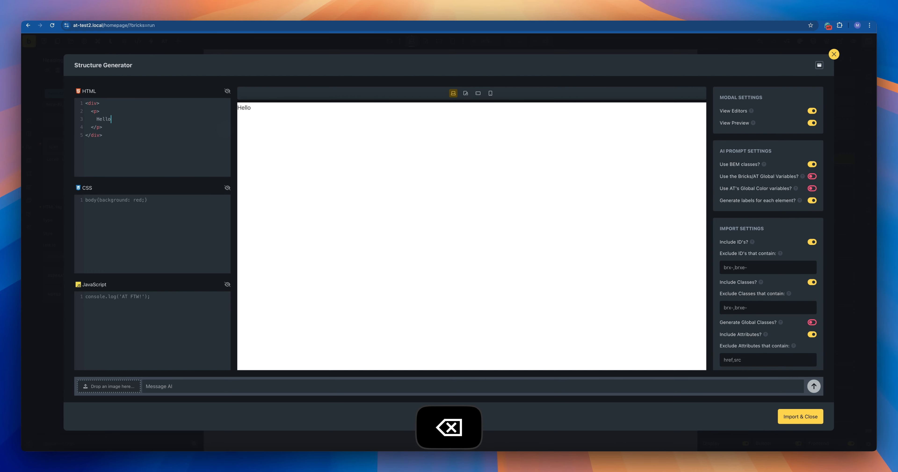
Complete the paragraph text in the HTML as "Hello Internet" and give the outer div a class using the person's first name.
{"action": "type", "text": "Internet"}
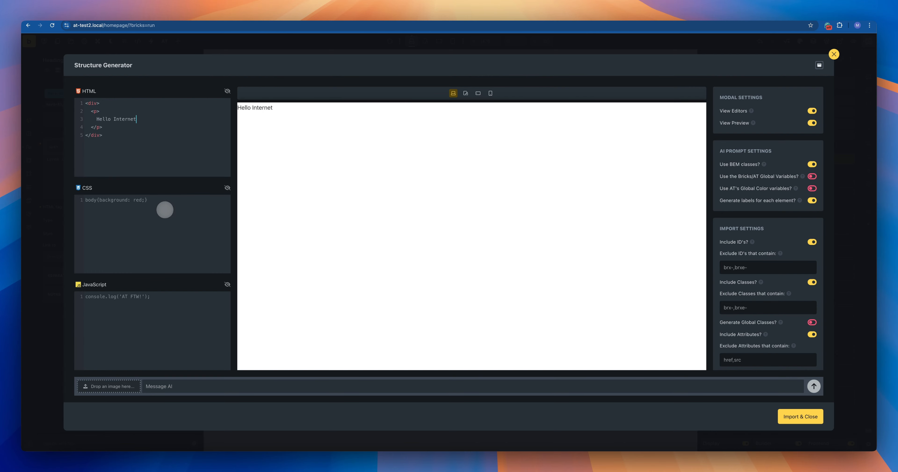
{"action": "left_click", "coordinate": [99, 103]}
{"action": "key", "text": "Left"}
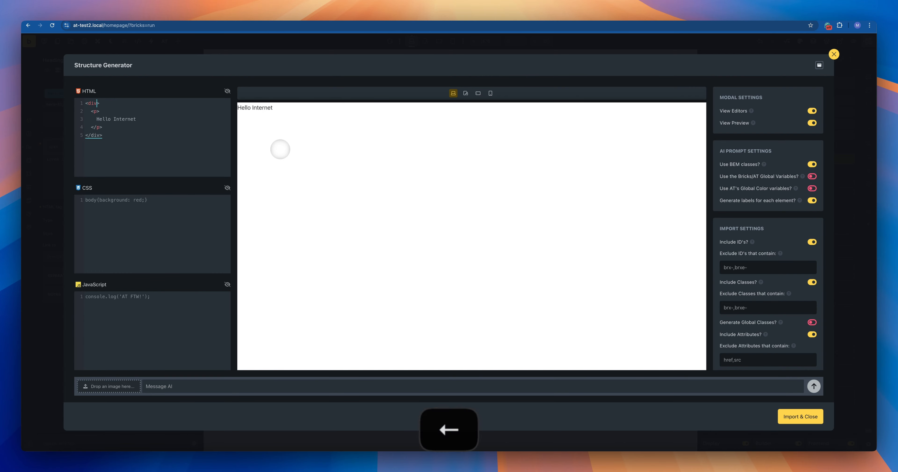
{"action": "type", "text": "class"}
{"action": "type", "text": "=\"maxim\""}
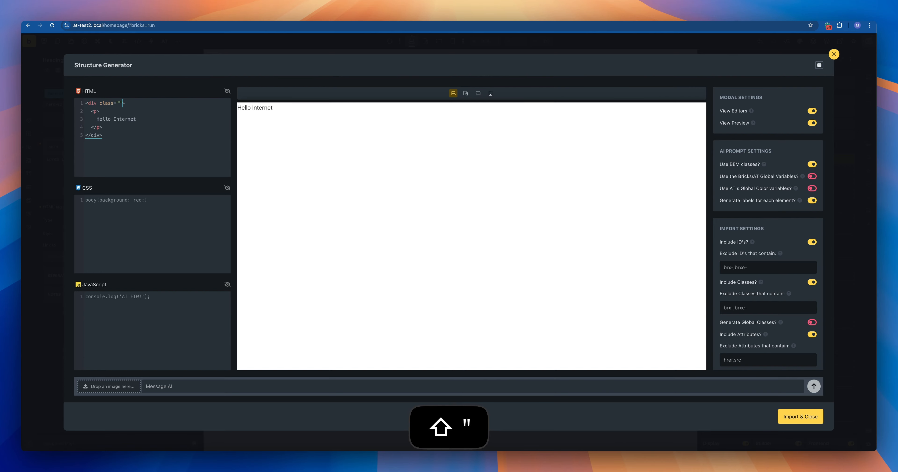
{"action": "key", "text": "Left"}
{"action": "type", "text": "maxim"}
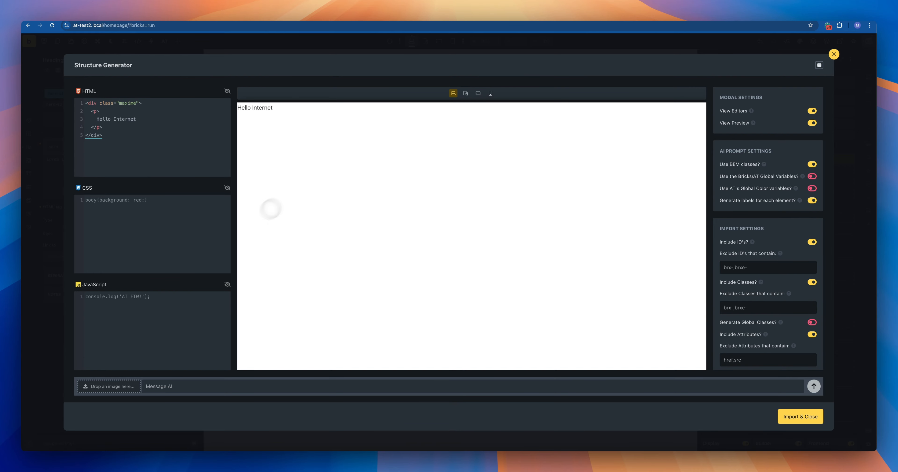
Write a CSS rule for the outer div's class that sets its padding to 40px.
{"action": "left_click", "coordinate": [133, 217]}
{"action": "type", "text": "."}
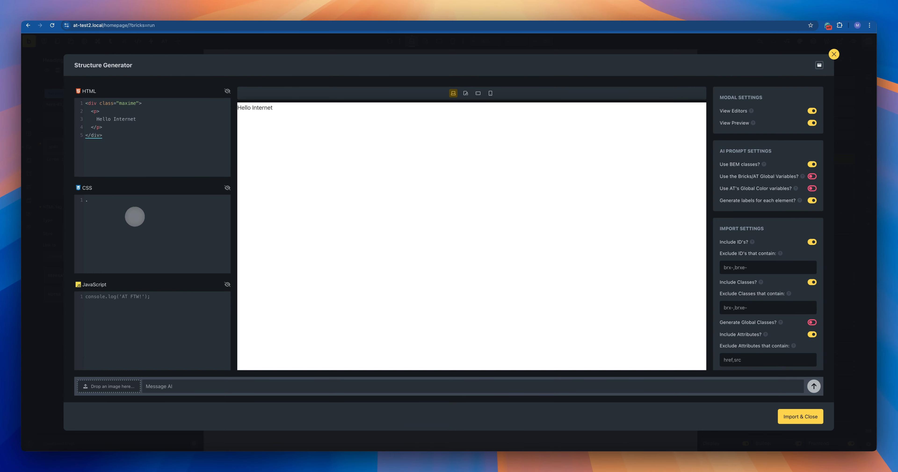
{"action": "type", "text": "maxime{"}
{"action": "key", "text": "Return"}
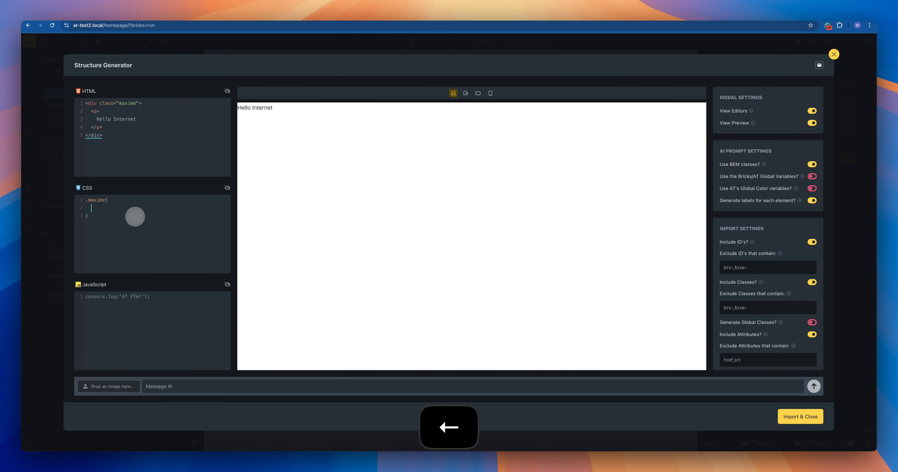
{"action": "type", "text": "paddd"}
{"action": "key", "text": "BackSpace"}
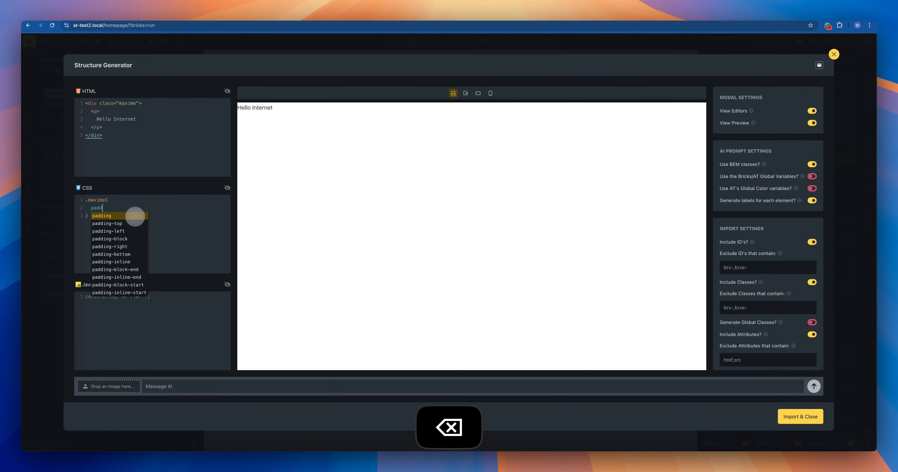
{"action": "type", "text": "inh"}
{"action": "key", "text": "BackSpace"}
{"action": "type", "text": "g: "}
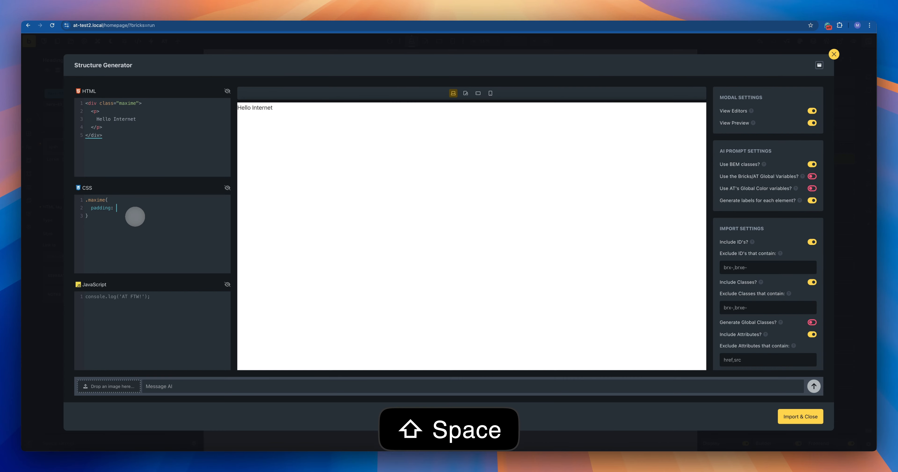
{"action": "type", "text": "40"}
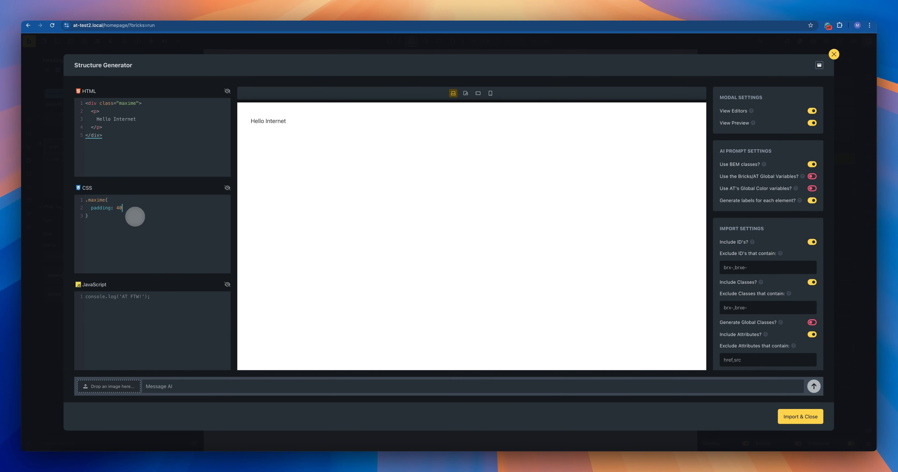
{"action": "type", "text": "px;"}
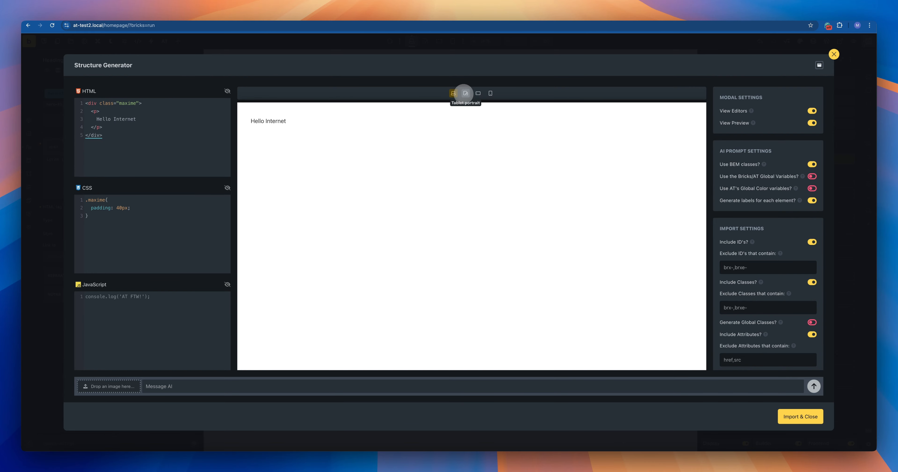
Preview the design at the tablet portrait, mobile landscape and mobile portrait breakpoints, finishing on the desktop view.
{"action": "left_click", "coordinate": [466, 92]}
{"action": "left_click", "coordinate": [478, 93]}
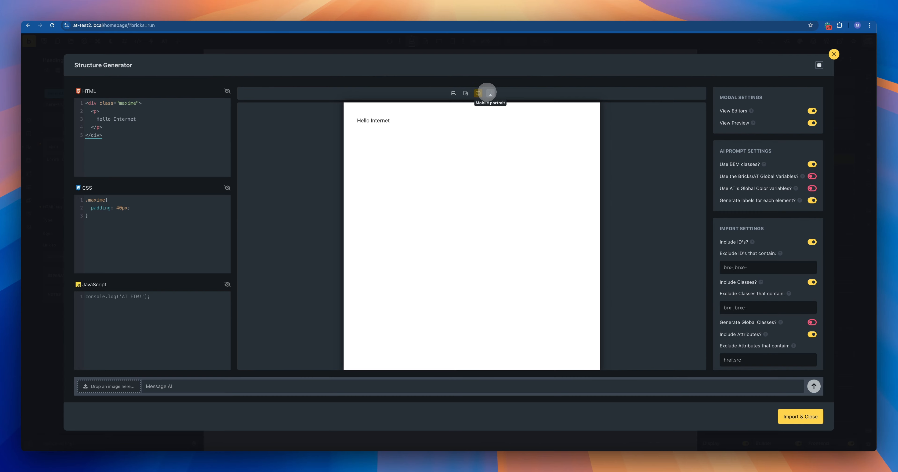
{"action": "left_click", "coordinate": [491, 92]}
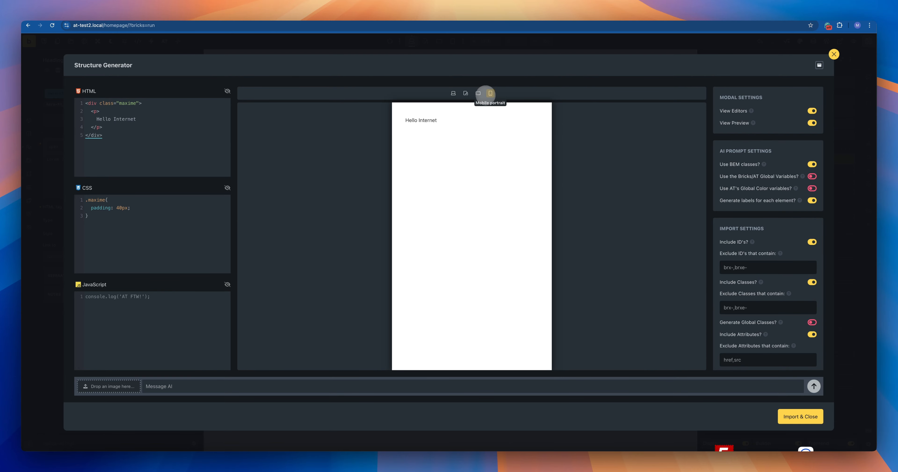
{"action": "left_click", "coordinate": [479, 93]}
{"action": "left_click", "coordinate": [466, 93]}
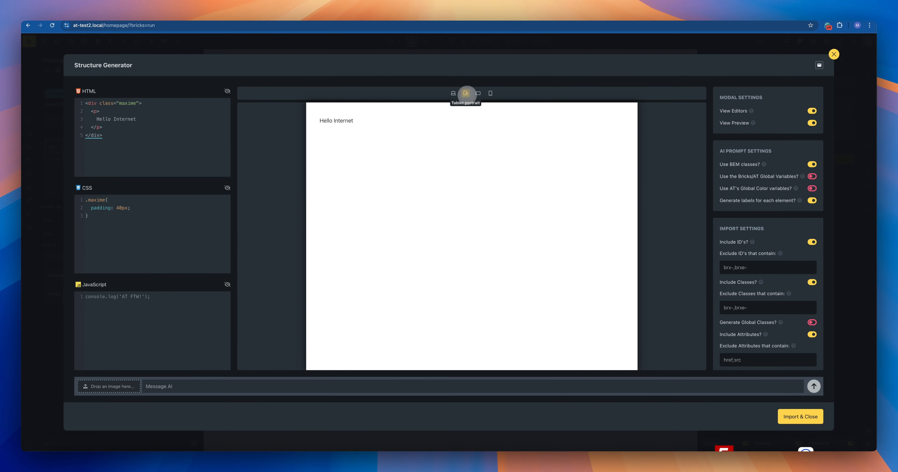
{"action": "left_click", "coordinate": [454, 94]}
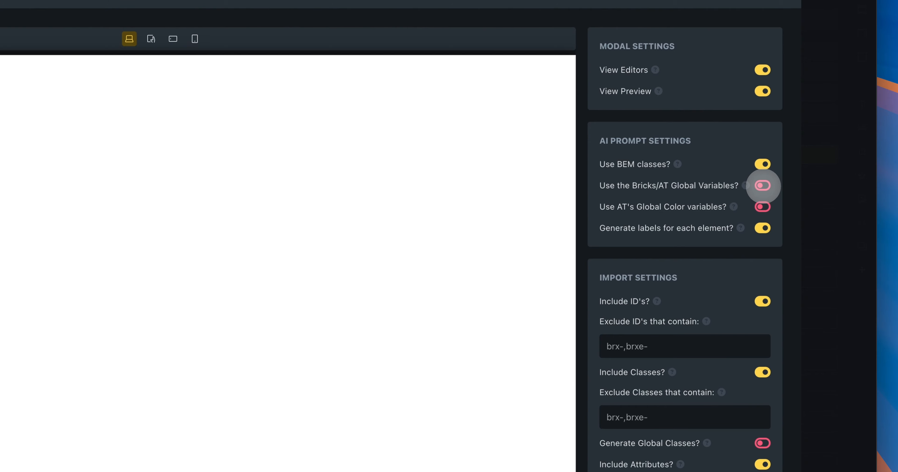
Enable the Bricks/AT global variables for AI prompts and include AT - Clamp Settings, Site, Typography, Gap, Spacing and Box Shadow.
{"action": "left_click", "coordinate": [764, 185]}
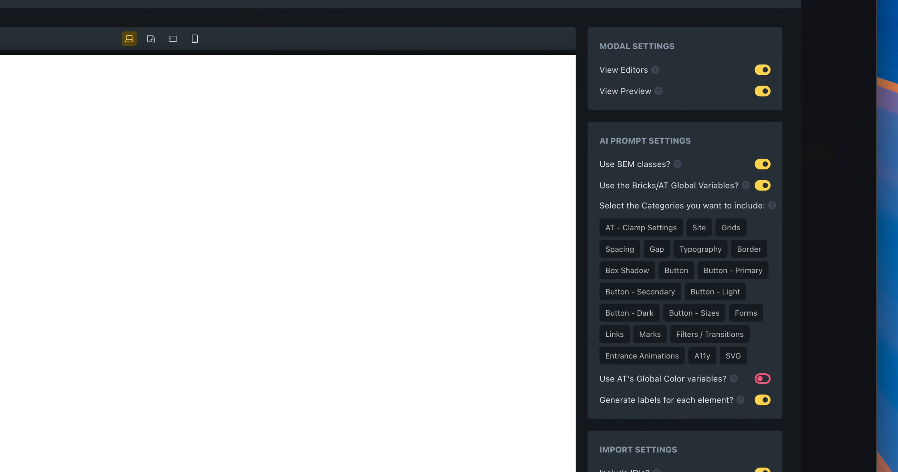
{"action": "left_click", "coordinate": [678, 225]}
{"action": "left_click", "coordinate": [699, 227]}
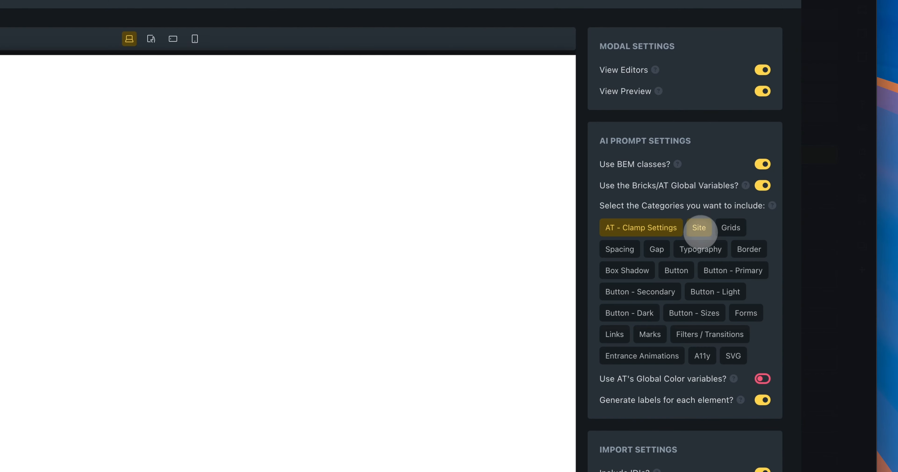
{"action": "left_click", "coordinate": [701, 249]}
{"action": "left_click", "coordinate": [657, 249]}
{"action": "left_click", "coordinate": [627, 248]}
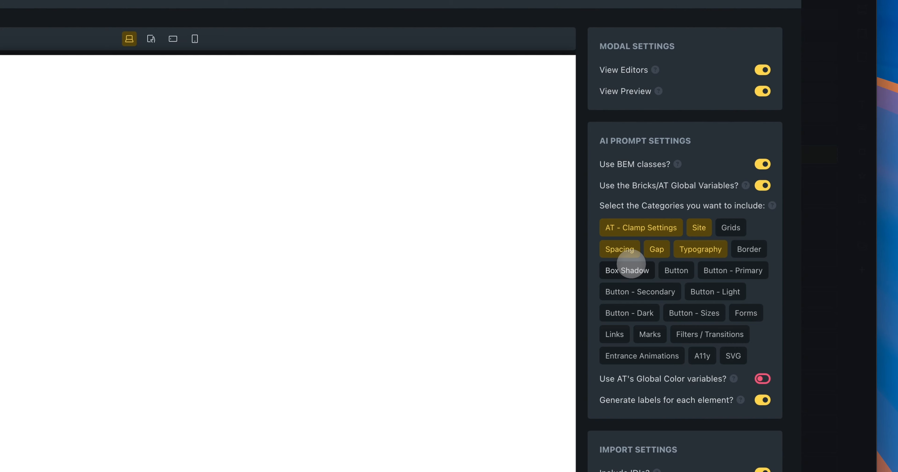
{"action": "left_click", "coordinate": [626, 267]}
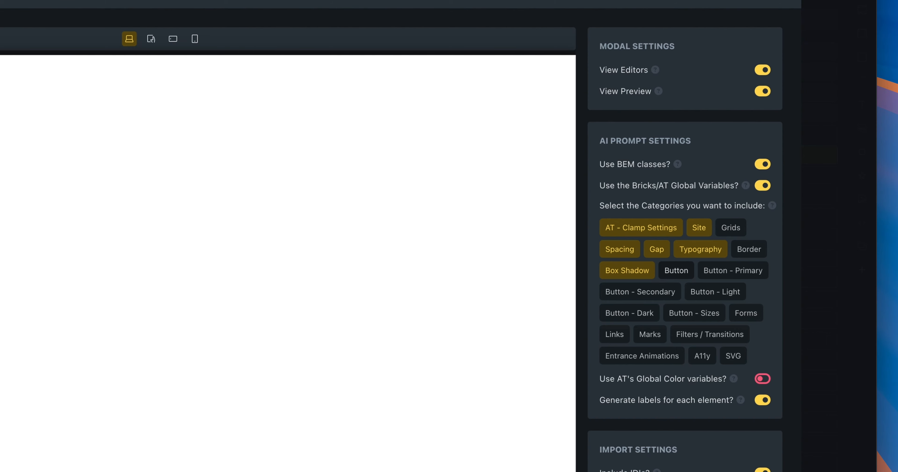
Enable AT's global color variables for AI prompts and include the AT Framework palette.
{"action": "scroll", "coordinate": [690, 265], "scroll_direction": "down", "scroll_amount": 5}
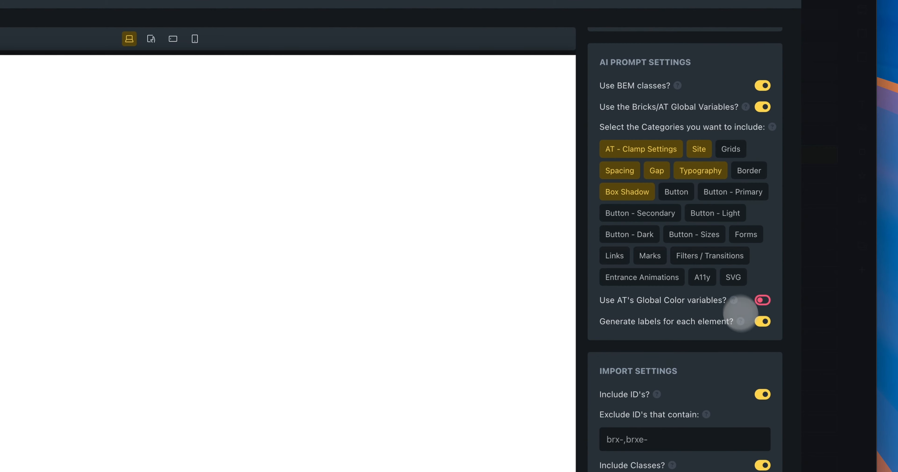
{"action": "left_click", "coordinate": [763, 300]}
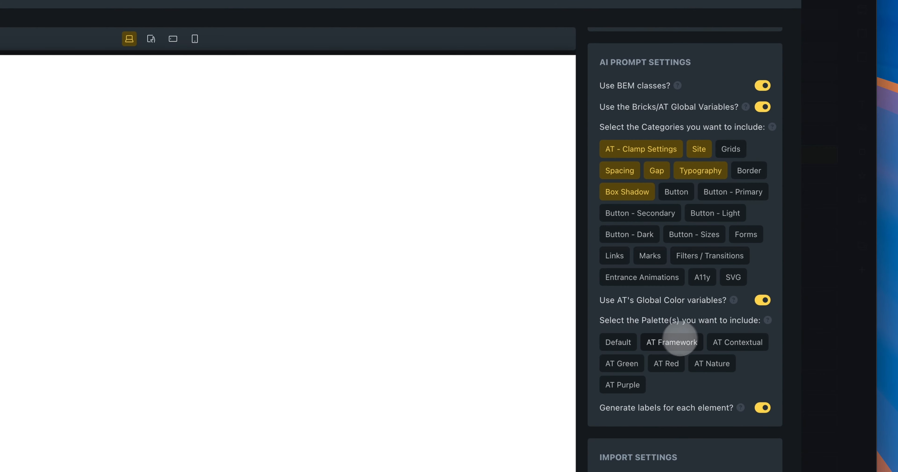
{"action": "left_click", "coordinate": [686, 339]}
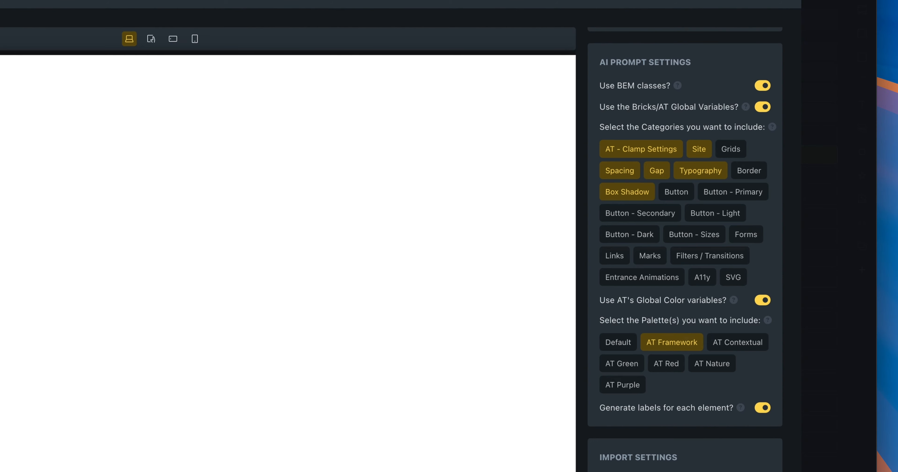
Enable global class generation in the import settings and import the structure into the page.
{"action": "scroll", "coordinate": [708, 317], "scroll_direction": "down", "scroll_amount": 3}
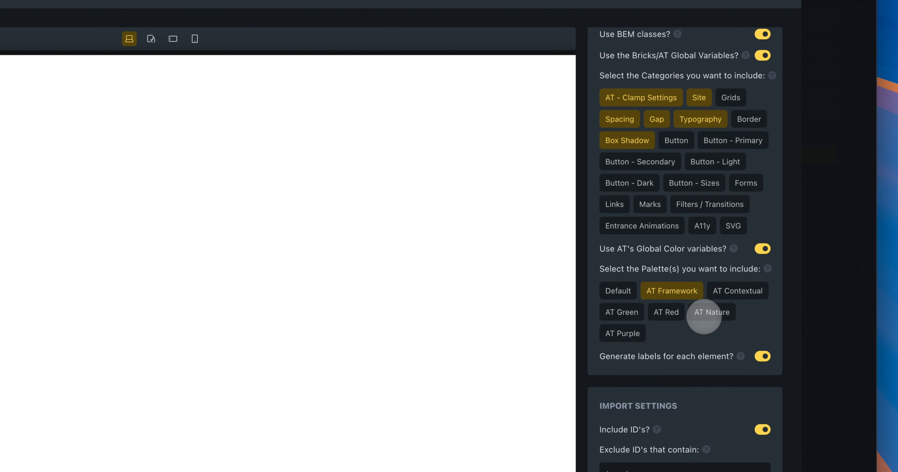
{"action": "scroll", "coordinate": [704, 316], "scroll_direction": "down", "scroll_amount": 7}
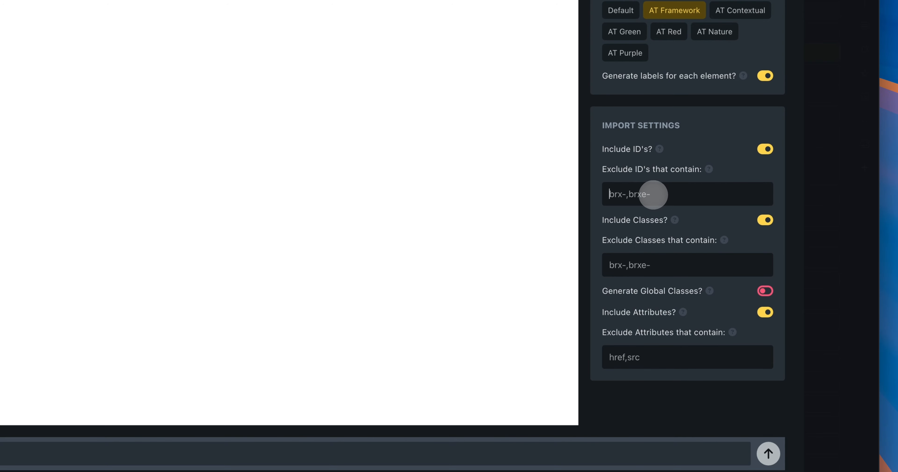
{"action": "left_click", "coordinate": [692, 204]}
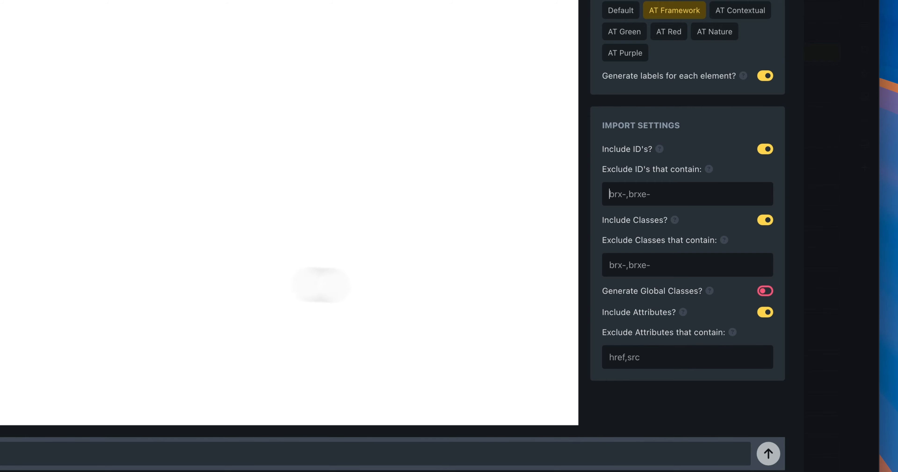
{"action": "left_click", "coordinate": [765, 291]}
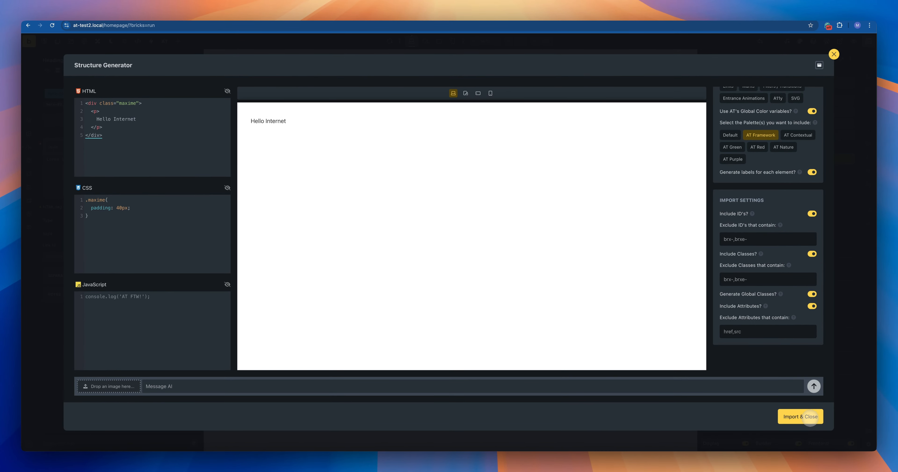
{"action": "left_click", "coordinate": [810, 416]}
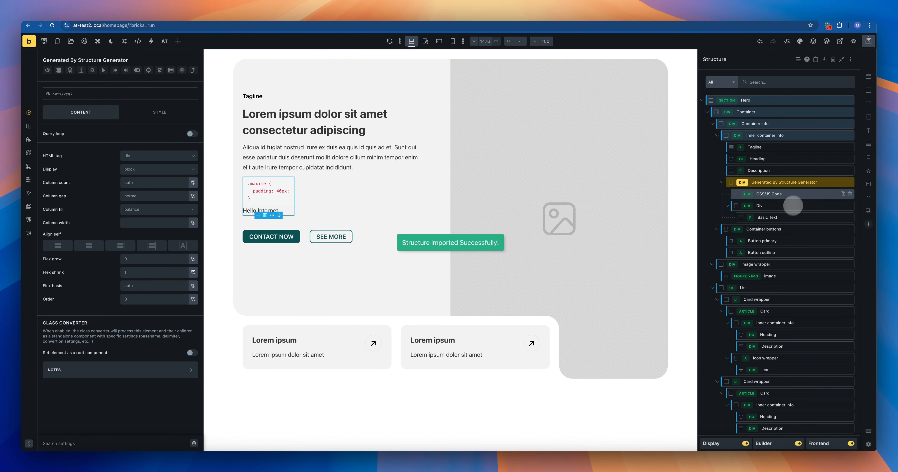
Move the generated block above the Hero section and inspect its CSS/JS Code, Div and Basic Text elements.
{"action": "left_click_drag", "start_coordinate": [754, 182], "coordinate": [755, 93]}
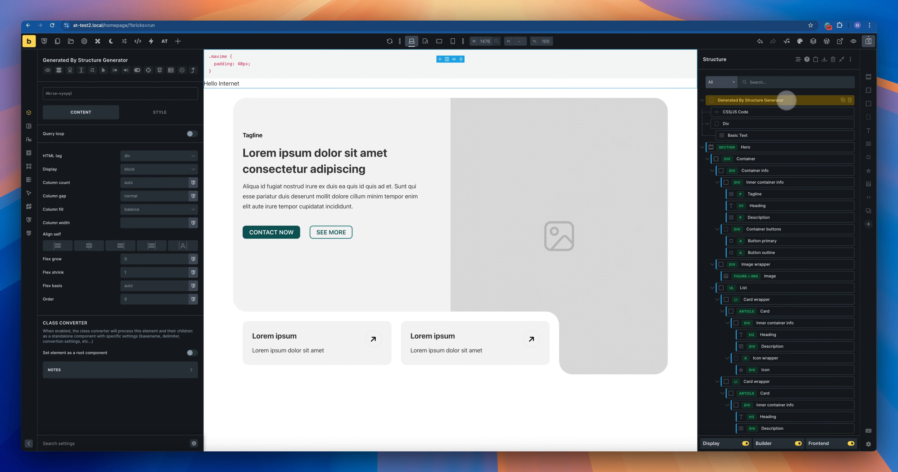
{"action": "left_click", "coordinate": [757, 112]}
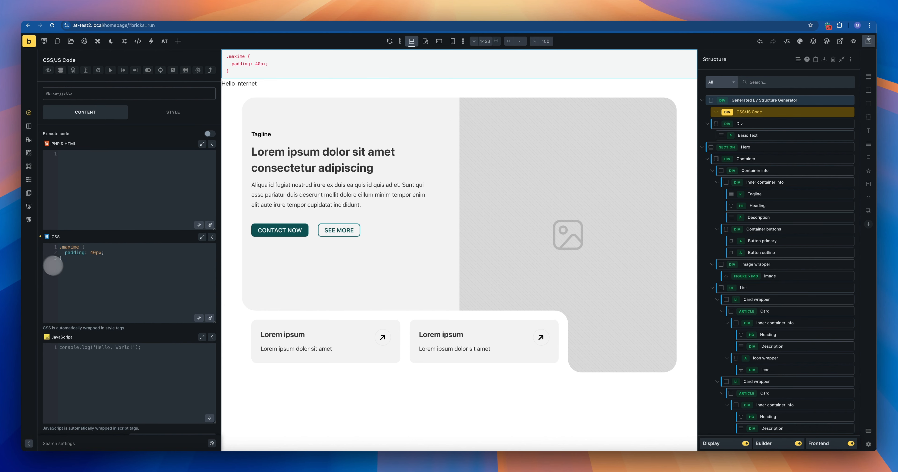
{"action": "left_click", "coordinate": [747, 123]}
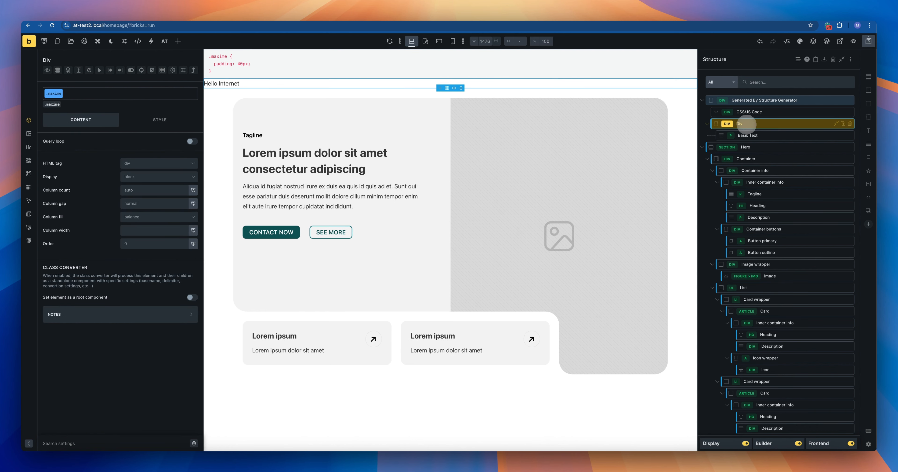
{"action": "left_click", "coordinate": [748, 135]}
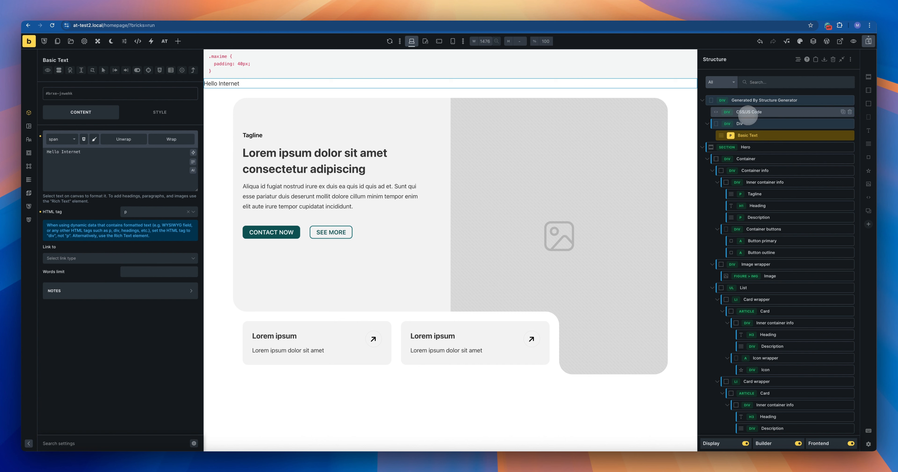
{"action": "left_click", "coordinate": [746, 124]}
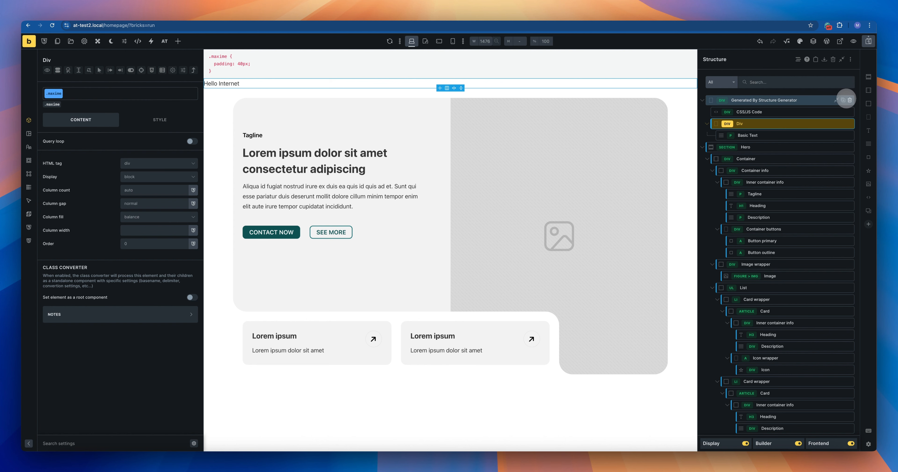
Delete the generated block from the page structure and open the structure options.
{"action": "left_click", "coordinate": [850, 99]}
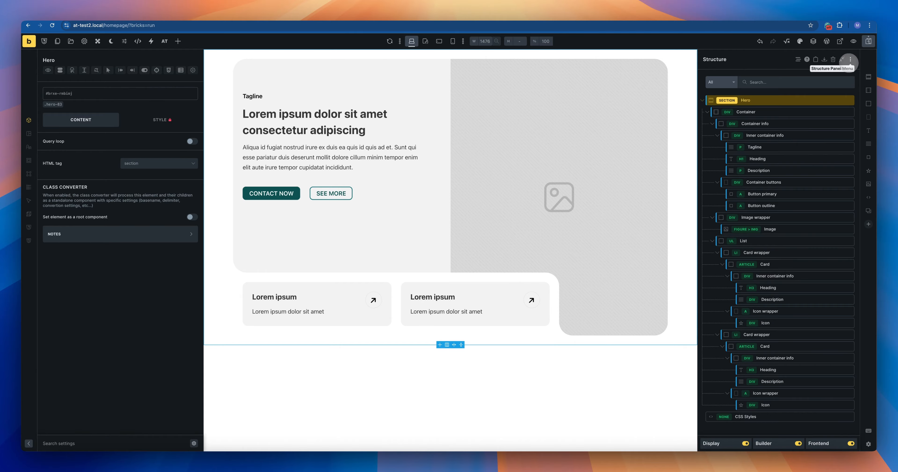
{"action": "left_click", "coordinate": [851, 59]}
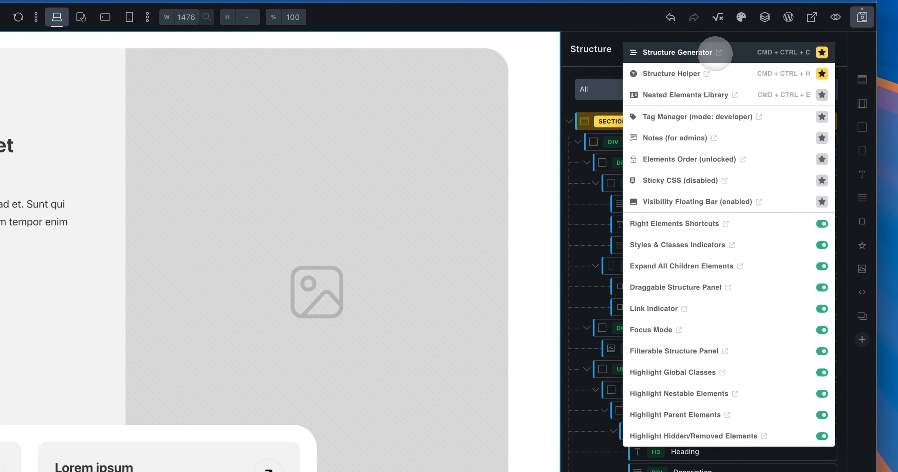
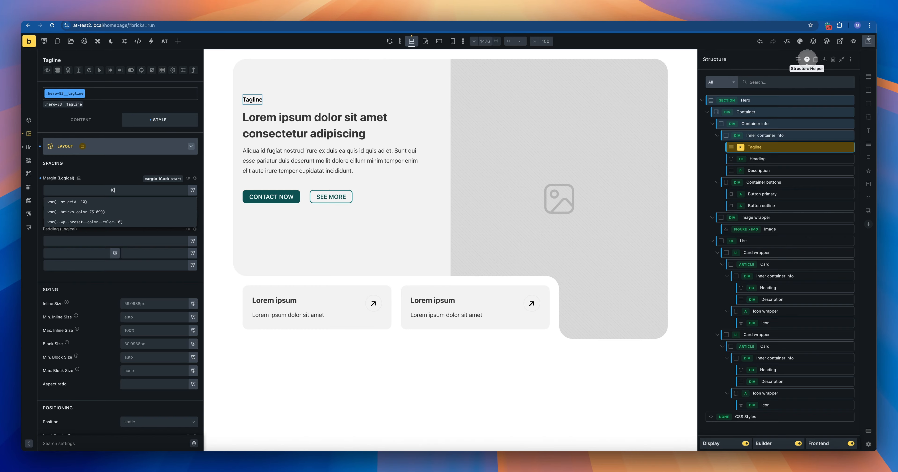
Open the Structure Helper and filter for elements with custom CSS styles at the ID level.
{"action": "left_click", "coordinate": [807, 59]}
{"action": "left_click", "coordinate": [180, 202]}
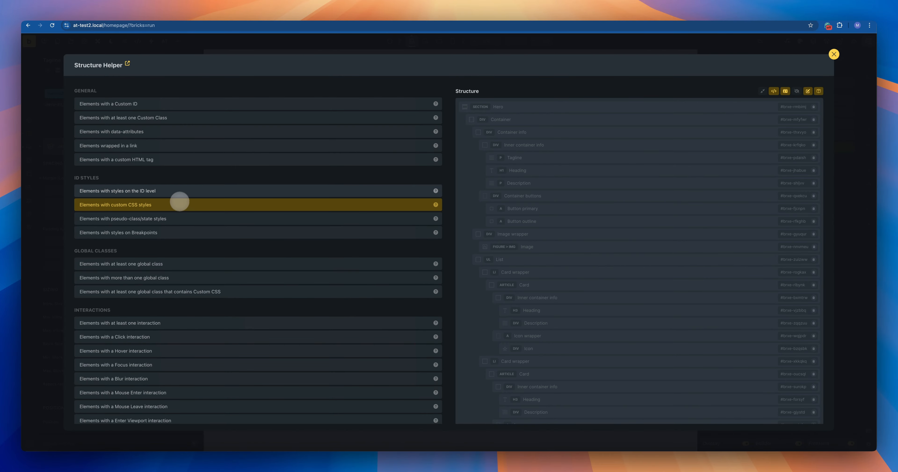
Filter the structure for elements with styles on the ID level and close the Structure Helper.
{"action": "left_click", "coordinate": [181, 191]}
{"action": "scroll", "coordinate": [517, 173], "scroll_direction": "down", "scroll_amount": 2}
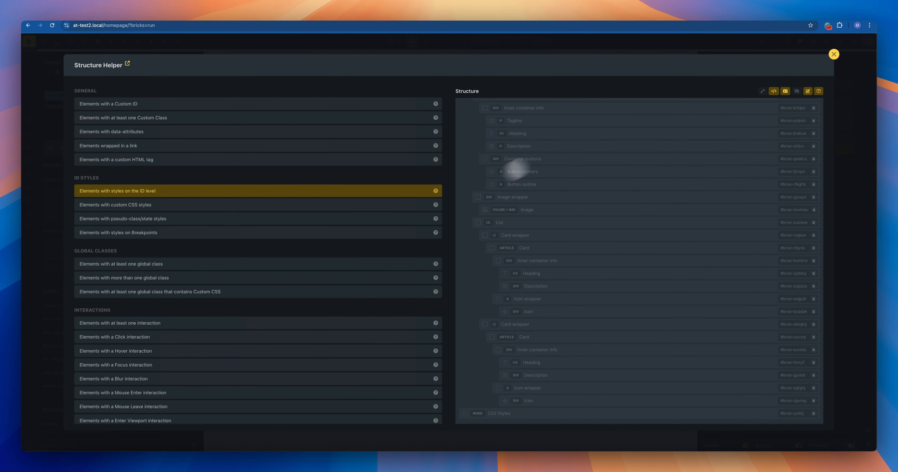
{"action": "left_click", "coordinate": [835, 54]}
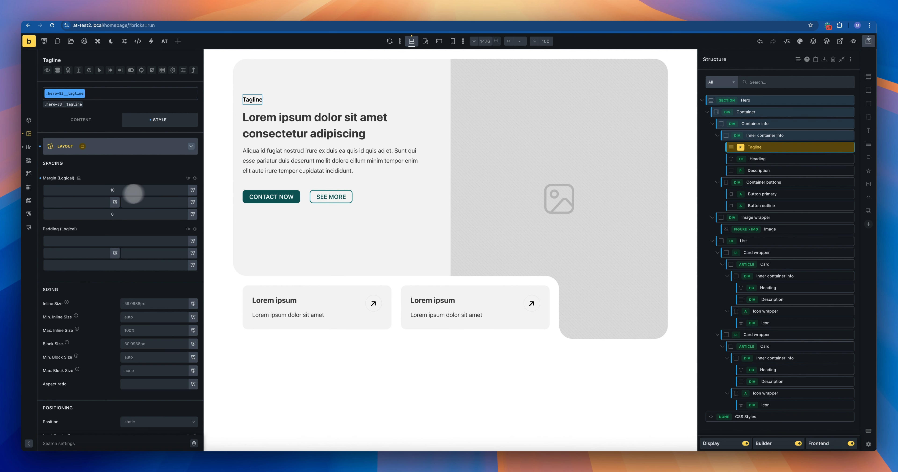
Clear the margins from the Tagline's global class and set its block-start margin to 10 on the ID level.
{"action": "left_click", "coordinate": [40, 178]}
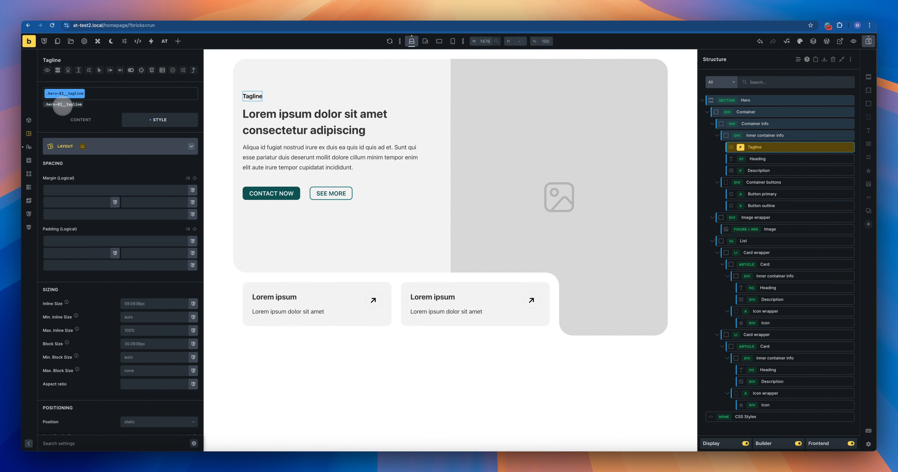
{"action": "left_click", "coordinate": [62, 105]}
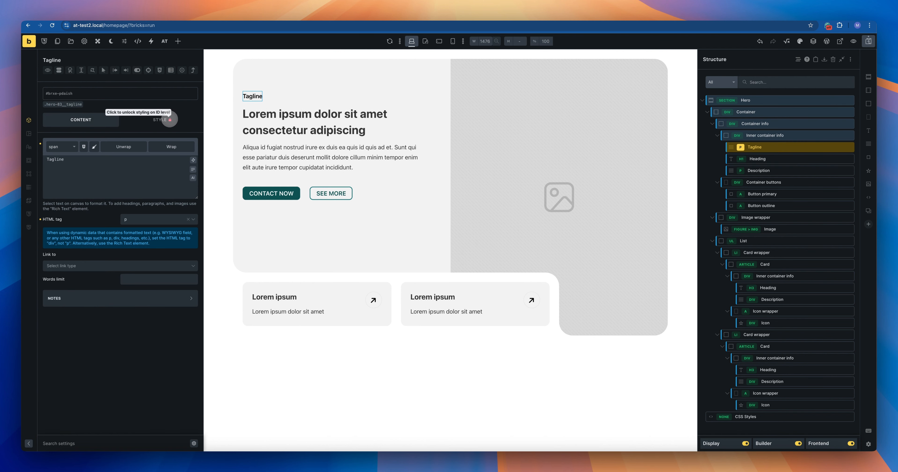
{"action": "left_click", "coordinate": [29, 135]}
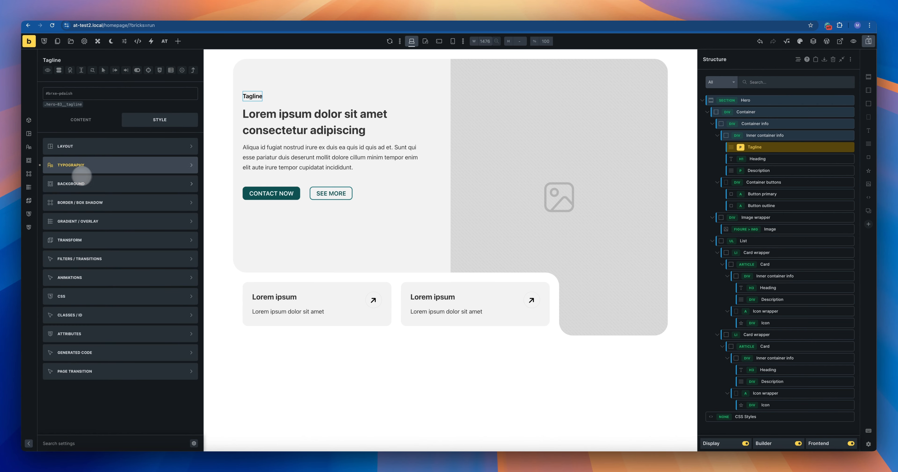
{"action": "left_click", "coordinate": [96, 153]}
{"action": "left_click", "coordinate": [106, 192]}
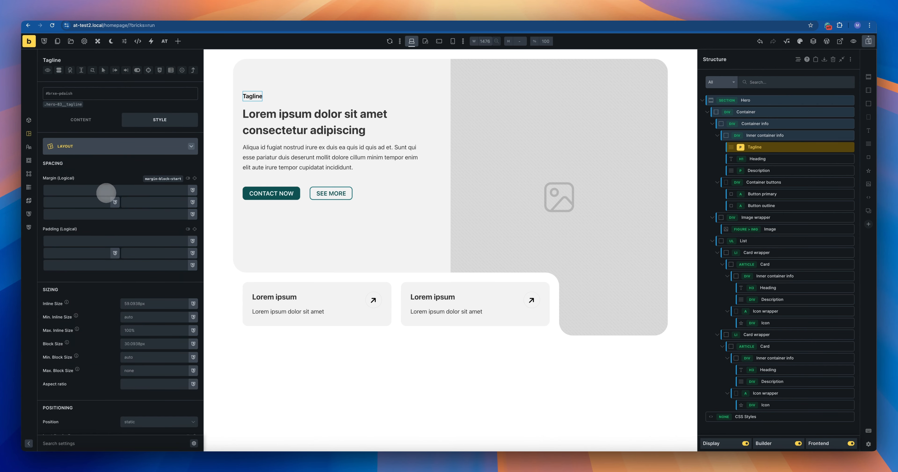
{"action": "type", "text": "10"}
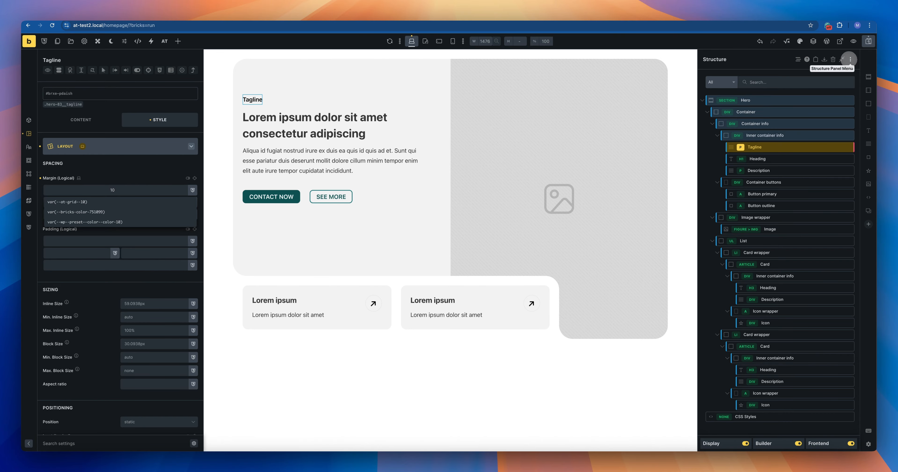
Reopen the Structure Helper and check the Tagline element under the ID-level styles filter.
{"action": "left_click", "coordinate": [850, 60]}
{"action": "left_click", "coordinate": [770, 73]}
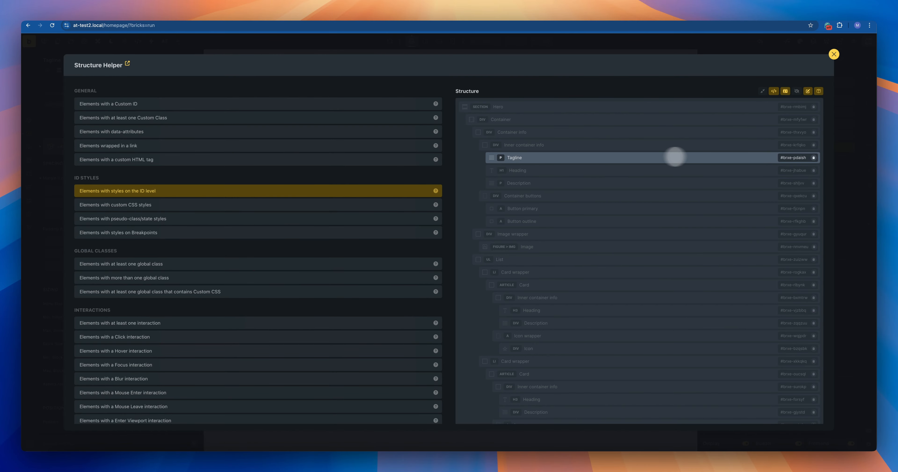
{"action": "left_click", "coordinate": [527, 154]}
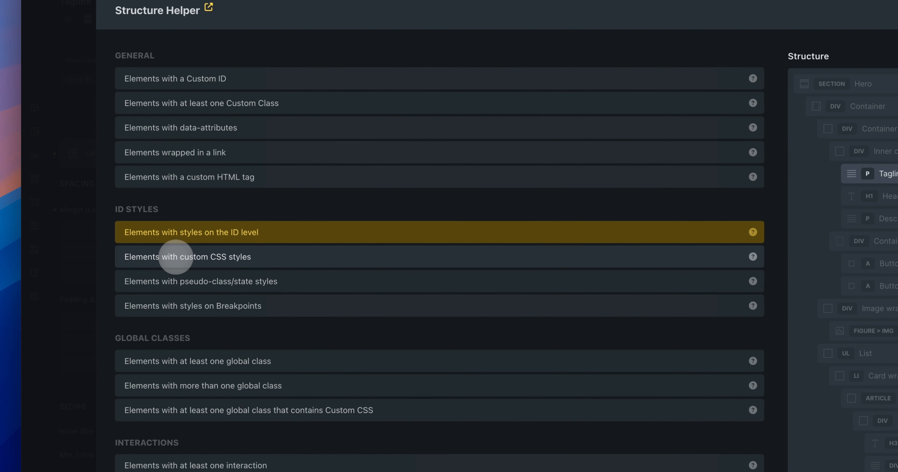
Review the available structure filters from ID styles and global classes through interactions, conditions and query loops to static colors.
{"action": "scroll", "coordinate": [333, 248], "scroll_direction": "down", "scroll_amount": 4}
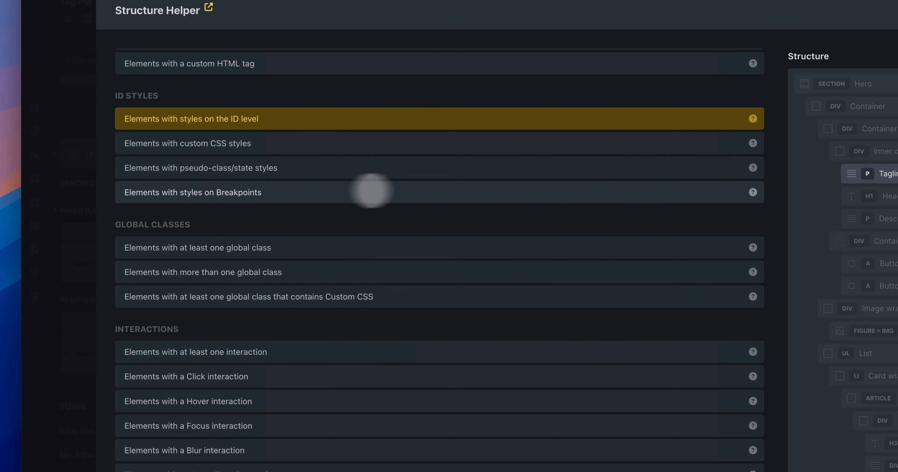
{"action": "scroll", "coordinate": [453, 189], "scroll_direction": "down", "scroll_amount": 2}
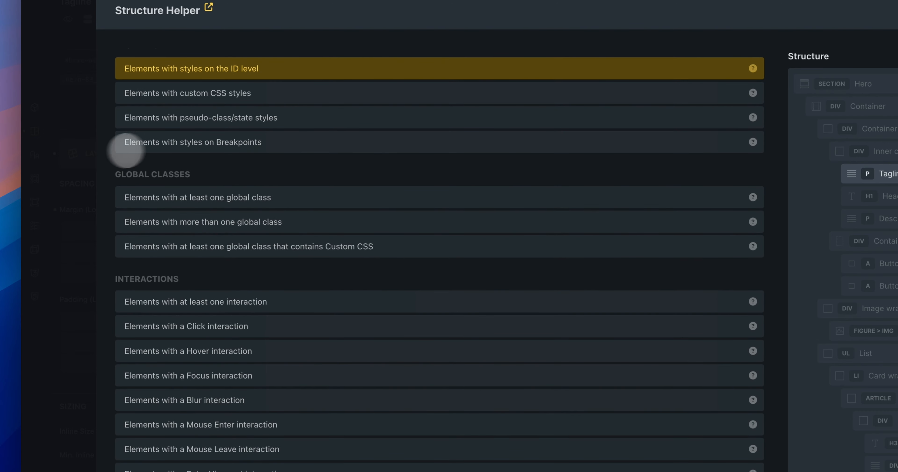
{"action": "scroll", "coordinate": [277, 180], "scroll_direction": "down", "scroll_amount": 5}
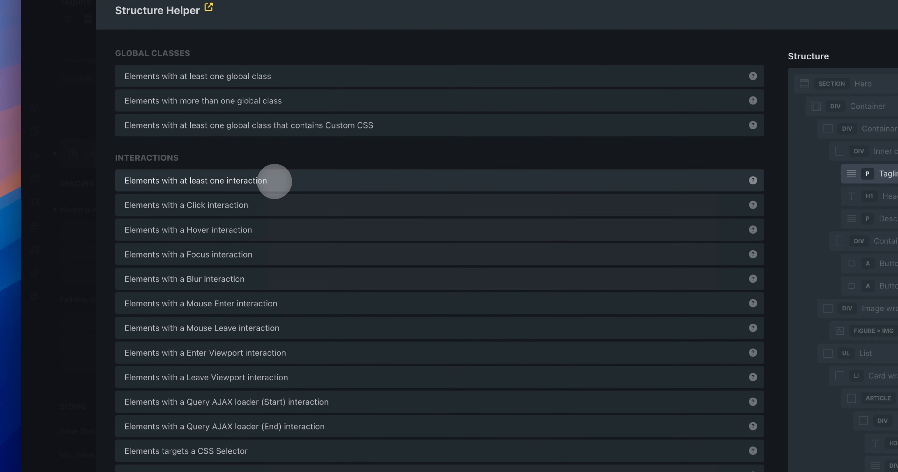
{"action": "scroll", "coordinate": [340, 327], "scroll_direction": "down", "scroll_amount": 15}
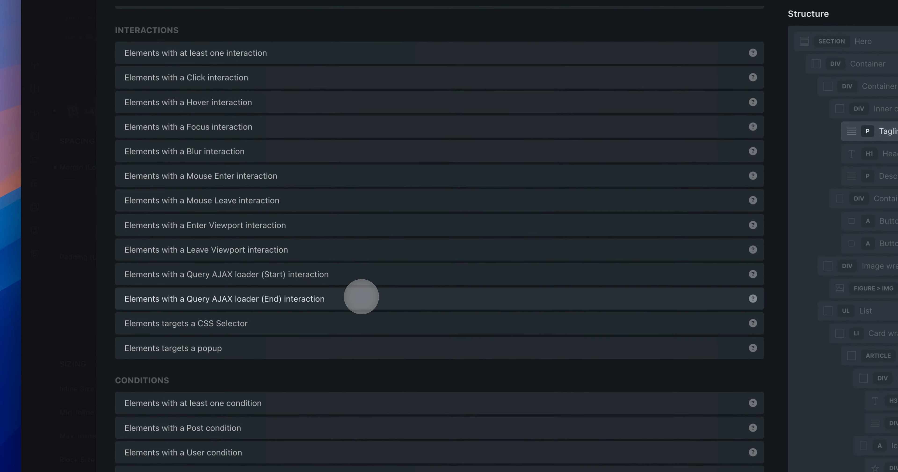
{"action": "scroll", "coordinate": [164, 223], "scroll_direction": "down", "scroll_amount": 5}
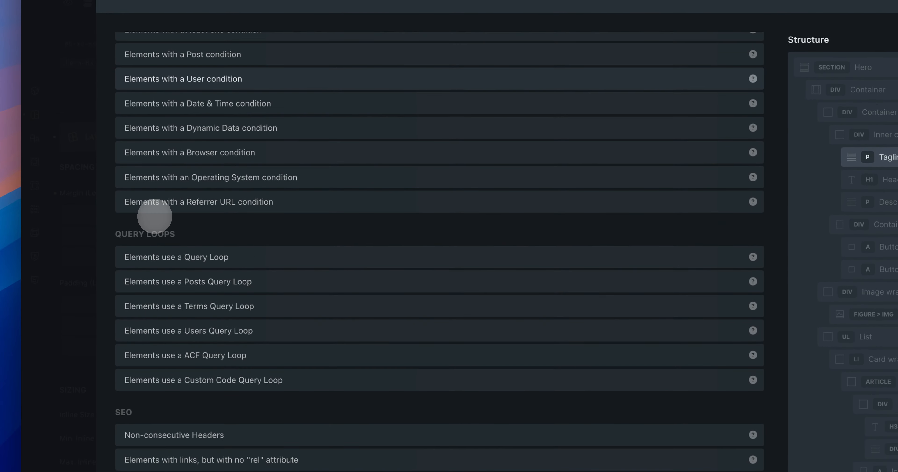
{"action": "scroll", "coordinate": [181, 330], "scroll_direction": "down", "scroll_amount": 4}
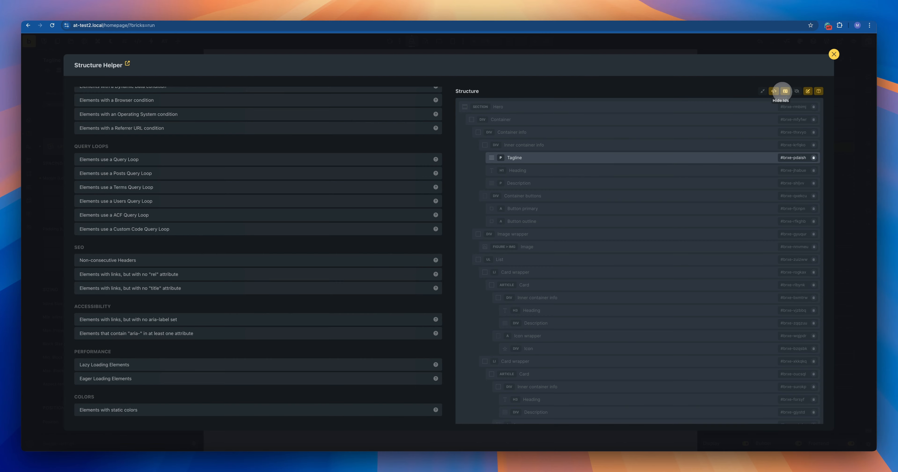
Toggle the filter highlighting in the structure tree, ending with all elements shown undimmed.
{"action": "left_click", "coordinate": [796, 90]}
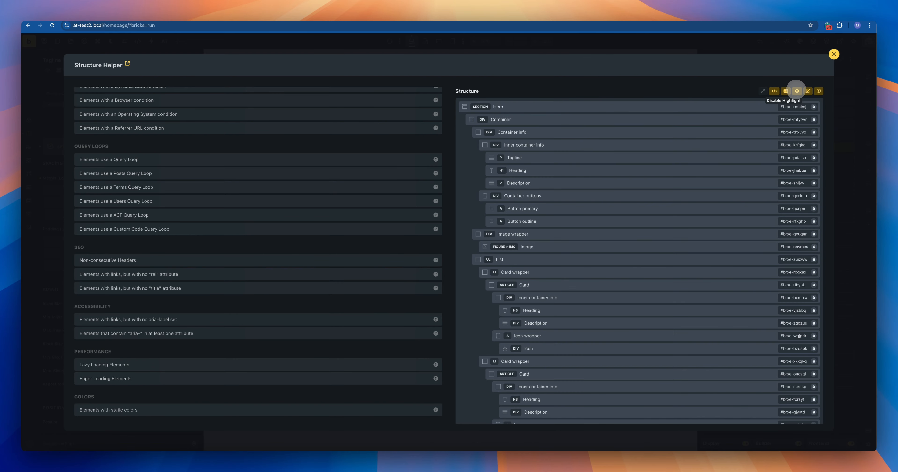
{"action": "left_click", "coordinate": [797, 91]}
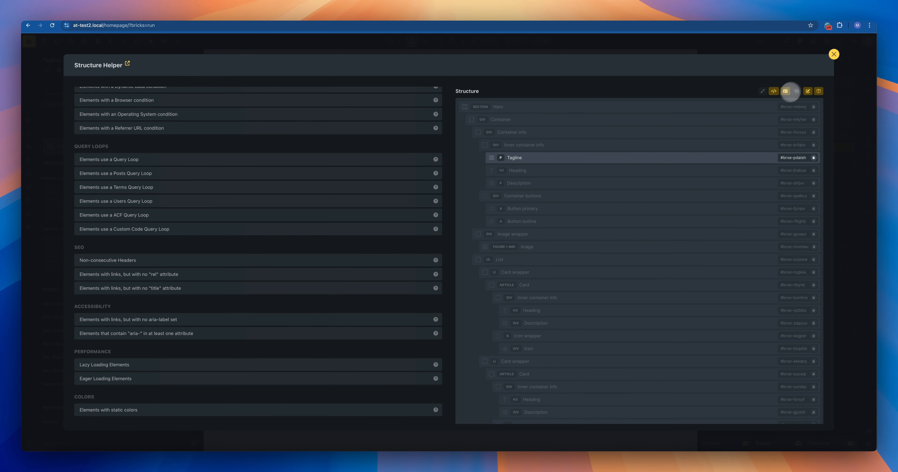
{"action": "left_click", "coordinate": [796, 91]}
{"action": "scroll", "coordinate": [663, 133], "scroll_direction": "down", "scroll_amount": 2}
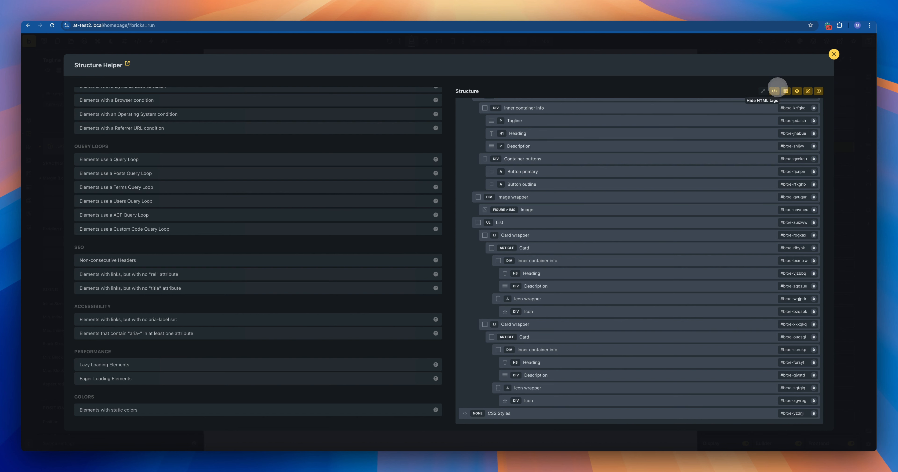
Hide the HTML tags in the structure tree, and toggle the element IDs off and back on.
{"action": "left_click", "coordinate": [775, 91]}
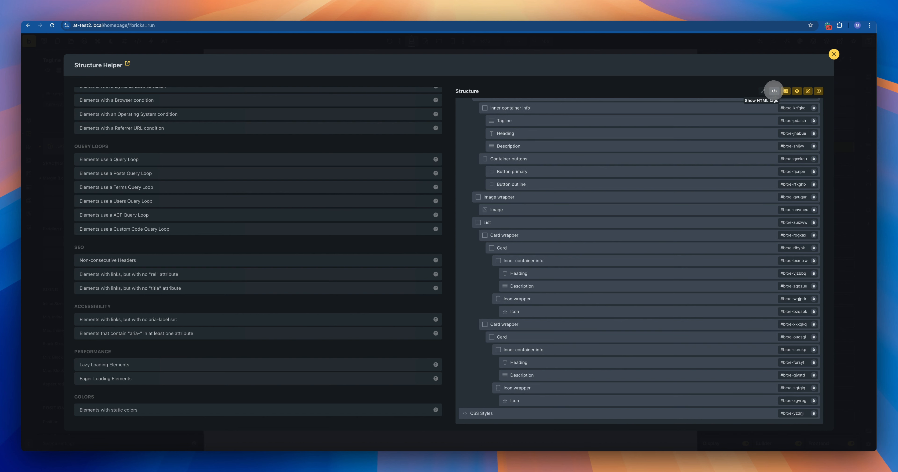
{"action": "left_click", "coordinate": [775, 90]}
{"action": "left_click", "coordinate": [774, 91]}
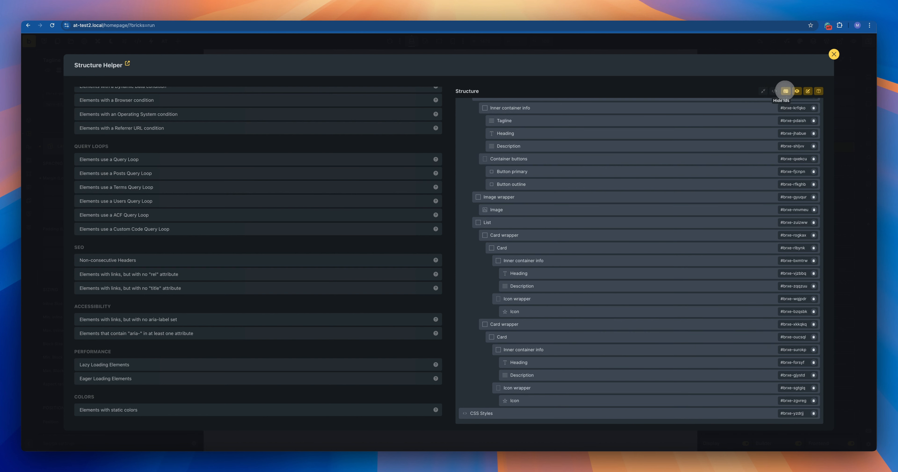
{"action": "left_click", "coordinate": [786, 91]}
{"action": "left_click", "coordinate": [786, 91]}
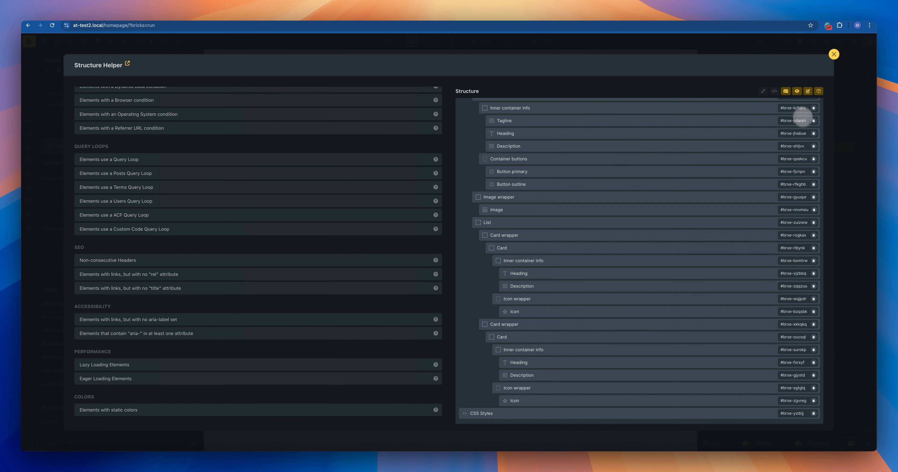
{"action": "left_click", "coordinate": [786, 91]}
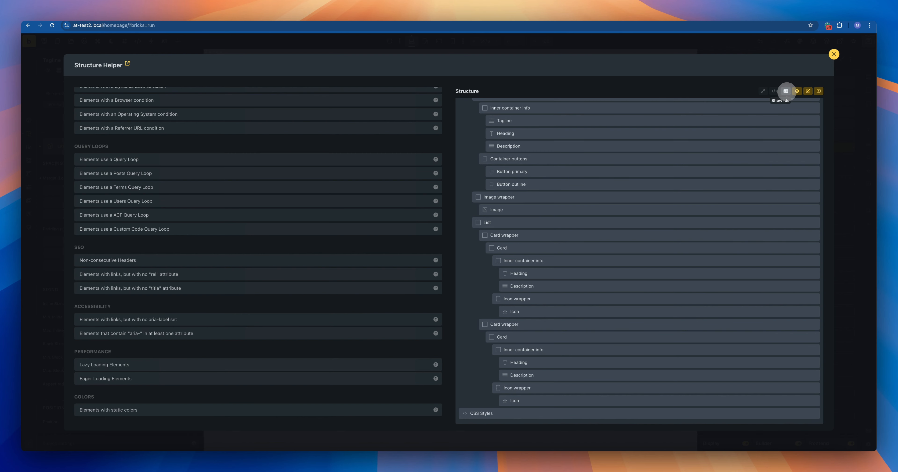
{"action": "left_click", "coordinate": [786, 91]}
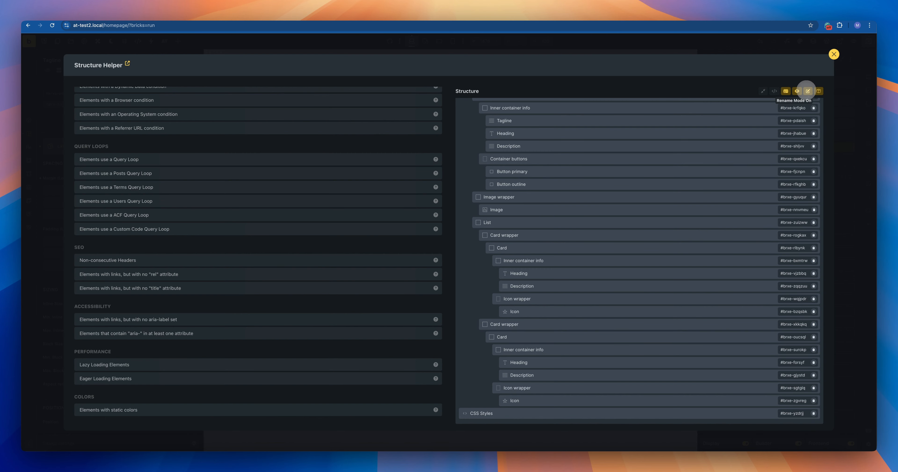
Rename the Hero, Container and Inner container info elements by appending a first name, skipping Container info and Tagline.
{"action": "scroll", "coordinate": [726, 150], "scroll_direction": "up", "scroll_amount": 2}
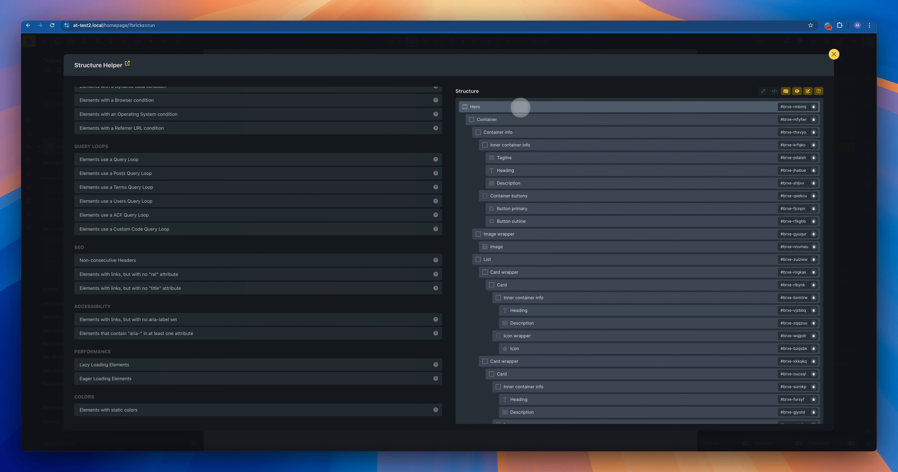
{"action": "type", "text": "Maxime"}
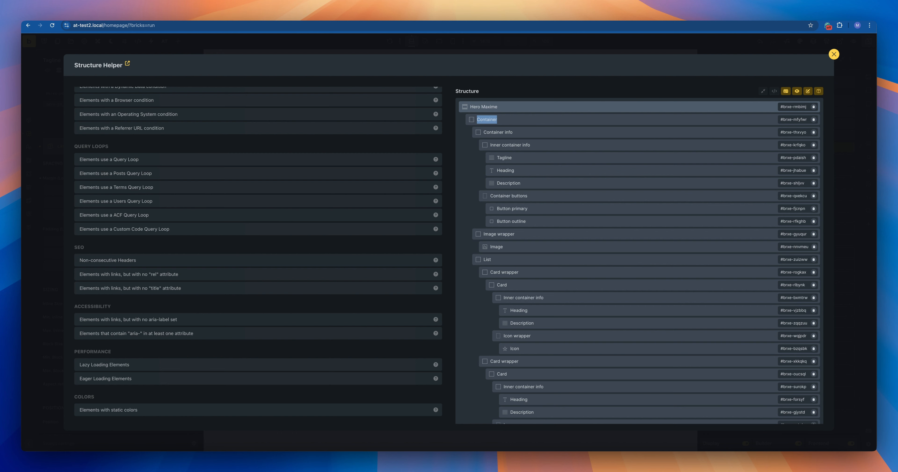
{"action": "key", "text": "Right"}
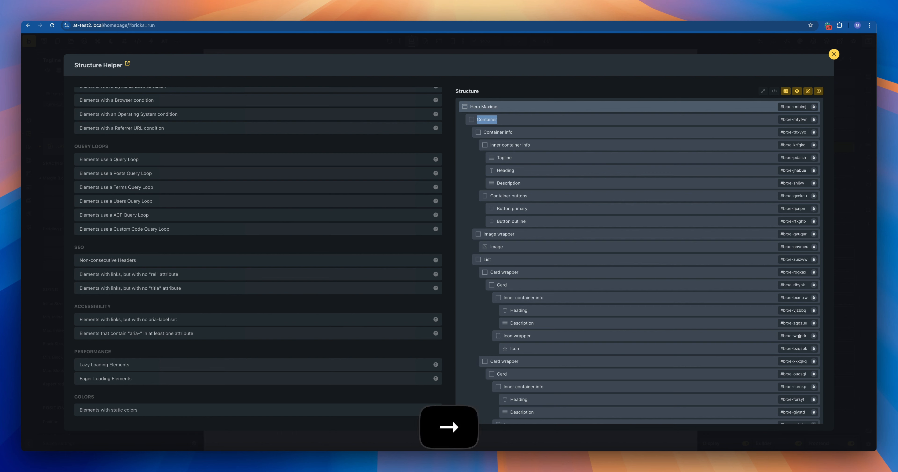
{"action": "type", "text": "Maxime"}
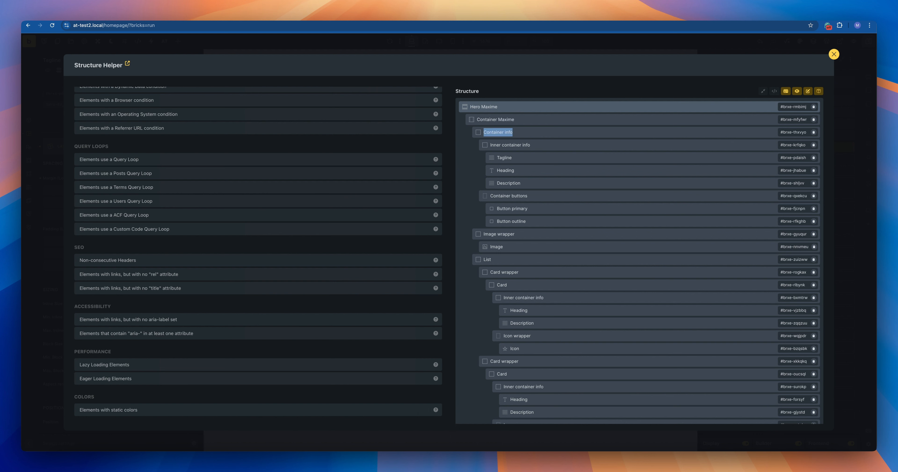
{"action": "key", "text": "Right"}
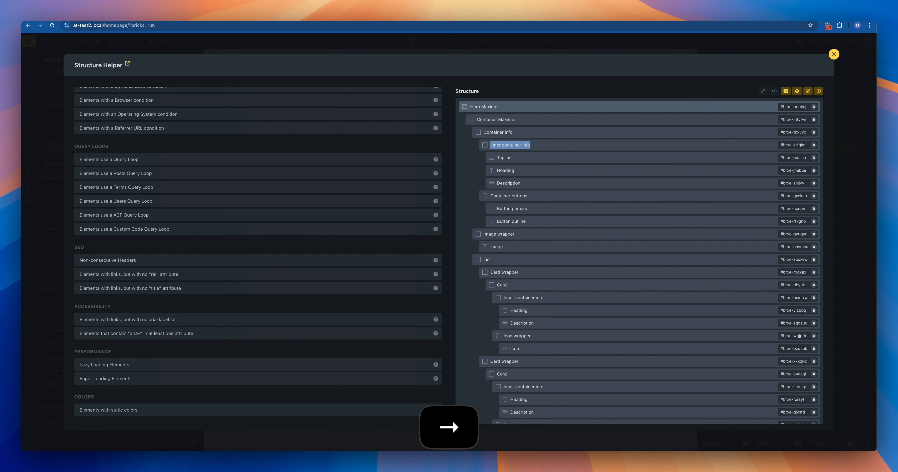
{"action": "key", "text": "Right"}
{"action": "key", "text": "BackSpace"}
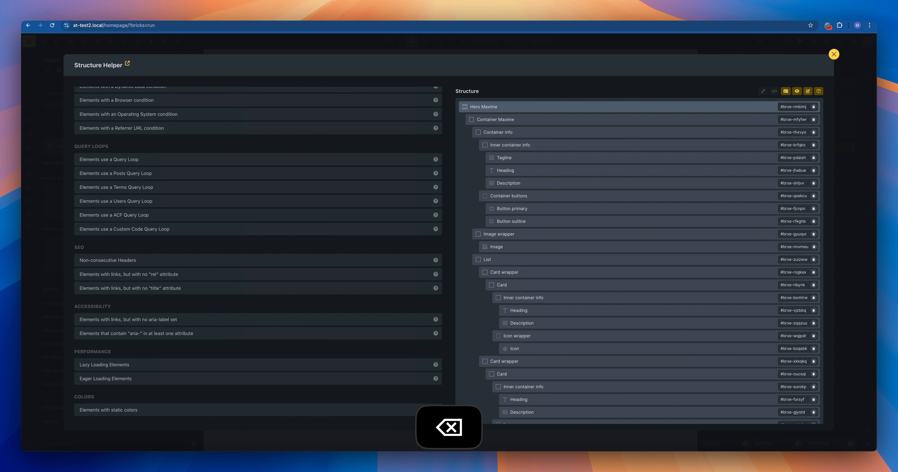
{"action": "type", "text": "maxime"}
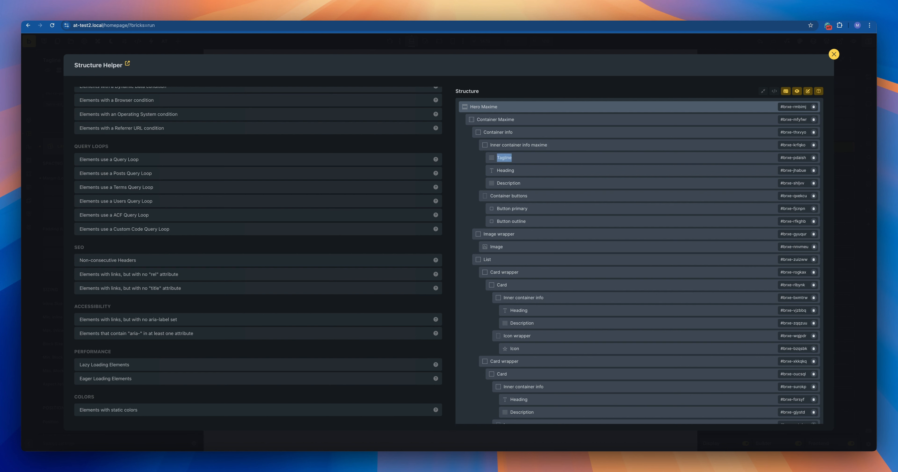
{"action": "key", "text": "Right"}
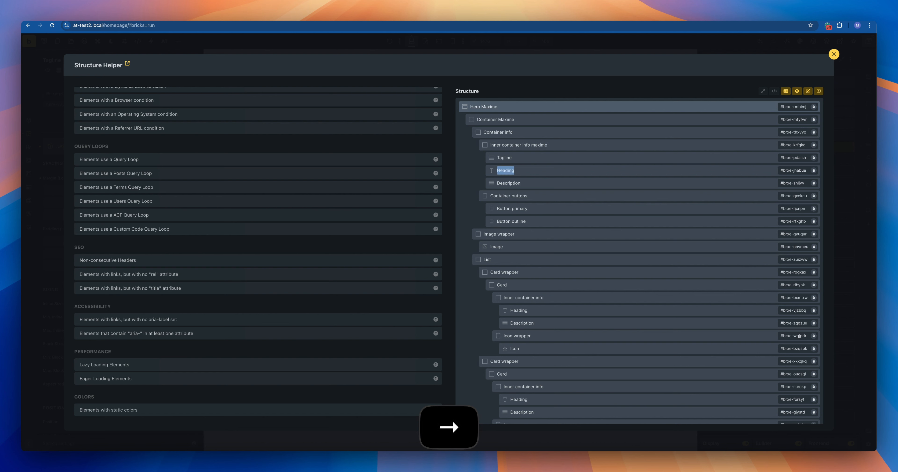
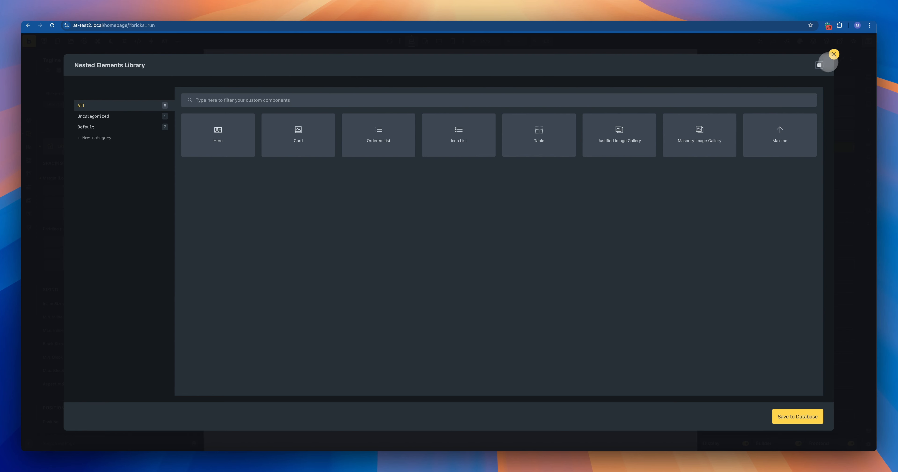
Close the Nested Elements Library and add a section after CSS Styles with a container holding a block and a heading.
{"action": "left_click", "coordinate": [834, 55]}
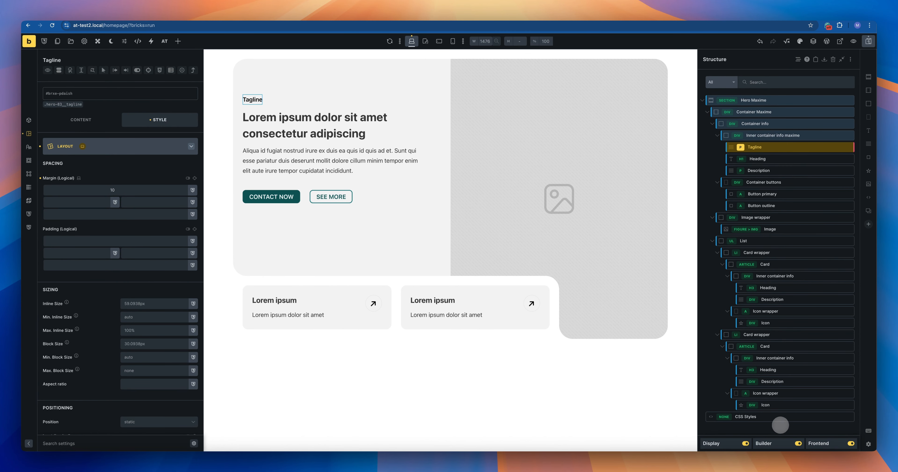
{"action": "left_click", "coordinate": [780, 425]}
{"action": "left_click", "coordinate": [869, 90]}
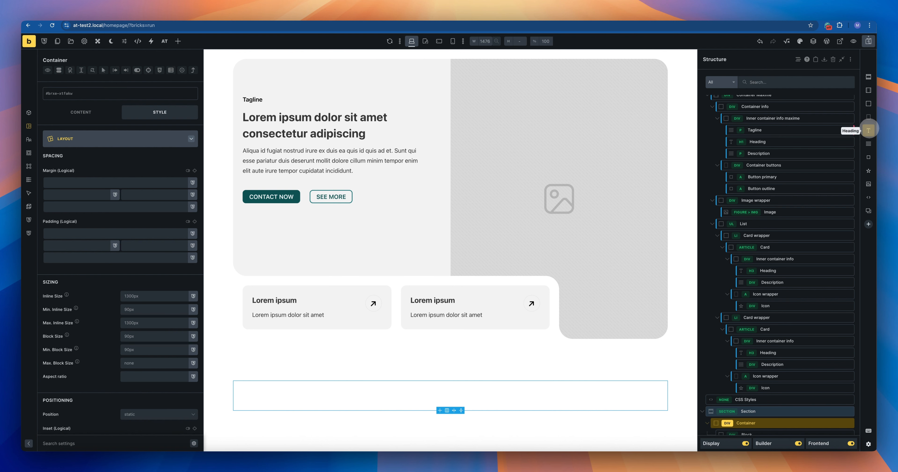
{"action": "left_click", "coordinate": [869, 130]}
{"action": "scroll", "coordinate": [808, 207], "scroll_direction": "down", "scroll_amount": 1}
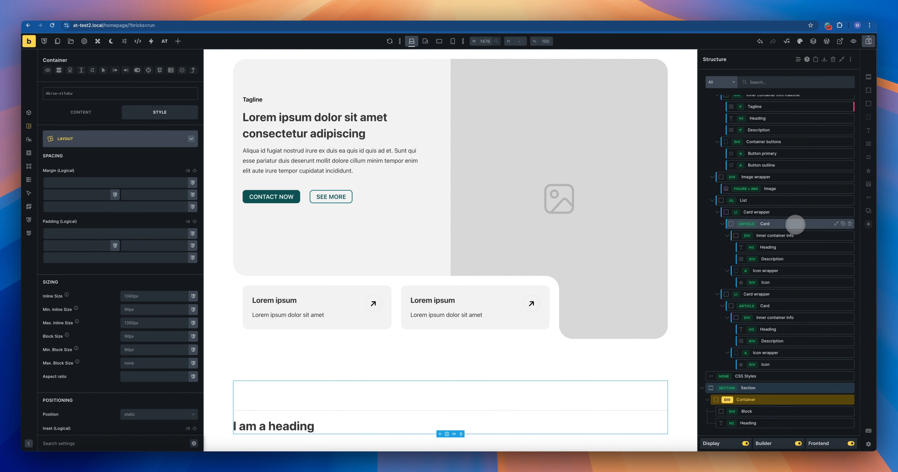
Nest the heading inside the new section's block, then rename the block as a first name plus "Container" and the heading likewise plus "Heading".
{"action": "left_click_drag", "start_coordinate": [750, 425], "coordinate": [759, 418]}
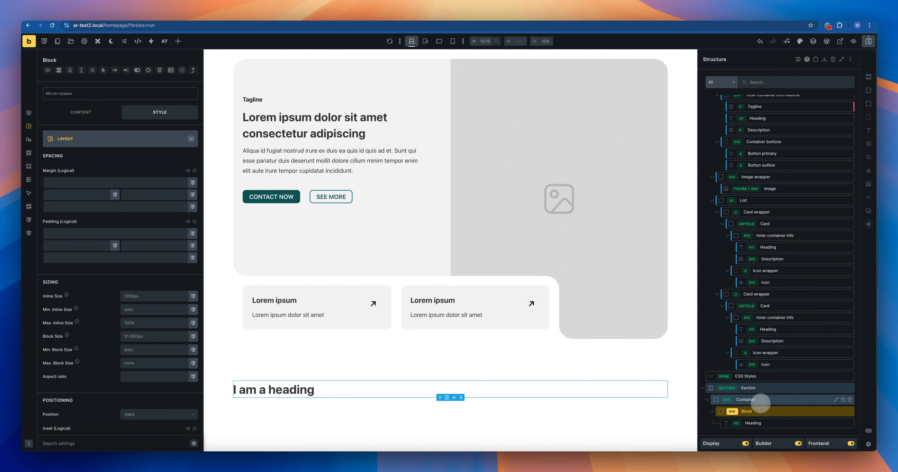
{"action": "left_click", "coordinate": [764, 414]}
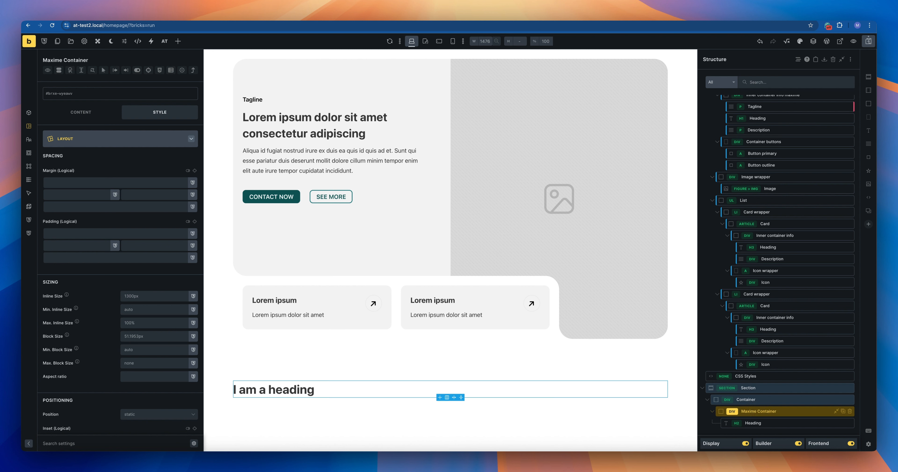
{"action": "left_click", "coordinate": [762, 422]}
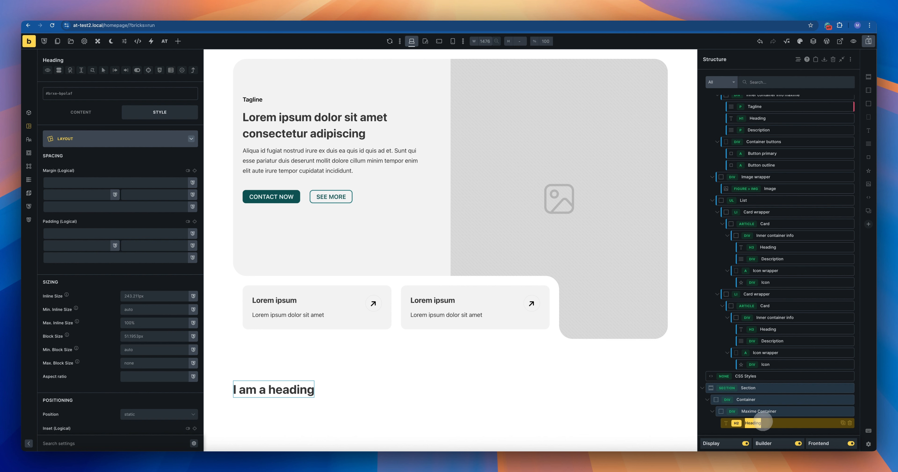
{"action": "type", "text": "Maxim"}
{"action": "key", "text": "BackSpace"}
{"action": "type", "text": "me He"}
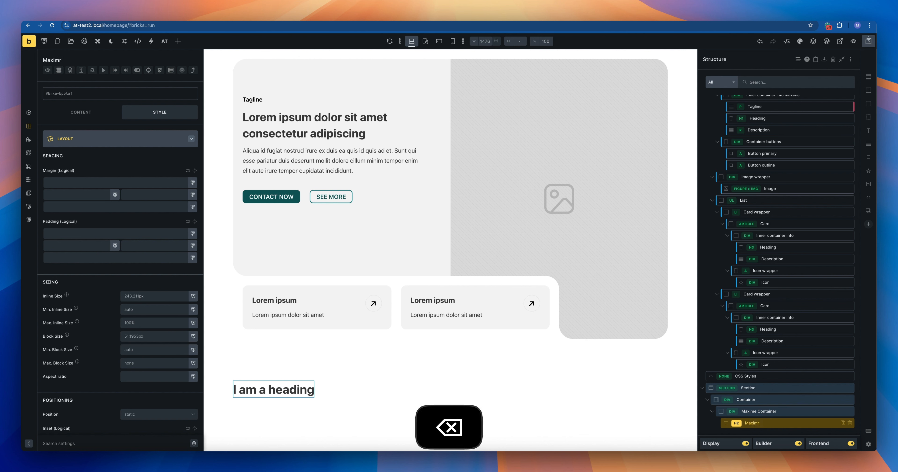
{"action": "type", "text": "ading"}
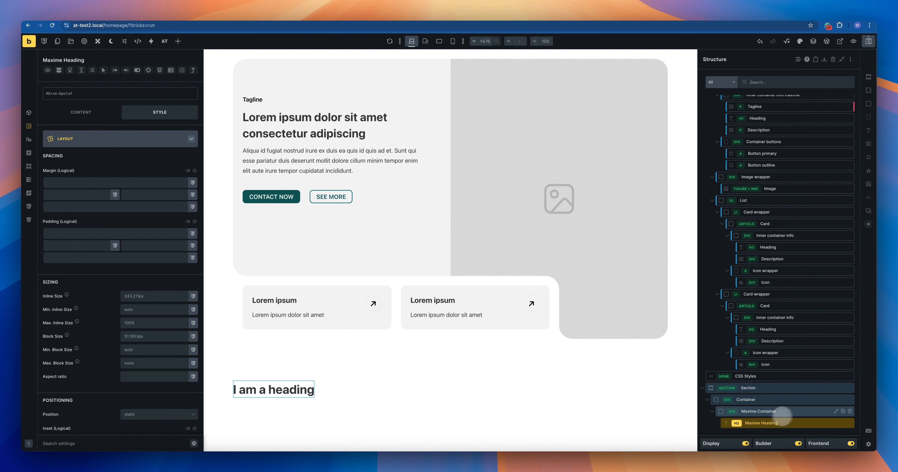
Save the renamed block as a nested element with personalized Container label, Elements category and double up-chevron icon, and store it in the database.
{"action": "right_click", "coordinate": [768, 411]}
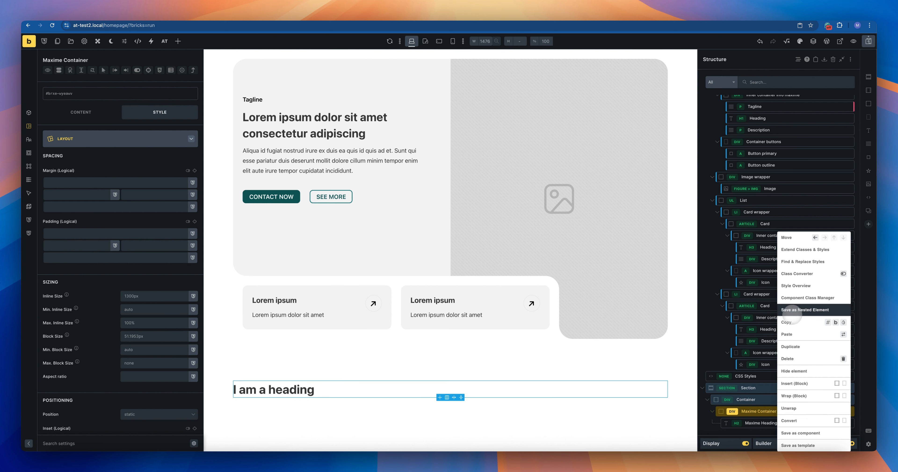
{"action": "left_click", "coordinate": [808, 310]}
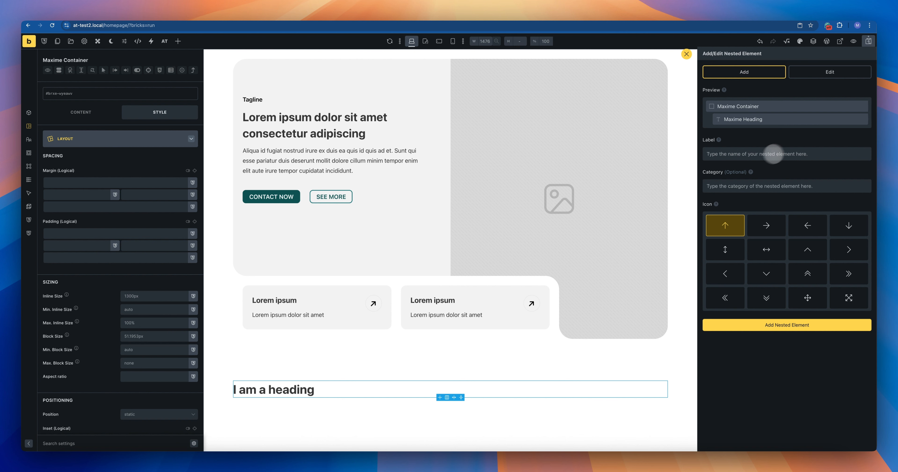
{"action": "left_click", "coordinate": [741, 156]}
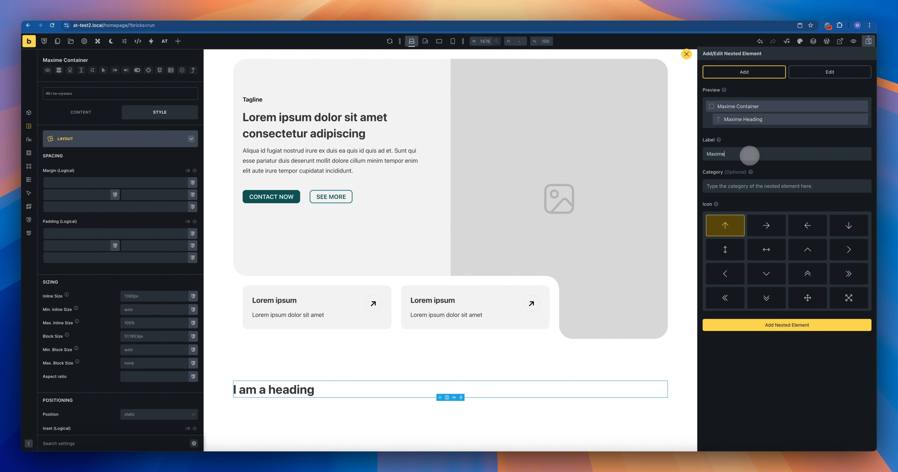
{"action": "type", "text": "Maxime L"}
{"action": "key", "text": "BackSpace"}
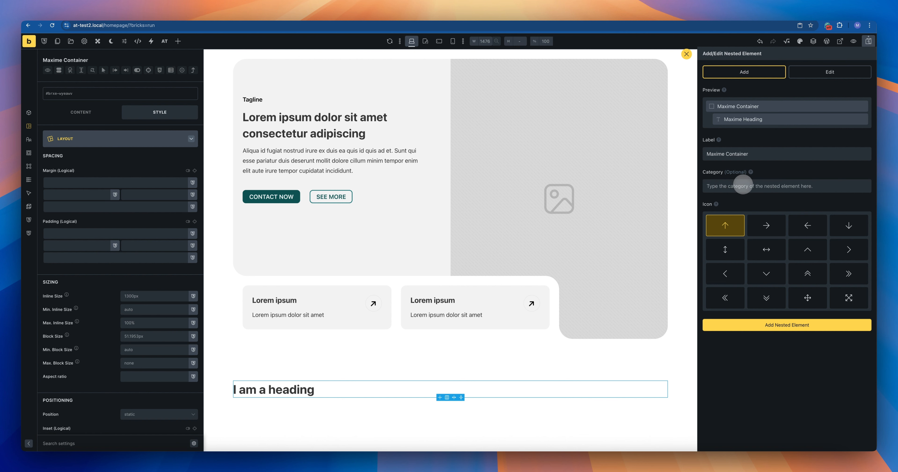
{"action": "left_click", "coordinate": [744, 186]}
{"action": "type", "text": "Maxime Elements"}
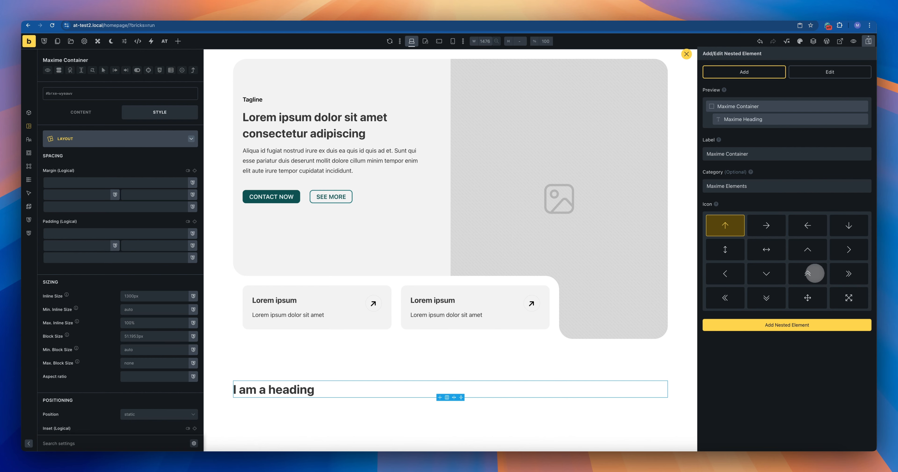
{"action": "left_click", "coordinate": [814, 273]}
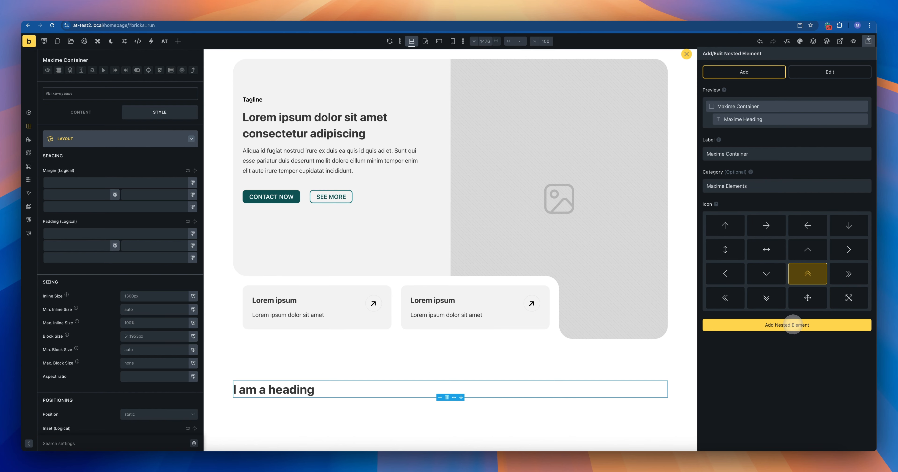
{"action": "left_click", "coordinate": [792, 324]}
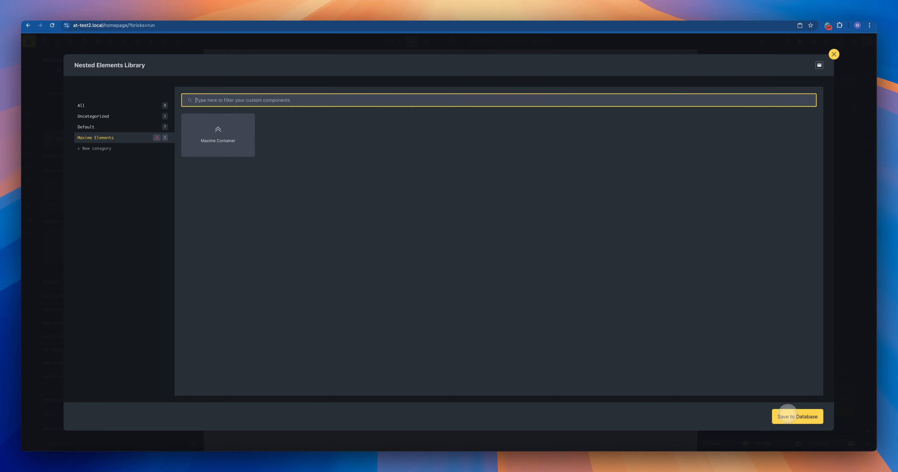
{"action": "left_click", "coordinate": [789, 413]}
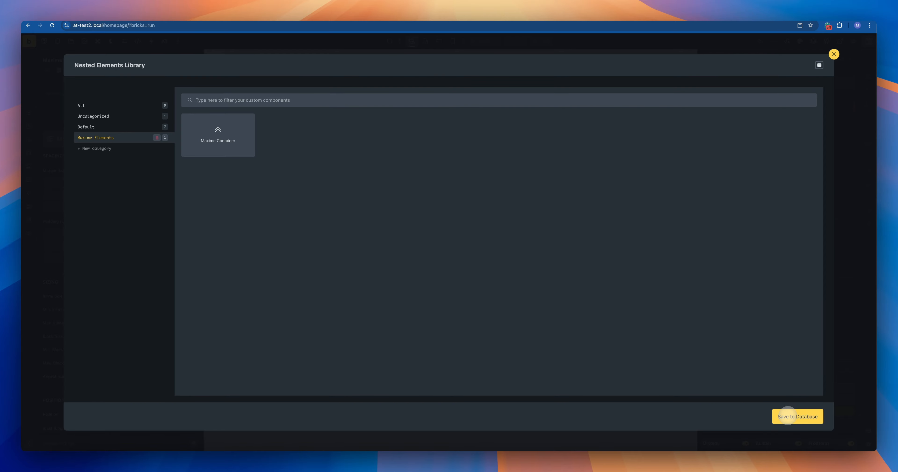
{"action": "left_click", "coordinate": [834, 54]}
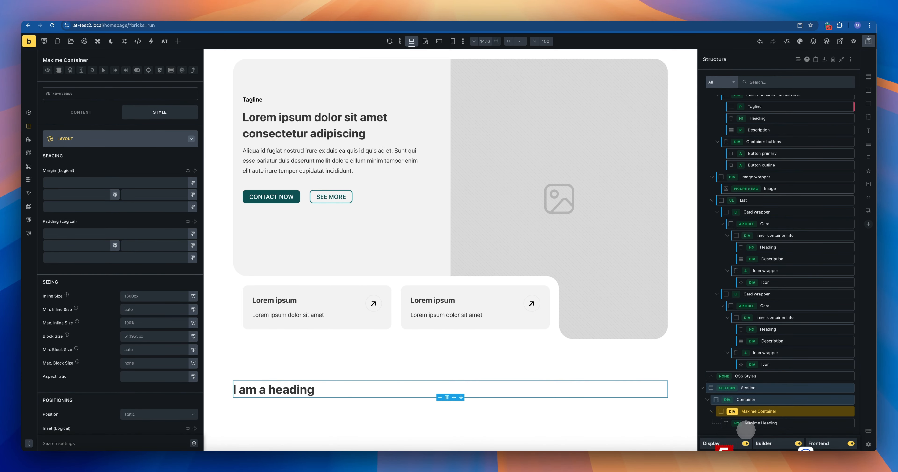
Delete the section below CSS Styles and add a fresh section in its place.
{"action": "left_click", "coordinate": [744, 433]}
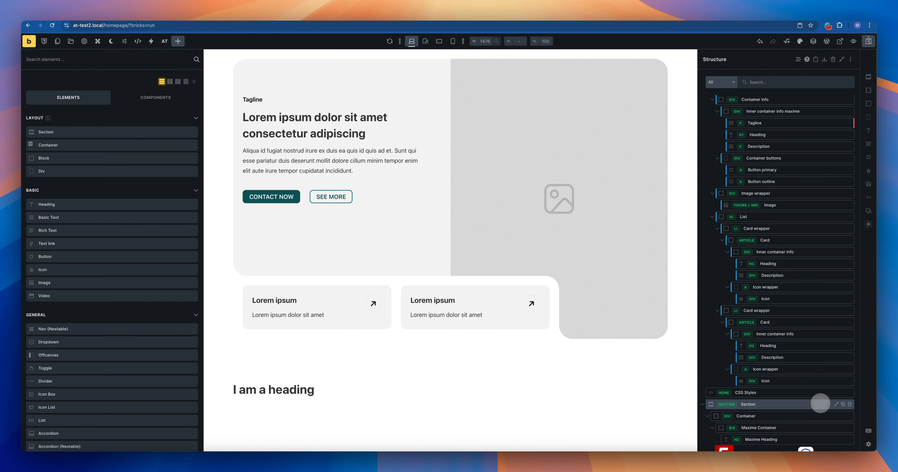
{"action": "left_click", "coordinate": [850, 404]}
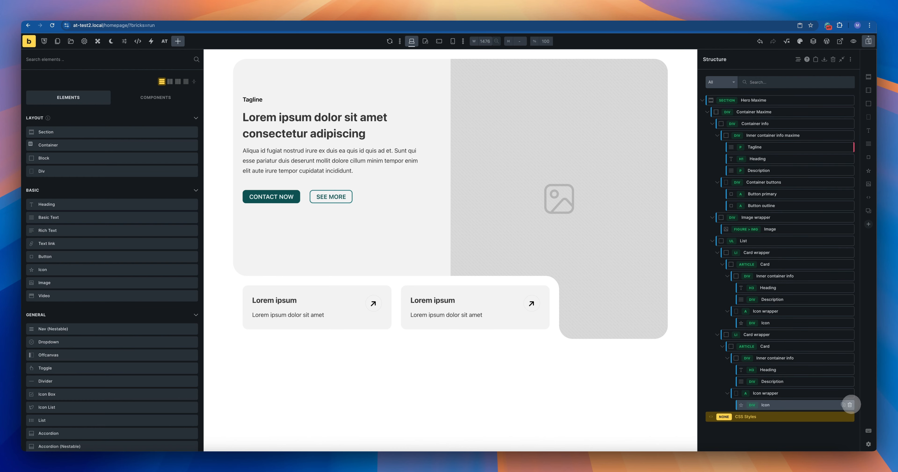
{"action": "left_click", "coordinate": [868, 77]}
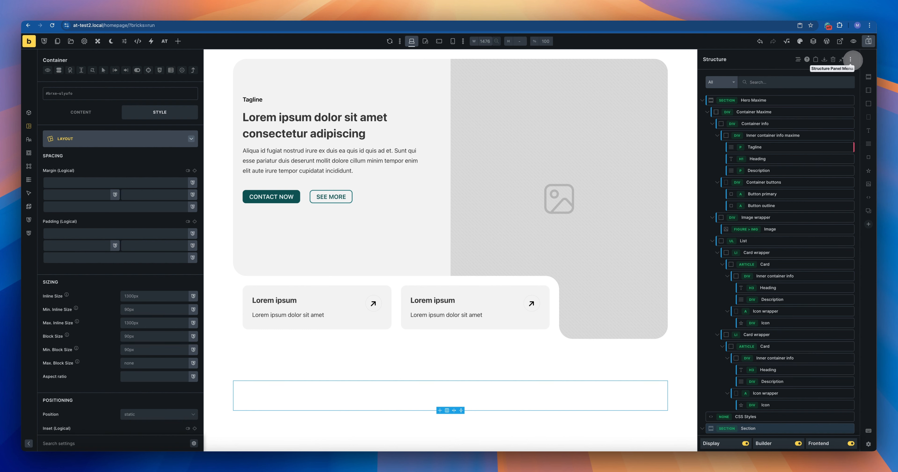
Insert the saved custom container from the Nested Elements Library into the new section's container, and select its heading.
{"action": "left_click", "coordinate": [851, 59]}
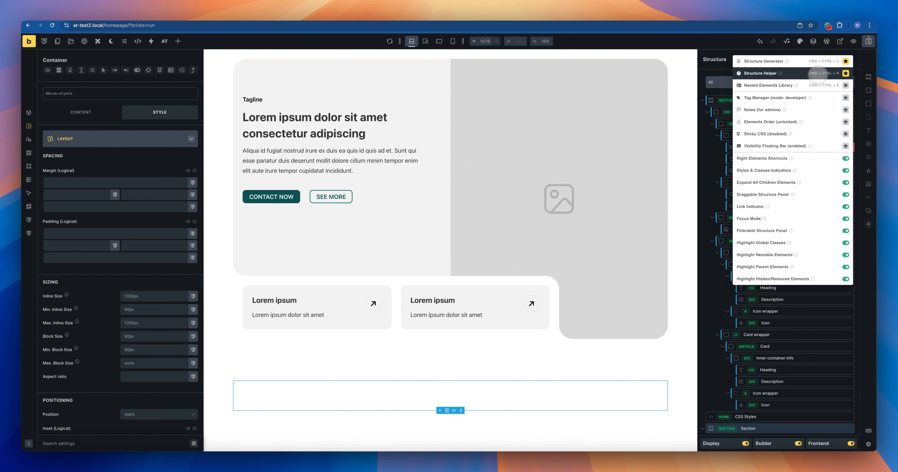
{"action": "left_click", "coordinate": [792, 85]}
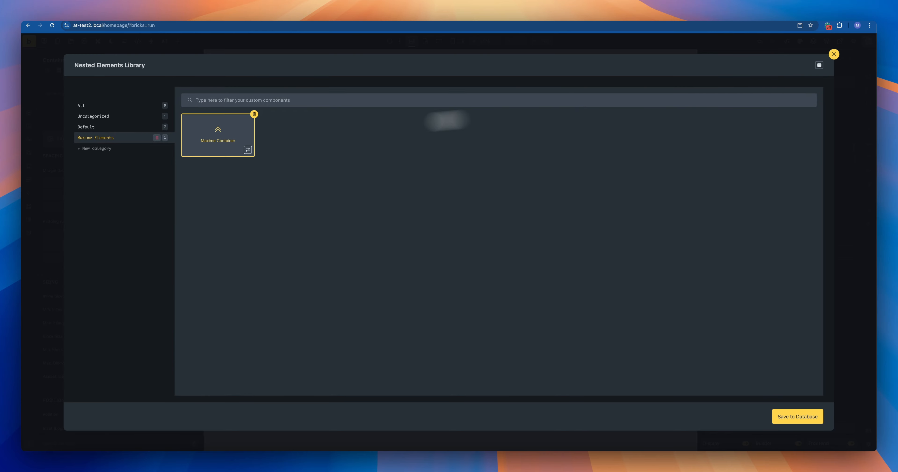
{"action": "left_click", "coordinate": [218, 136]}
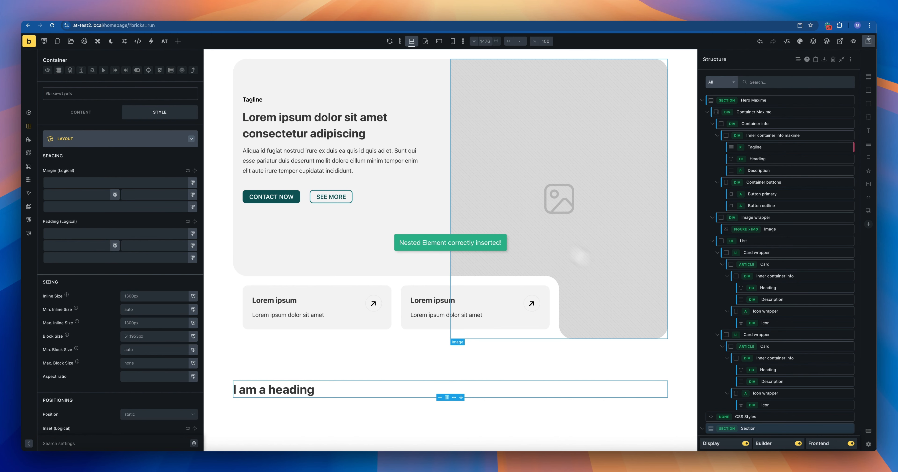
{"action": "scroll", "coordinate": [746, 373], "scroll_direction": "down", "scroll_amount": 2}
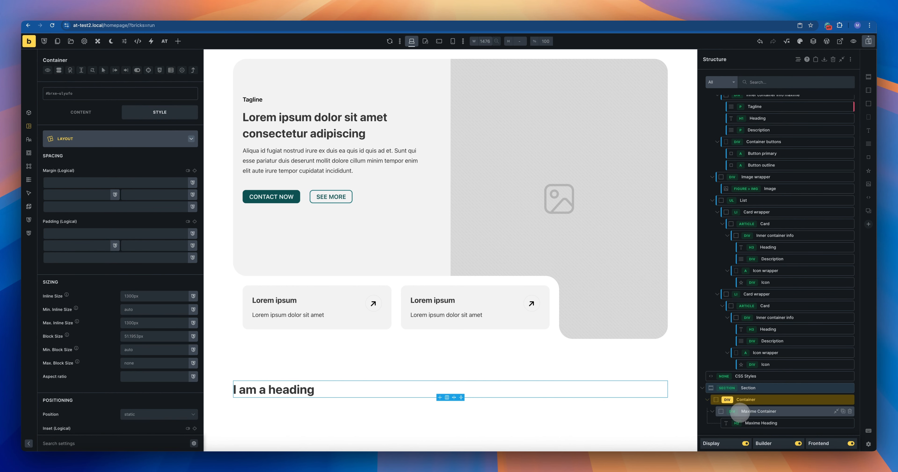
{"action": "left_click", "coordinate": [775, 412]}
{"action": "left_click", "coordinate": [770, 423]}
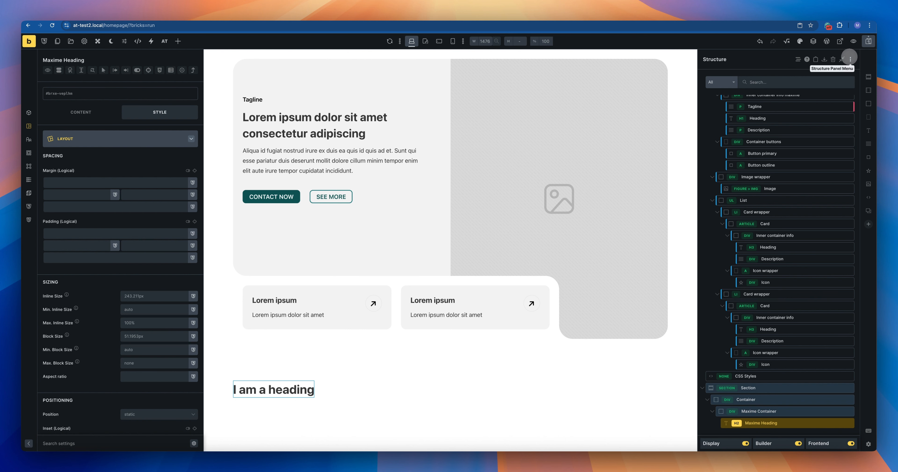
Convert the saved custom container in the Nested Elements Library to a component, and open the builder's list of components.
{"action": "left_click", "coordinate": [850, 59]}
{"action": "left_click", "coordinate": [784, 85]}
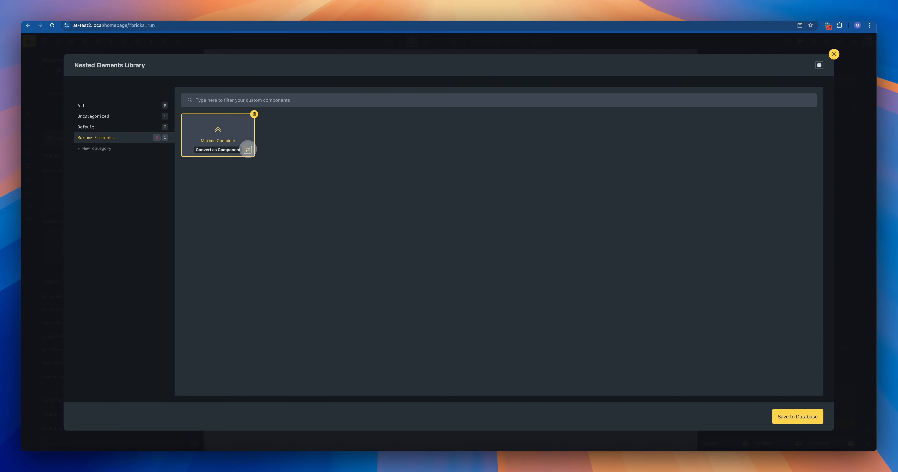
{"action": "left_click", "coordinate": [248, 149]}
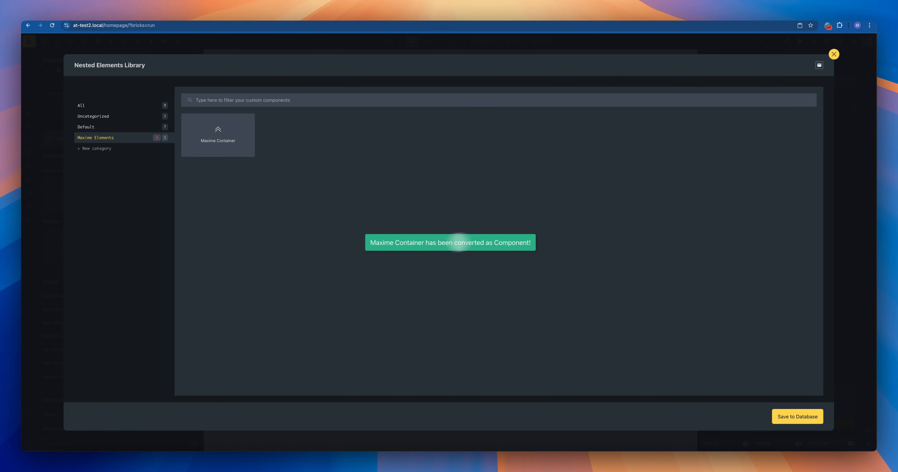
{"action": "left_click", "coordinate": [835, 54]}
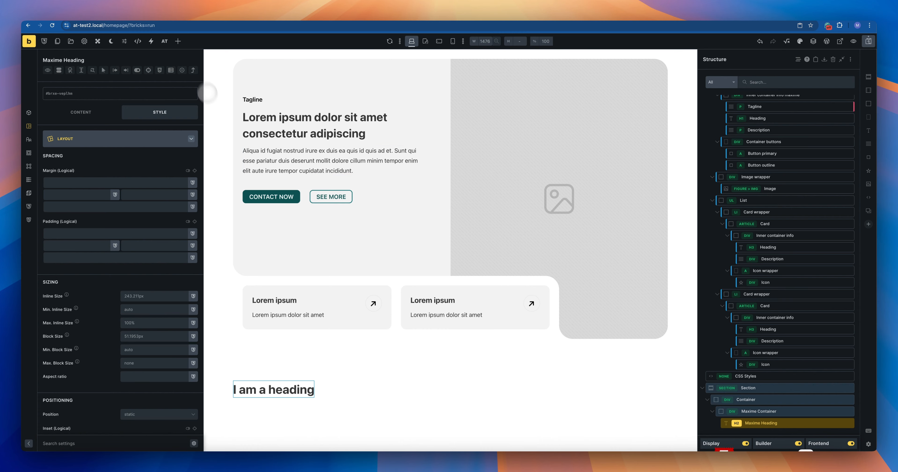
{"action": "left_click", "coordinate": [177, 40]}
{"action": "left_click", "coordinate": [147, 100]}
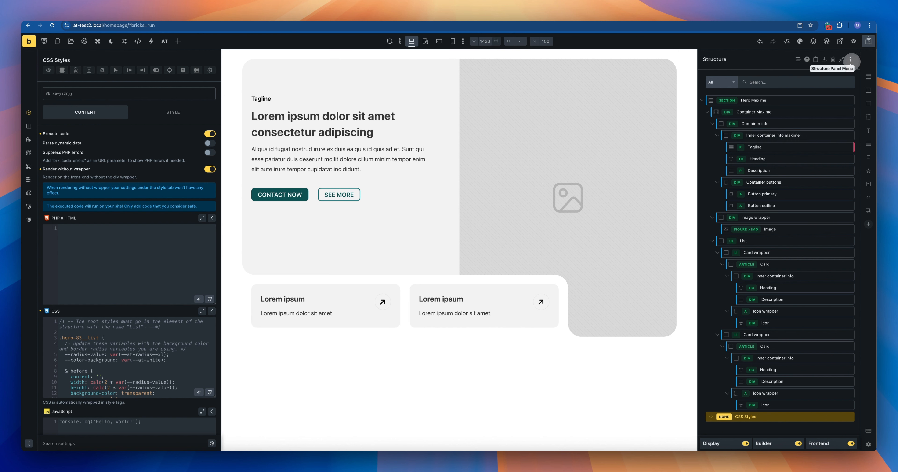
Switch to the Advanced Themer settings in WordPress and review the builder's keyboard shortcuts down to Open Nested Elements Library.
{"action": "left_click", "coordinate": [850, 59]}
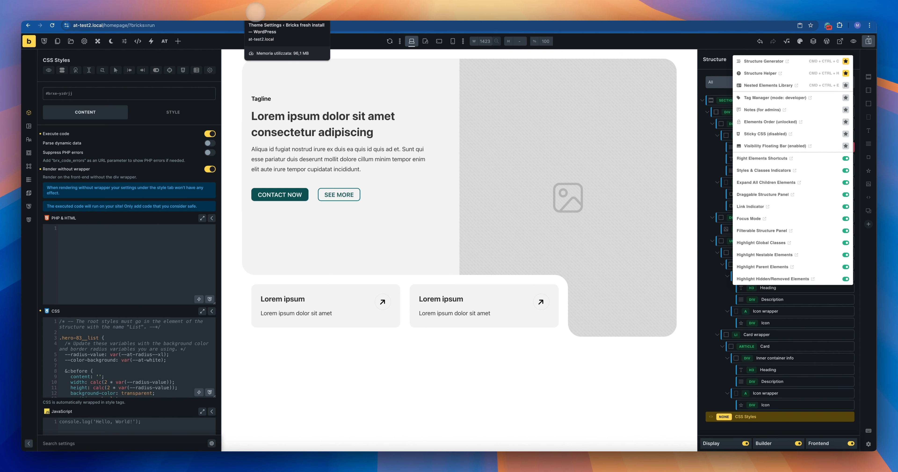
{"action": "left_click", "coordinate": [256, 12]}
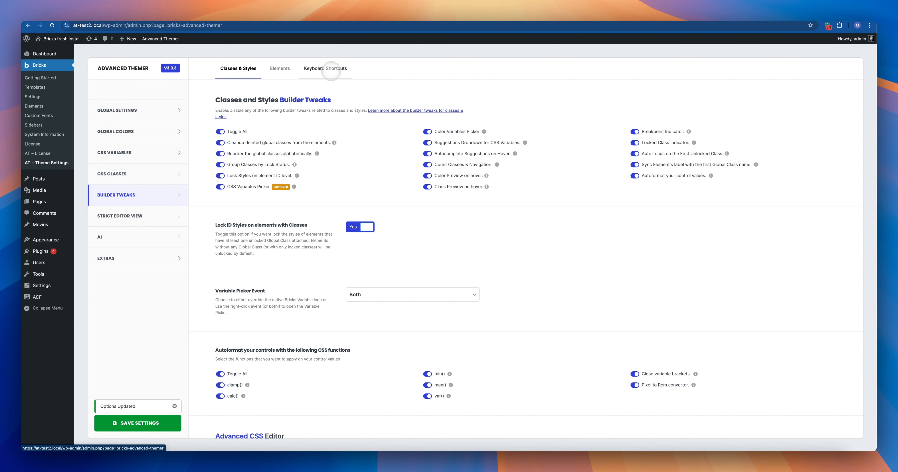
{"action": "left_click", "coordinate": [328, 68]}
{"action": "scroll", "coordinate": [363, 143], "scroll_direction": "down", "scroll_amount": 2}
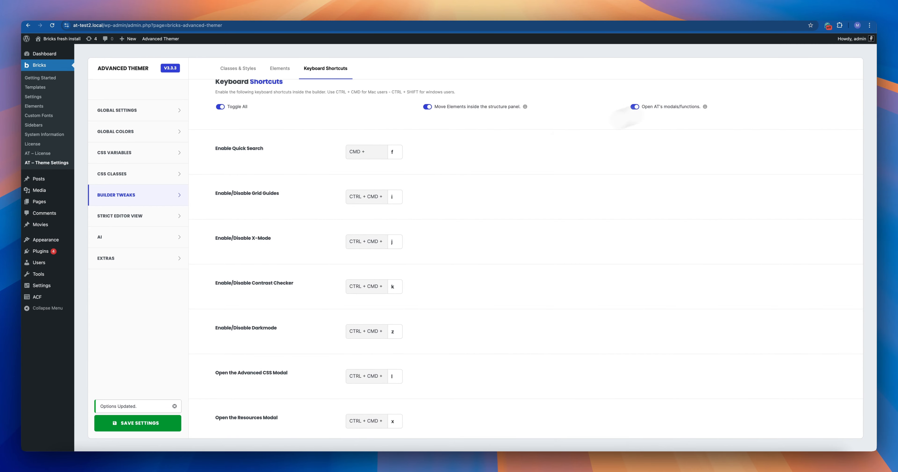
{"action": "scroll", "coordinate": [275, 194], "scroll_direction": "down", "scroll_amount": 5}
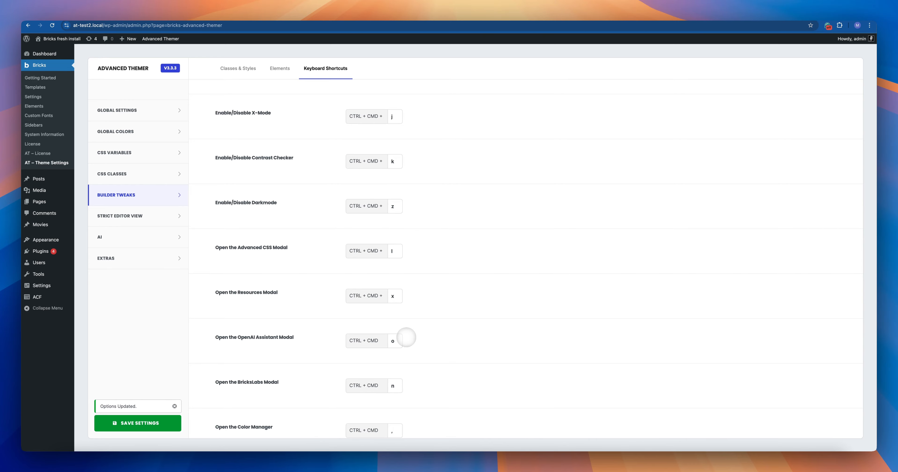
{"action": "scroll", "coordinate": [379, 275], "scroll_direction": "down", "scroll_amount": 10}
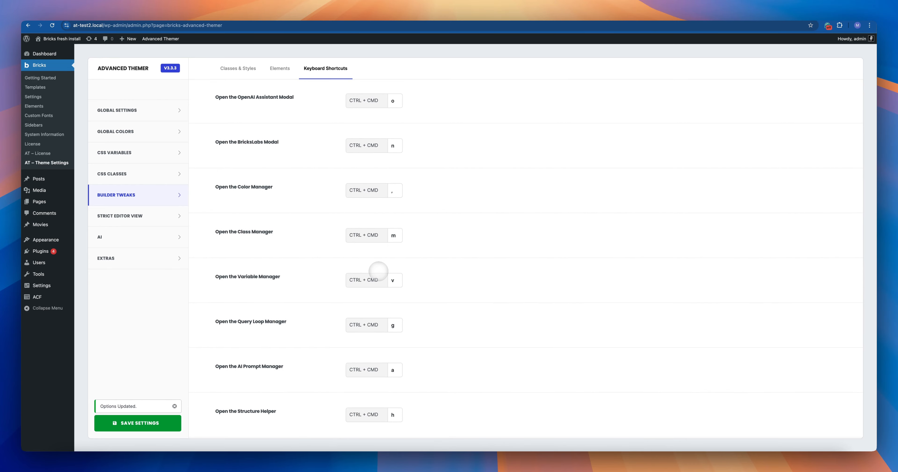
{"action": "scroll", "coordinate": [378, 271], "scroll_direction": "down", "scroll_amount": 8}
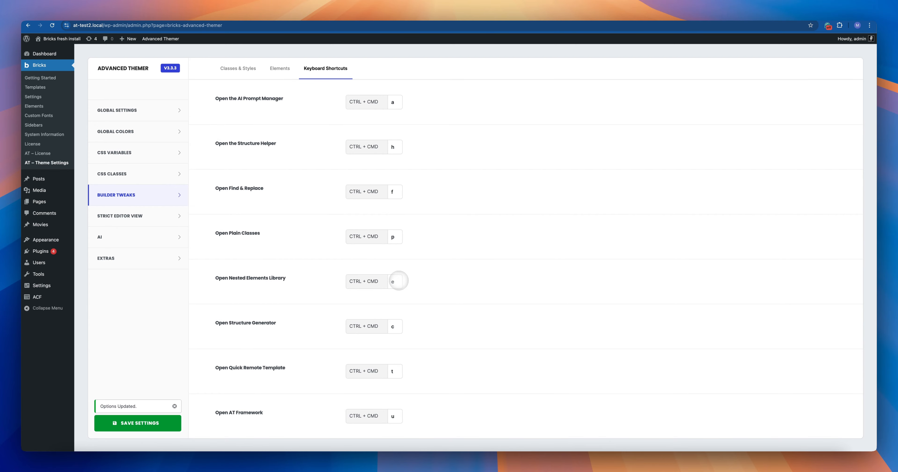
{"action": "left_click", "coordinate": [398, 281]}
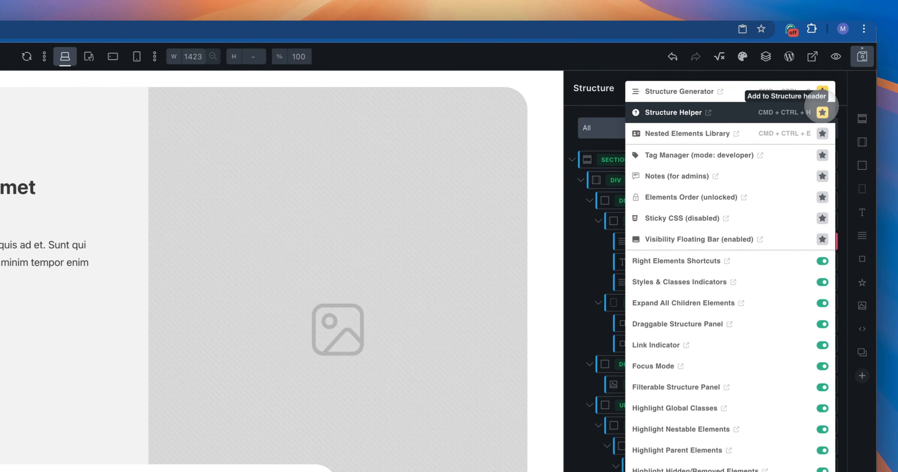
Return to the builder and try the Structure header pinning options for the Nested Elements Library and Structure Generator.
{"action": "left_click", "coordinate": [845, 85]}
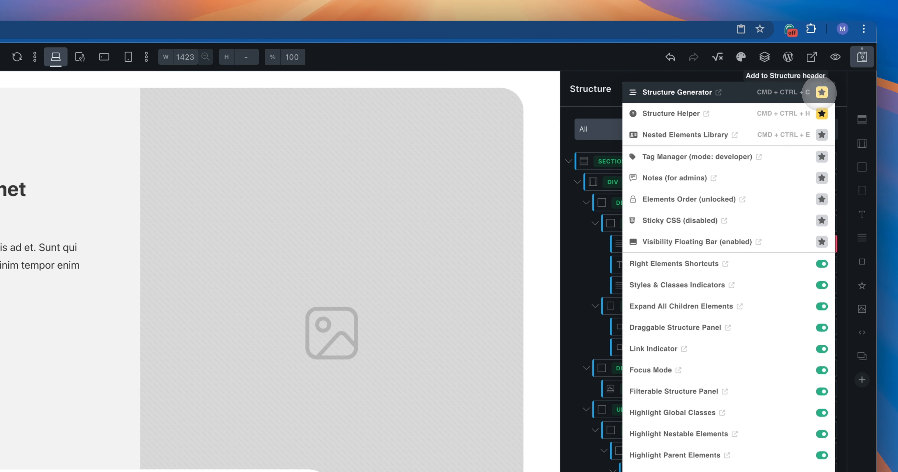
{"action": "left_click", "coordinate": [822, 92]}
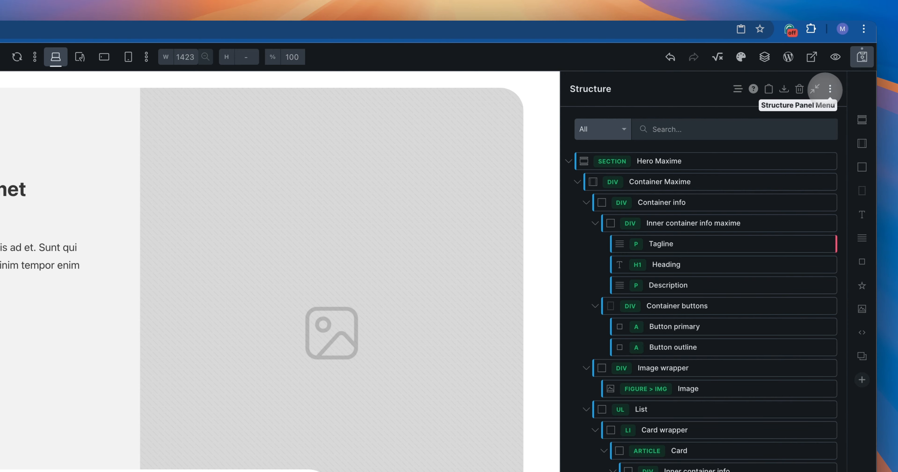
Pin Structure Generator, Structure Helper, Nested Elements Library, Tag Manager, Notes, Elements Order, Sticky CSS and Visibility Floating Bar to the Structure header.
{"action": "left_click", "coordinate": [830, 89]}
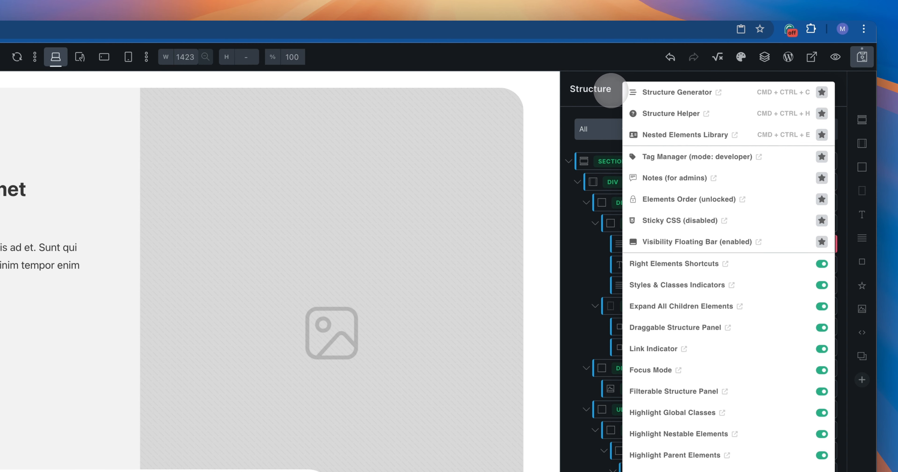
{"action": "left_click", "coordinate": [609, 89]}
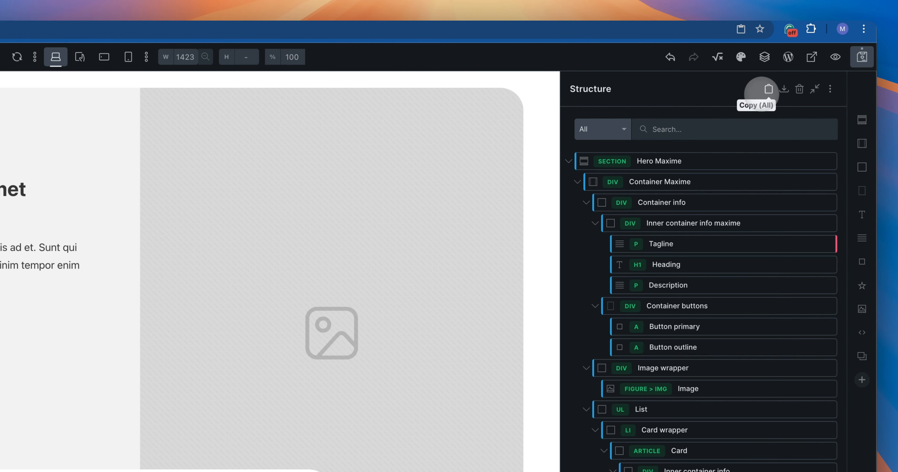
{"action": "left_click", "coordinate": [830, 89]}
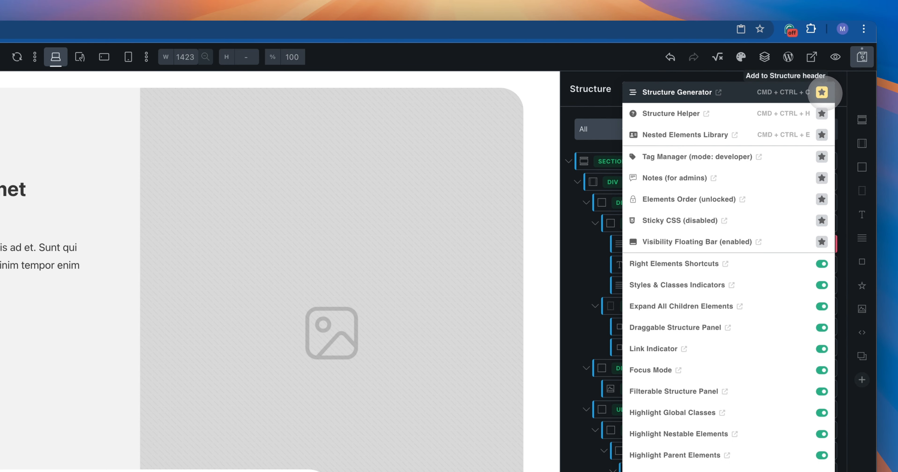
{"action": "left_click", "coordinate": [822, 92]}
{"action": "left_click", "coordinate": [822, 113]}
{"action": "left_click", "coordinate": [822, 134]}
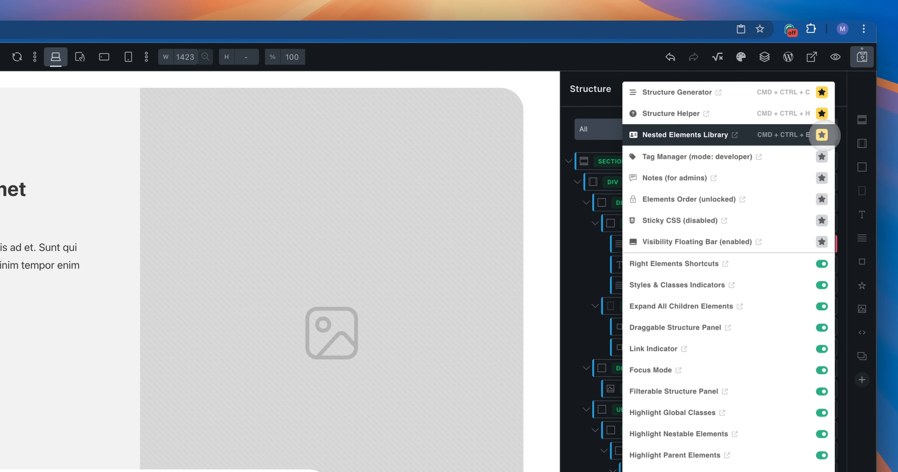
{"action": "left_click", "coordinate": [823, 157]}
{"action": "left_click", "coordinate": [822, 178]}
{"action": "left_click", "coordinate": [822, 199]}
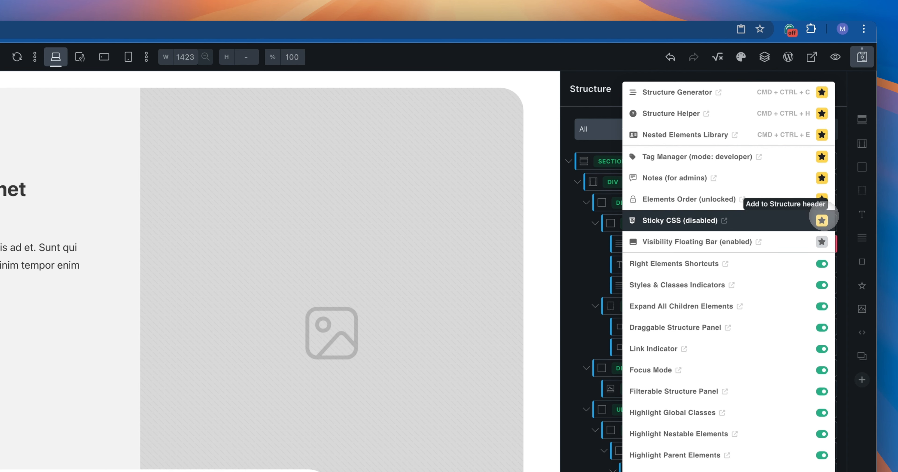
{"action": "left_click", "coordinate": [822, 220]}
{"action": "left_click", "coordinate": [822, 241]}
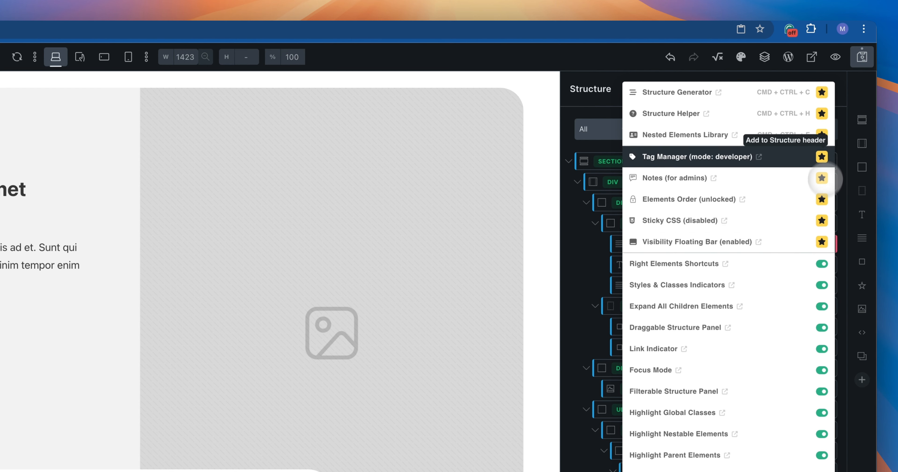
{"action": "left_click", "coordinate": [597, 84]}
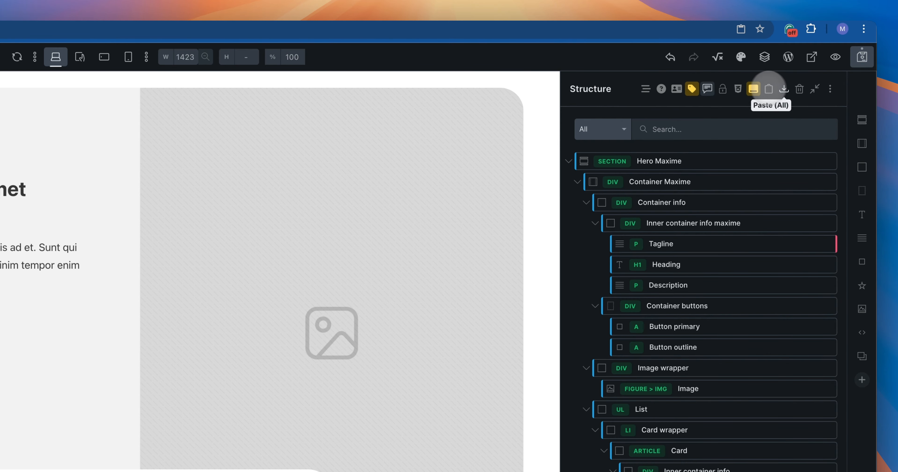
Unpin Structure Generator, Structure Helper and Nested Elements Library from the Structure header, keeping Tag Manager pinned.
{"action": "left_click", "coordinate": [830, 89]}
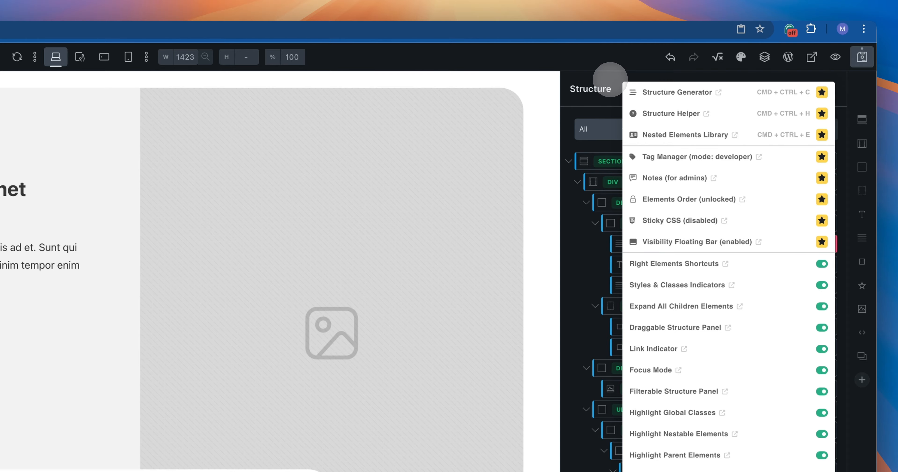
{"action": "left_click", "coordinate": [610, 80]}
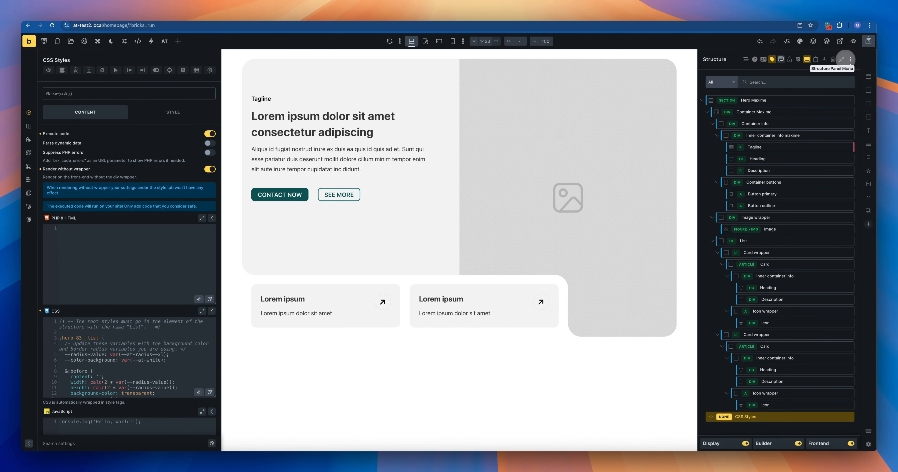
{"action": "left_click", "coordinate": [851, 60]}
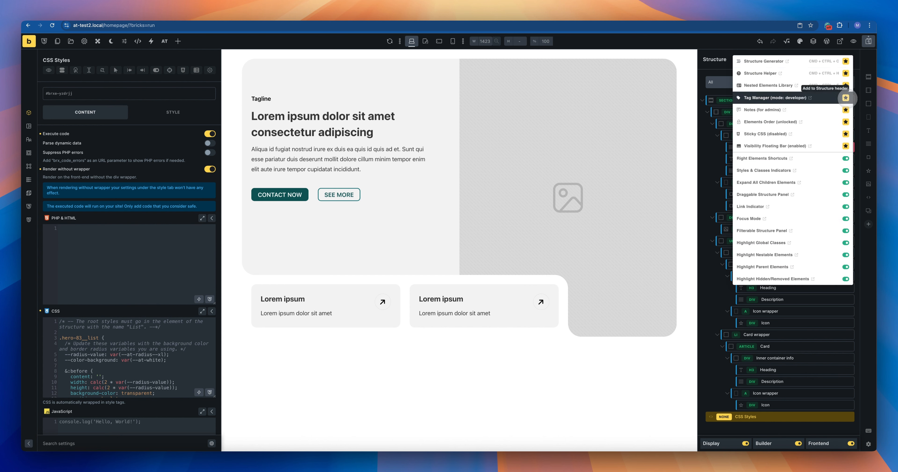
{"action": "left_click", "coordinate": [845, 98]}
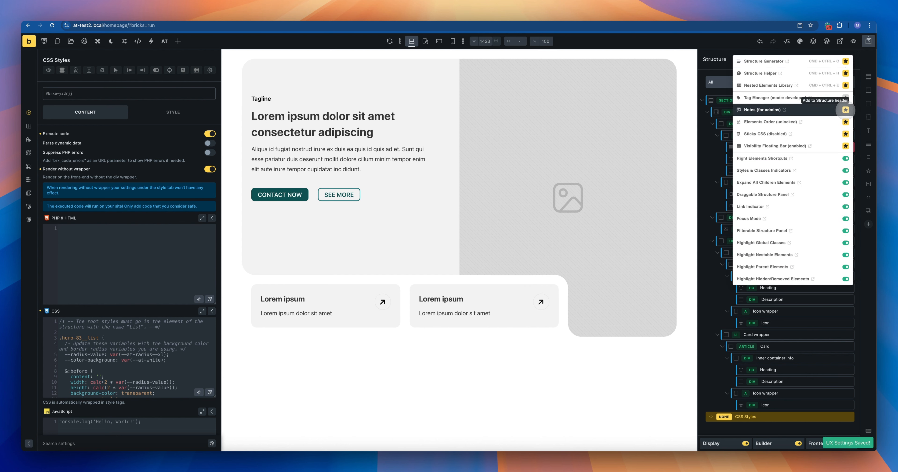
{"action": "left_click", "coordinate": [845, 98]}
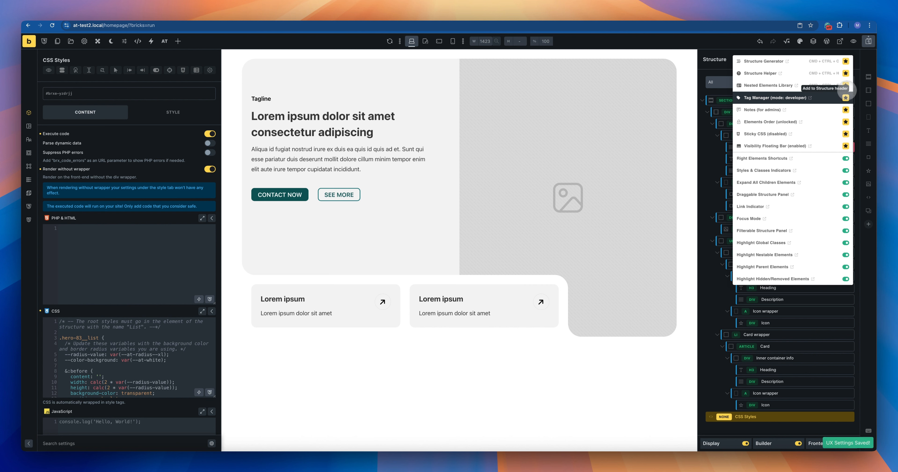
{"action": "left_click", "coordinate": [845, 86]}
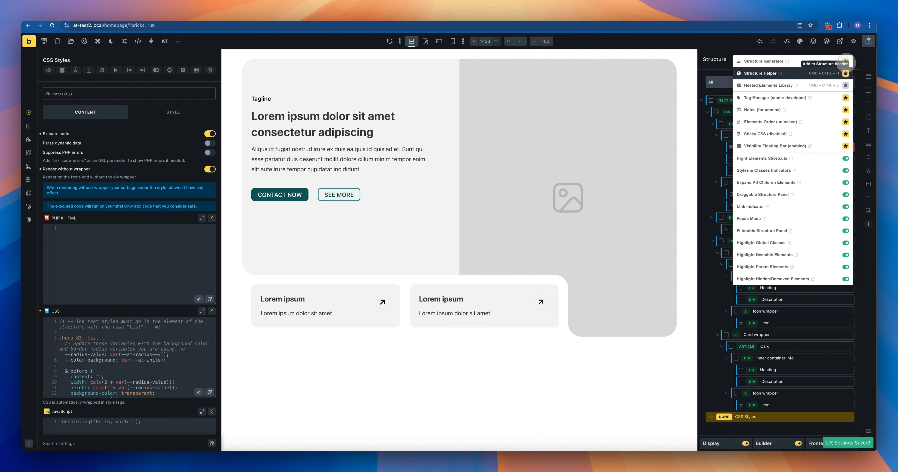
{"action": "left_click", "coordinate": [846, 73]}
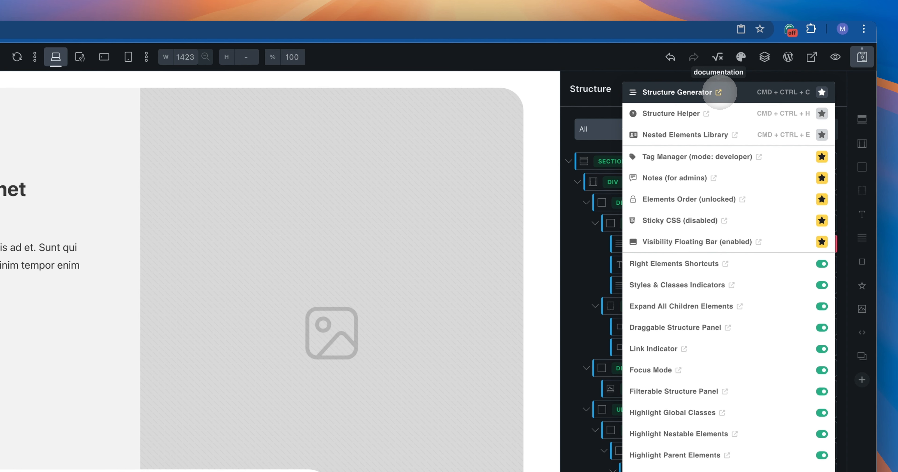
Open the Structure Generator documentation page, skim it, and return to the builder's Structure panel.
{"action": "left_click", "coordinate": [719, 93]}
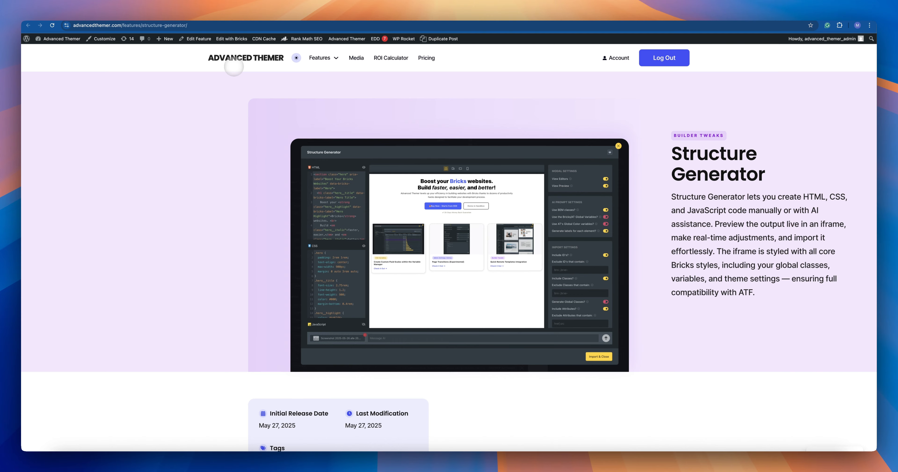
{"action": "scroll", "coordinate": [323, 107], "scroll_direction": "down", "scroll_amount": 7}
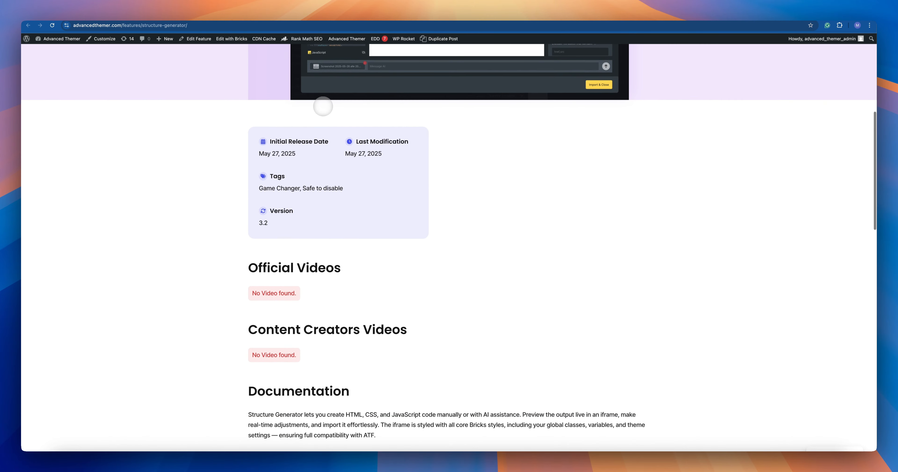
{"action": "scroll", "coordinate": [323, 107], "scroll_direction": "up", "scroll_amount": 5}
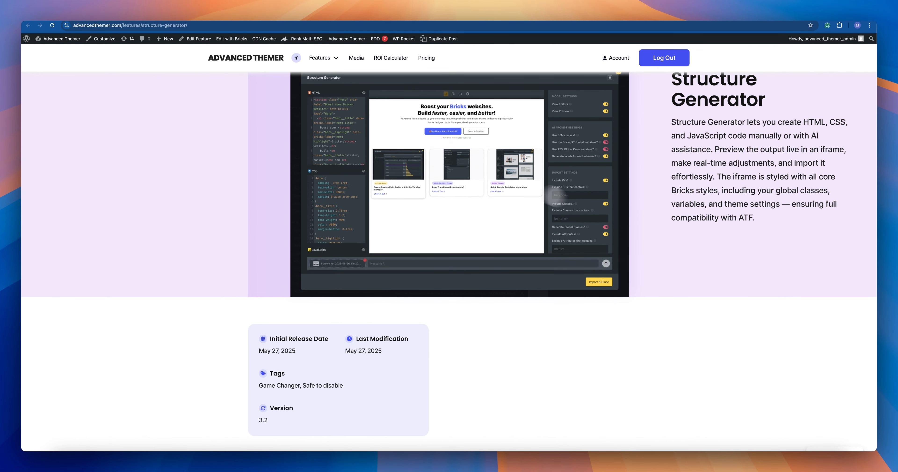
{"action": "scroll", "coordinate": [556, 196], "scroll_direction": "up", "scroll_amount": 2}
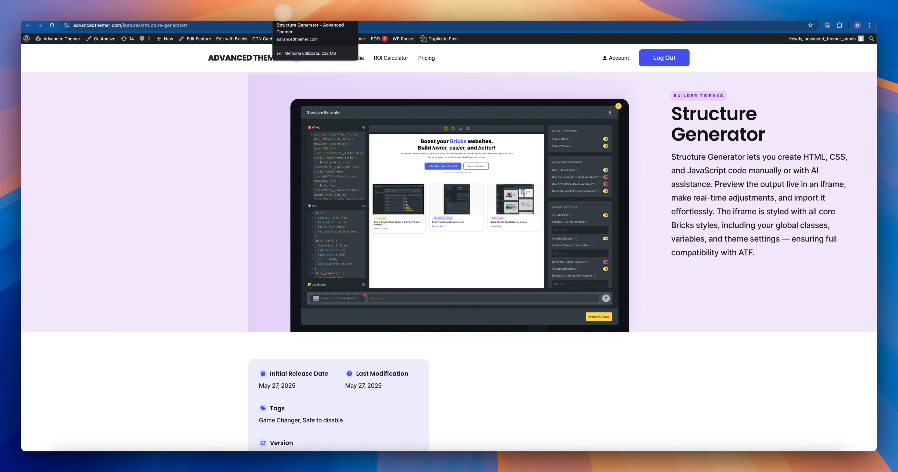
{"action": "left_click", "coordinate": [272, 13]}
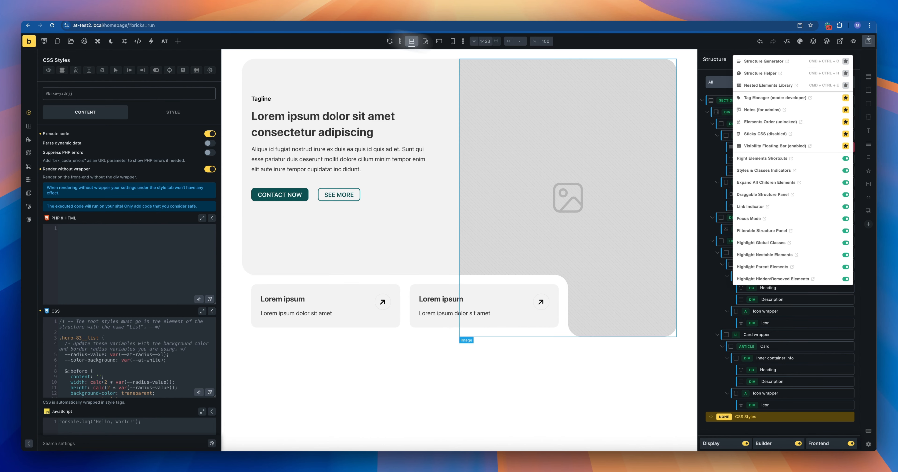
{"action": "left_click", "coordinate": [722, 51]}
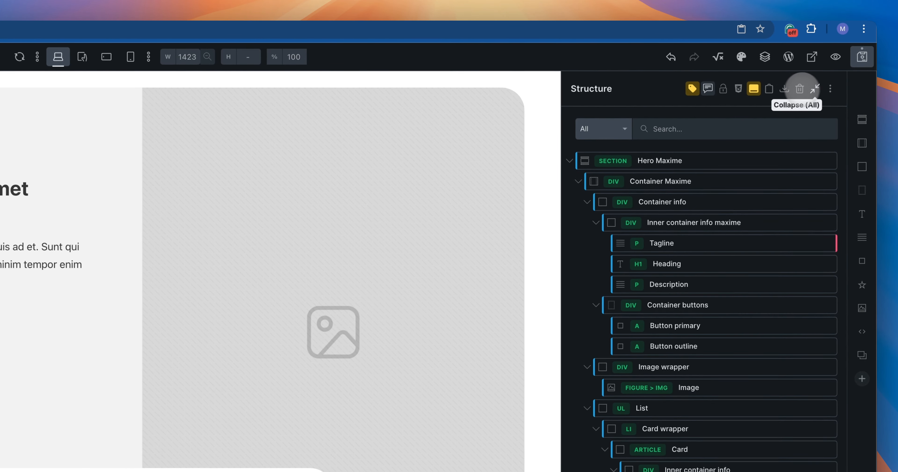
{"action": "left_click", "coordinate": [830, 89]}
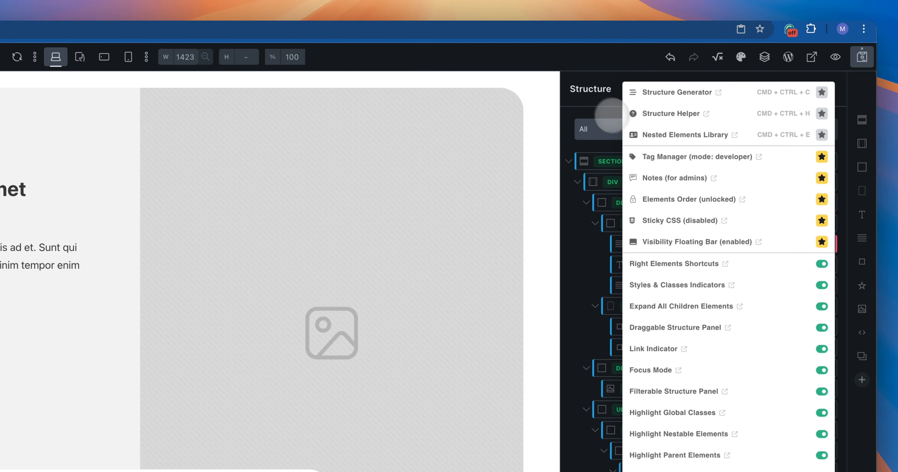
{"action": "left_click", "coordinate": [590, 92]}
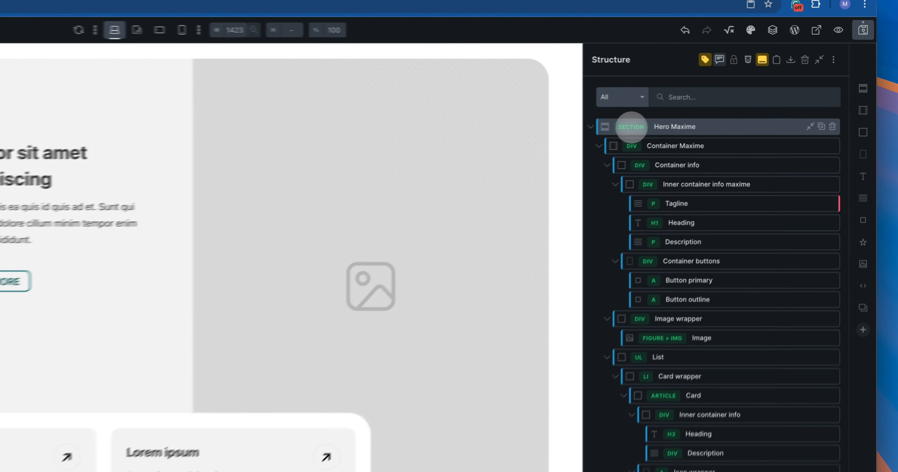
Change the Hero Maxime element's HTML tag to div and select the element in the structure.
{"action": "left_click", "coordinate": [727, 100]}
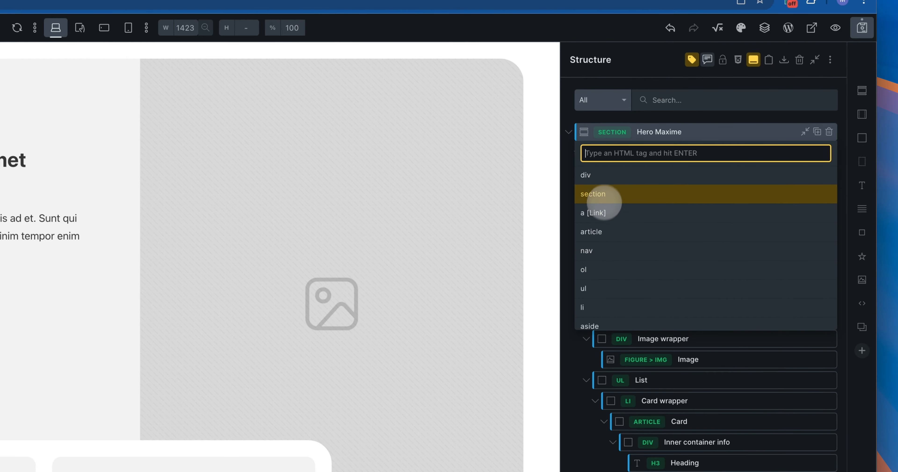
{"action": "left_click", "coordinate": [605, 175]}
{"action": "left_click", "coordinate": [646, 132]}
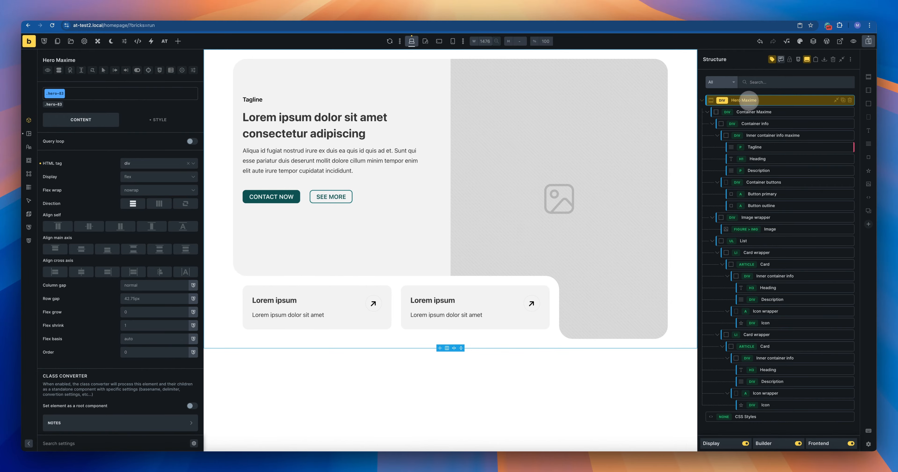
Try the custom HTML tag MAXIMETAG on the Hero Maxime element, and restore its section tag.
{"action": "left_click", "coordinate": [722, 100]}
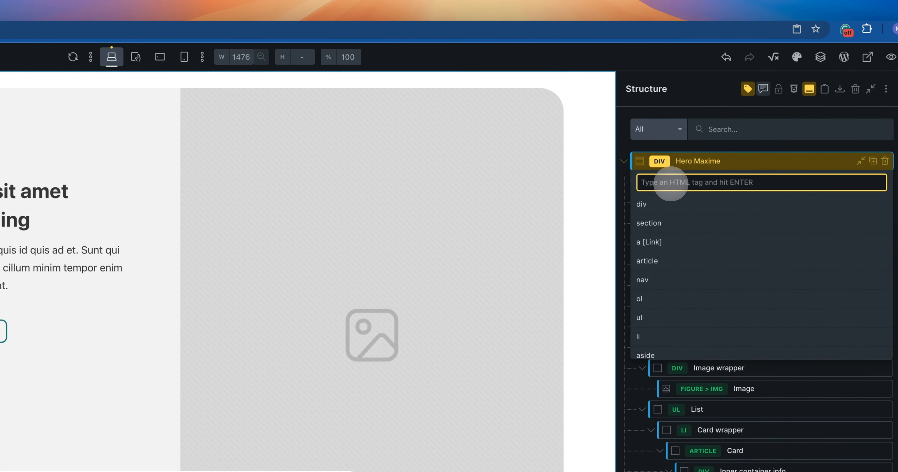
{"action": "type", "text": "MA"}
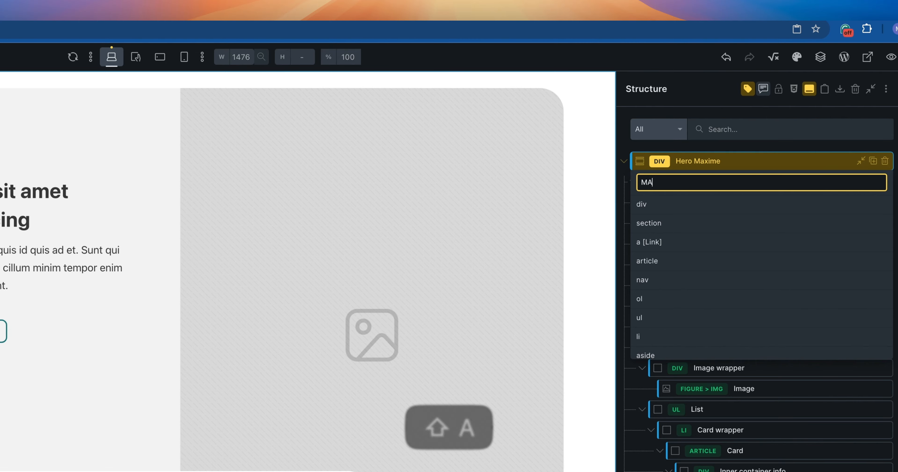
{"action": "type", "text": "XIMETAG"}
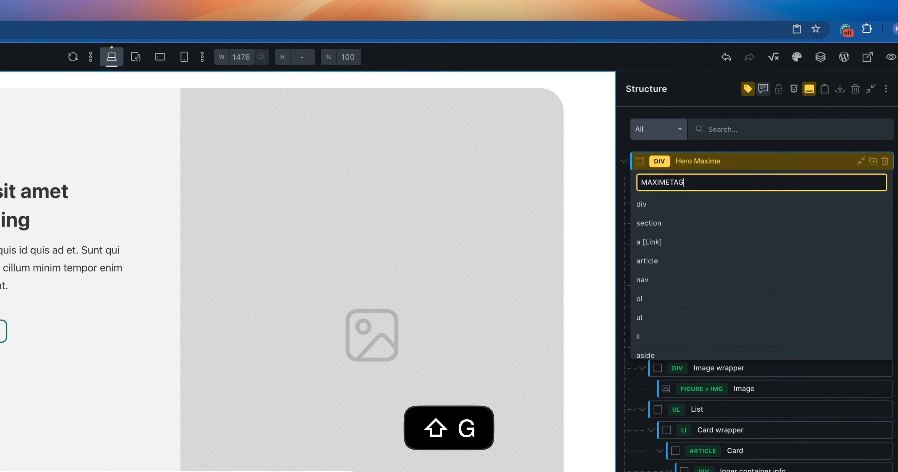
{"action": "left_click", "coordinate": [671, 183]}
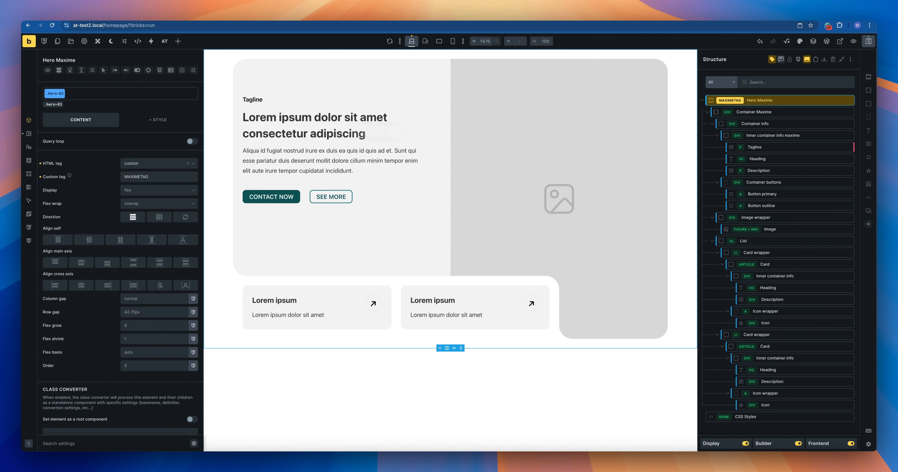
{"action": "left_click", "coordinate": [732, 100]}
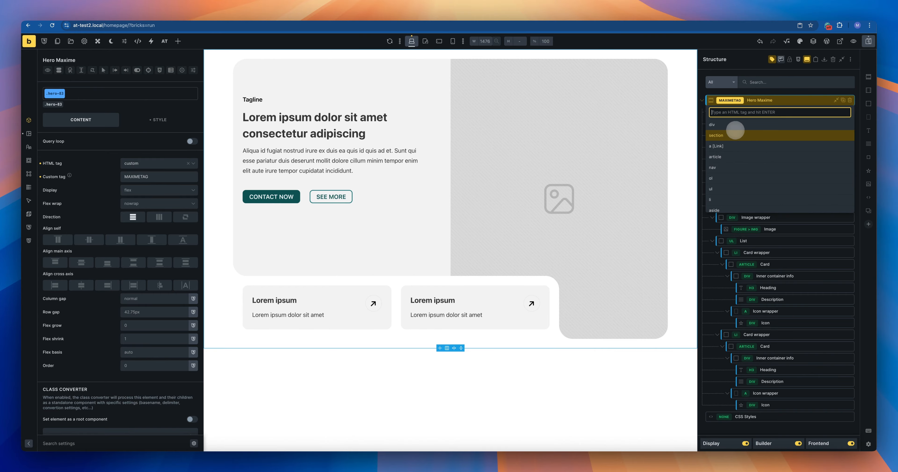
{"action": "left_click", "coordinate": [734, 135]}
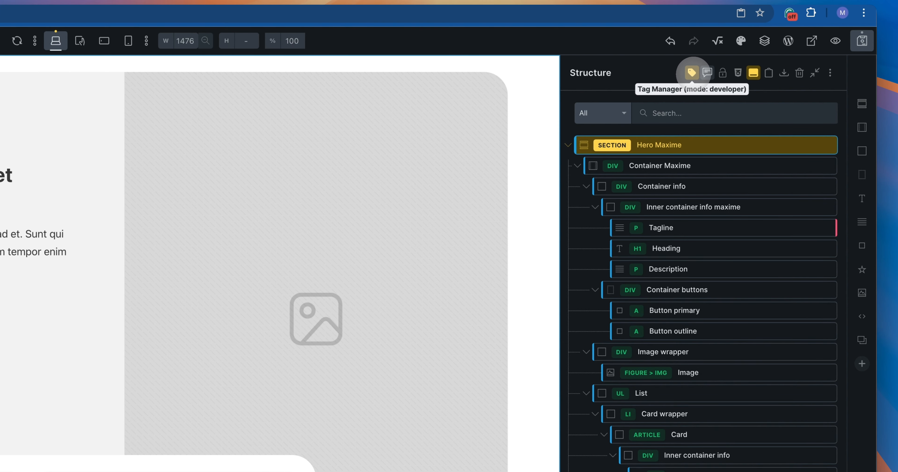
Switch the Tag Manager mode to none and back to developer, and check the Hero Maxime element's HTML tag options.
{"action": "left_click", "coordinate": [692, 73]}
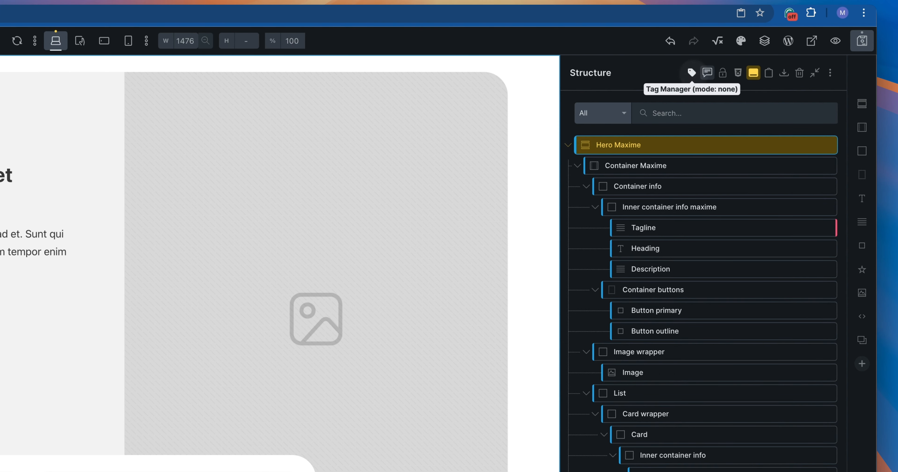
{"action": "left_click", "coordinate": [692, 72]}
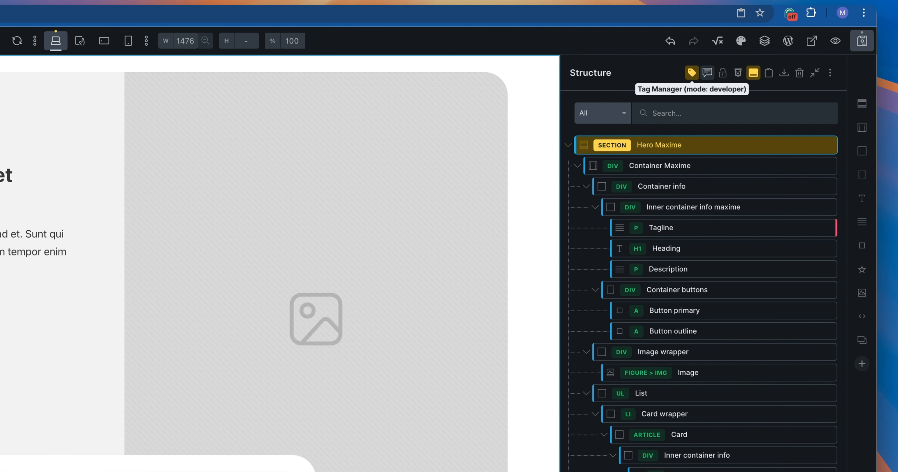
{"action": "left_click", "coordinate": [614, 144]}
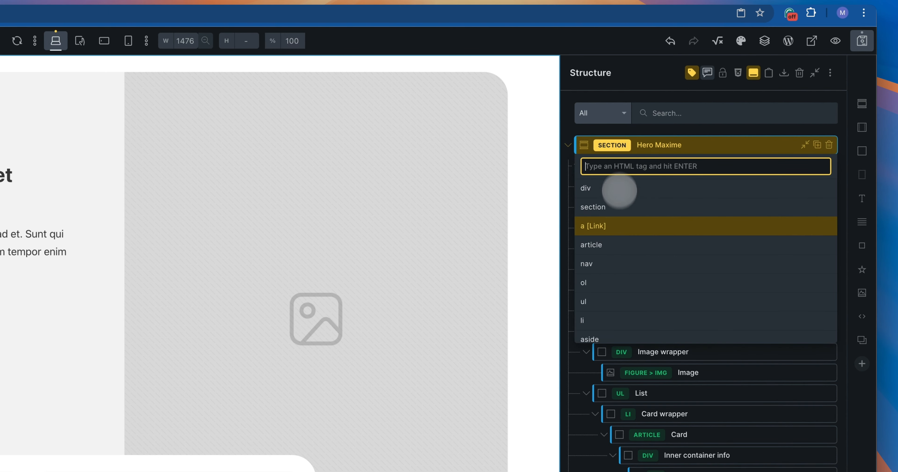
{"action": "left_click", "coordinate": [621, 145]}
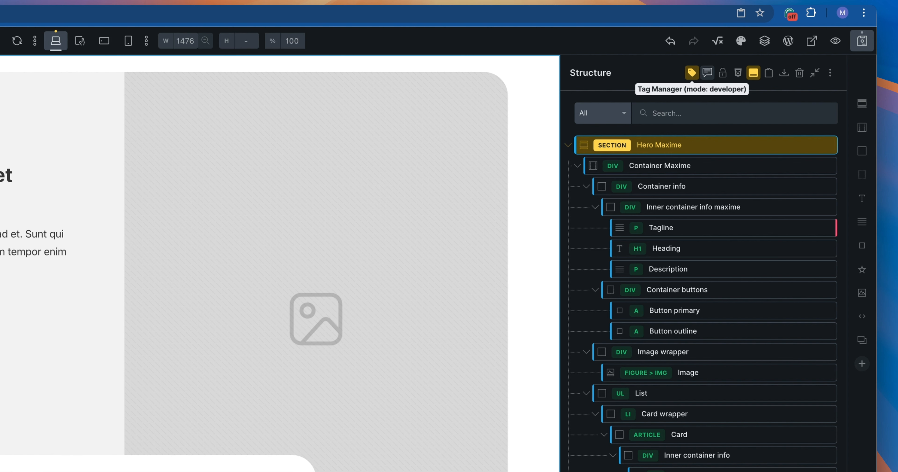
Cycle the Tag Manager from developer mode to the mode that displays the elements' HTML tags in grey.
{"action": "left_click", "coordinate": [692, 72]}
{"action": "left_click", "coordinate": [692, 72]}
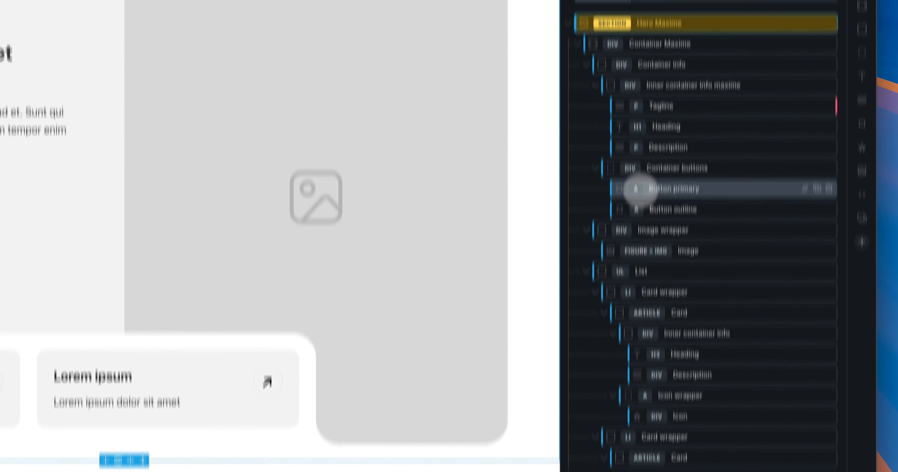
Select Inner container info maxime, Container info, Container Maxime and Hero Maxime in turn by their tags in the structure.
{"action": "left_click", "coordinate": [624, 85]}
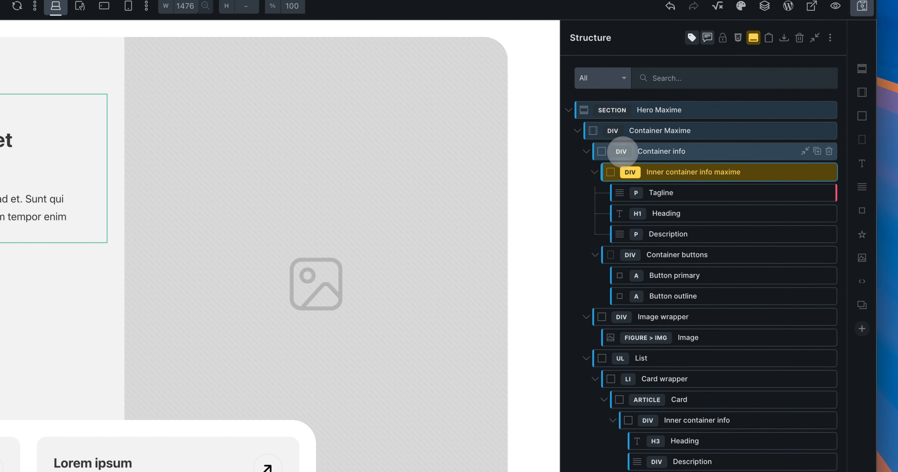
{"action": "left_click", "coordinate": [622, 151]}
{"action": "left_click", "coordinate": [614, 129]}
{"action": "left_click", "coordinate": [621, 105]}
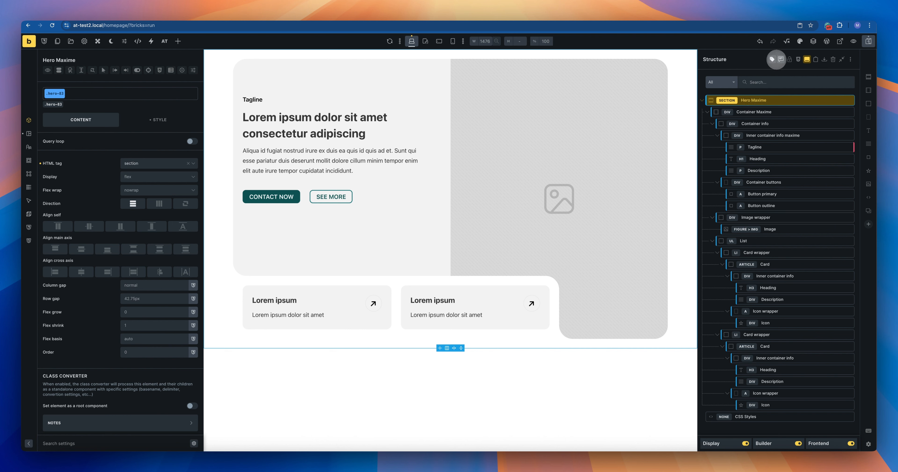
Cycle the Tag Manager through the none and overview modes and set it to developer mode.
{"action": "left_click", "coordinate": [772, 59]}
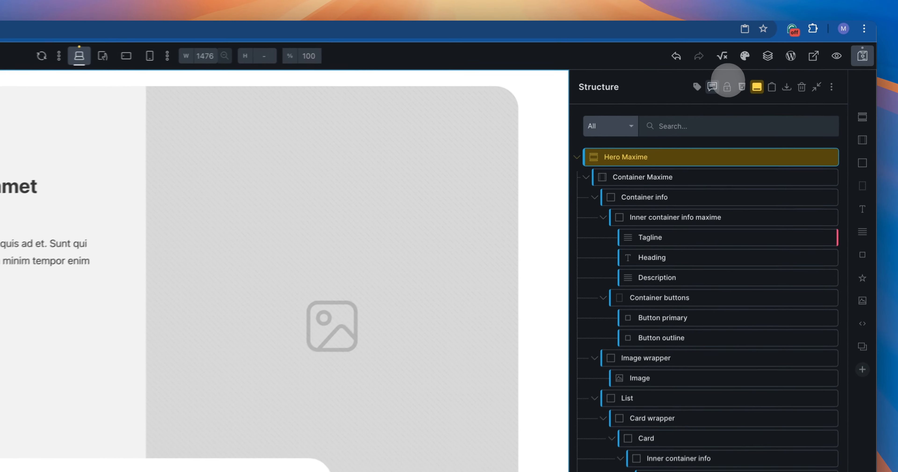
{"action": "left_click", "coordinate": [830, 88]}
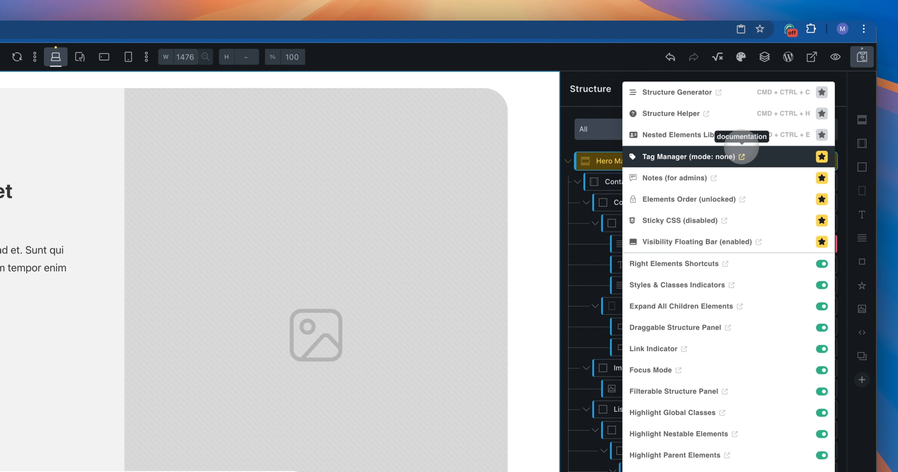
{"action": "left_click", "coordinate": [666, 156]}
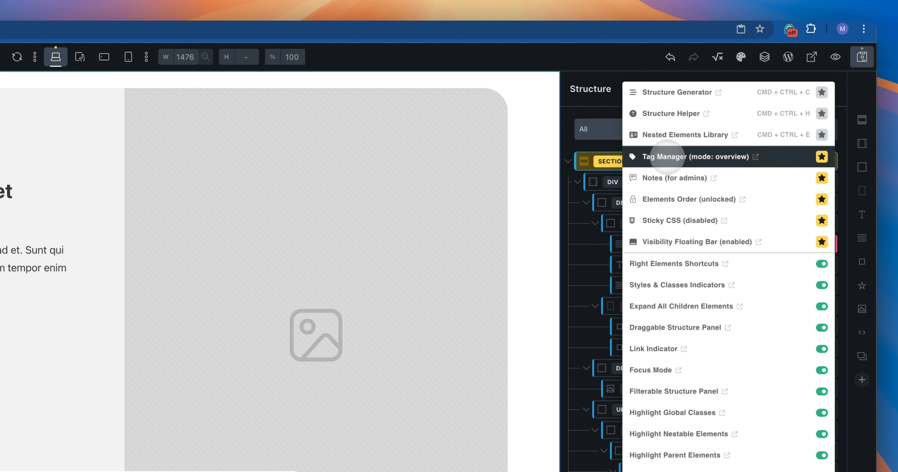
{"action": "left_click", "coordinate": [668, 156]}
{"action": "left_click", "coordinate": [731, 157]}
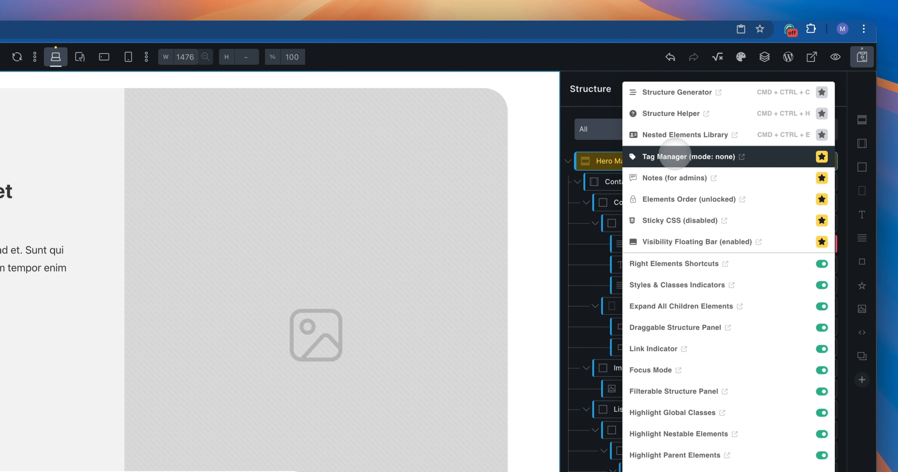
{"action": "left_click", "coordinate": [723, 157]}
{"action": "left_click", "coordinate": [723, 156]}
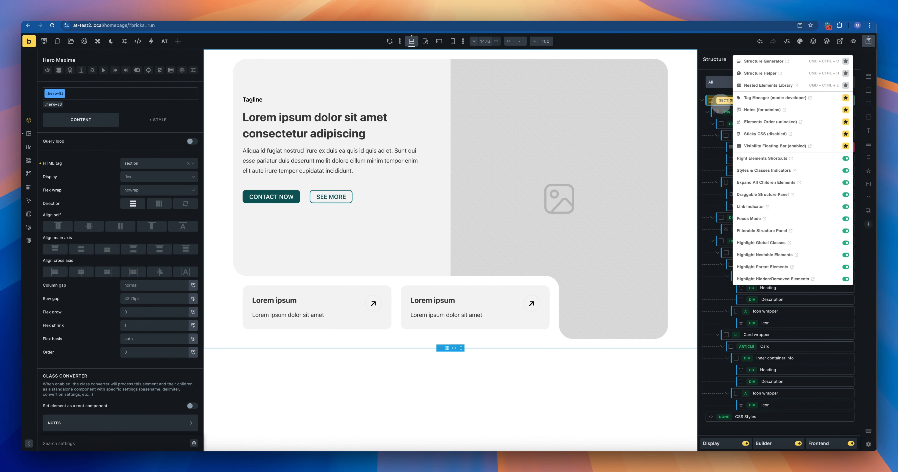
Collapse Container info in the structure and check the Hero Maxime element's HTML tag options.
{"action": "left_click", "coordinate": [714, 121]}
{"action": "left_click", "coordinate": [724, 100]}
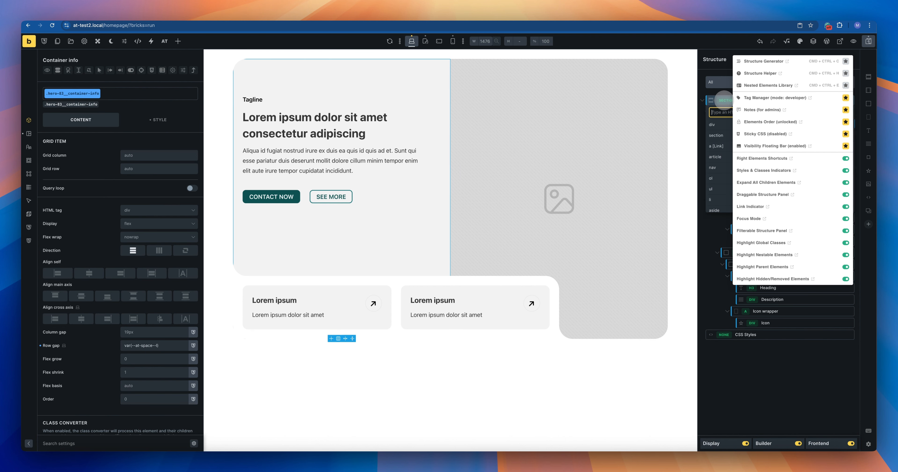
{"action": "left_click", "coordinate": [733, 364]}
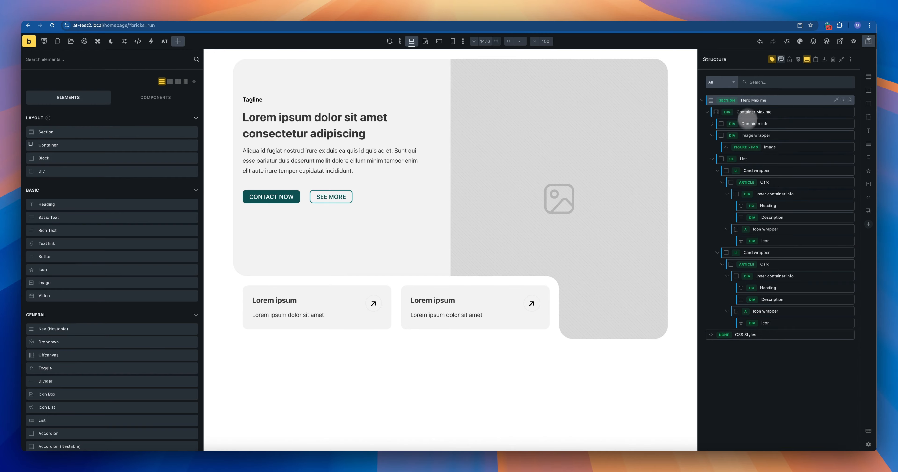
Add an admin note to the Hero Maxime section reading "Admin note for" followed by the person's first name.
{"action": "left_click", "coordinate": [749, 100]}
{"action": "scroll", "coordinate": [105, 209], "scroll_direction": "down", "scroll_amount": 1}
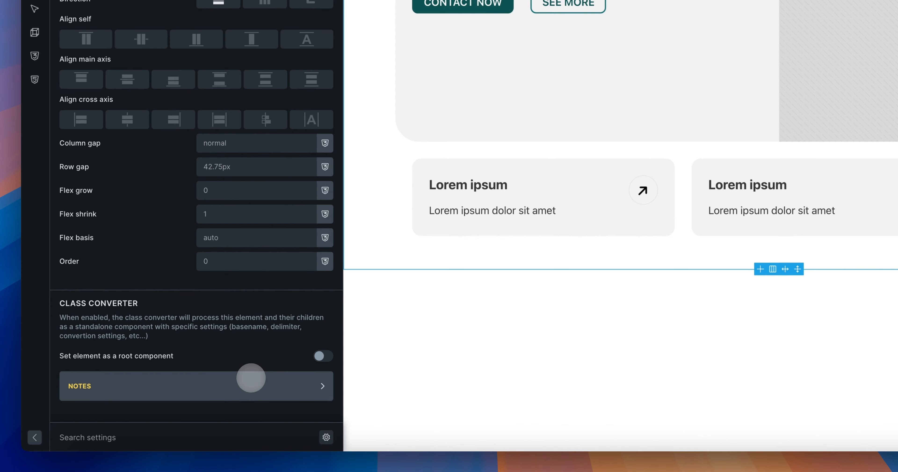
{"action": "left_click", "coordinate": [251, 378]}
{"action": "scroll", "coordinate": [227, 317], "scroll_direction": "down", "scroll_amount": 5}
{"action": "left_click", "coordinate": [135, 255]}
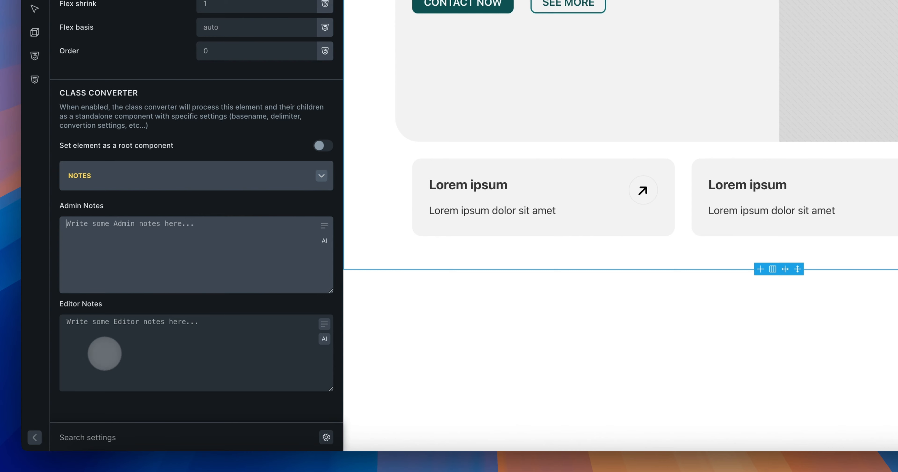
{"action": "type", "text": "ADm"}
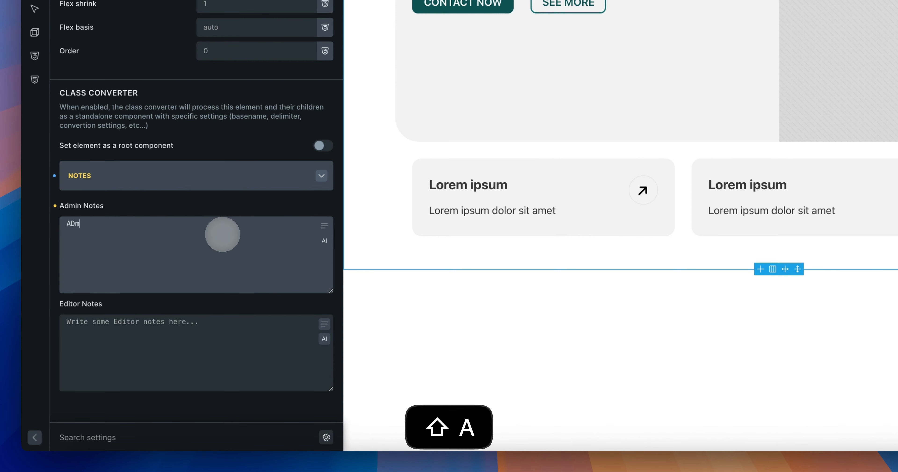
{"action": "type", "text": "in"}
{"action": "key", "text": "BackSpace"}
{"action": "key", "text": "BackSpace"}
{"action": "key", "text": "BackSpace"}
{"action": "key", "text": "BackSpace"}
{"action": "type", "text": "d"}
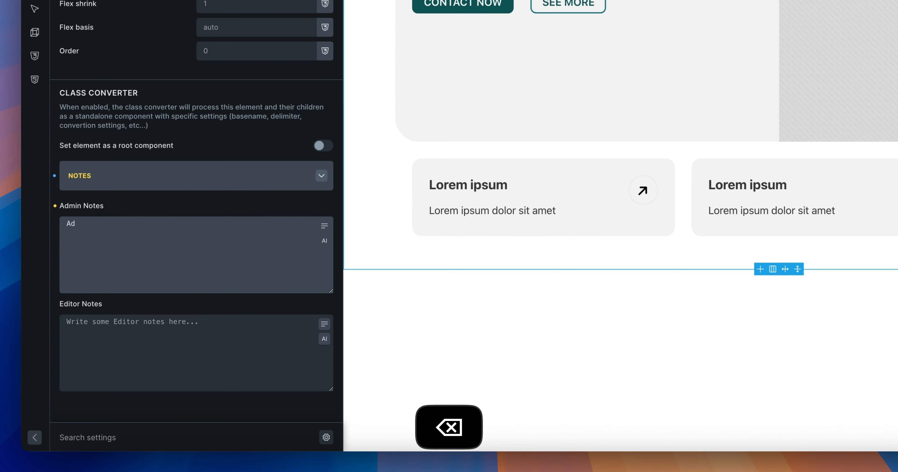
{"action": "type", "text": "min note fo"}
{"action": "key", "text": "BackSpace"}
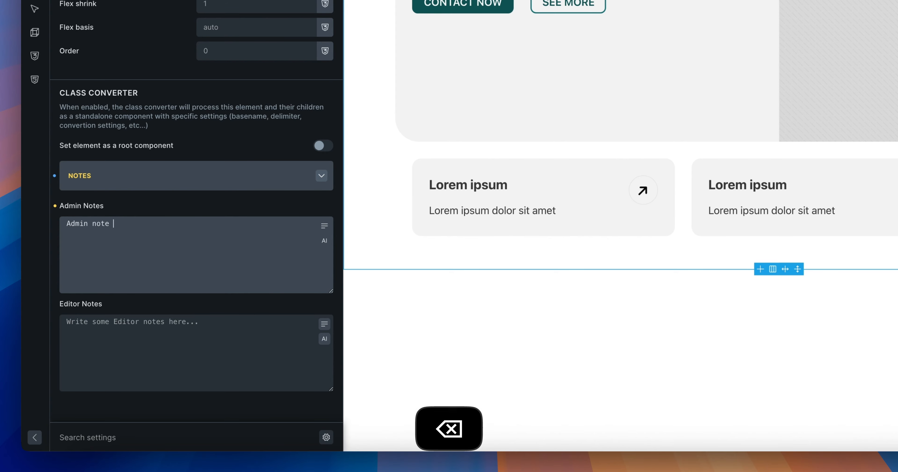
{"action": "type", "text": "for Maxime"}
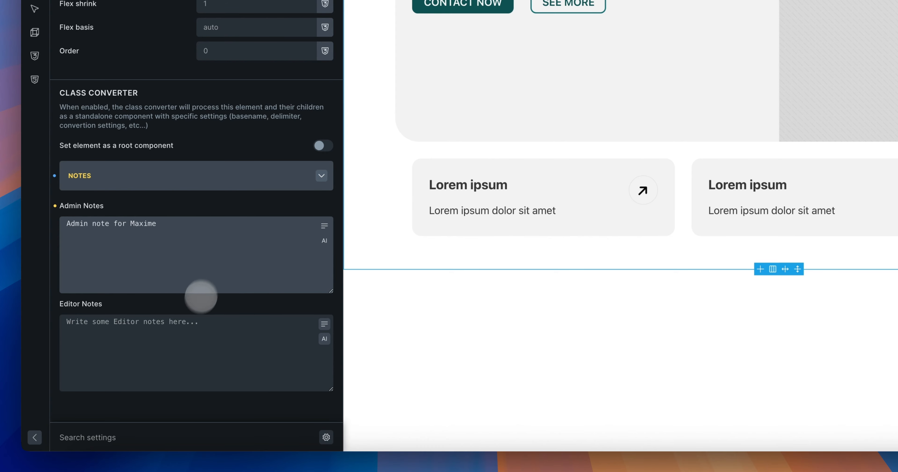
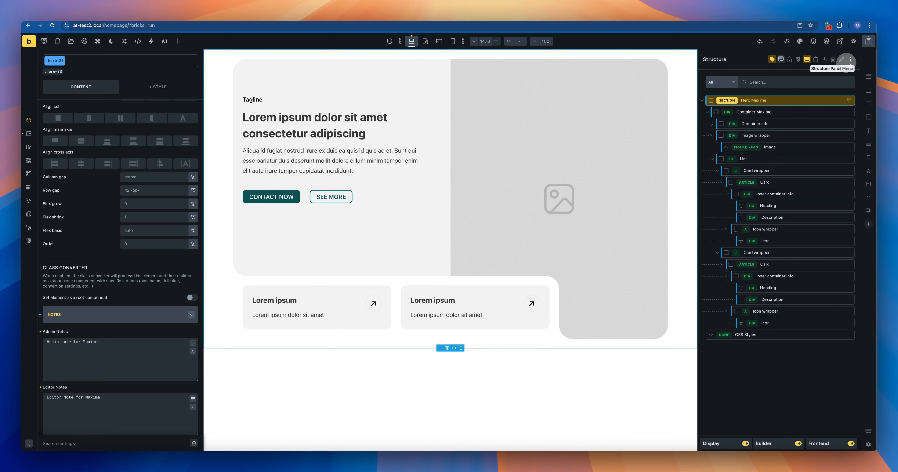
Check the Elements Order option and try moving the Image element within the structure with the order unlocked.
{"action": "left_click", "coordinate": [850, 59]}
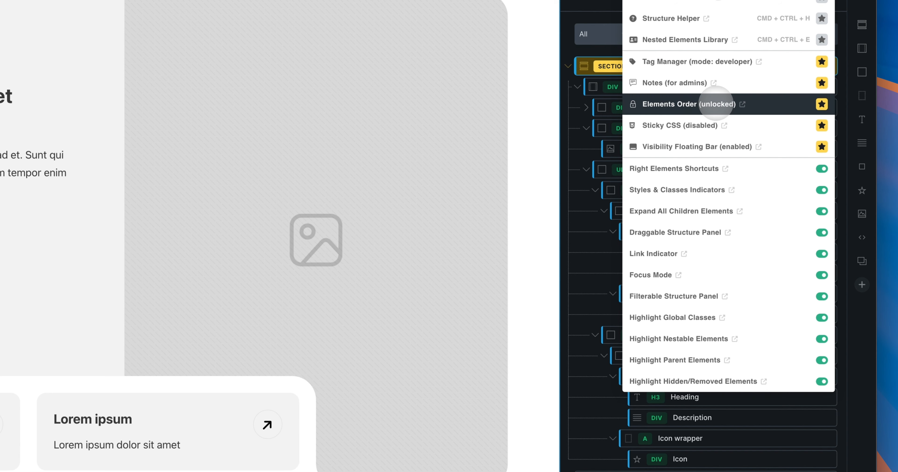
{"action": "left_click", "coordinate": [586, 184]}
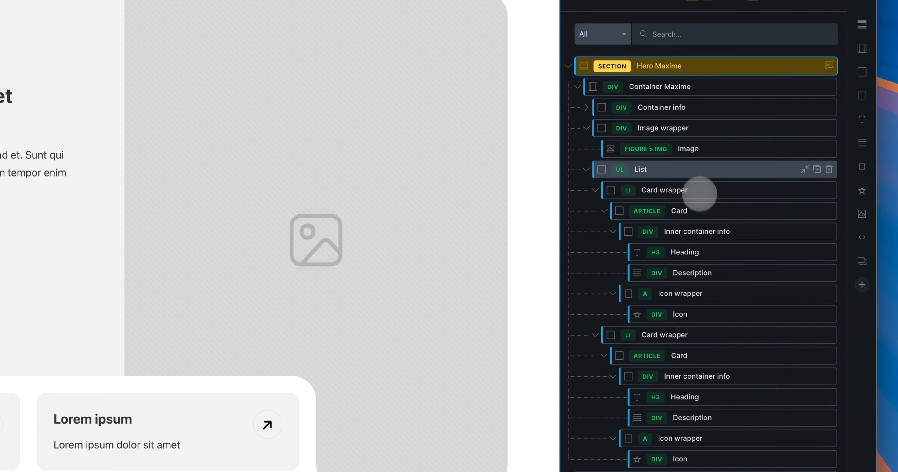
{"action": "mouse_move", "coordinate": [717, 150]}
{"action": "left_mouse_down"}
{"action": "mouse_move", "coordinate": [726, 74]}
{"action": "mouse_move", "coordinate": [736, 210]}
{"action": "mouse_move", "coordinate": [736, 464]}
{"action": "mouse_move", "coordinate": [730, 153]}
{"action": "left_mouse_up"}
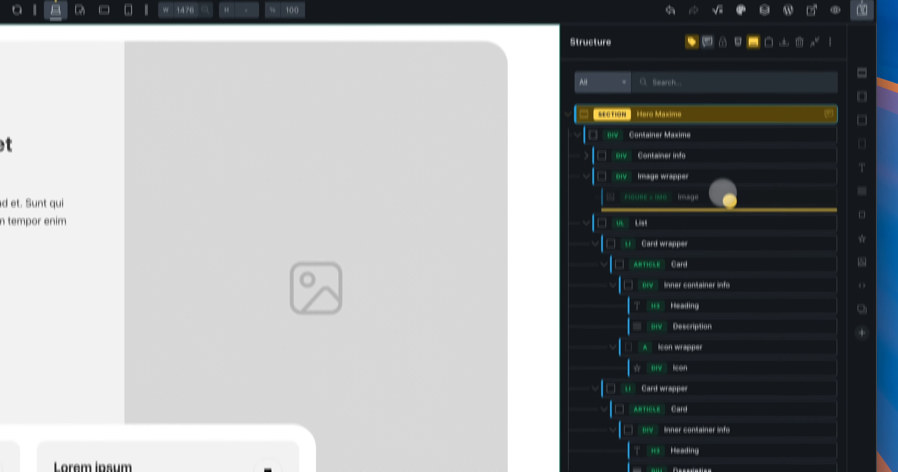
{"action": "left_click_drag", "start_coordinate": [723, 192], "coordinate": [724, 176]}
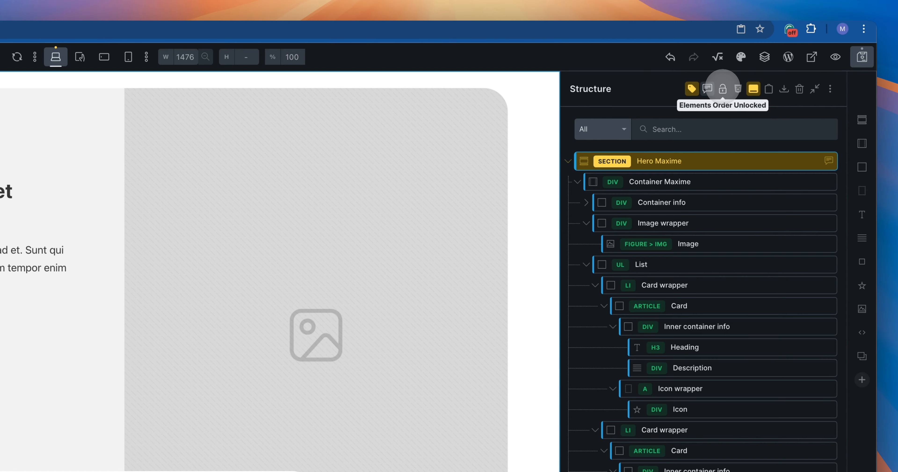
Lock the elements order, try moving the Image element out of the Image wrapper, and unlock the order.
{"action": "left_click", "coordinate": [723, 88]}
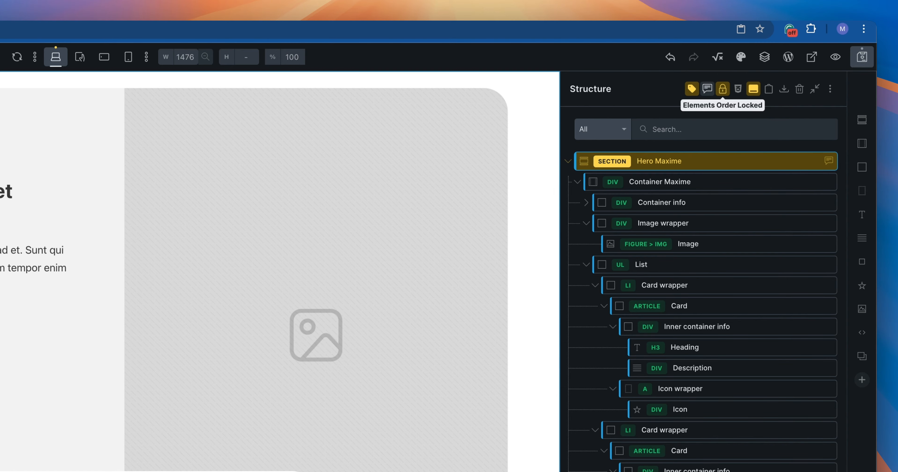
{"action": "left_click", "coordinate": [706, 180]}
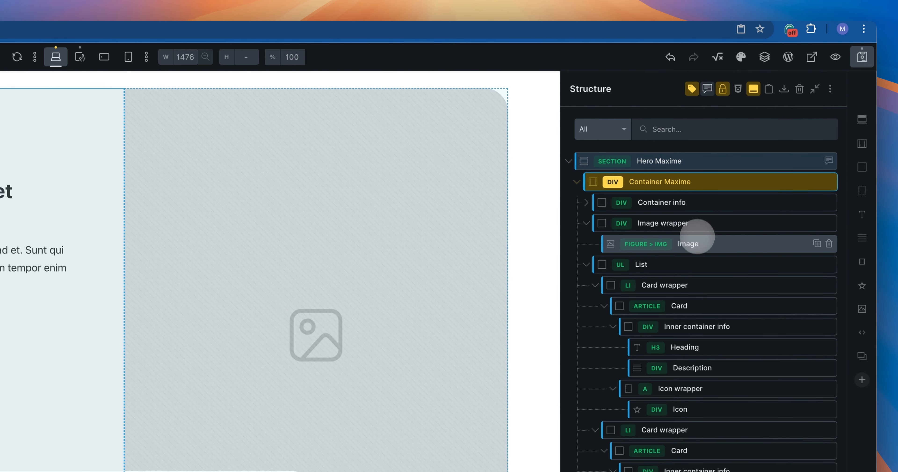
{"action": "left_click_drag", "start_coordinate": [703, 244], "coordinate": [710, 175]}
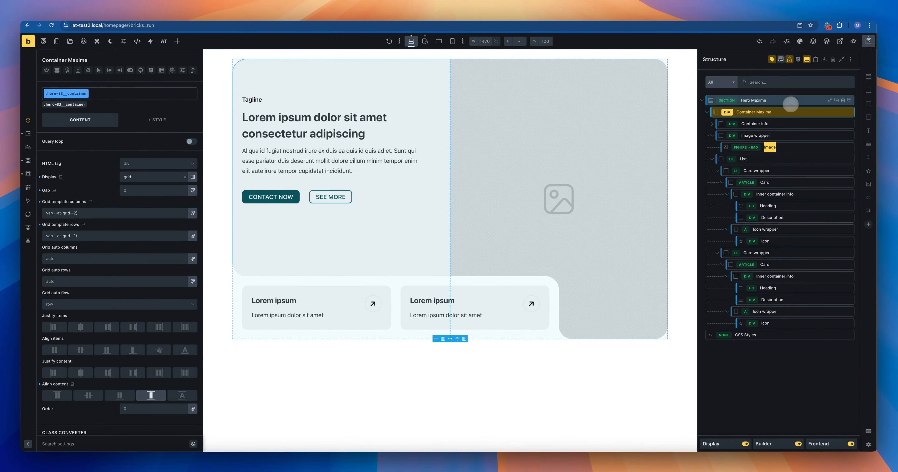
{"action": "left_click", "coordinate": [791, 391]}
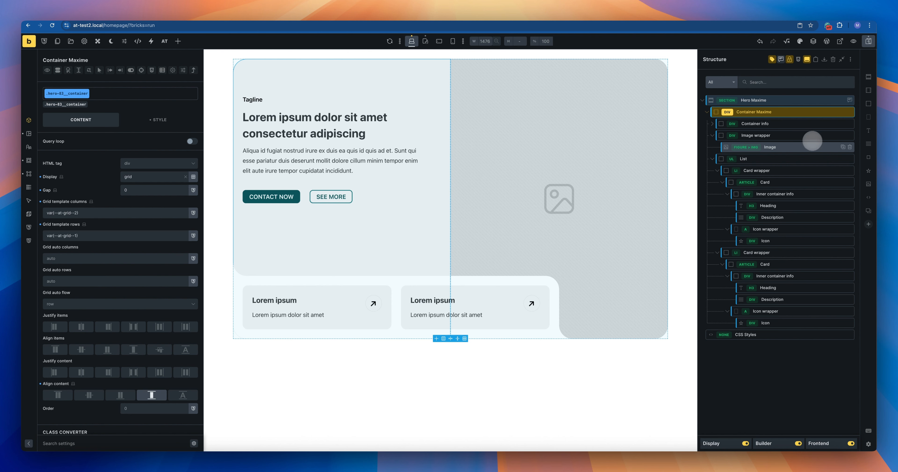
{"action": "left_click", "coordinate": [800, 147]}
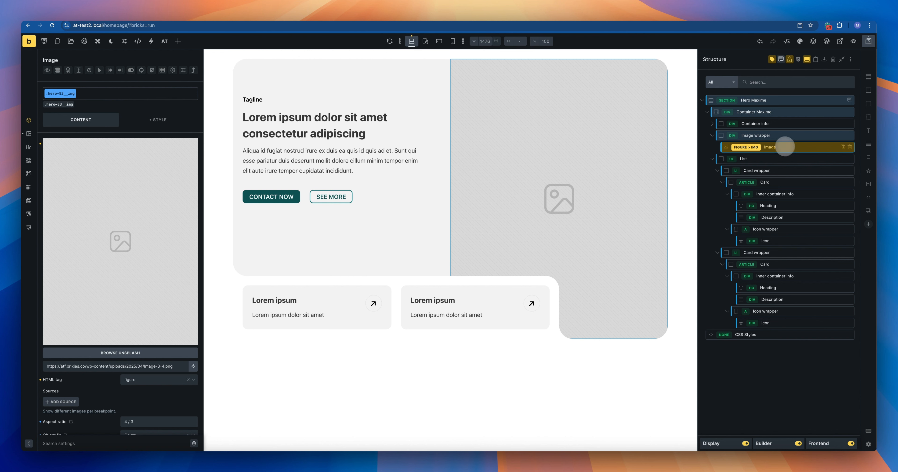
{"action": "left_click", "coordinate": [789, 59]}
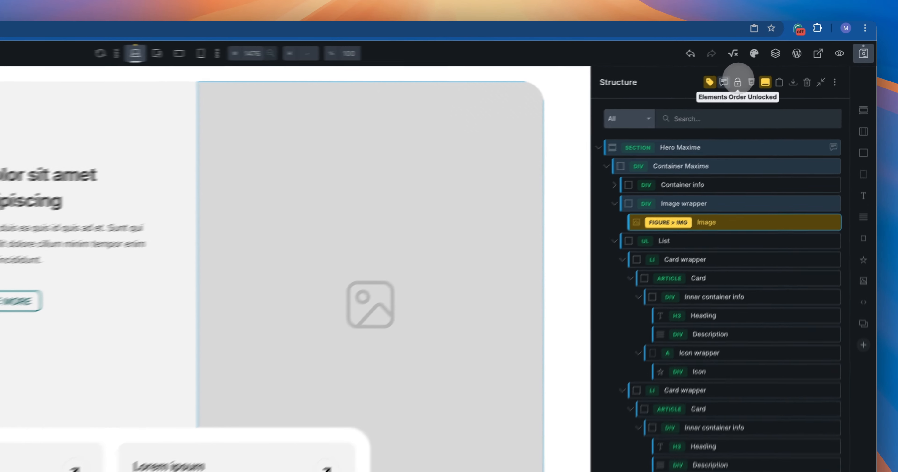
Enable Sticky CSS, and disable the Visibility Floating Bar with the Hero Maxime section selected.
{"action": "left_click", "coordinate": [851, 59]}
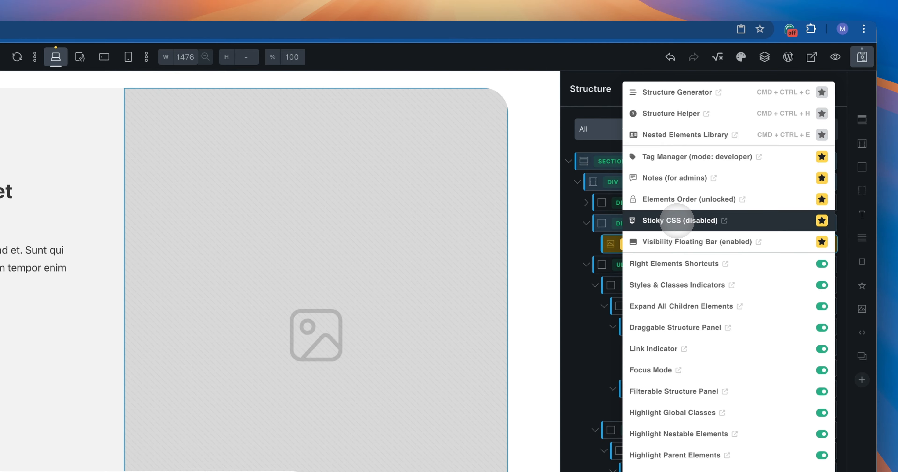
{"action": "left_click", "coordinate": [675, 221]}
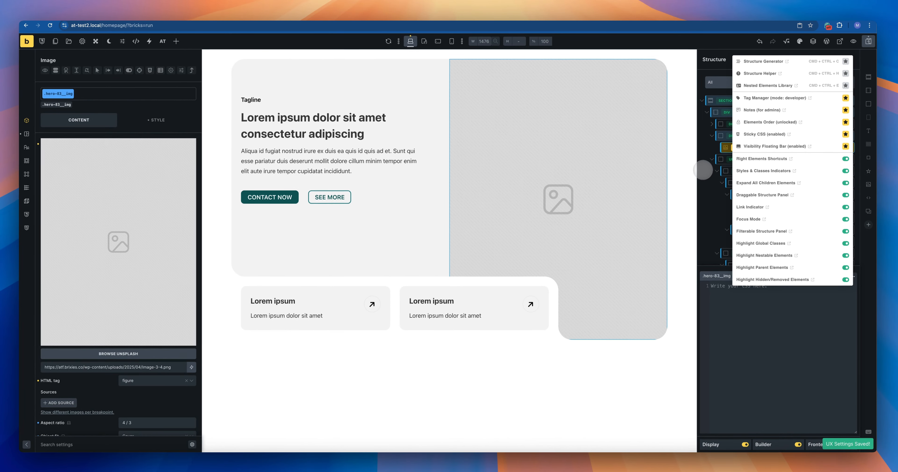
{"action": "left_click", "coordinate": [704, 169]}
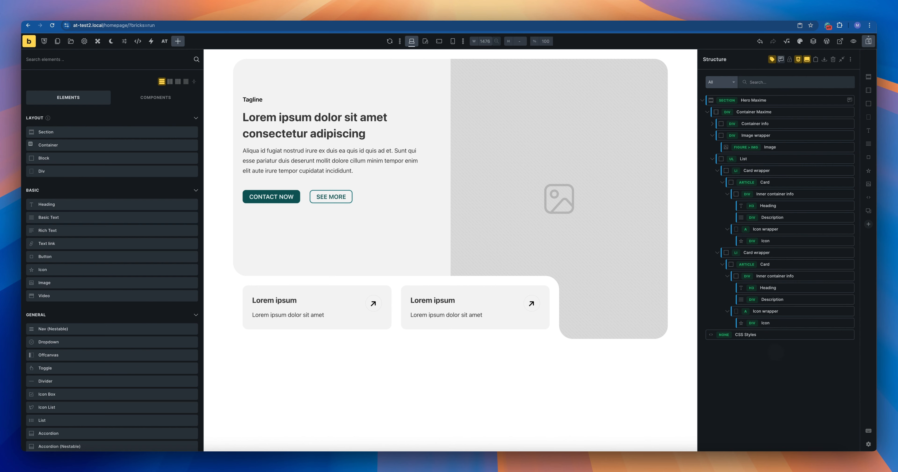
{"action": "left_click", "coordinate": [759, 100]}
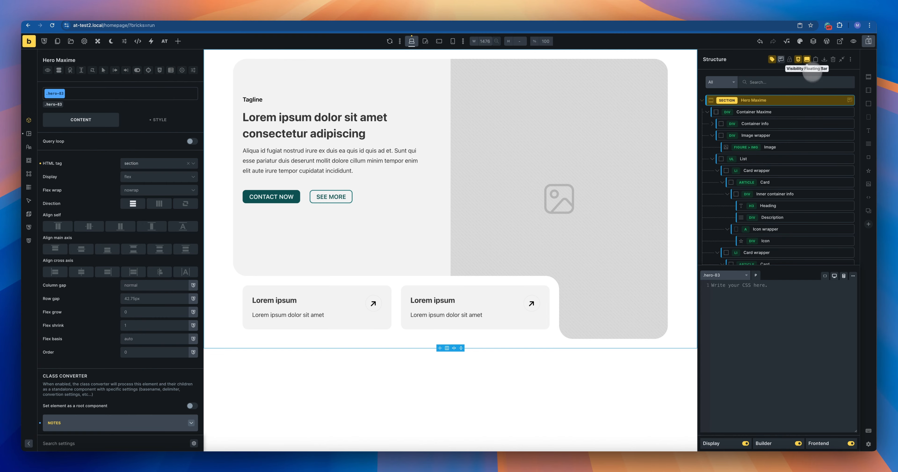
{"action": "left_click", "coordinate": [807, 59]}
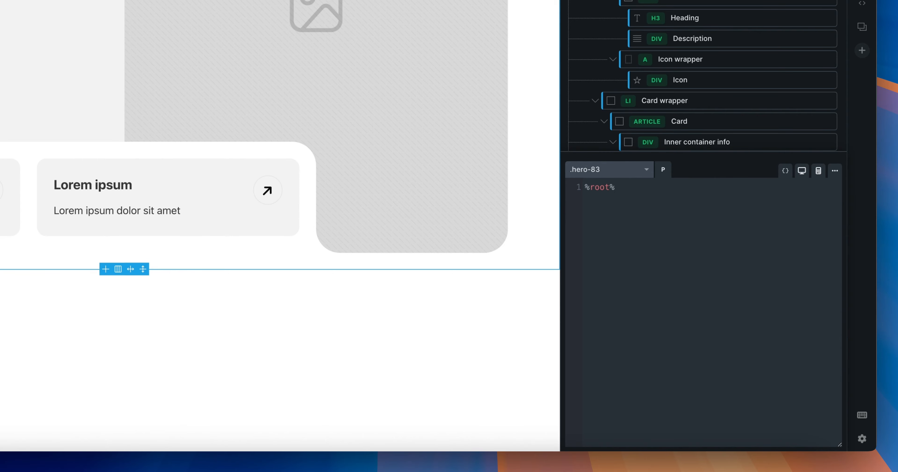
Try the custom CSS rule %root% with background-color: red on the .hero-83 class, and clear the CSS.
{"action": "type", "text": "{"}
{"action": "key", "text": "Return"}
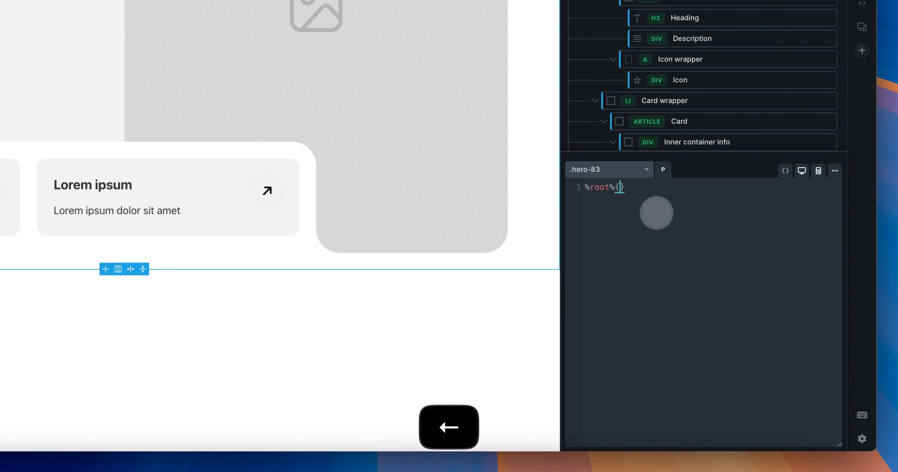
{"action": "type", "text": "background"}
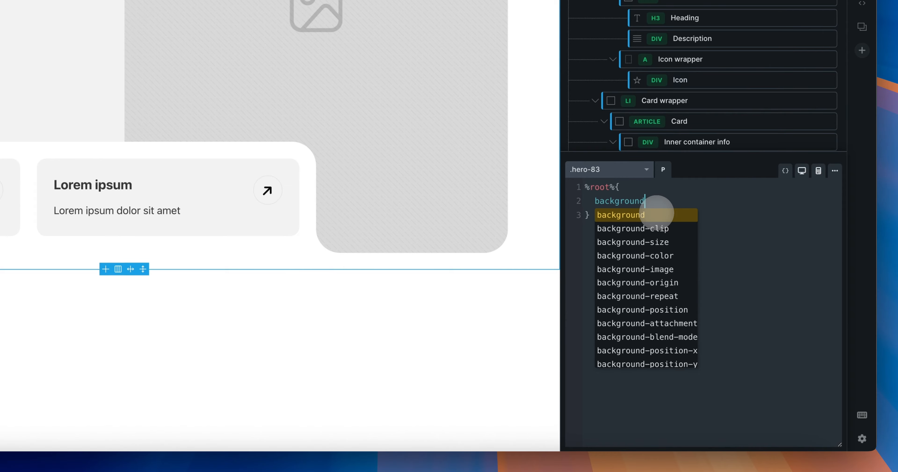
{"action": "type", "text": "-color: red;"}
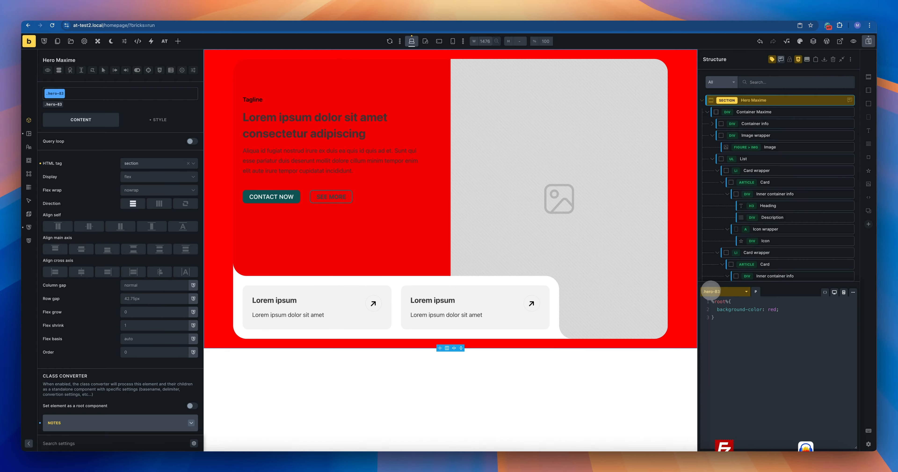
{"action": "key", "text": "super+a"}
{"action": "key", "text": "BackSpace"}
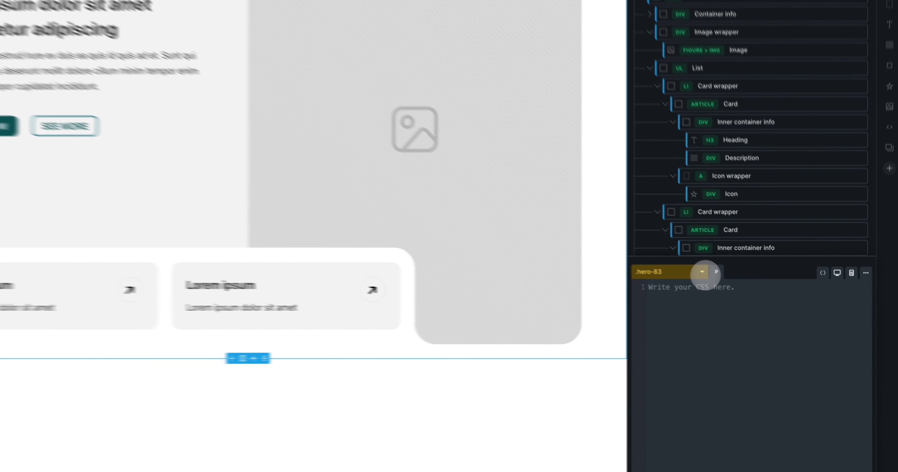
Add the class maxime to the Hero Maxime section alongside hero-83 through Plain Classes.
{"action": "left_click", "coordinate": [703, 273]}
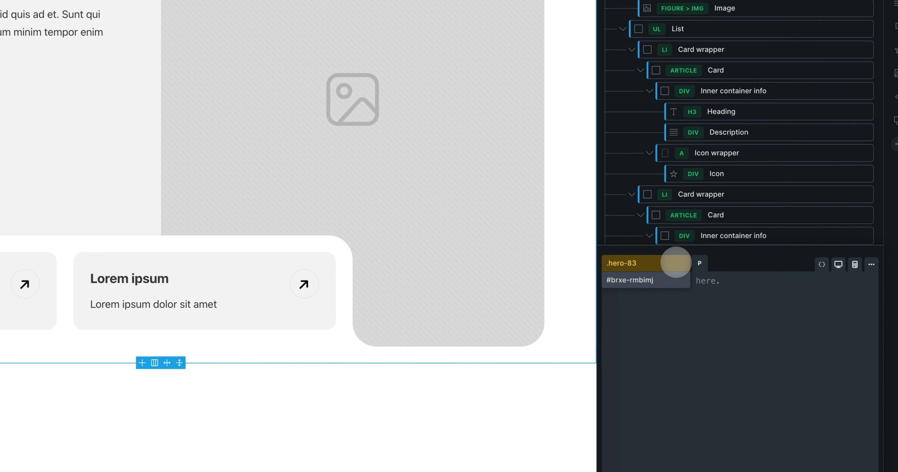
{"action": "left_click", "coordinate": [680, 263]}
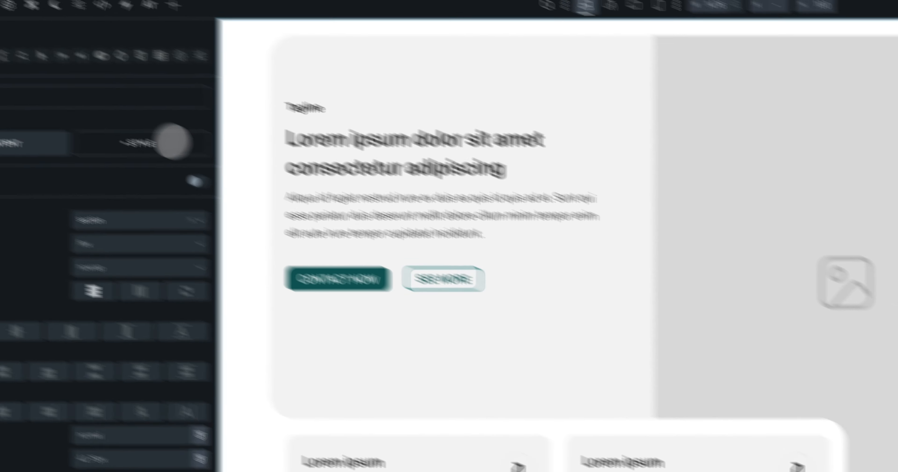
{"action": "left_click", "coordinate": [244, 143]}
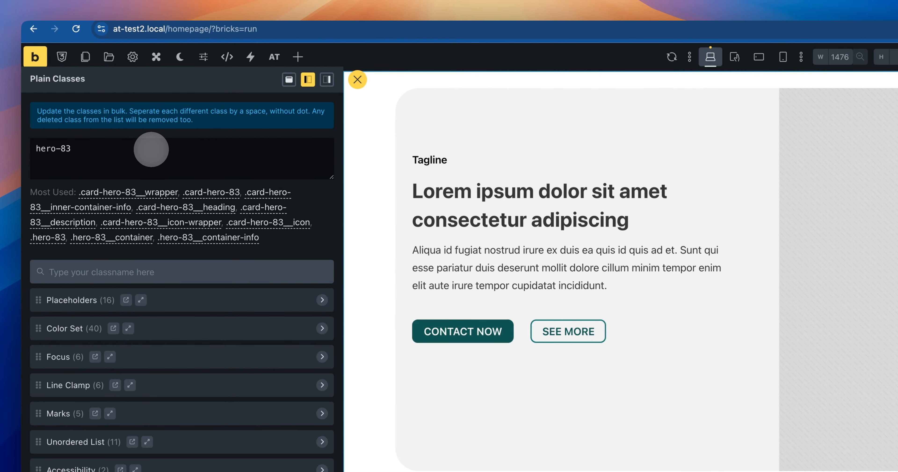
{"action": "type", "text": "max"}
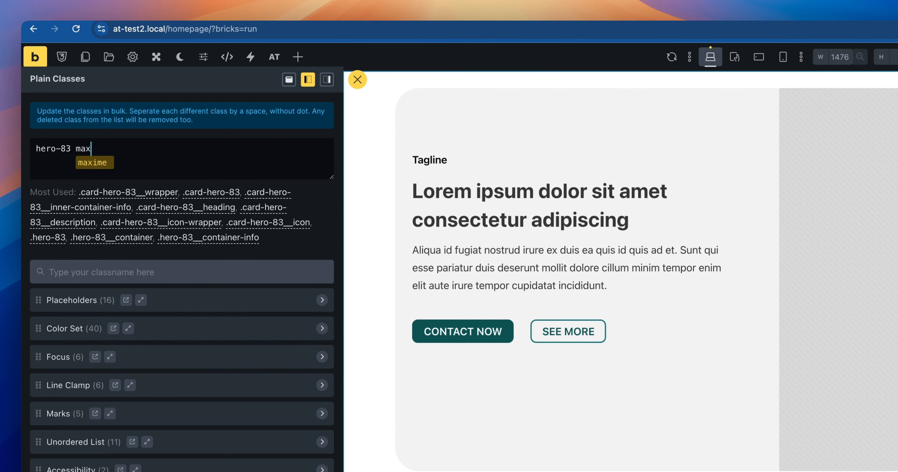
{"action": "type", "text": "ime"}
{"action": "key", "text": "BackSpace"}
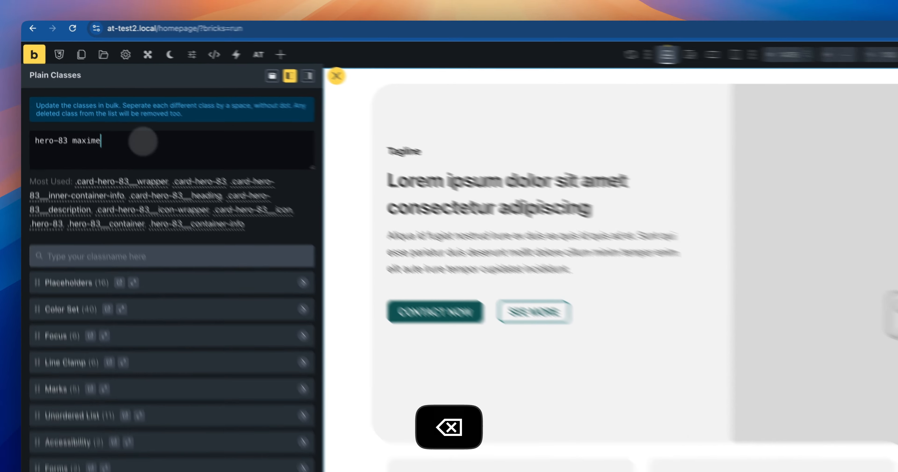
{"action": "key", "text": "Return"}
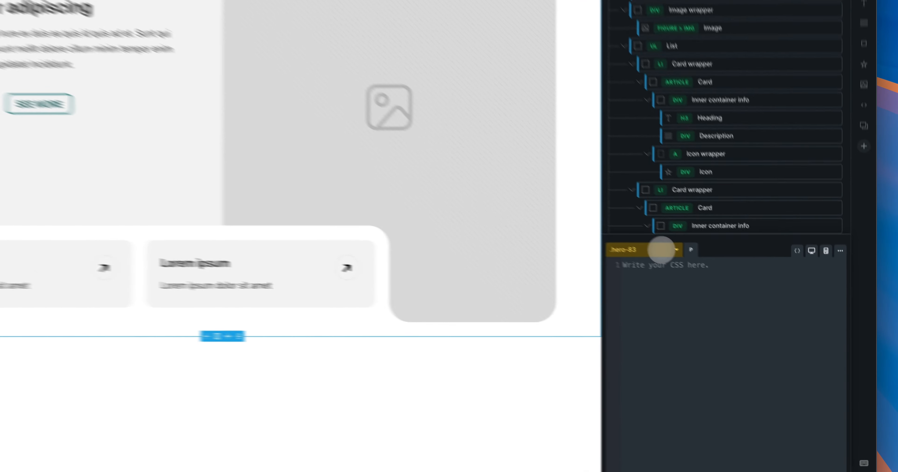
Try the custom CSS rule %root% with background: blue on the .maxime class, and clear the CSS.
{"action": "left_click", "coordinate": [738, 292]}
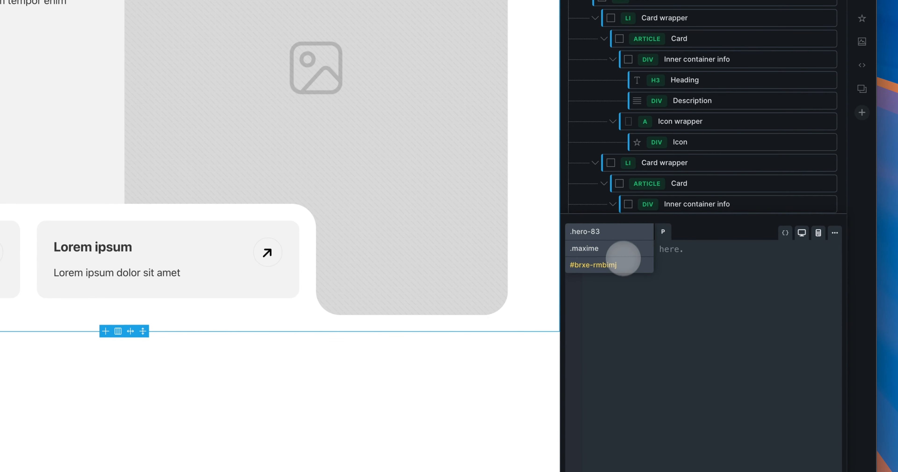
{"action": "left_click", "coordinate": [615, 247]}
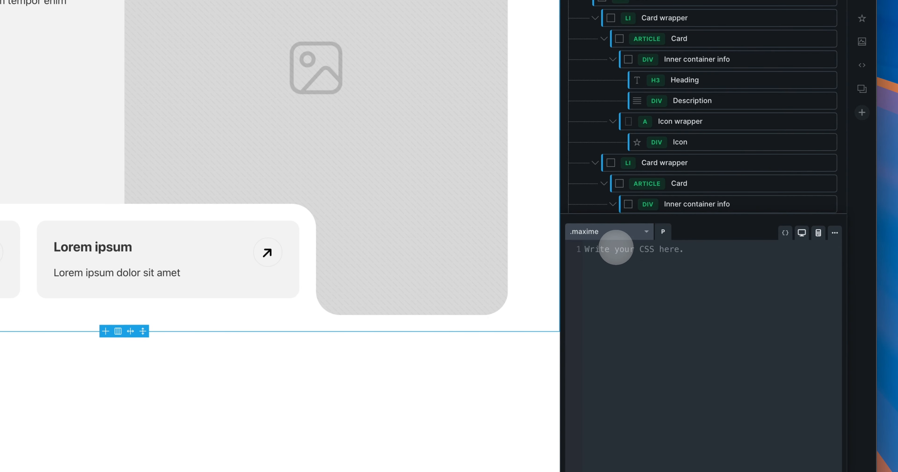
{"action": "left_click", "coordinate": [617, 257]}
{"action": "type", "text": "%root%{"}
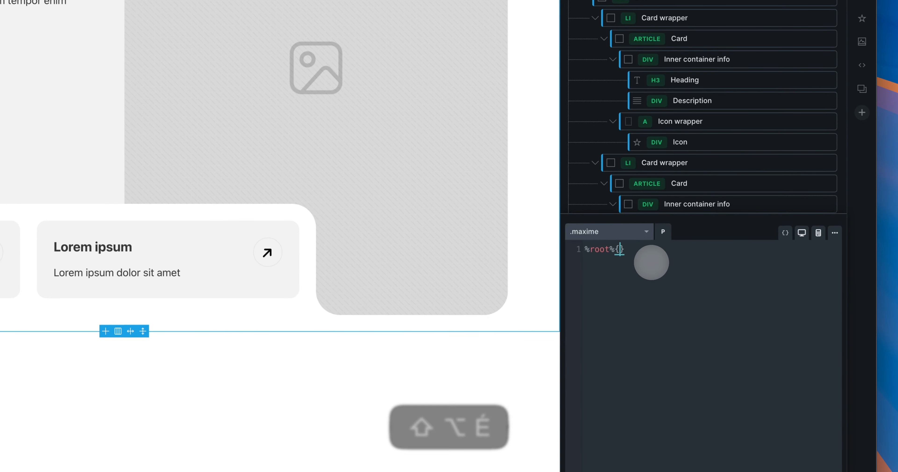
{"action": "key", "text": "Return"}
{"action": "type", "text": "background: "}
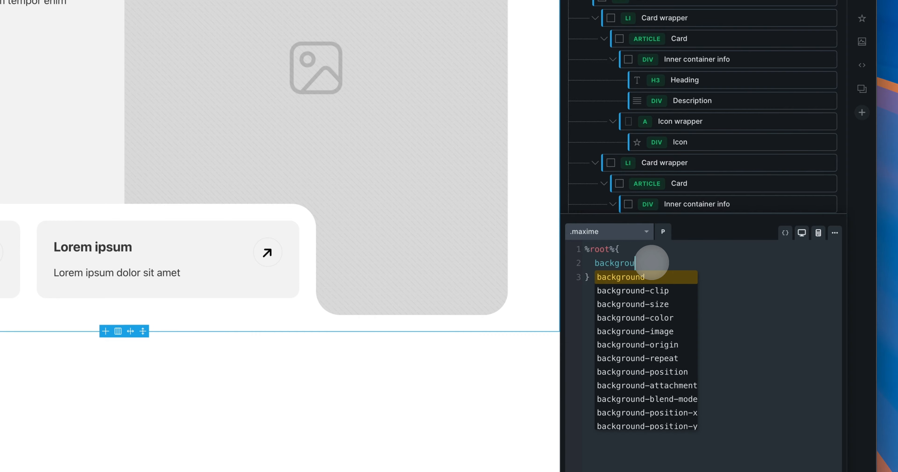
{"action": "type", "text": "blue;"}
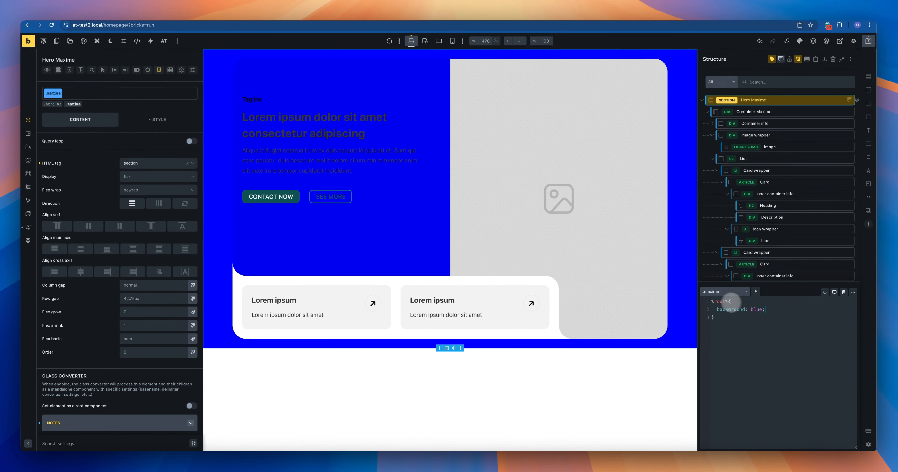
{"action": "left_click_drag", "start_coordinate": [719, 330], "coordinate": [707, 301]}
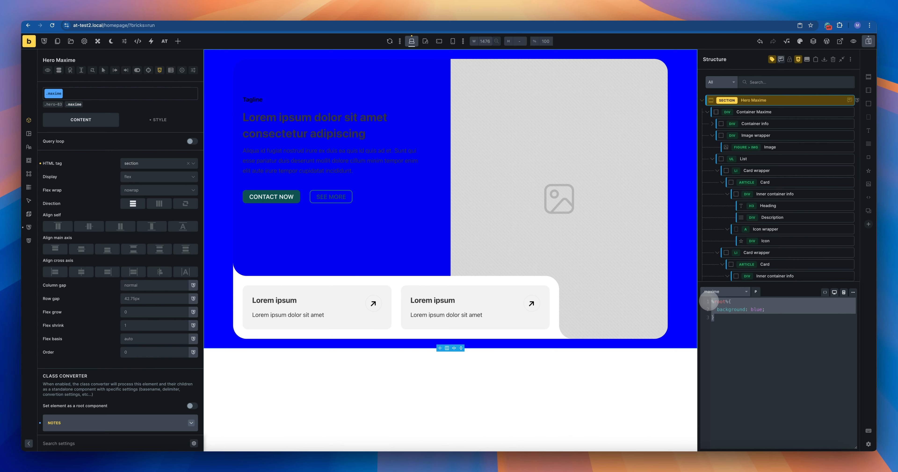
{"action": "key", "text": "BackSpace"}
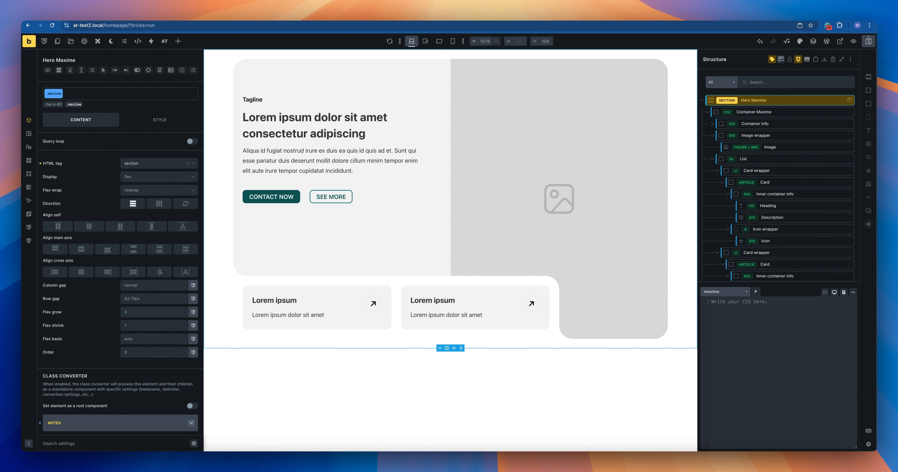
Look at the section's Plain Classes editor and the Advanced Features available for its custom CSS.
{"action": "left_click", "coordinate": [756, 291]}
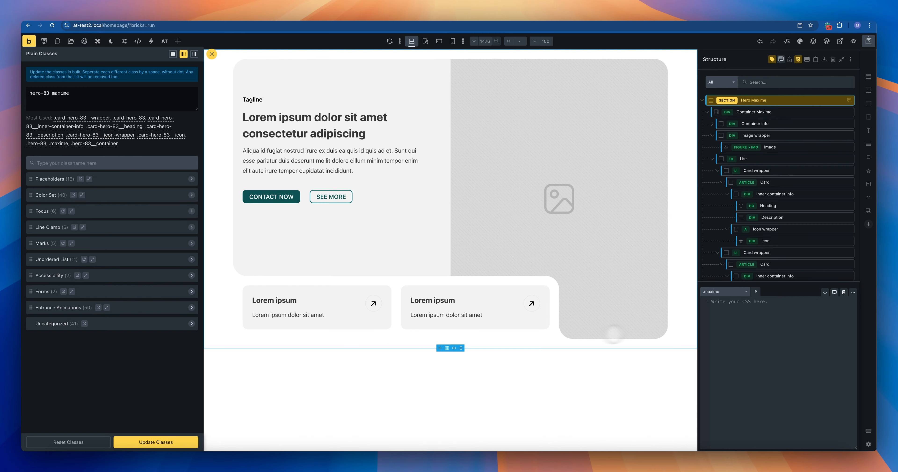
{"action": "left_click", "coordinate": [755, 291]}
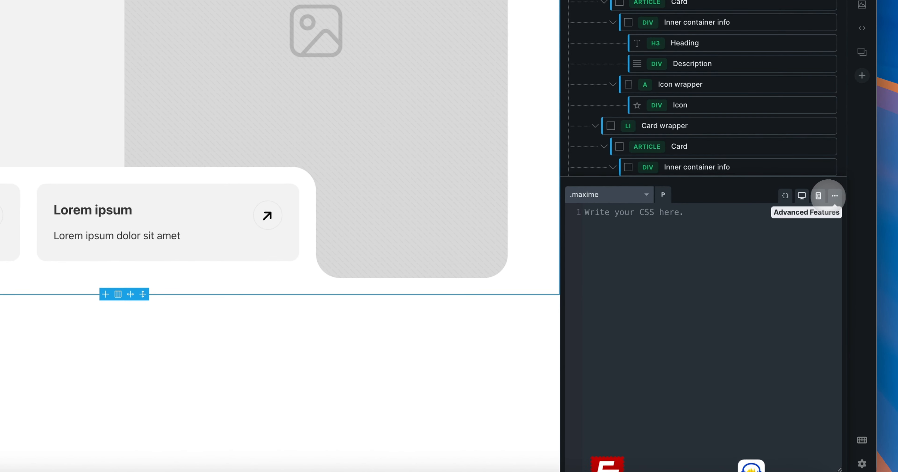
{"action": "left_click", "coordinate": [835, 196]}
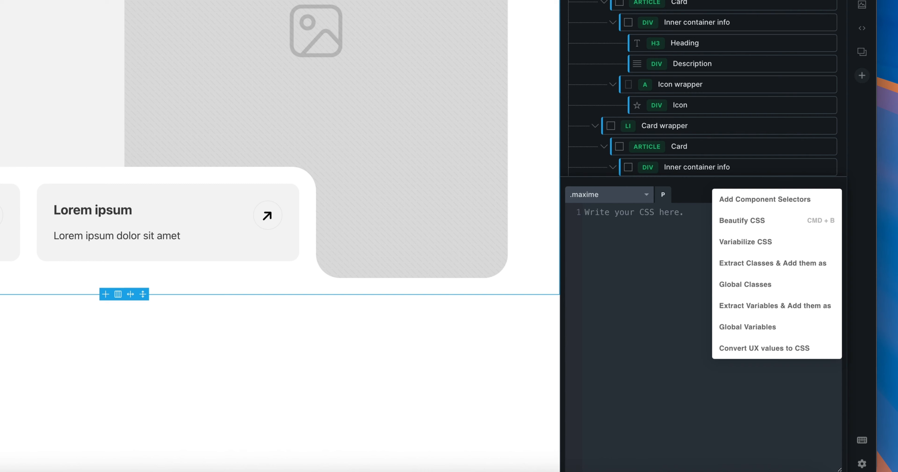
{"action": "left_click", "coordinate": [676, 294]}
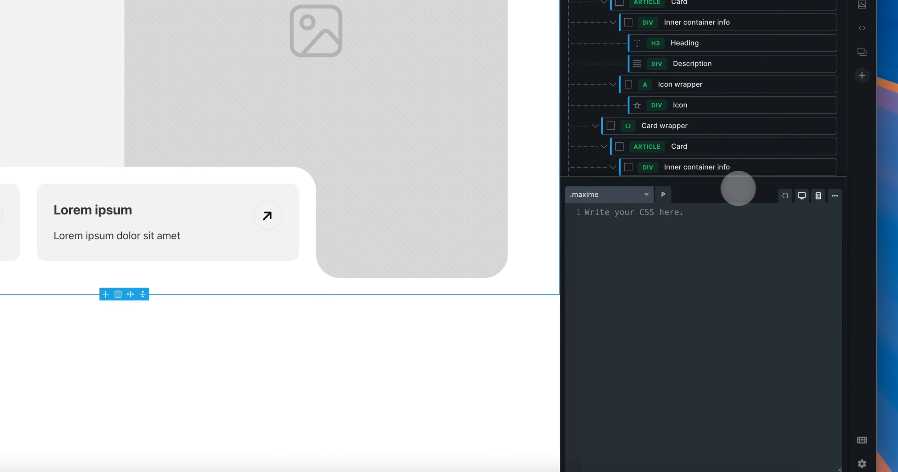
Insert an empty %root% rule for the .maxime class and clear it, and switch the CSS editor to fullscreen and back.
{"action": "left_click", "coordinate": [785, 196]}
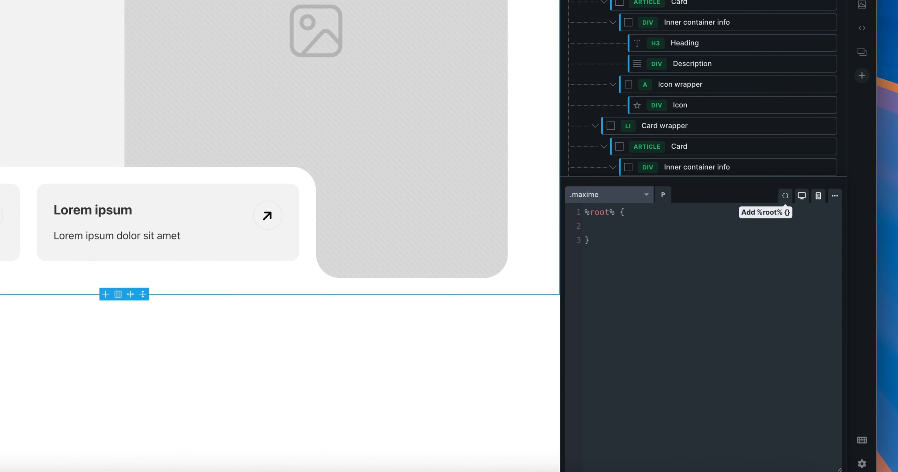
{"action": "key", "text": "super+a"}
{"action": "key", "text": "BackSpace"}
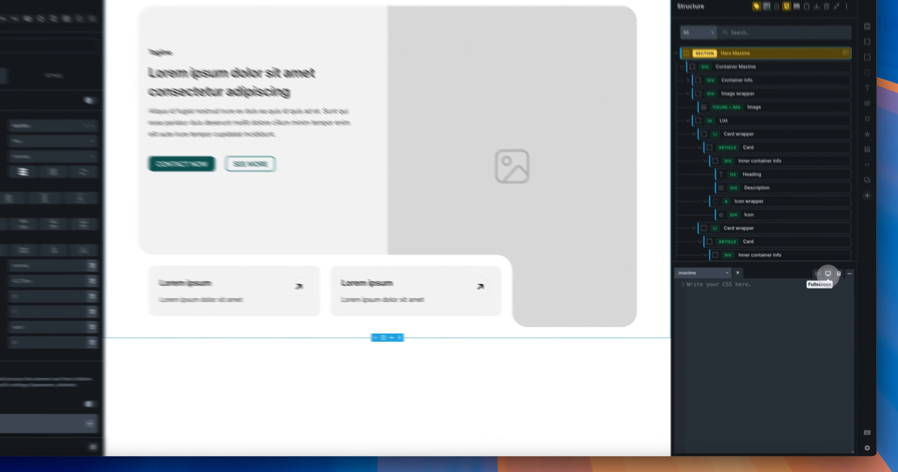
{"action": "left_click", "coordinate": [802, 196]}
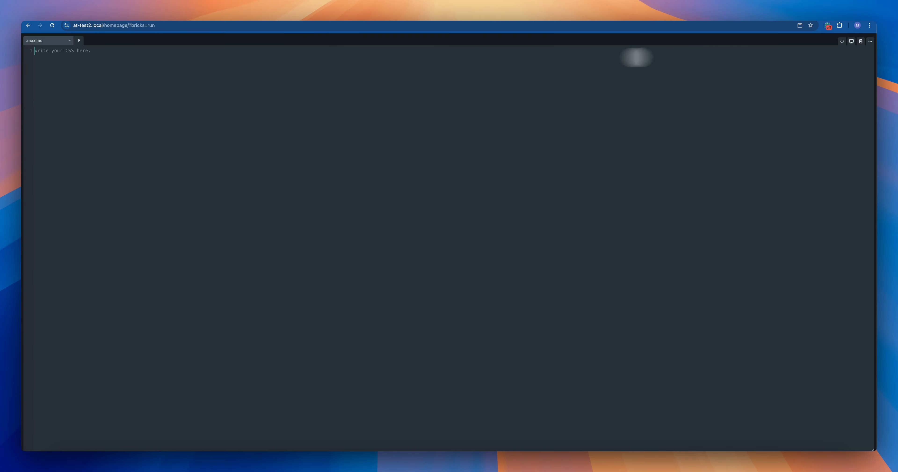
{"action": "left_click", "coordinate": [852, 40]}
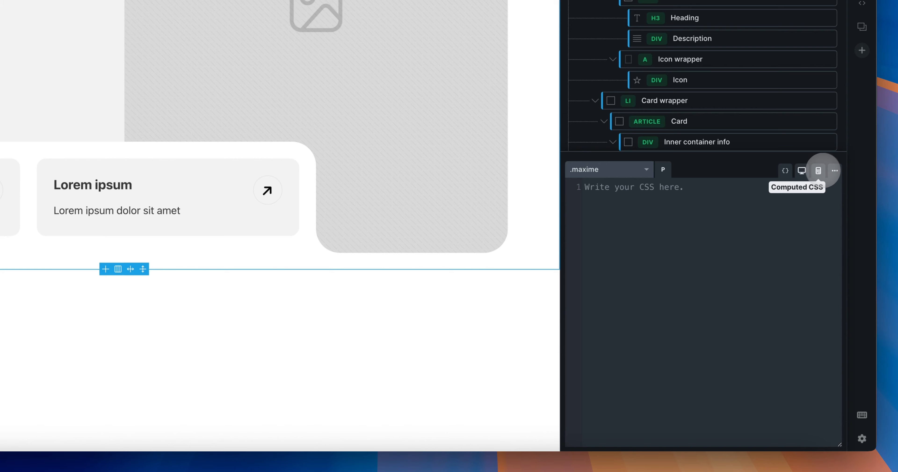
Display the Computed CSS of the .hero-83 class and compare it with the section's layout padding settings.
{"action": "left_click", "coordinate": [819, 171]}
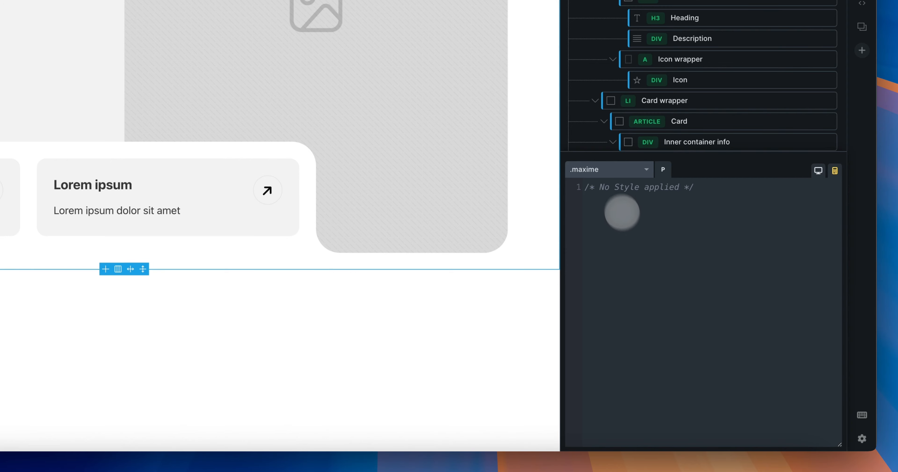
{"action": "left_click", "coordinate": [612, 170]}
{"action": "left_click", "coordinate": [611, 186]}
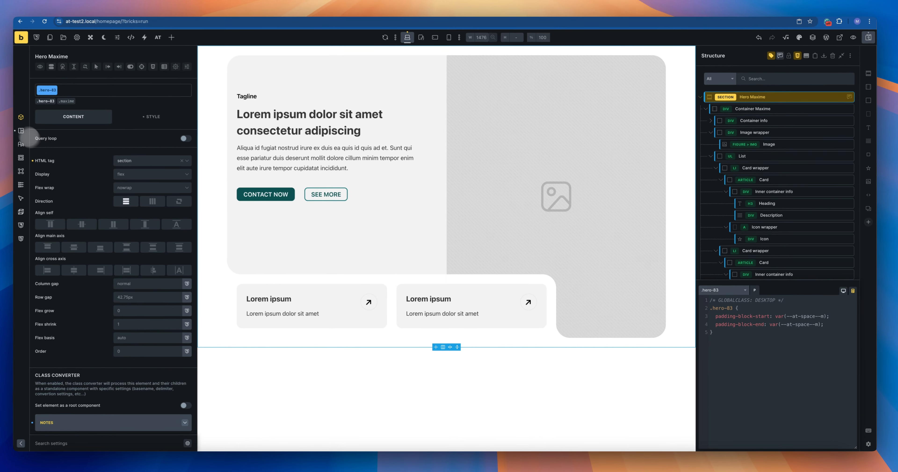
{"action": "left_click", "coordinate": [21, 131]}
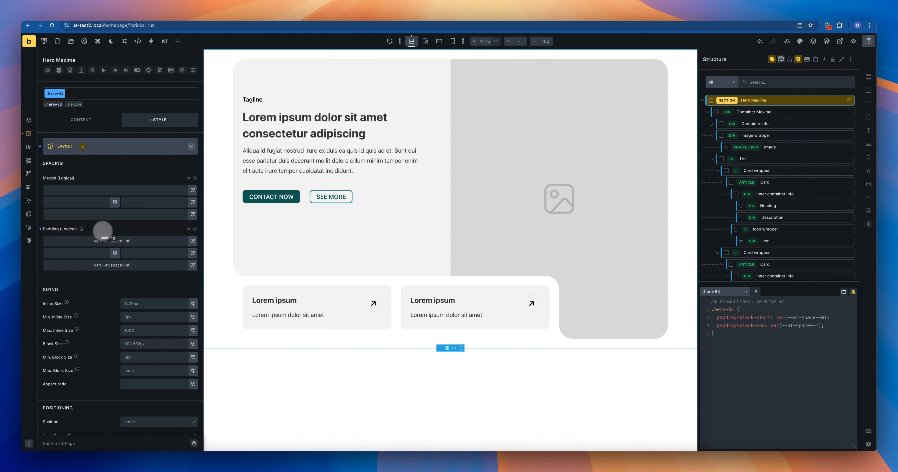
Examine the Computed CSS of Container Maxime, Container info and Image wrapper, and return to the custom CSS editor.
{"action": "left_click", "coordinate": [758, 111]}
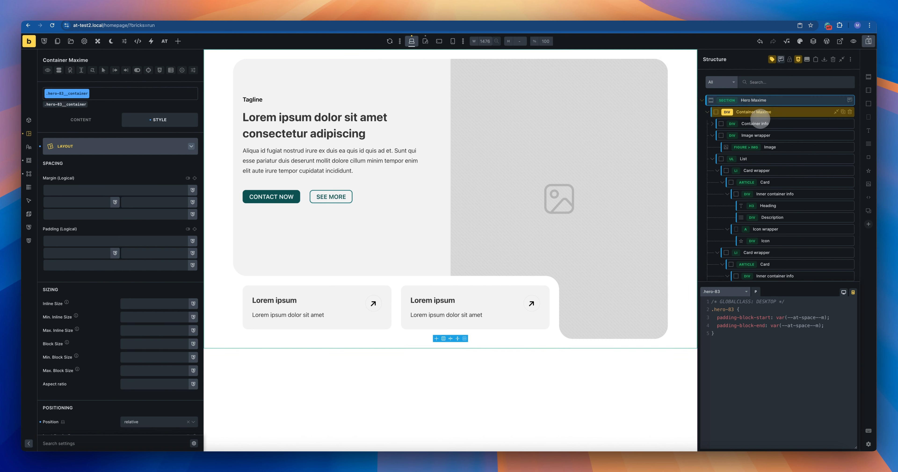
{"action": "left_click", "coordinate": [760, 123]}
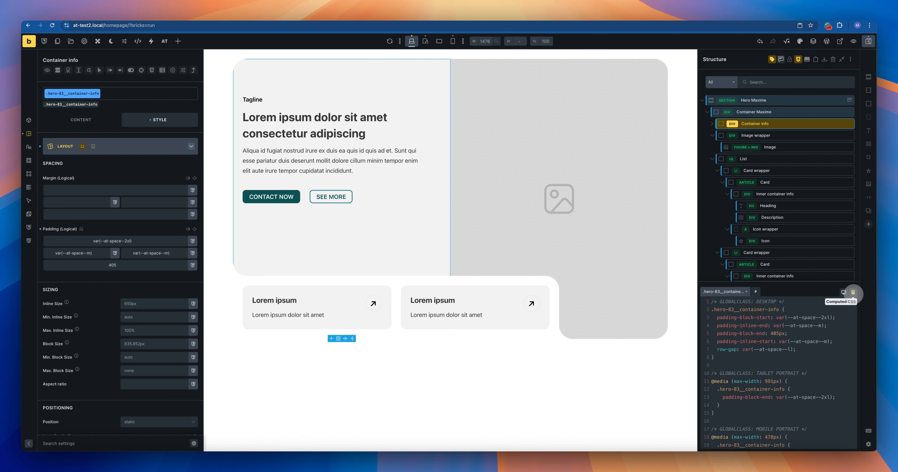
{"action": "scroll", "coordinate": [738, 328], "scroll_direction": "down", "scroll_amount": 2}
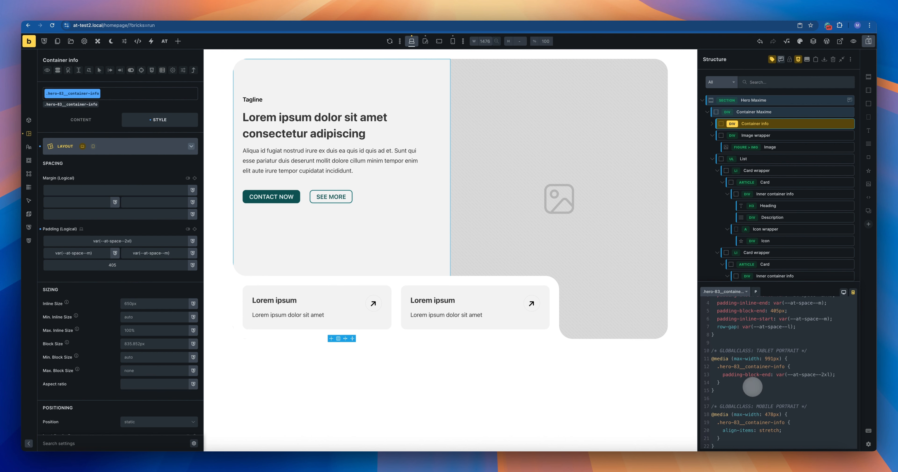
{"action": "scroll", "coordinate": [753, 386], "scroll_direction": "up", "scroll_amount": 2}
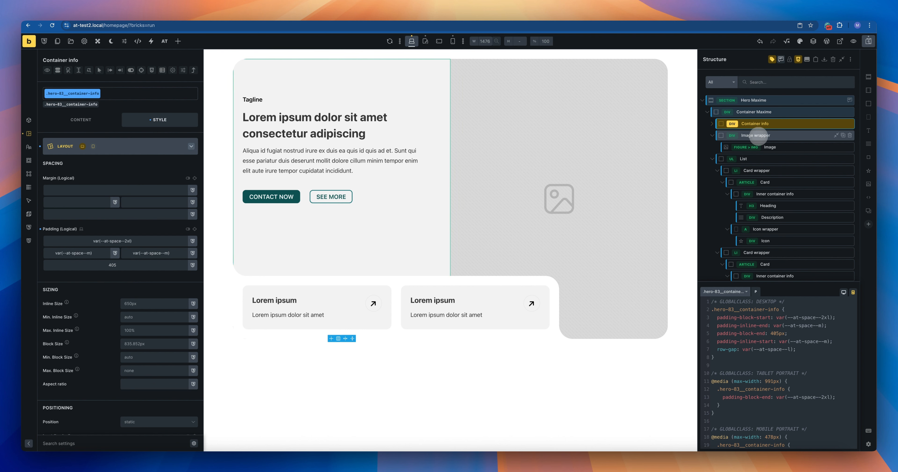
{"action": "left_click", "coordinate": [755, 135]}
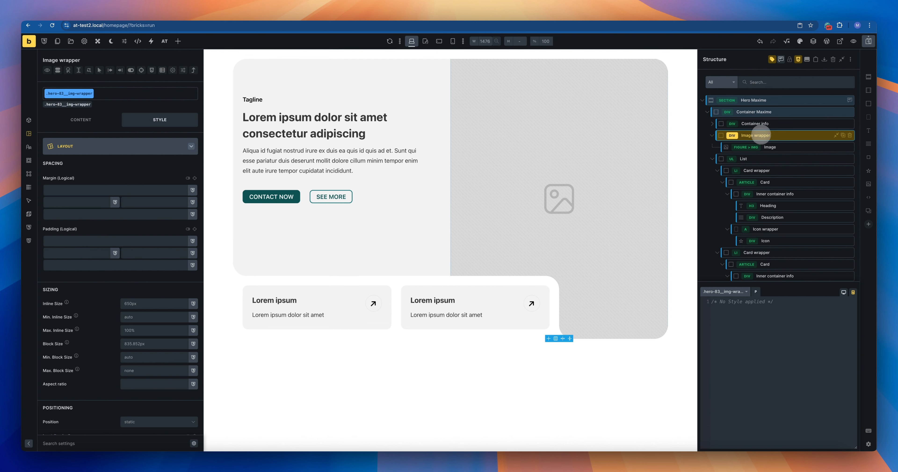
{"action": "left_click", "coordinate": [764, 124]}
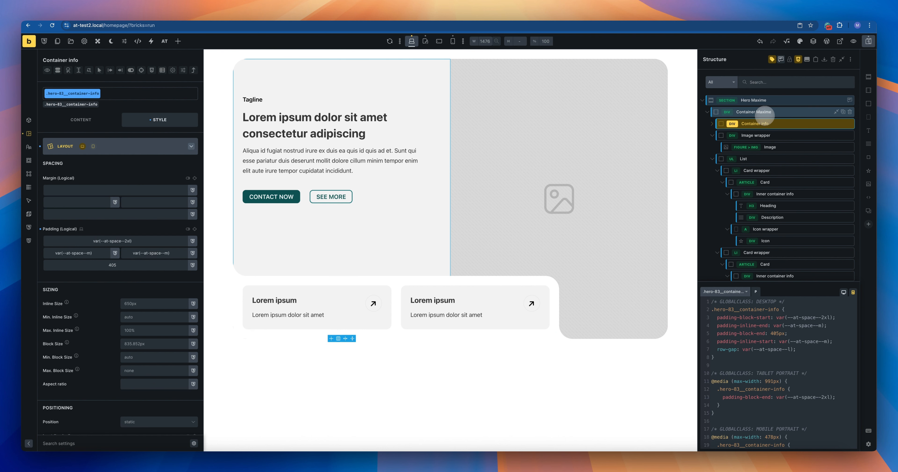
{"action": "left_click", "coordinate": [761, 112]}
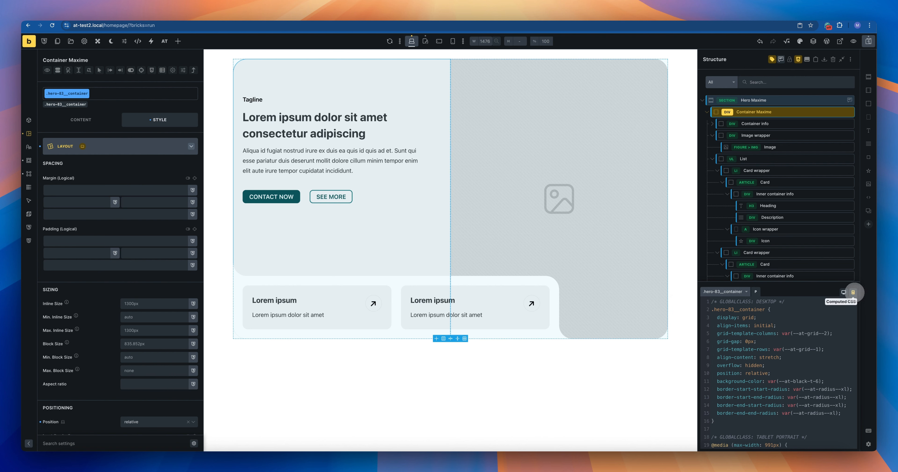
{"action": "left_click", "coordinate": [853, 292]}
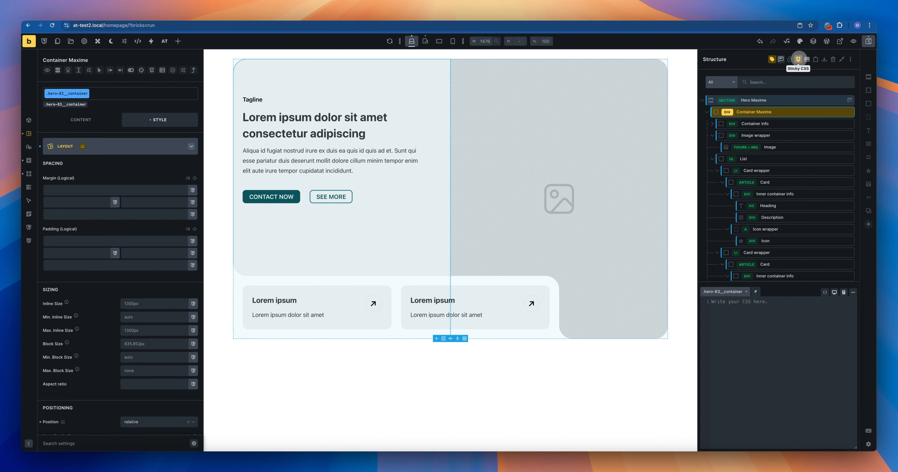
Disable Sticky CSS and enable the Visibility Floating Bar, with the Hero Maxime section selected.
{"action": "left_click", "coordinate": [799, 59]}
{"action": "left_click", "coordinate": [850, 59]}
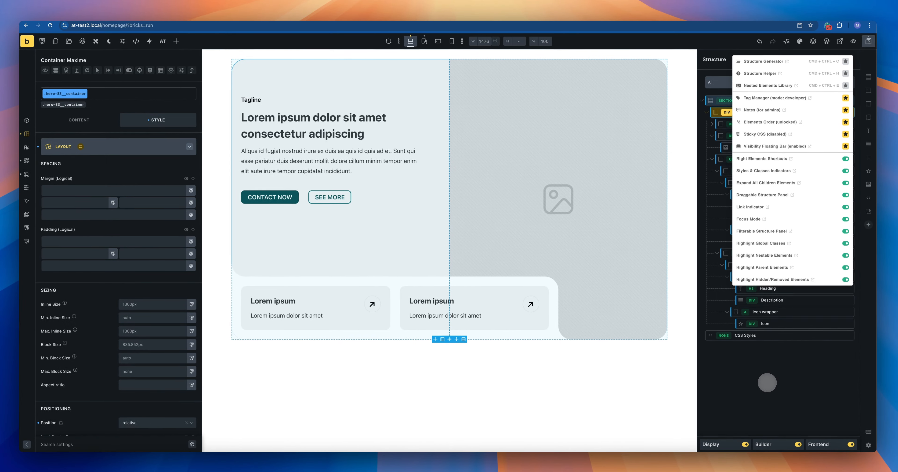
{"action": "left_click", "coordinate": [767, 384]}
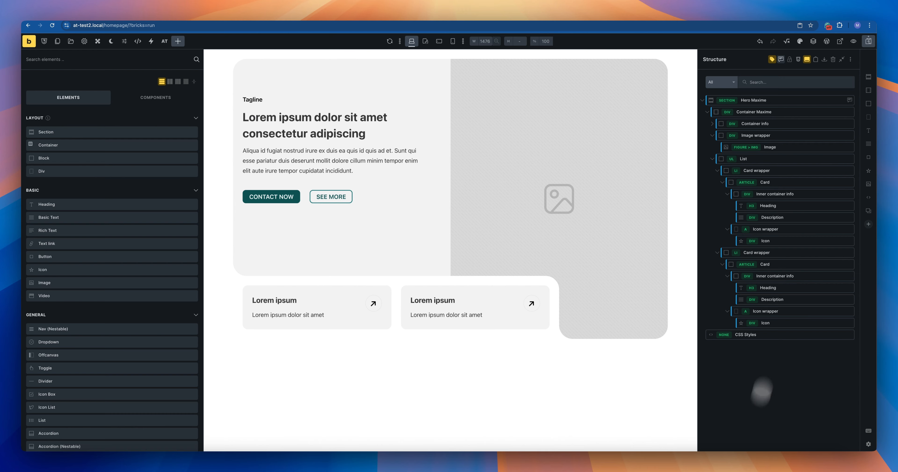
{"action": "left_click", "coordinate": [774, 100]}
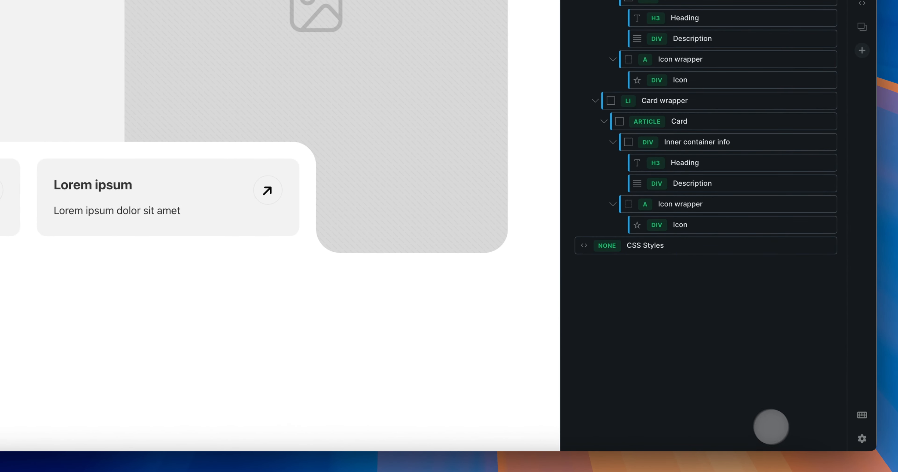
Turn off Display for the Hero Maxime section, unlock styling on ID level, and turn Display back on.
{"action": "left_click", "coordinate": [683, 1]}
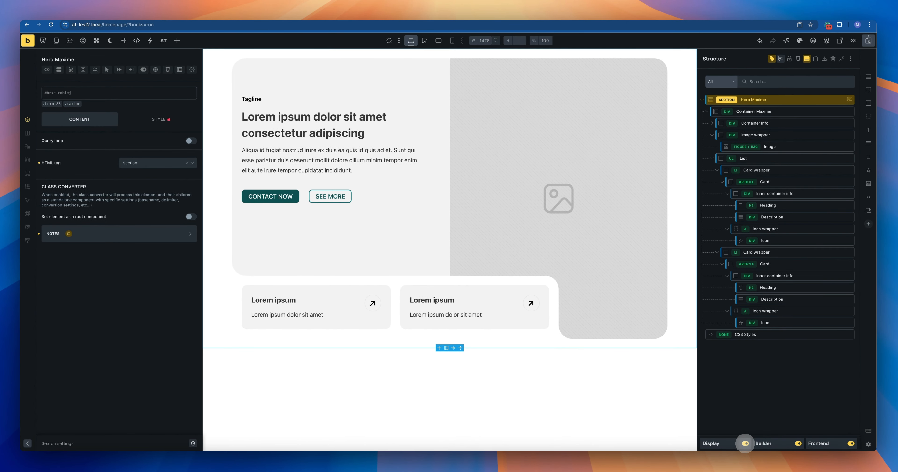
{"action": "left_click", "coordinate": [645, 437]}
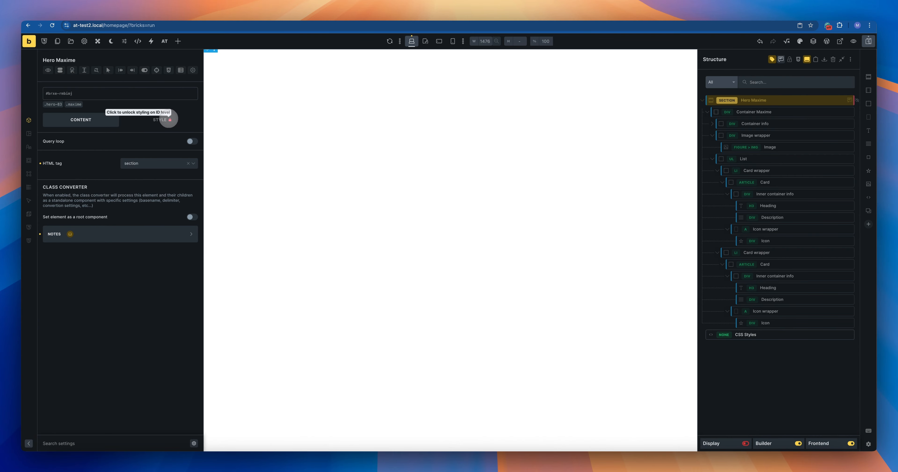
{"action": "left_click", "coordinate": [170, 119]}
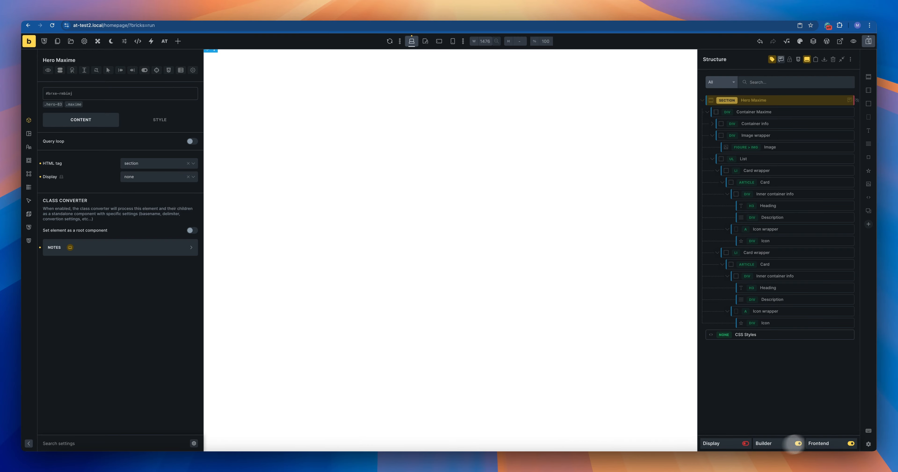
{"action": "left_click", "coordinate": [746, 443]}
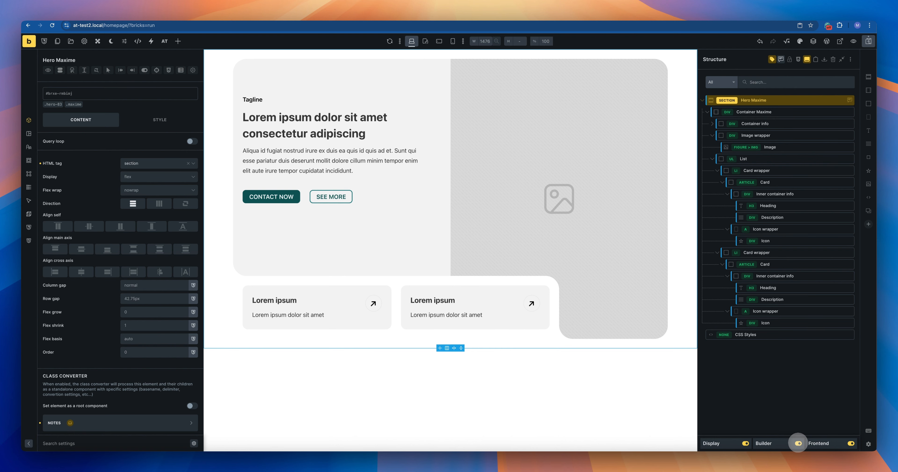
Hide Hero Maxime in the builder, view its Hide Element settings and restore it, and toggle its frontend visibility off and back on.
{"action": "left_click", "coordinate": [799, 442]}
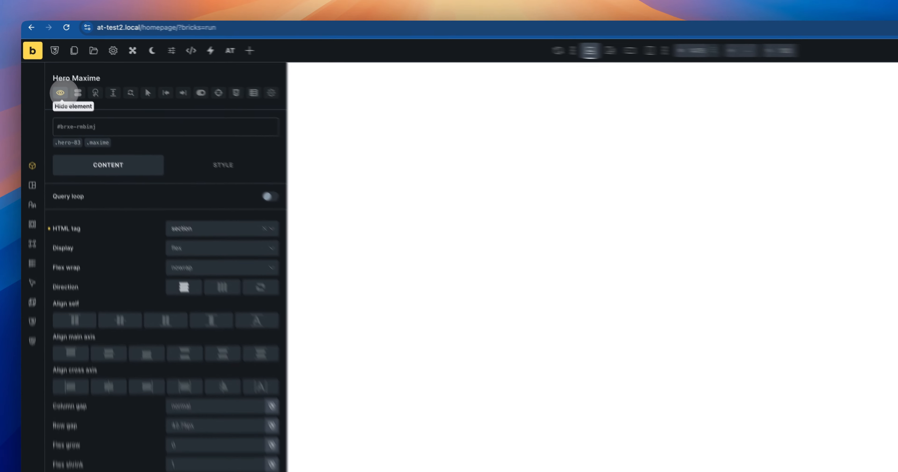
{"action": "left_click", "coordinate": [48, 70]}
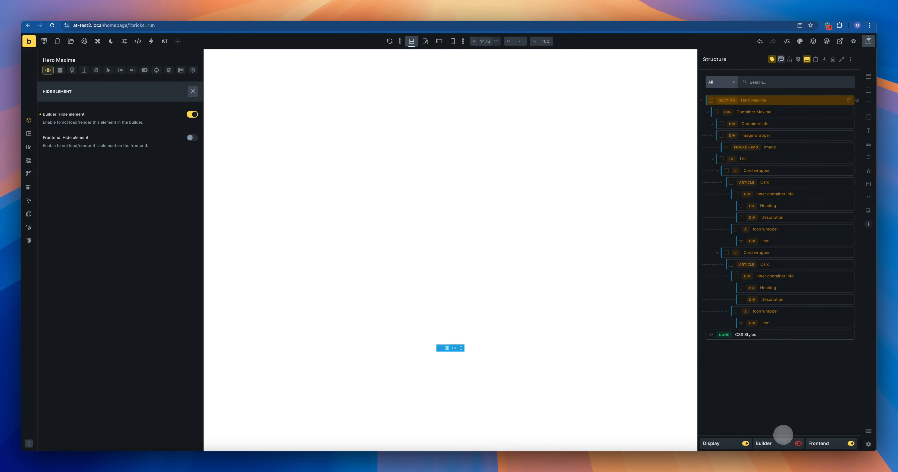
{"action": "left_click", "coordinate": [798, 443]}
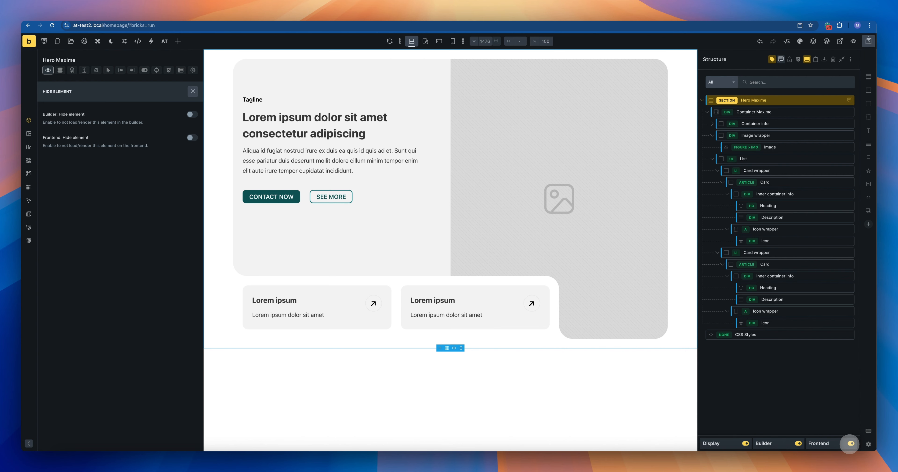
{"action": "left_click", "coordinate": [851, 443]}
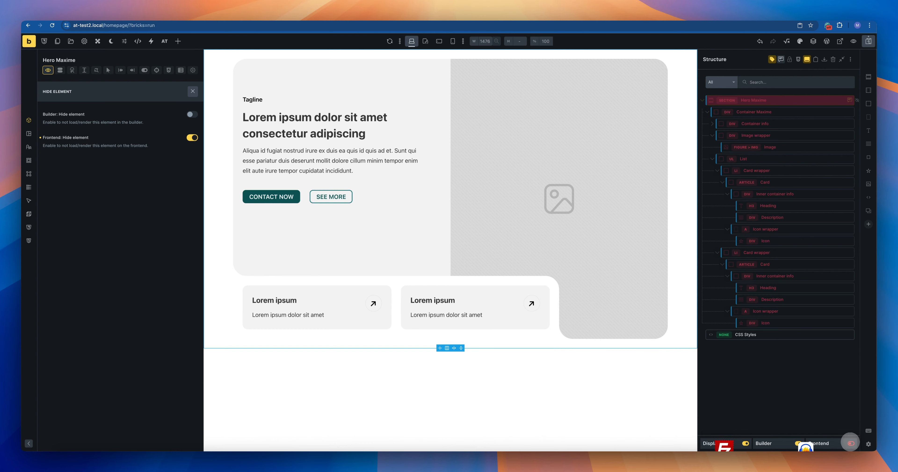
{"action": "left_click", "coordinate": [851, 443]}
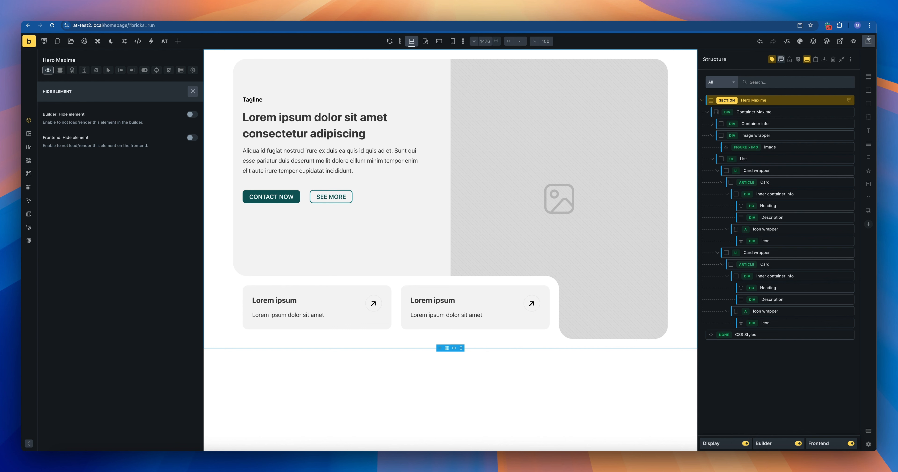
Remove Visibility Floating Bar, Sticky CSS, Elements Order, Notes and Tag Manager from the Structure header.
{"action": "left_click", "coordinate": [851, 59]}
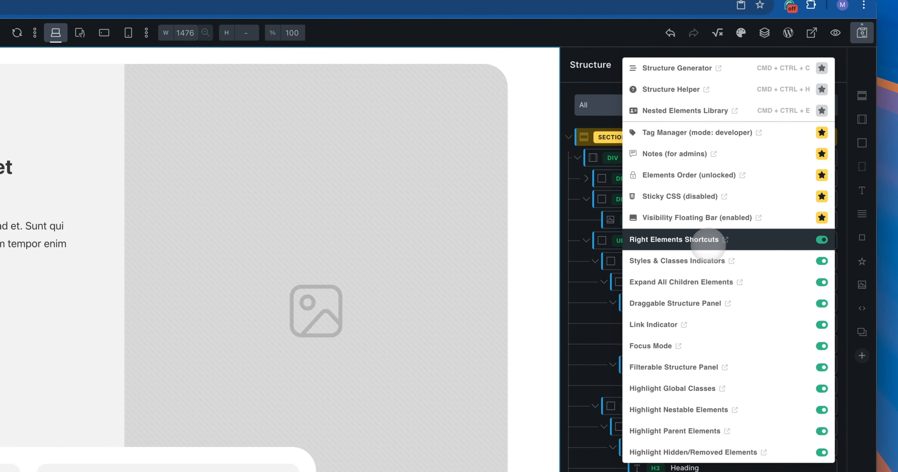
{"action": "left_click", "coordinate": [823, 220]}
{"action": "left_click", "coordinate": [824, 198]}
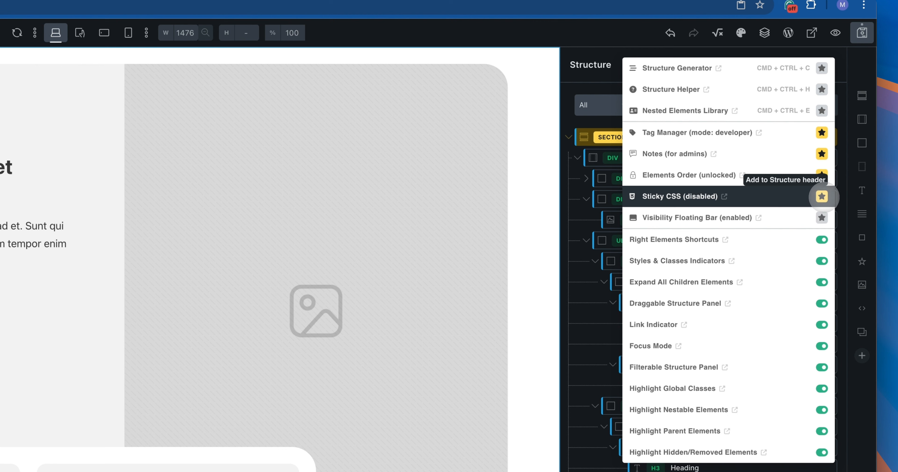
{"action": "left_click", "coordinate": [822, 175]}
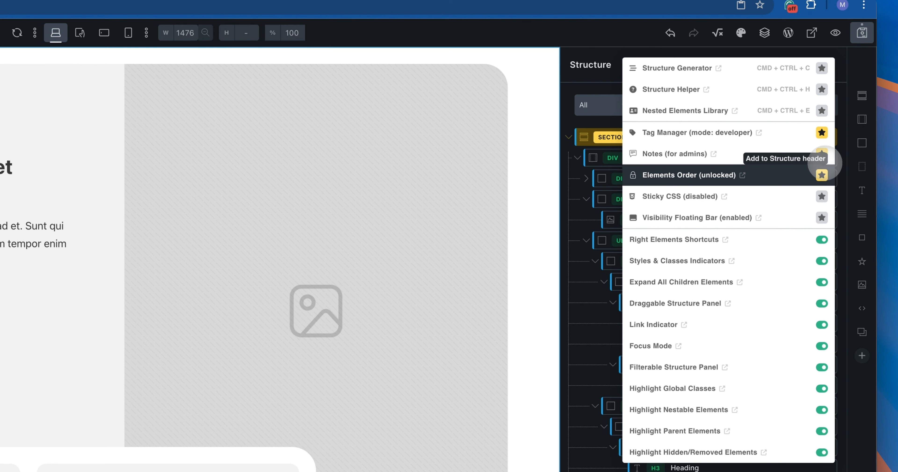
{"action": "left_click", "coordinate": [822, 154]}
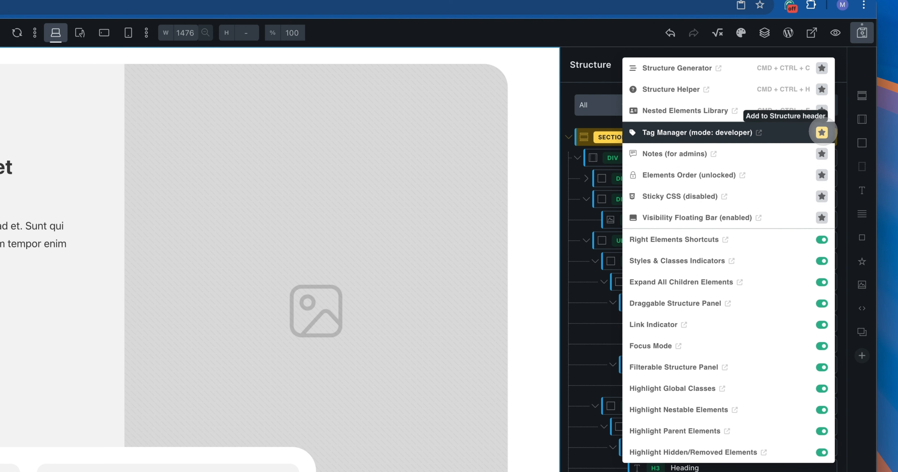
{"action": "left_click", "coordinate": [822, 132]}
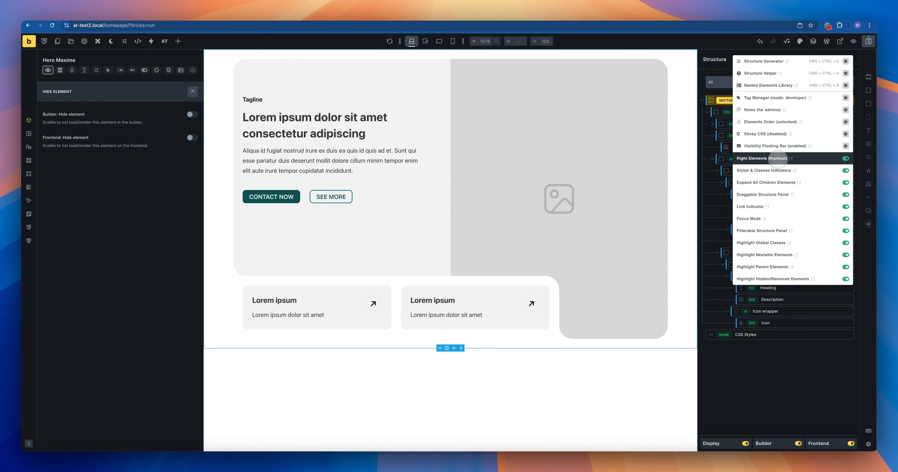
Switch Right Elements Shortcuts off and back on twice, leaving the option enabled.
{"action": "left_click", "coordinate": [766, 158]}
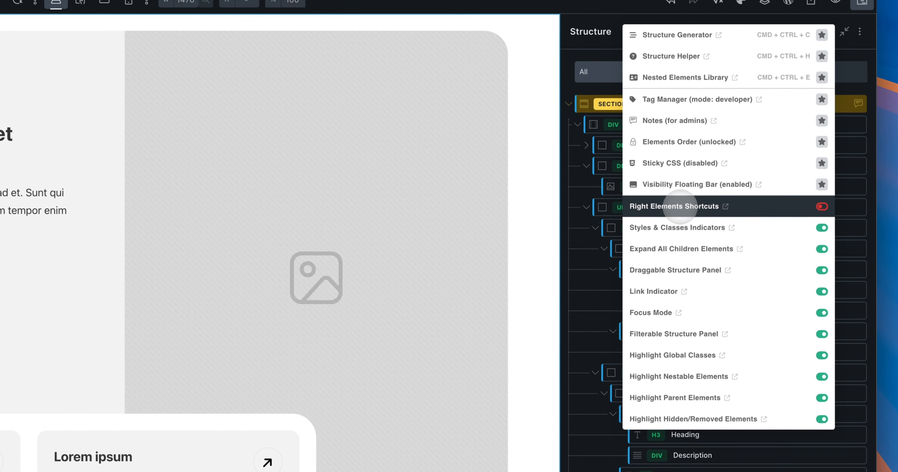
{"action": "left_click", "coordinate": [680, 206]}
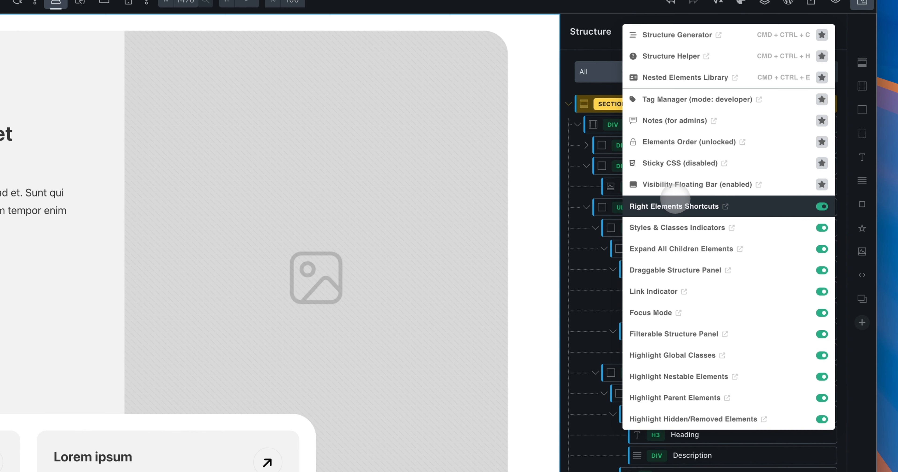
{"action": "left_click", "coordinate": [677, 204]}
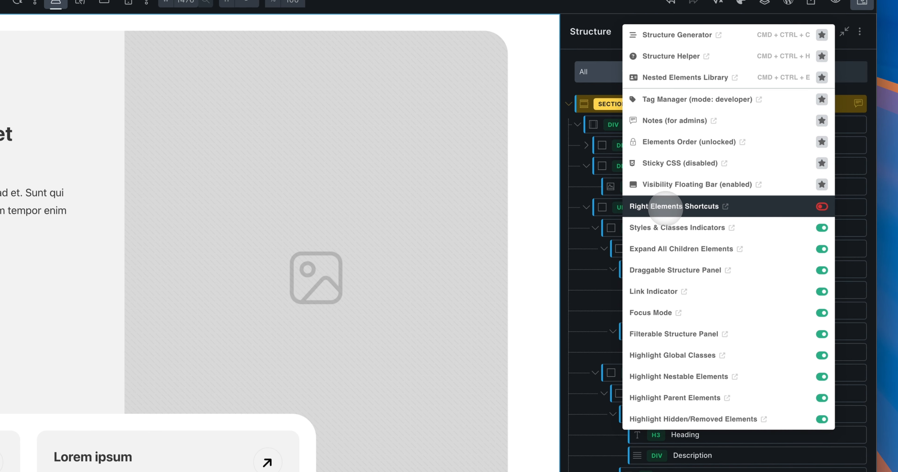
{"action": "left_click", "coordinate": [694, 208]}
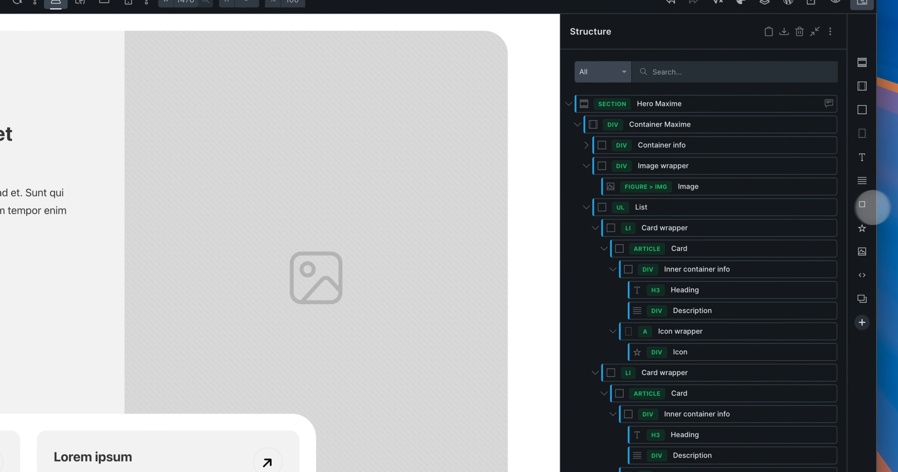
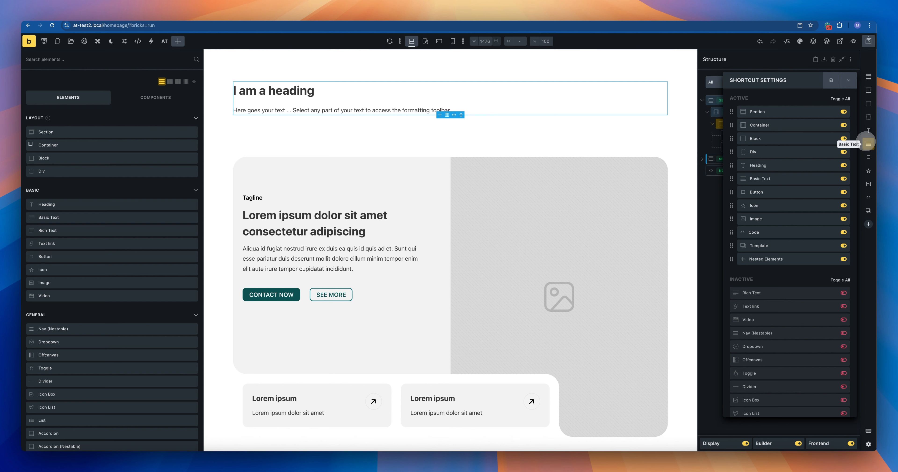
Look through the inactive elements in the Shortcut Settings.
{"action": "scroll", "coordinate": [776, 306], "scroll_direction": "down", "scroll_amount": 1}
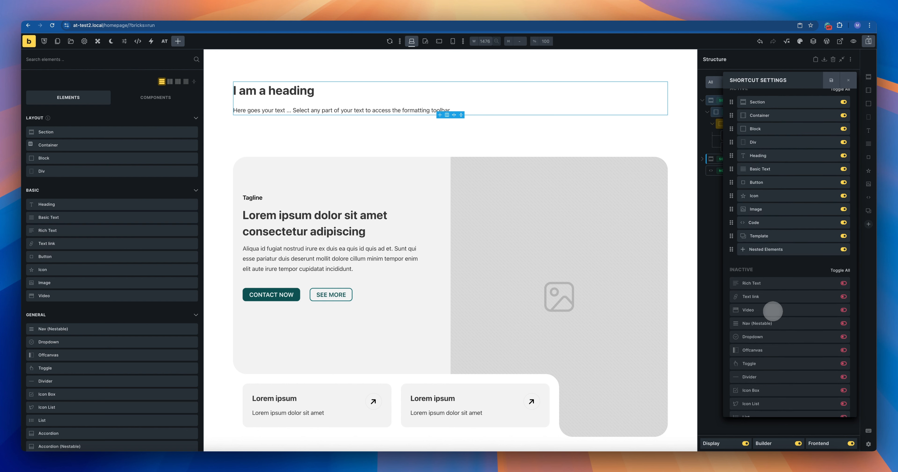
Activate the Rich Text, Text link and Video element shortcuts and save the shortcut settings.
{"action": "left_click", "coordinate": [844, 280]}
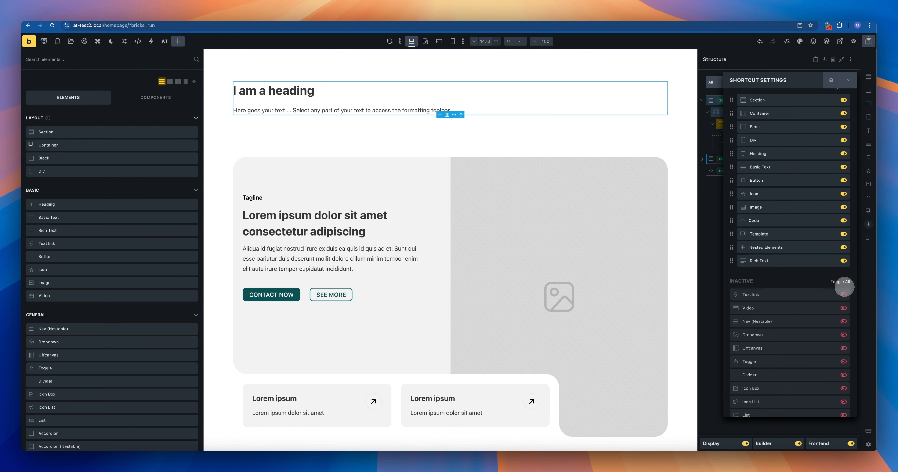
{"action": "left_click", "coordinate": [844, 294]}
{"action": "left_click", "coordinate": [844, 307]}
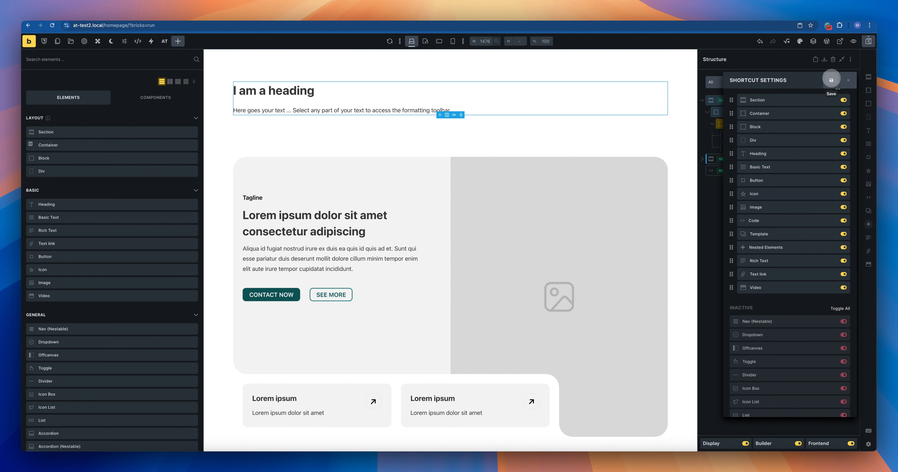
{"action": "left_click", "coordinate": [833, 79]}
{"action": "left_click", "coordinate": [849, 80]}
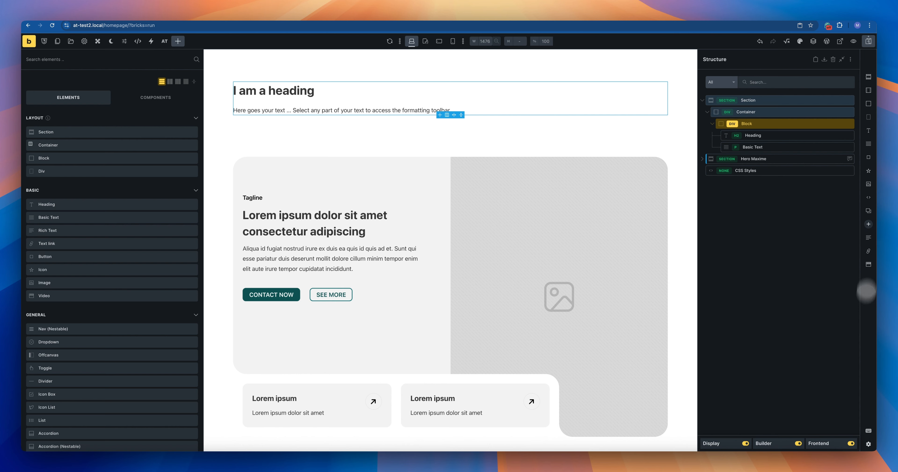
Reorder the active element shortcuts so Video comes first, above Section, and save the shortcut settings.
{"action": "left_click", "coordinate": [868, 431]}
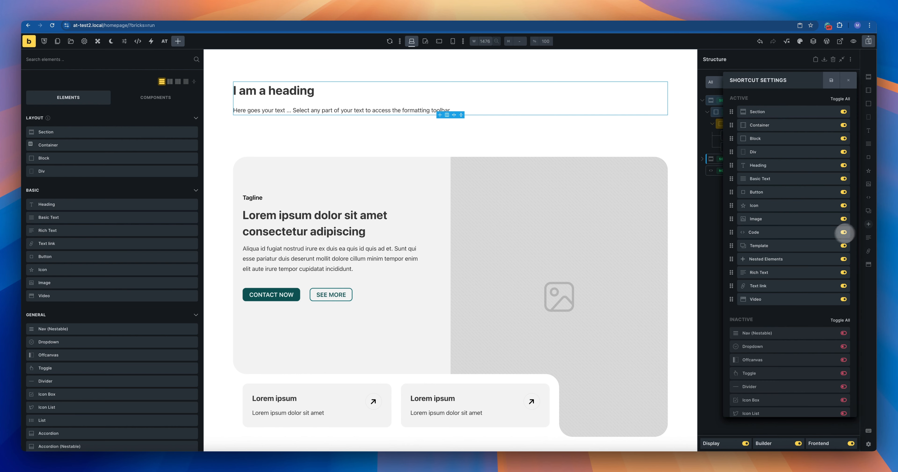
{"action": "left_click_drag", "start_coordinate": [731, 298], "coordinate": [738, 108]}
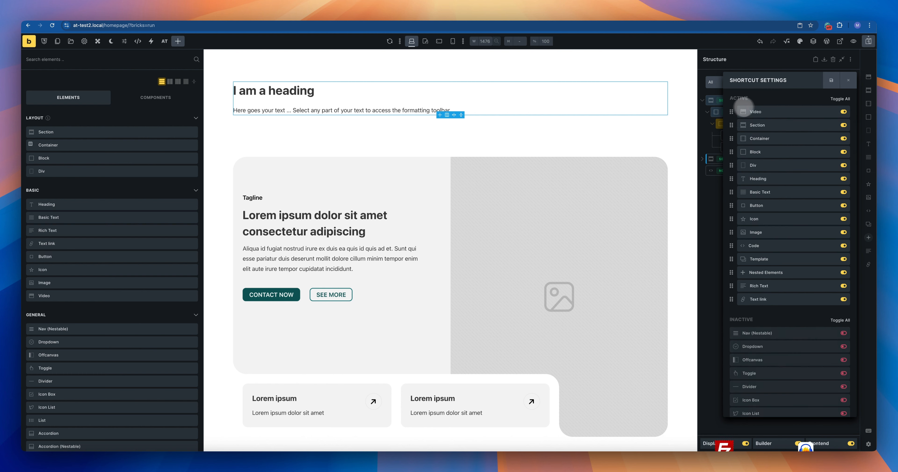
{"action": "left_click", "coordinate": [832, 80]}
{"action": "left_click", "coordinate": [848, 80]}
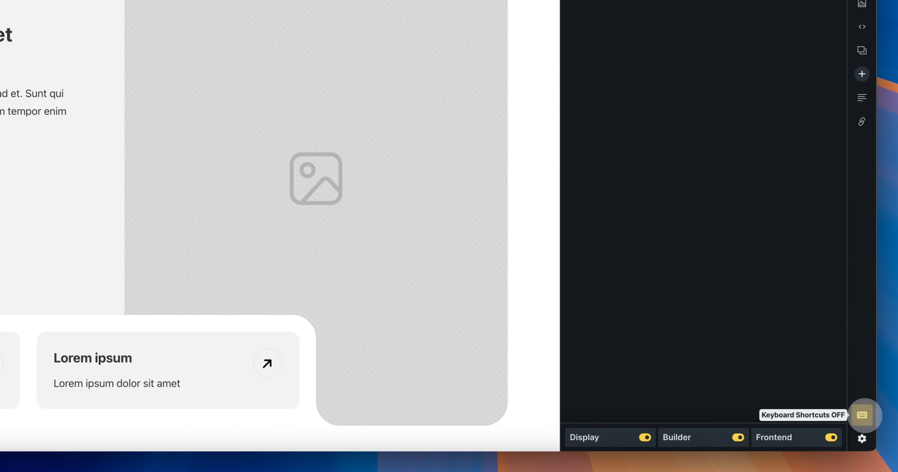
Turn on the element keyboard shortcuts, insert a Video element into the selected block and delete it again.
{"action": "left_click", "coordinate": [861, 415]}
{"action": "left_click", "coordinate": [862, 414]}
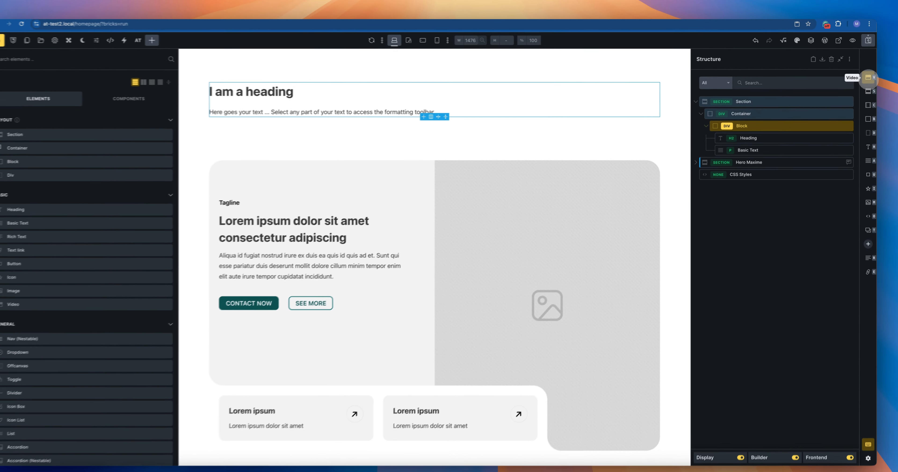
{"action": "key", "text": "shift+v"}
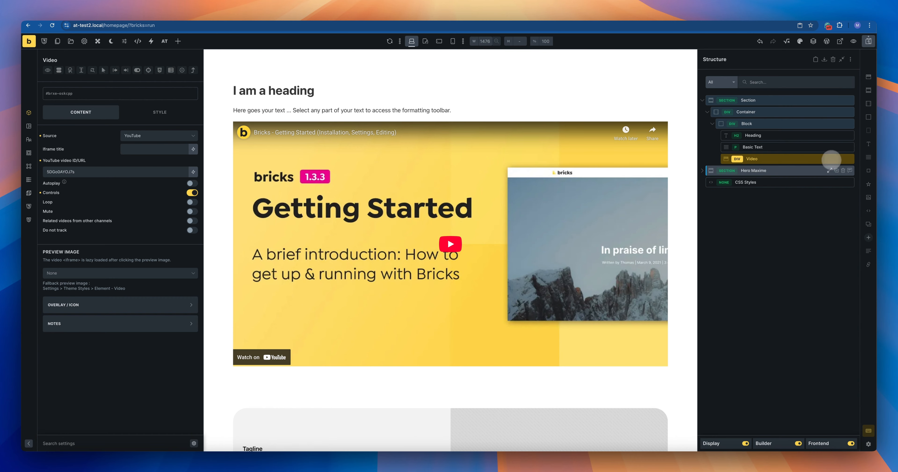
{"action": "left_click", "coordinate": [850, 158]}
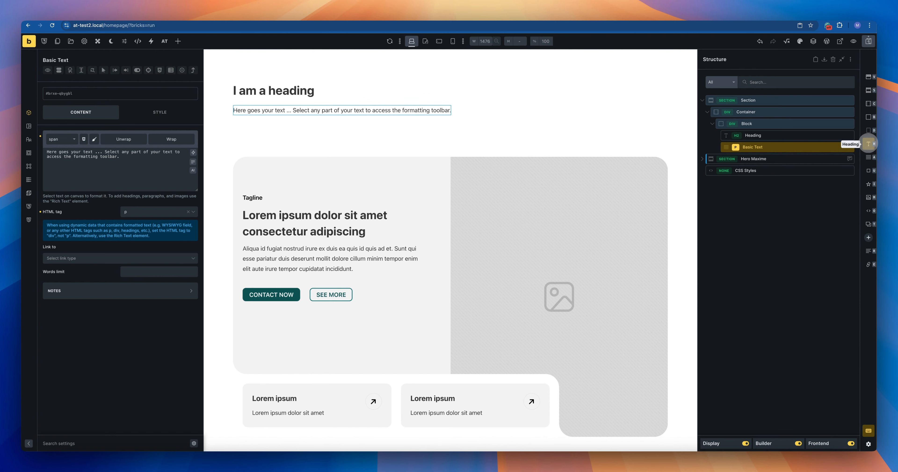
Add a new section at the end of the page with a block and a heading nested in its container, and turn keyboard shortcuts off.
{"action": "left_click", "coordinate": [795, 211]}
{"action": "type", "text": "B"}
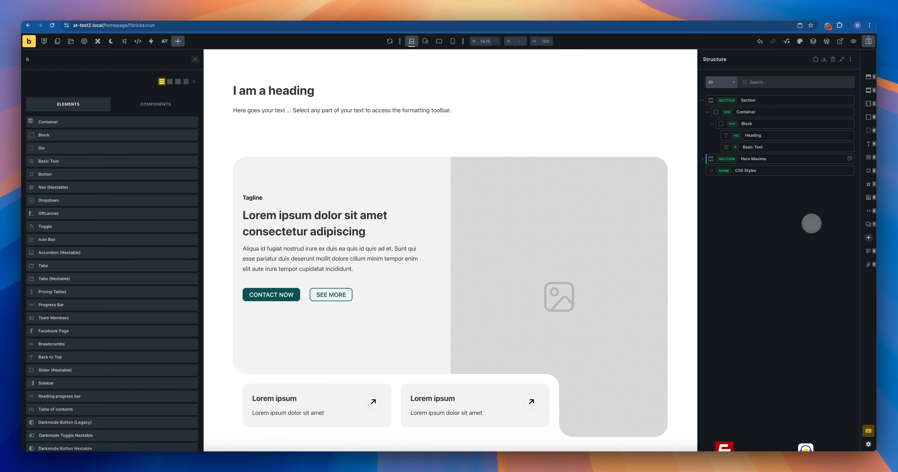
{"action": "key", "text": "shift+s"}
{"action": "key", "text": "shift+s"}
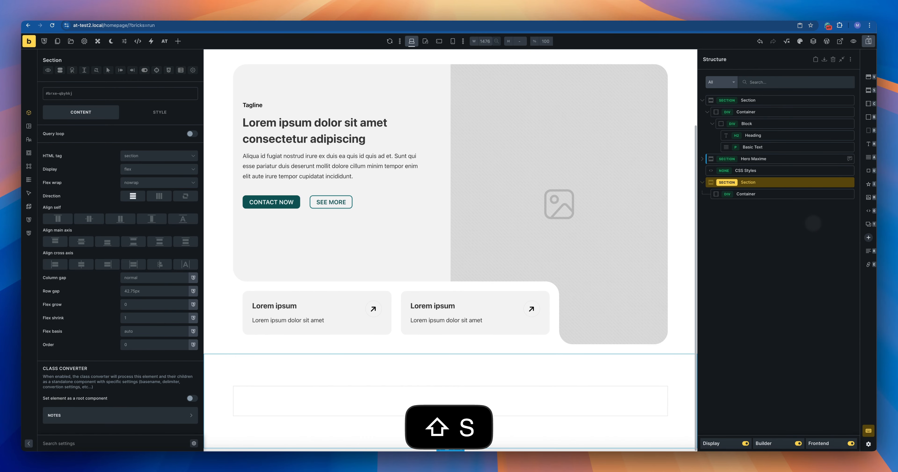
{"action": "key", "text": "shift+b"}
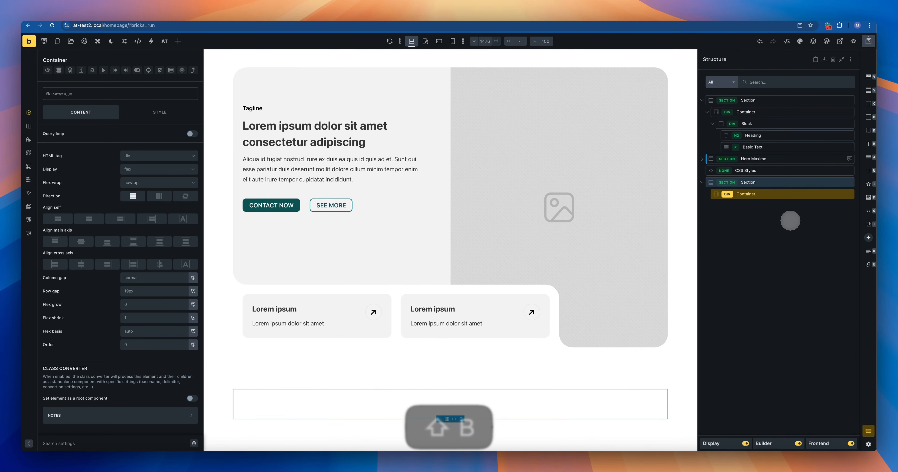
{"action": "key", "text": "shift+h"}
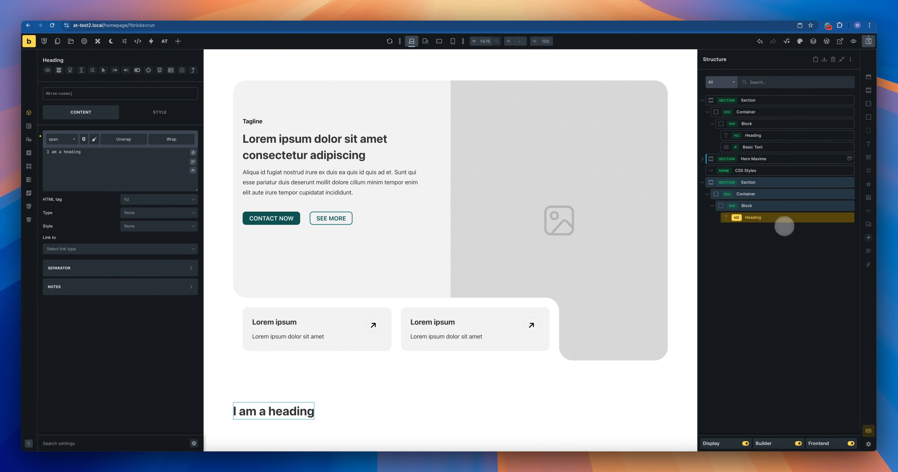
{"action": "left_click", "coordinate": [870, 430]}
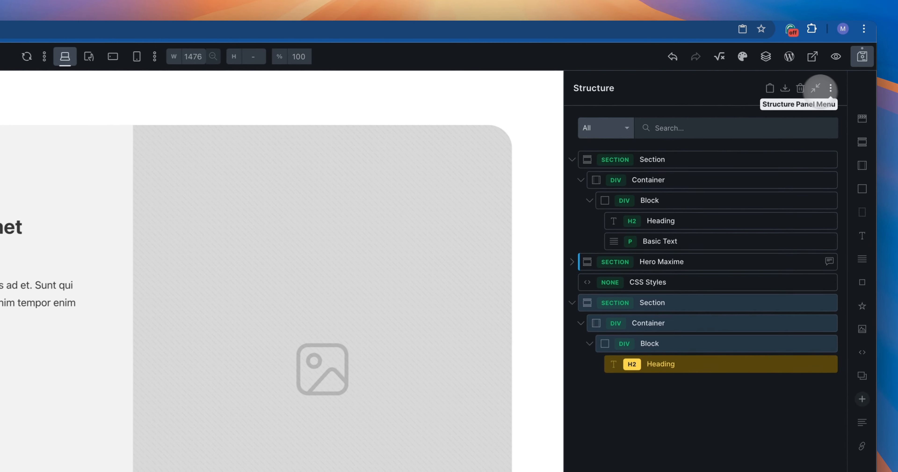
{"action": "left_click", "coordinate": [830, 89]}
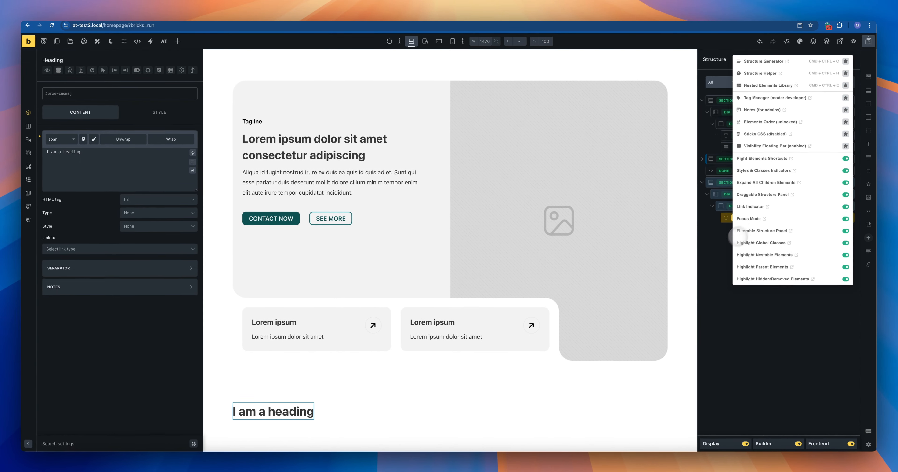
{"action": "left_click", "coordinate": [718, 251]}
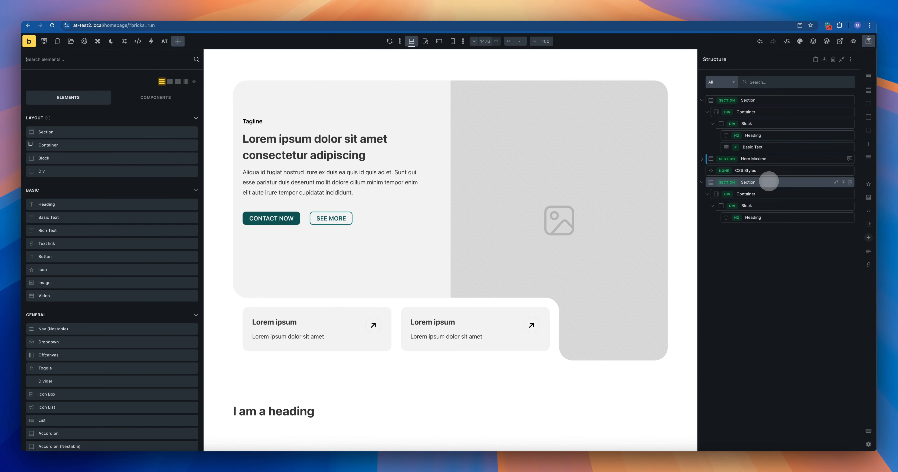
Set the block-start margin of the new last section to 100.
{"action": "left_click", "coordinate": [769, 181]}
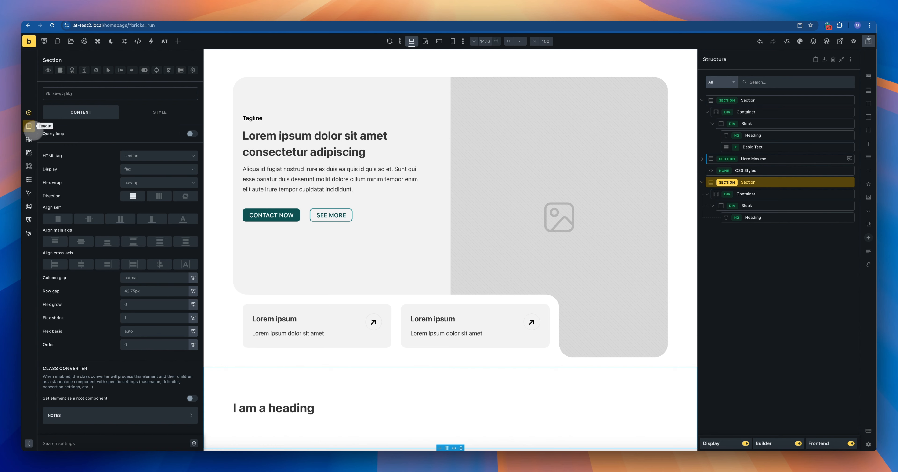
{"action": "left_click", "coordinate": [29, 126]}
{"action": "left_click", "coordinate": [103, 141]}
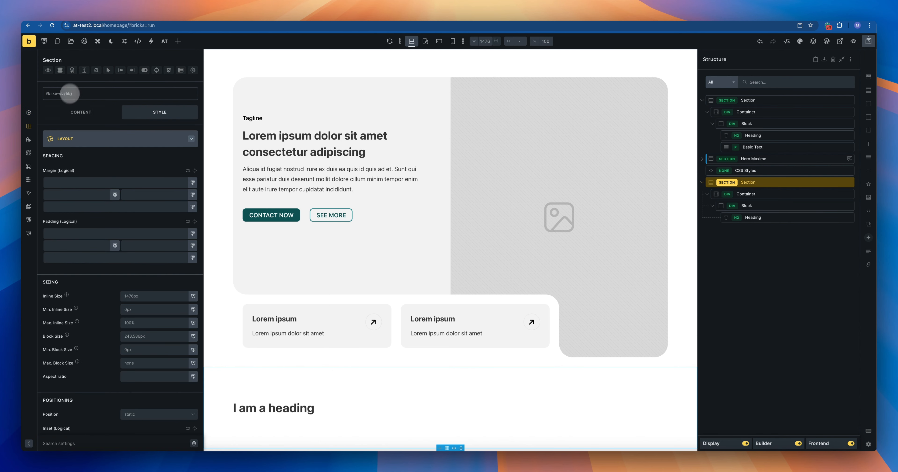
{"action": "left_click", "coordinate": [99, 182]}
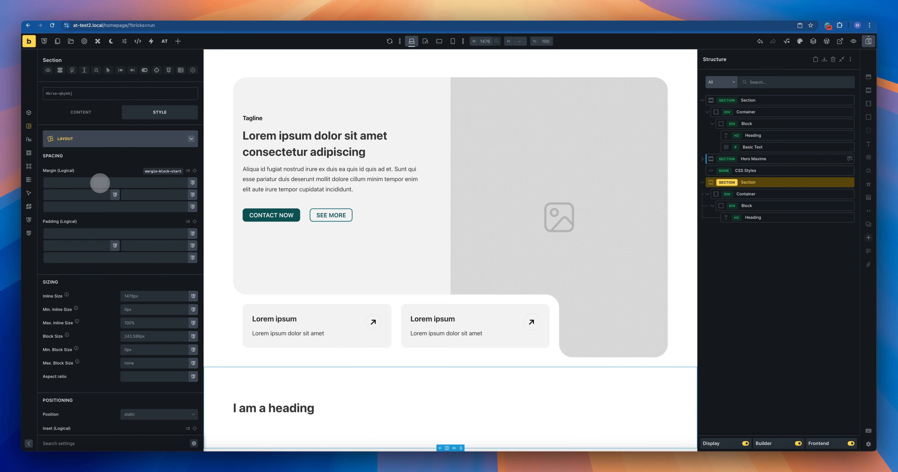
{"action": "type", "text": "100"}
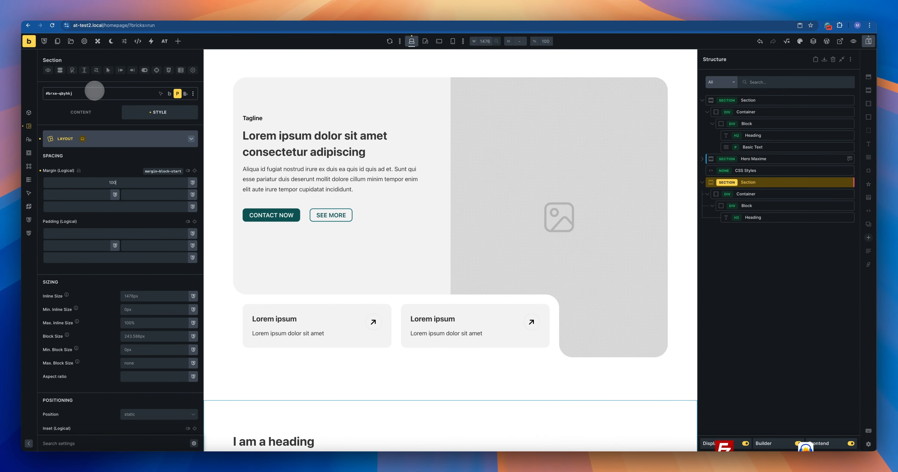
Assign the existing class maxime to the new section through Plain Classes.
{"action": "left_click", "coordinate": [93, 91]}
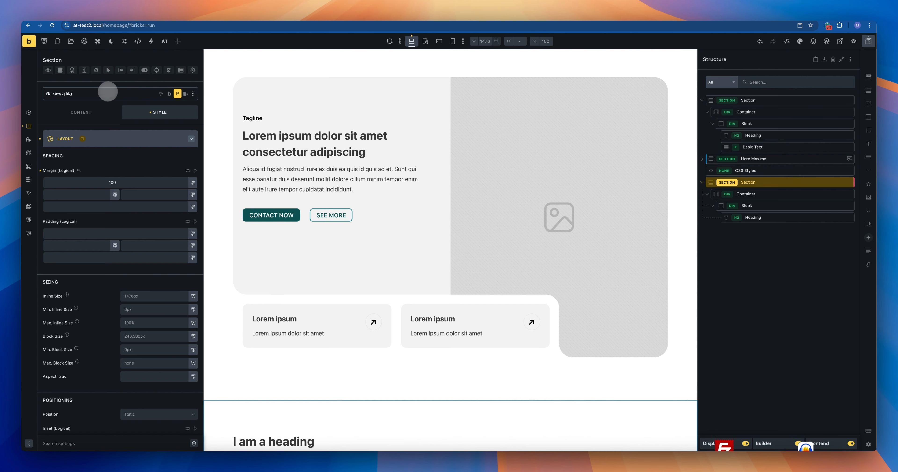
{"action": "left_click", "coordinate": [91, 95]}
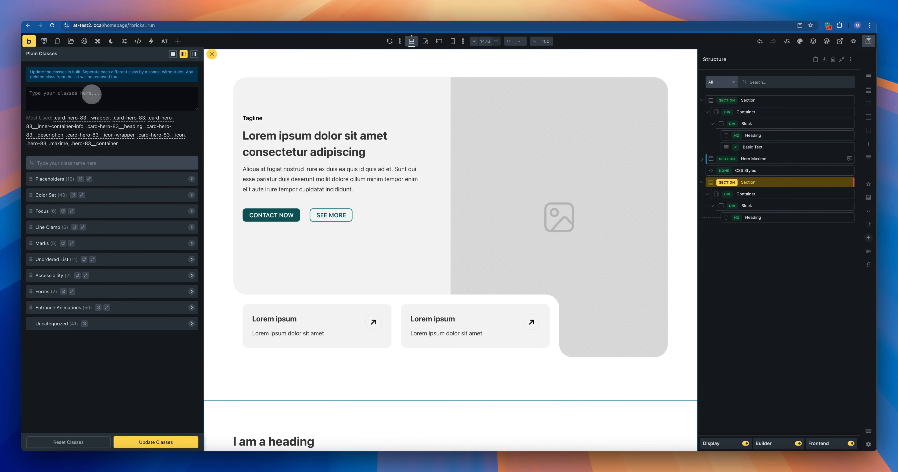
{"action": "type", "text": "maxime"}
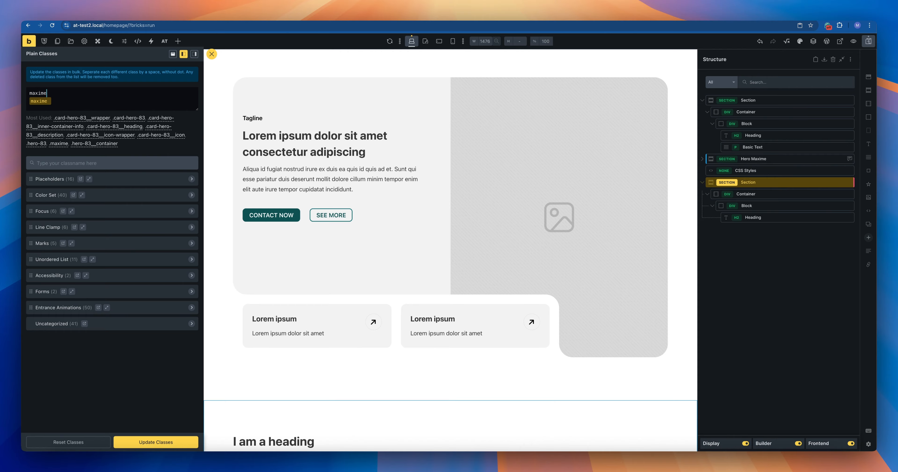
{"action": "key", "text": "Return"}
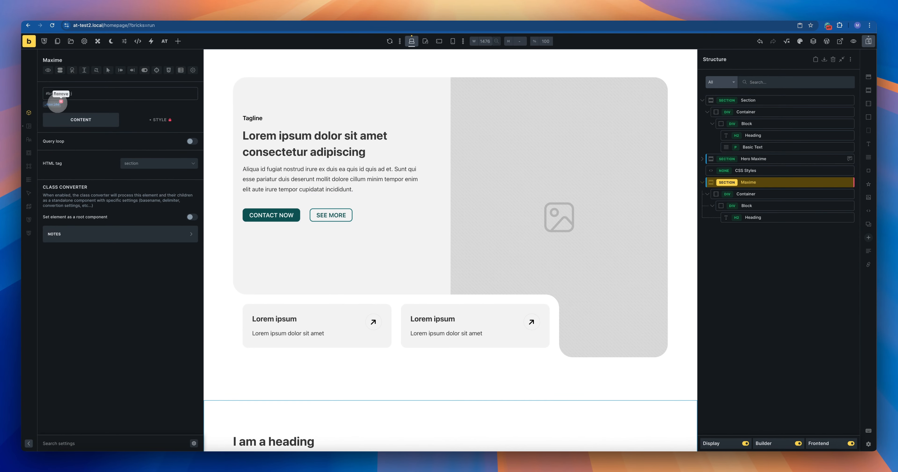
Remove the maxime global class from the section and enter maxime as a custom CSS class in its Classes / ID settings.
{"action": "left_click", "coordinate": [56, 104]}
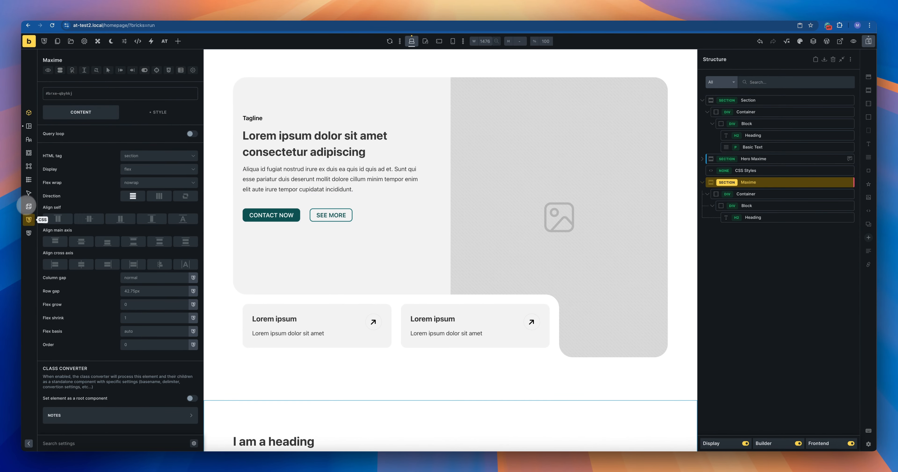
{"action": "left_click", "coordinate": [28, 219]}
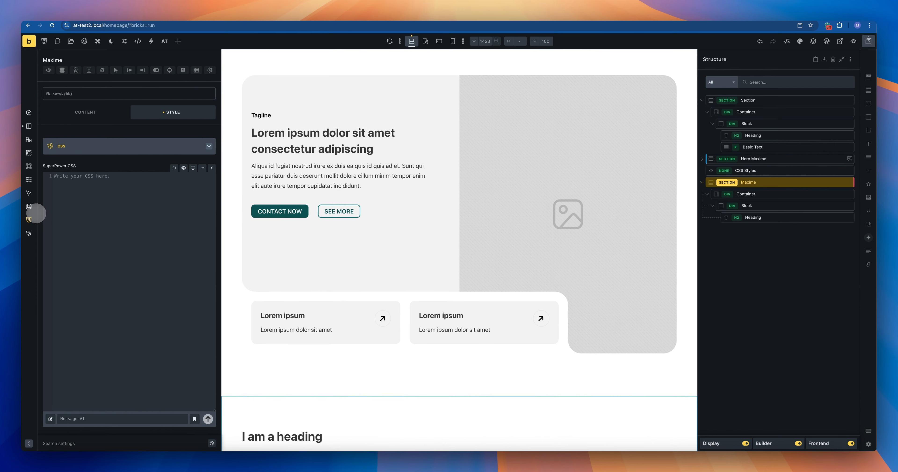
{"action": "left_click", "coordinate": [105, 145]}
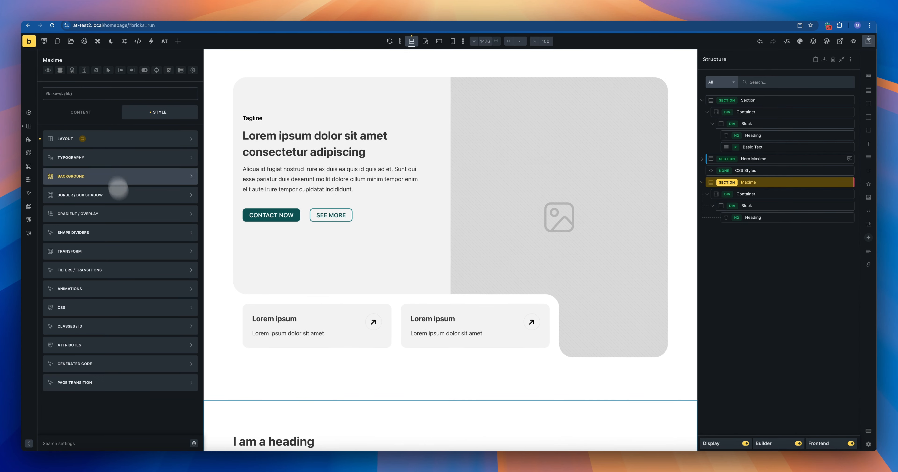
{"action": "left_click", "coordinate": [106, 324]}
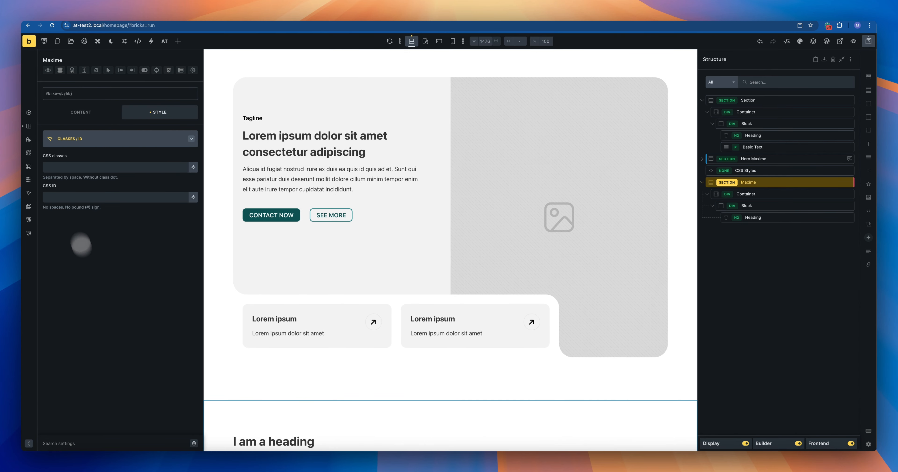
{"action": "left_click", "coordinate": [71, 171]}
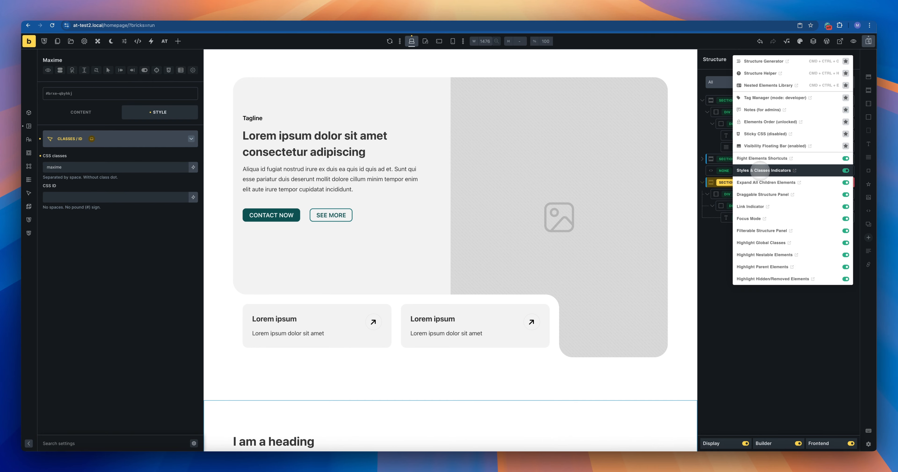
Disable the Styles & Classes Indicators in the structure panel and switch the Tag Manager mode to none.
{"action": "left_click", "coordinate": [761, 171]}
{"action": "left_click", "coordinate": [750, 291]}
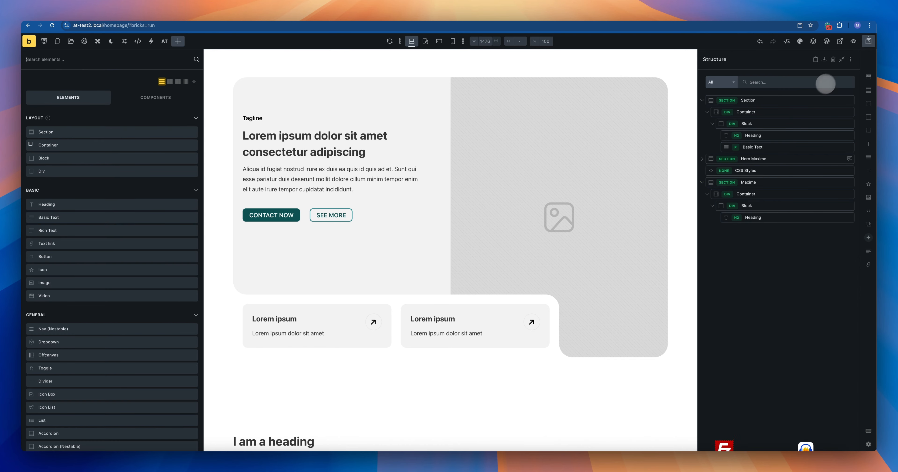
{"action": "left_click", "coordinate": [851, 59]}
{"action": "left_click", "coordinate": [776, 98]}
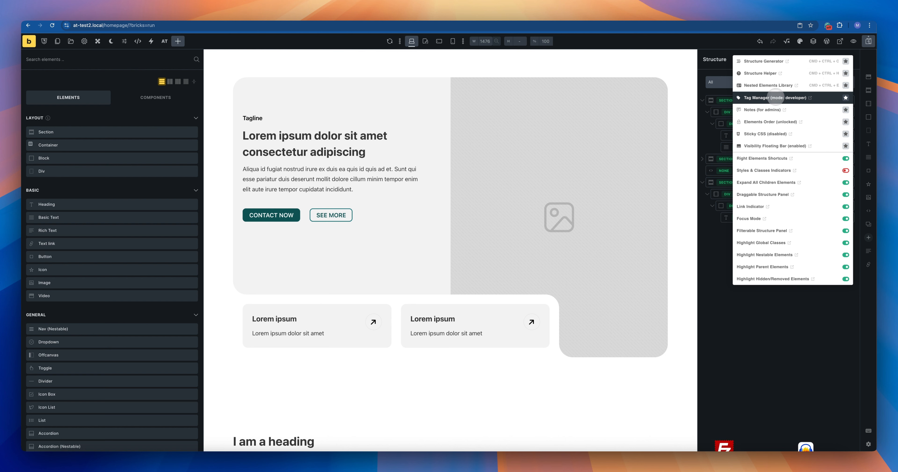
{"action": "left_click", "coordinate": [754, 369]}
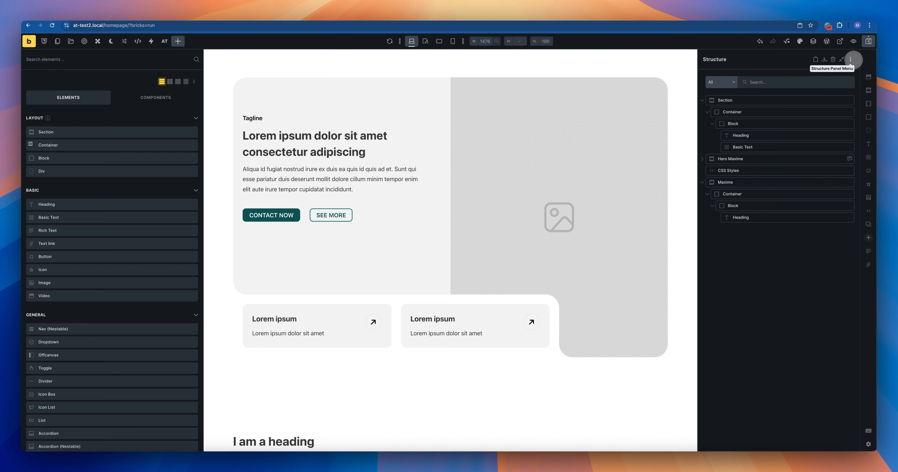
Switch the structure panel's Notes option to none.
{"action": "left_click", "coordinate": [851, 59]}
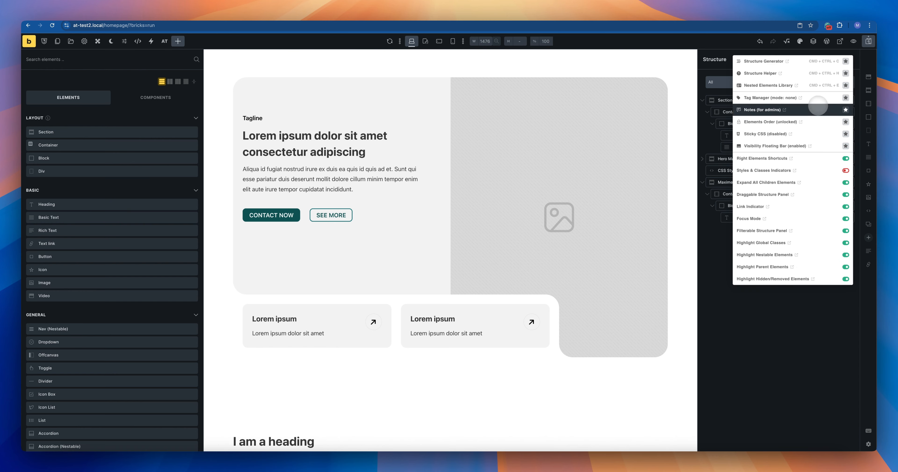
{"action": "left_click", "coordinate": [778, 110]}
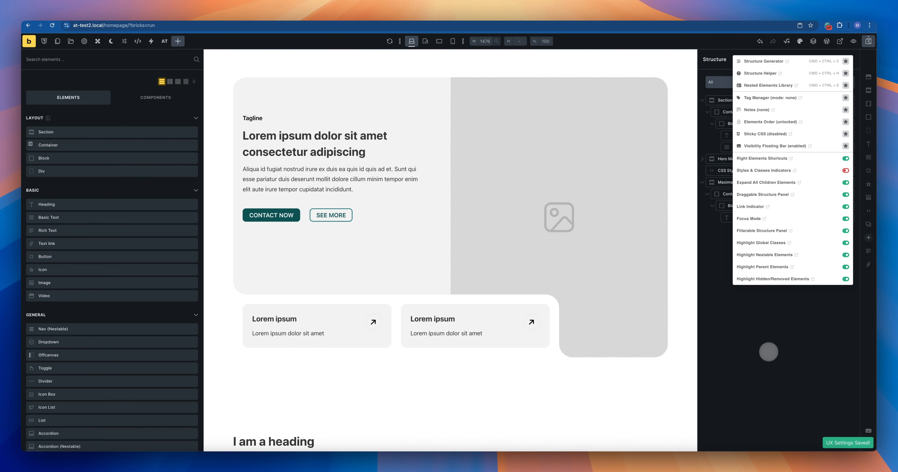
{"action": "left_click", "coordinate": [769, 351]}
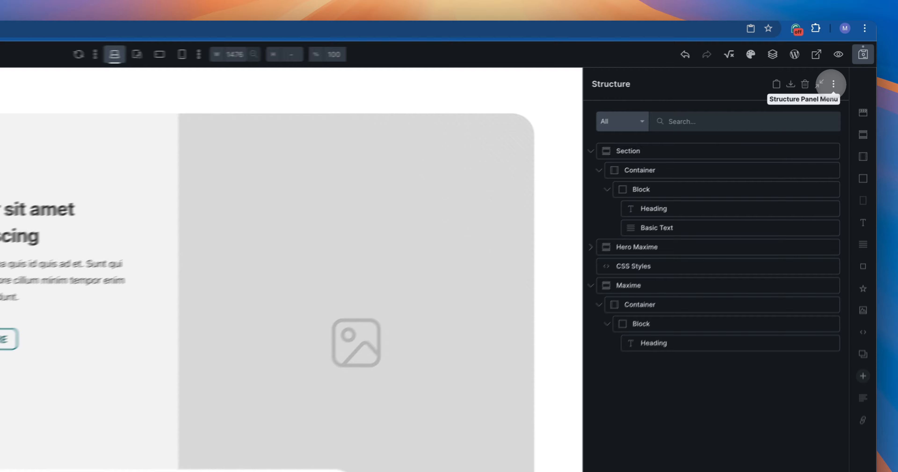
Collapse the Maxime section in the structure tree level by level, from its block and container up to the section.
{"action": "left_click", "coordinate": [833, 83]}
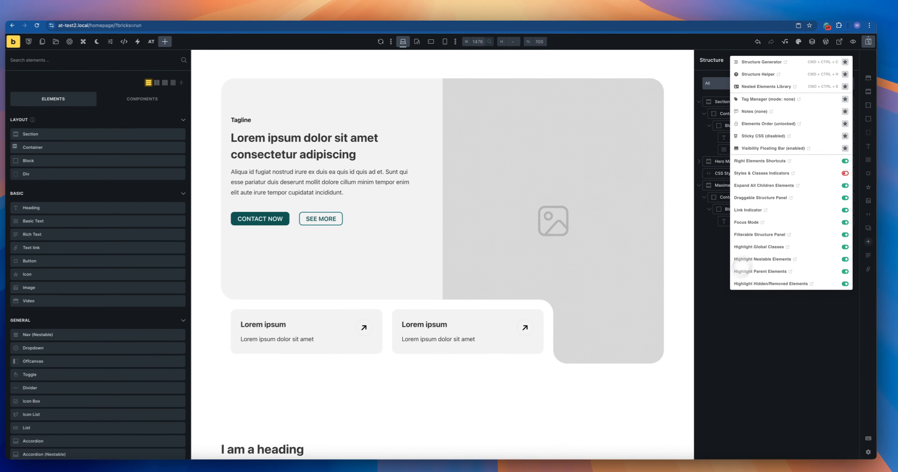
{"action": "left_click", "coordinate": [716, 293]}
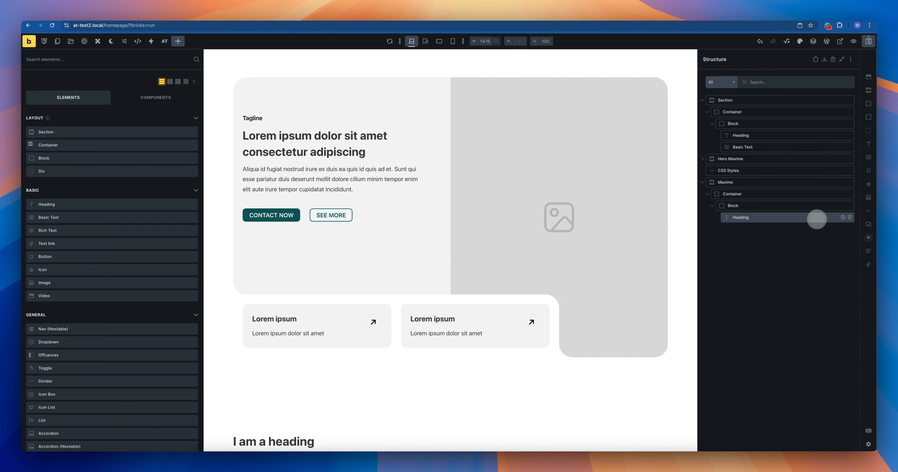
{"action": "left_click", "coordinate": [713, 206]}
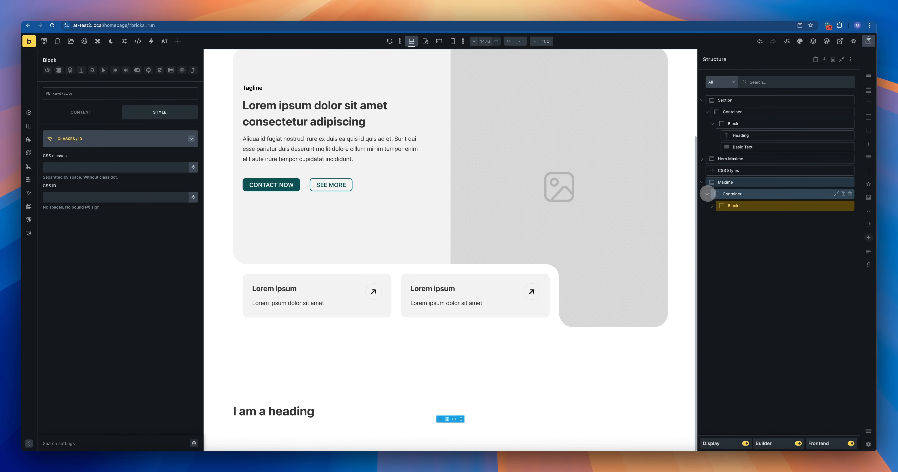
{"action": "left_click", "coordinate": [708, 194]}
{"action": "left_click", "coordinate": [704, 182]}
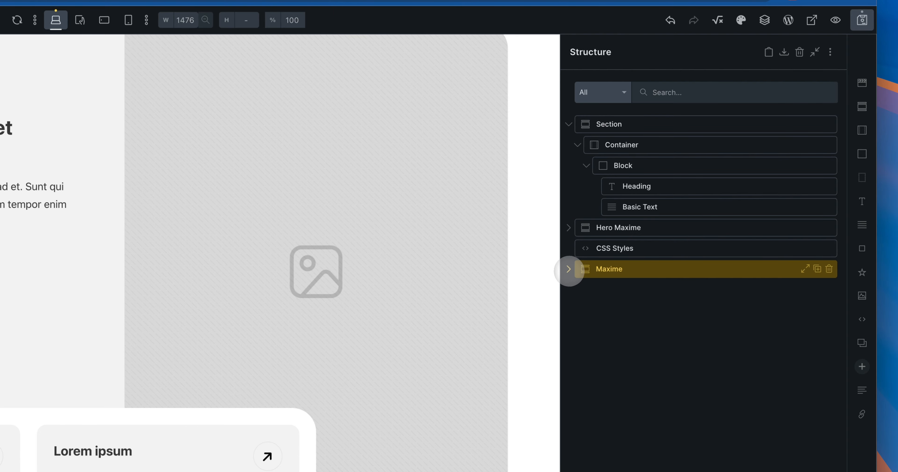
Expand the Maxime section one level at a time and select its nested heading.
{"action": "left_click", "coordinate": [569, 268]}
{"action": "left_click", "coordinate": [578, 290]}
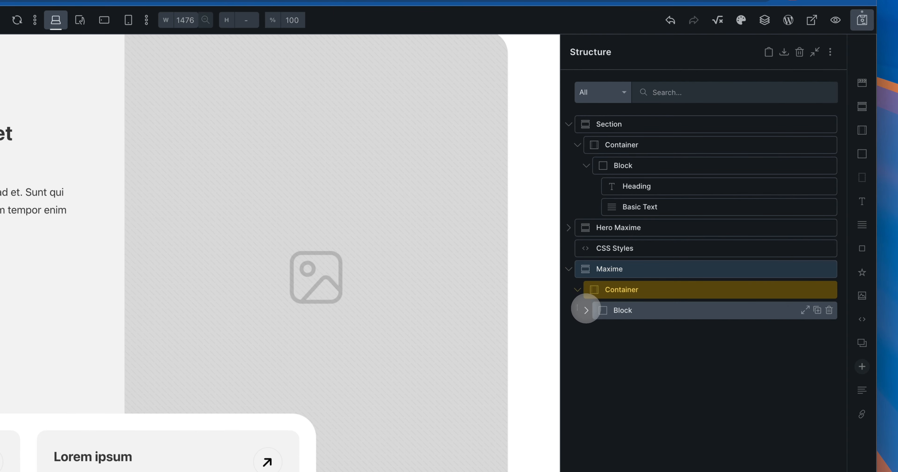
{"action": "left_click", "coordinate": [587, 310]}
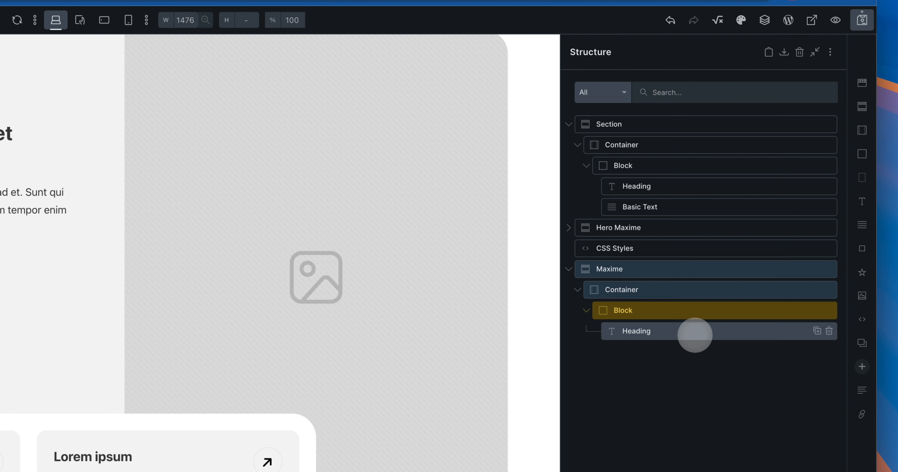
{"action": "left_click", "coordinate": [696, 335]}
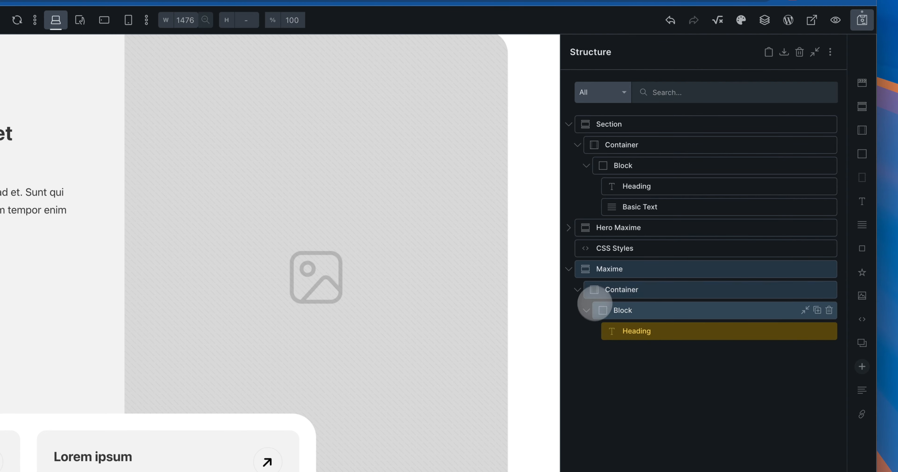
Collapse the Maxime section's levels one by one and expand all its children at once.
{"action": "left_click", "coordinate": [586, 310]}
{"action": "left_click", "coordinate": [577, 290]}
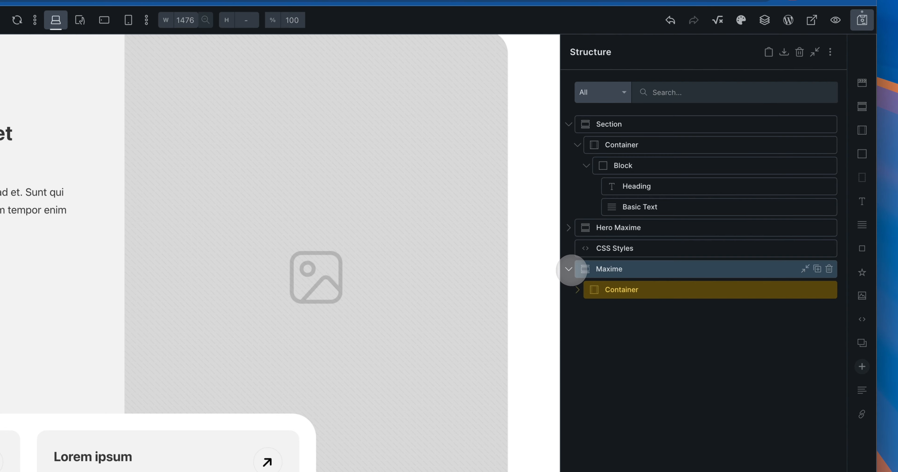
{"action": "left_click", "coordinate": [568, 268]}
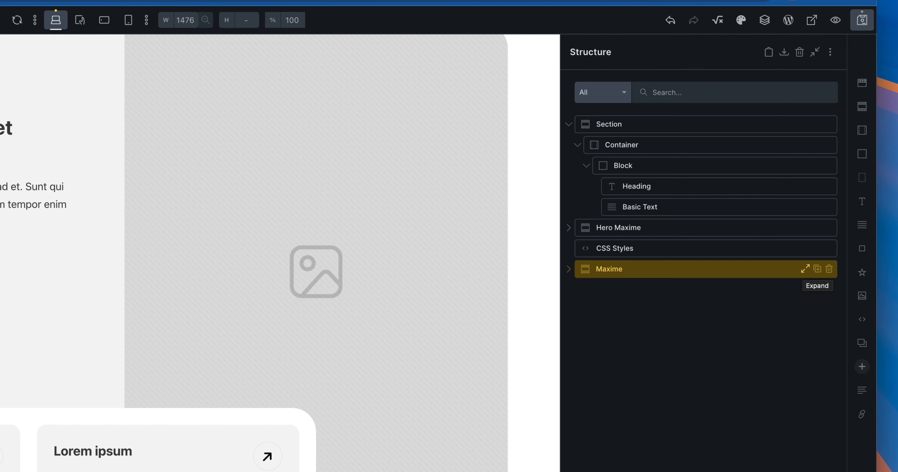
{"action": "left_click", "coordinate": [805, 268]}
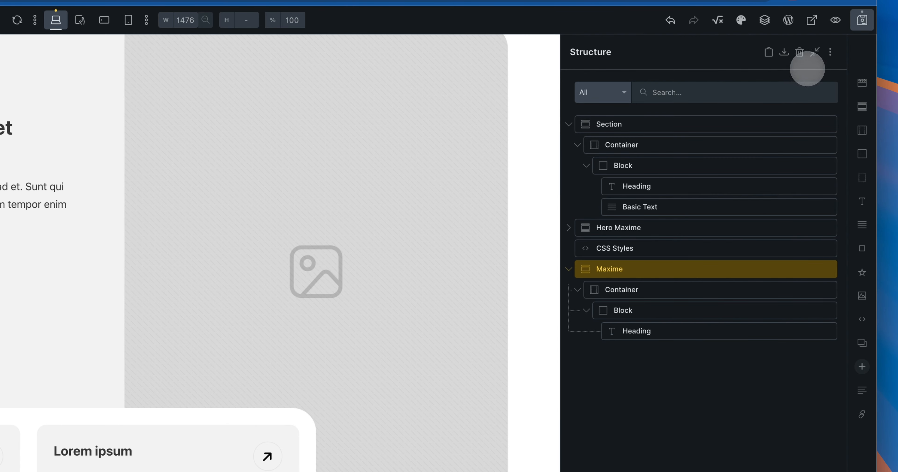
Collapse the whole structure tree and expand every element in it again at once.
{"action": "left_click", "coordinate": [816, 52]}
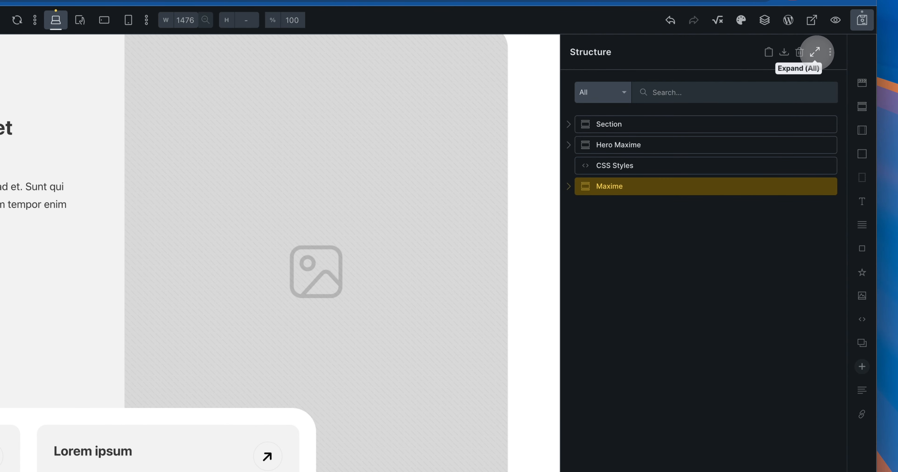
{"action": "left_click", "coordinate": [815, 51]}
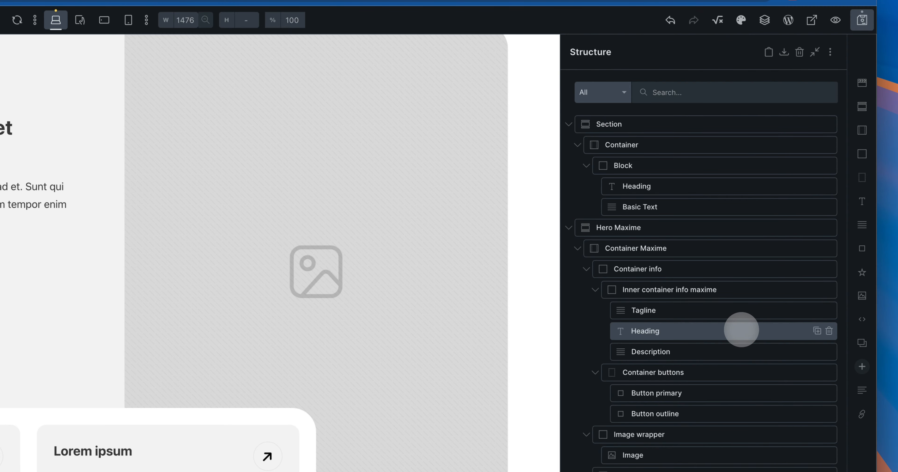
{"action": "scroll", "coordinate": [741, 329], "scroll_direction": "down", "scroll_amount": 5}
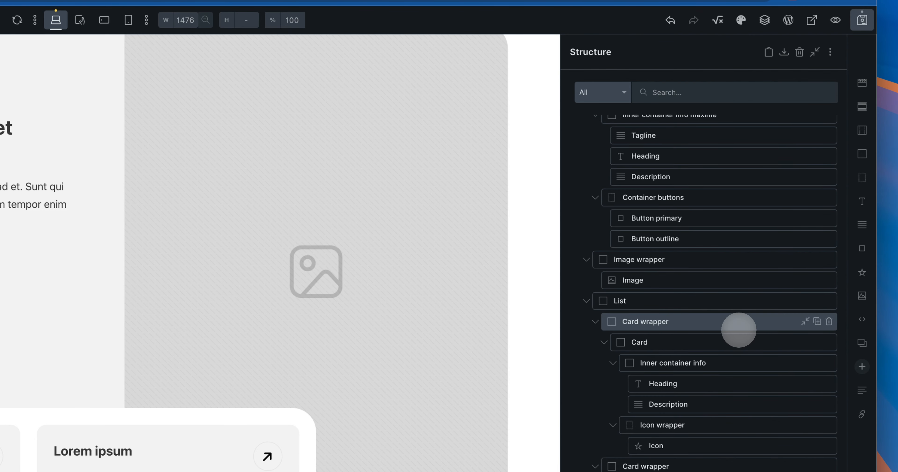
{"action": "scroll", "coordinate": [771, 340], "scroll_direction": "up", "scroll_amount": 5}
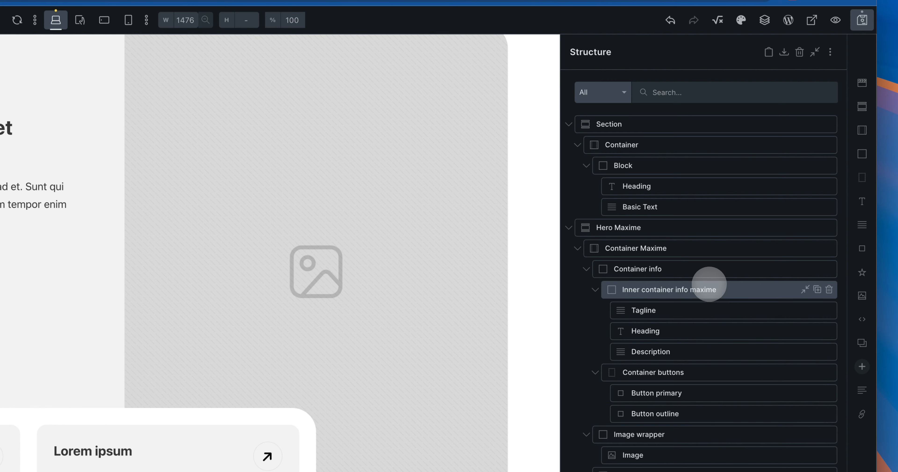
Collapse the whole structure tree and expand all children of only the Maxime section.
{"action": "left_click", "coordinate": [814, 53]}
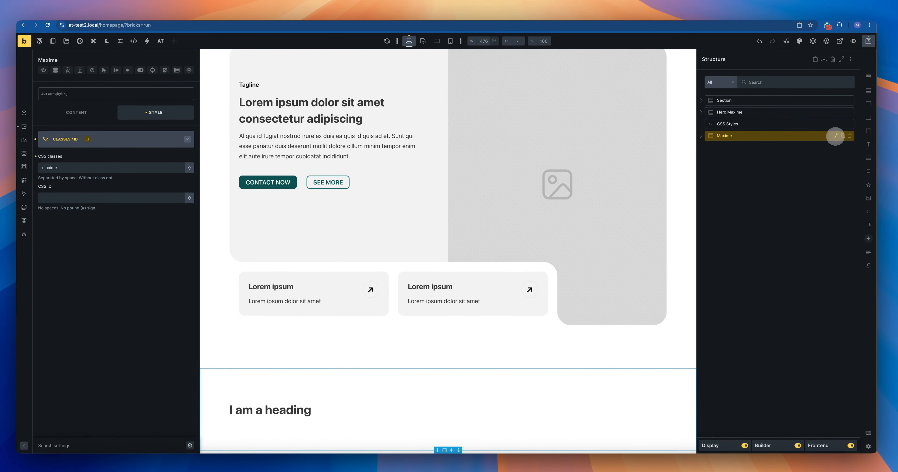
{"action": "left_click", "coordinate": [836, 136]}
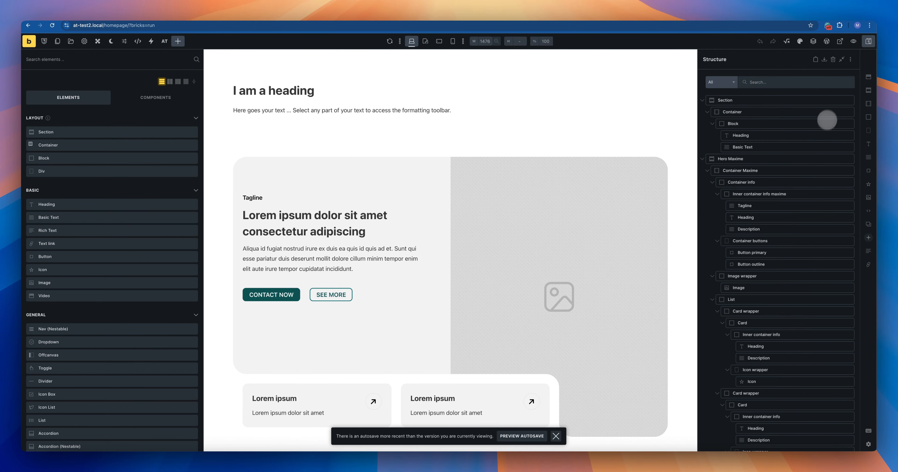
Detach the structure panel into a floating window, reposition it over the canvas and dock it back.
{"action": "left_click", "coordinate": [850, 59]}
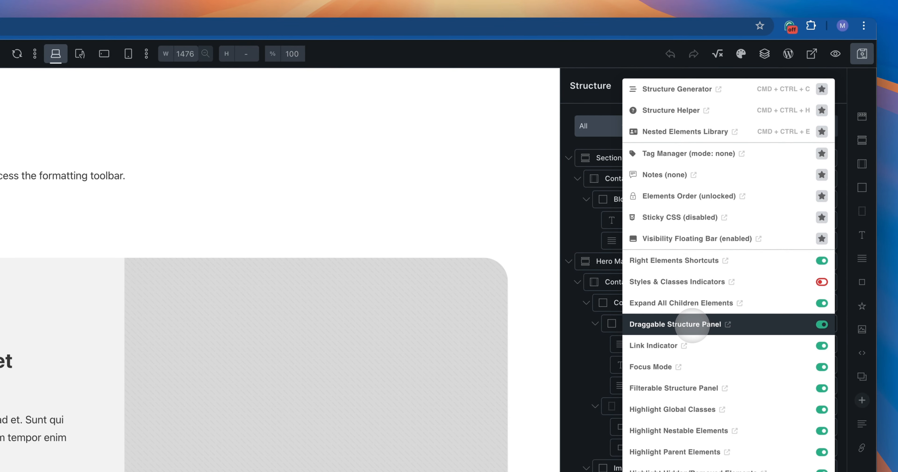
{"action": "left_click", "coordinate": [591, 86]}
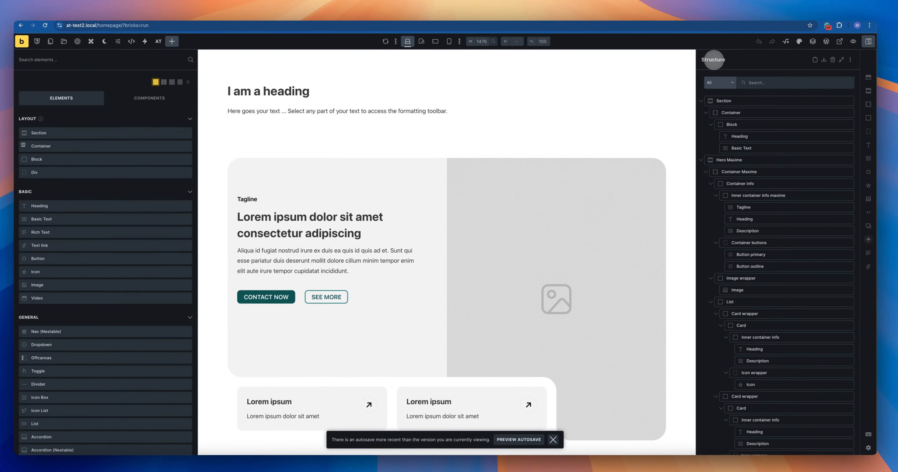
{"action": "double_click", "coordinate": [715, 59]}
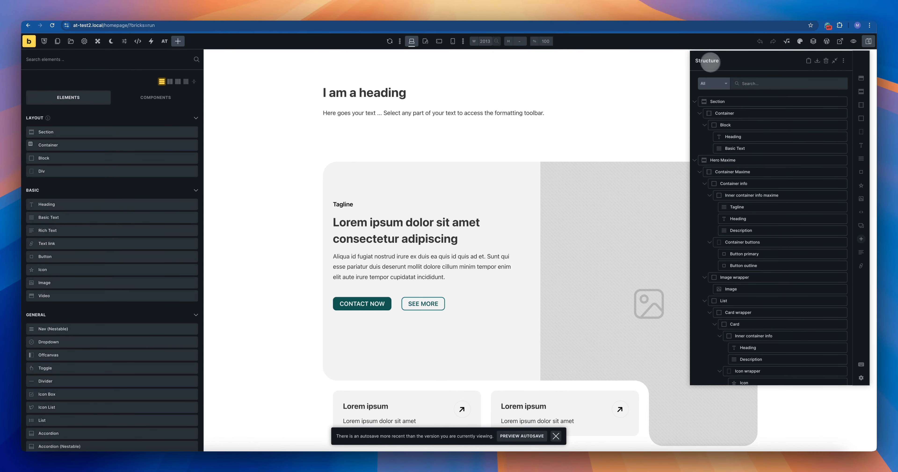
{"action": "left_click_drag", "start_coordinate": [714, 64], "coordinate": [645, 65]}
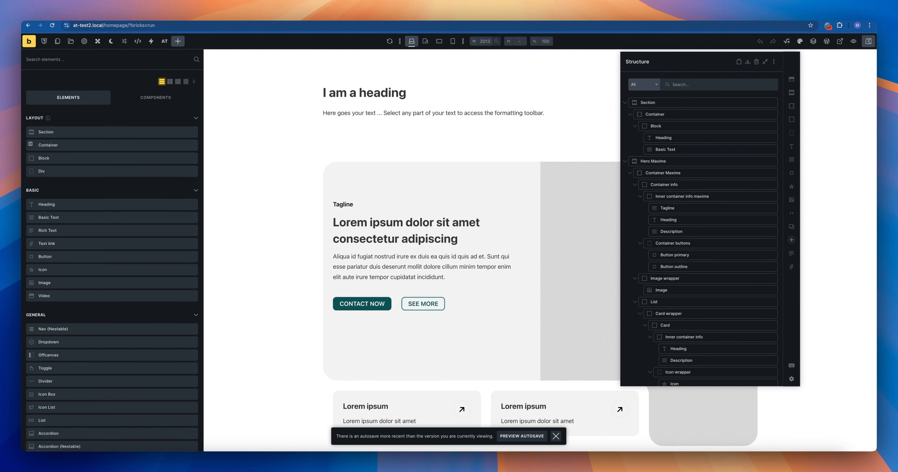
{"action": "left_click_drag", "start_coordinate": [646, 65], "coordinate": [716, 104]}
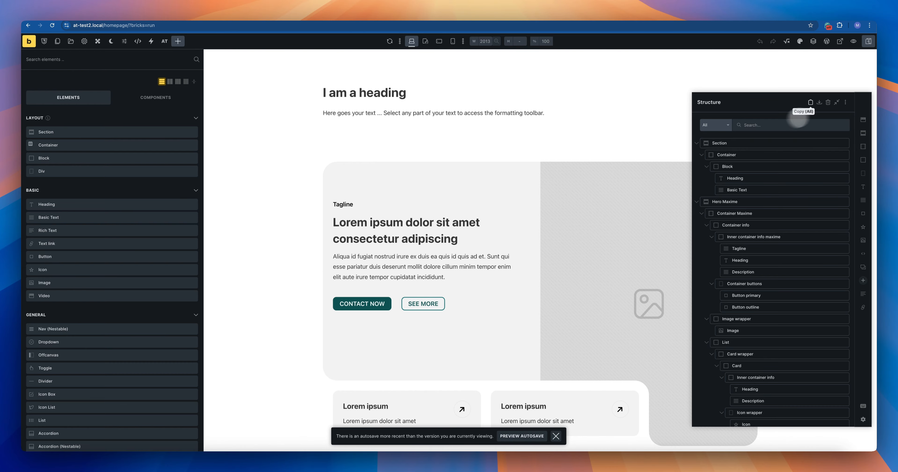
{"action": "left_click_drag", "start_coordinate": [724, 103], "coordinate": [674, 95]}
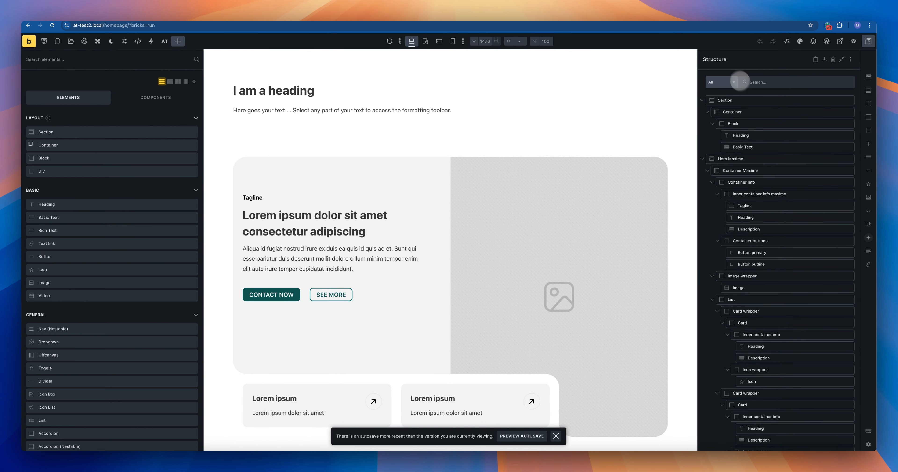
{"action": "left_click_drag", "start_coordinate": [720, 63], "coordinate": [627, 66]}
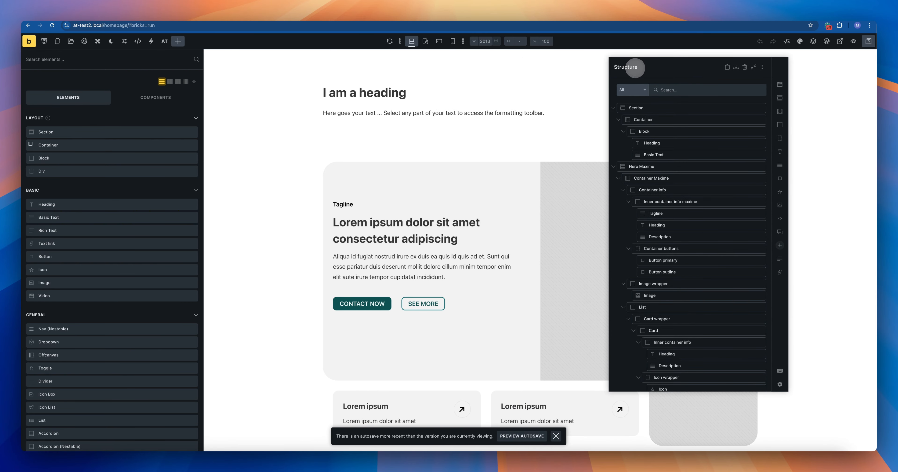
{"action": "left_click_drag", "start_coordinate": [635, 69], "coordinate": [637, 68]}
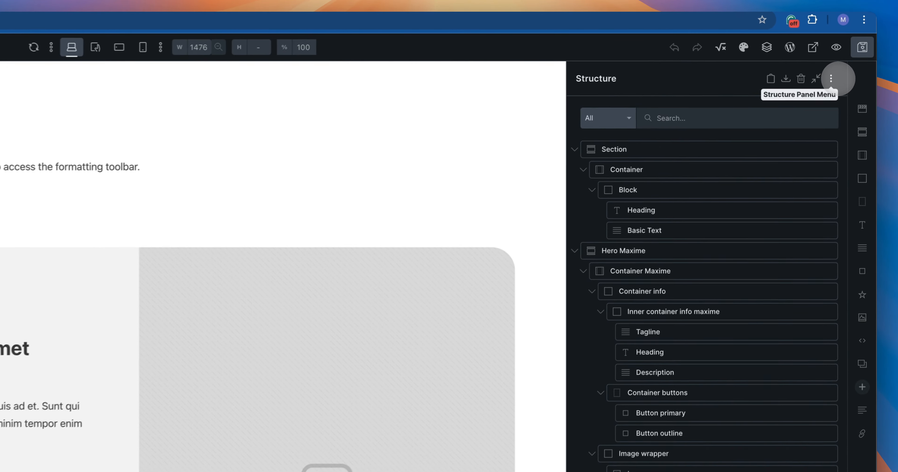
Set the link type of the heading in the first section to Internal post/page.
{"action": "left_click", "coordinate": [832, 78]}
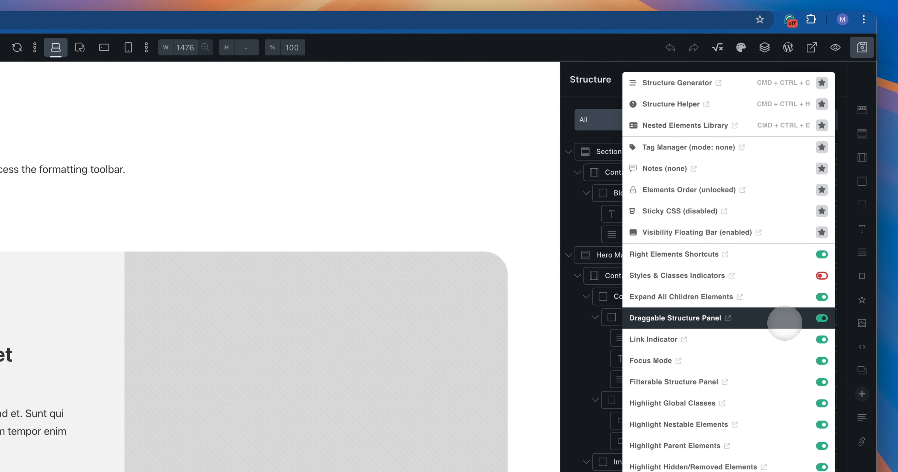
{"action": "left_click", "coordinate": [637, 213]}
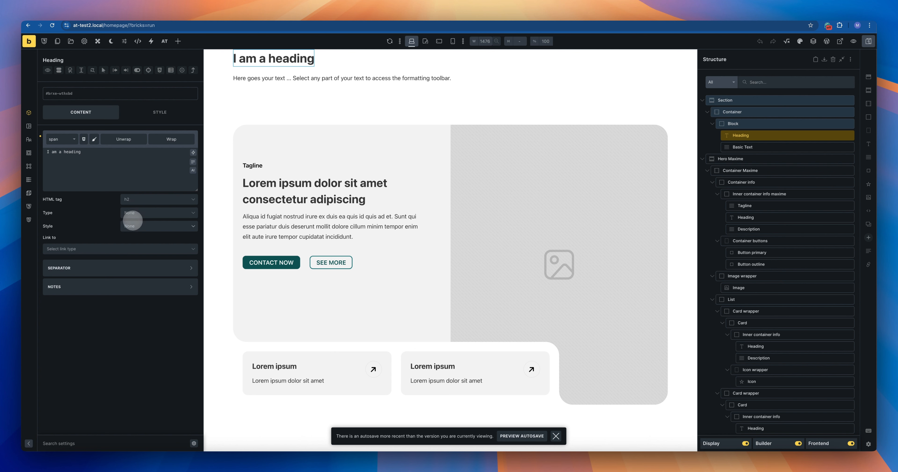
{"action": "left_click", "coordinate": [124, 248]}
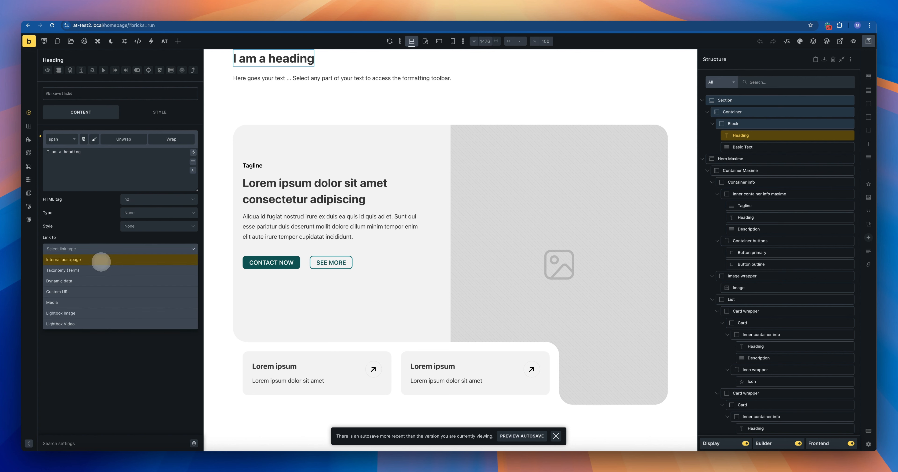
{"action": "left_click", "coordinate": [101, 260]}
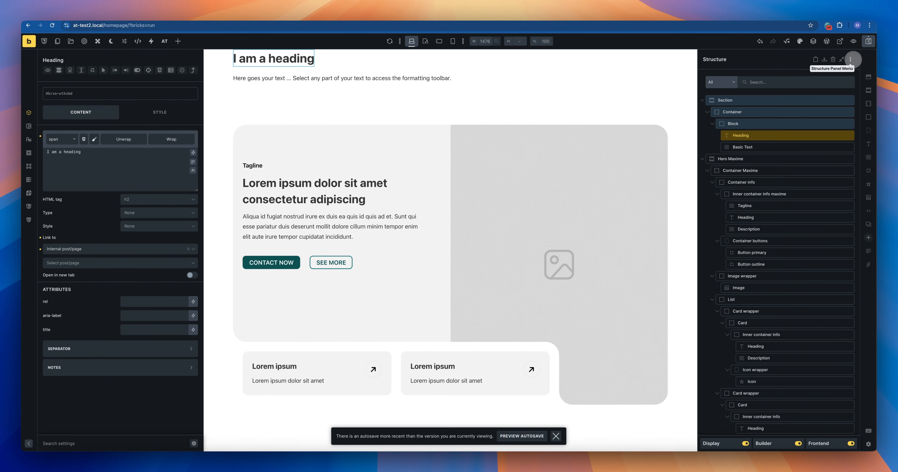
Use the Structure Helper to highlight elements wrapped in a link, and close it after checking the tree.
{"action": "left_click", "coordinate": [851, 60]}
{"action": "left_click", "coordinate": [765, 73]}
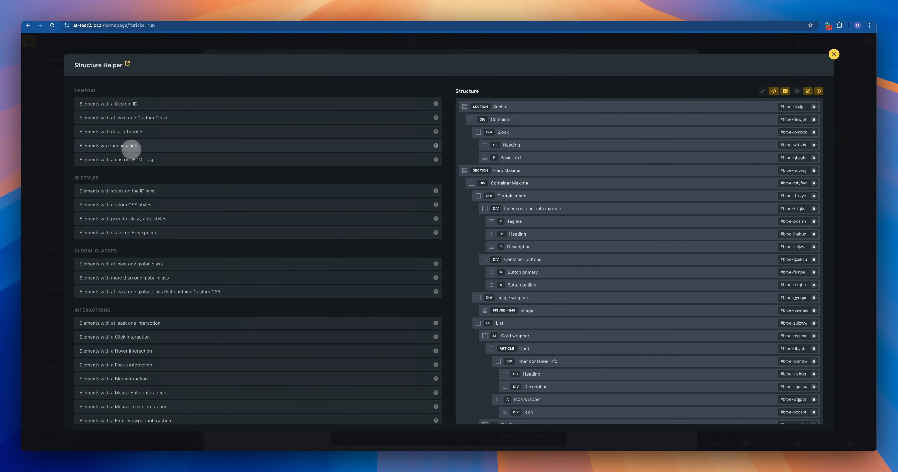
{"action": "left_click", "coordinate": [98, 146]}
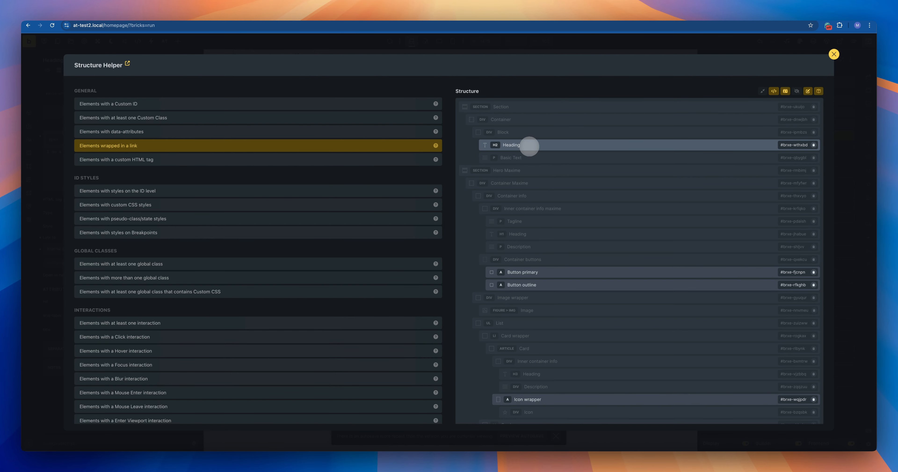
{"action": "left_click", "coordinate": [834, 54]}
Activate Focus Mode on the Container buttons element inside Hero Maxime.
{"action": "left_click", "coordinate": [851, 59]}
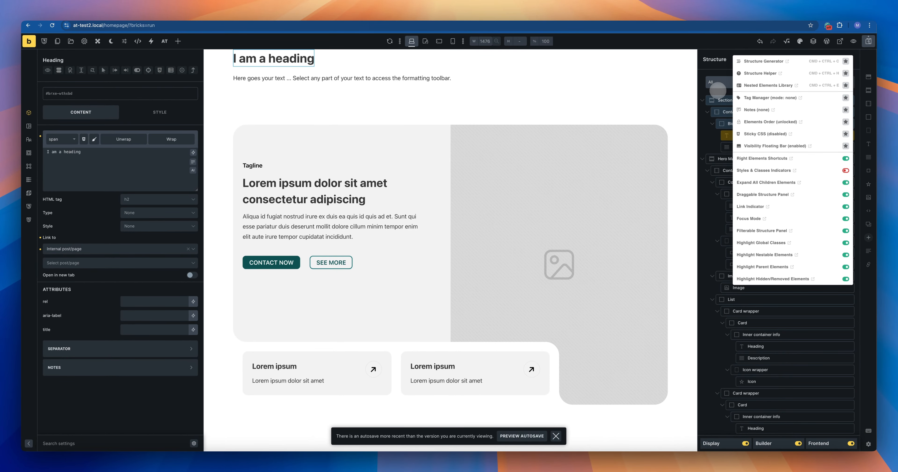
{"action": "left_click", "coordinate": [722, 88]}
{"action": "scroll", "coordinate": [765, 164], "scroll_direction": "down", "scroll_amount": 3}
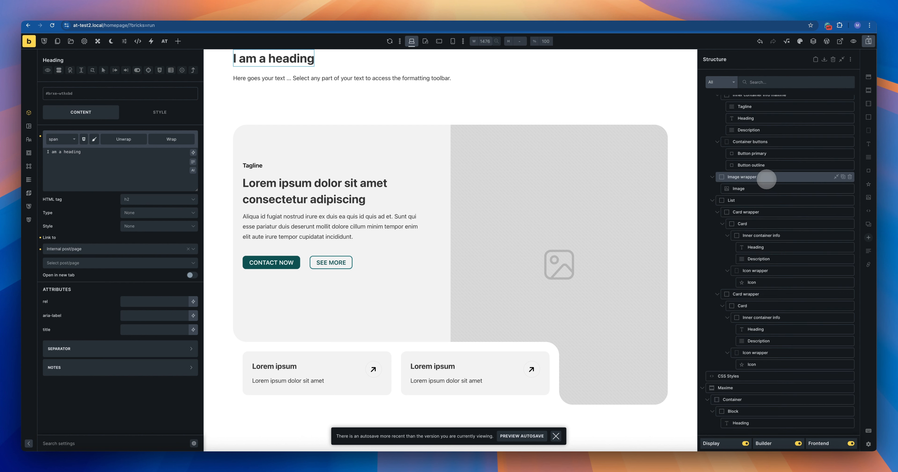
{"action": "scroll", "coordinate": [768, 179], "scroll_direction": "up", "scroll_amount": 5}
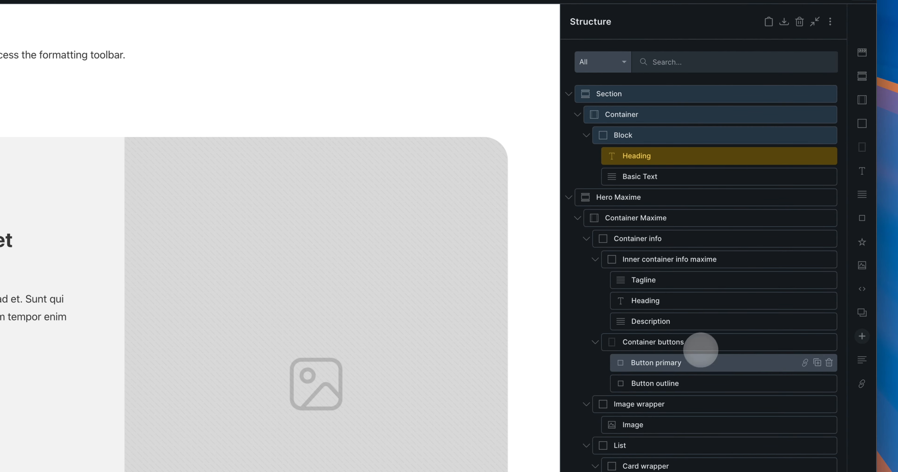
{"action": "left_click", "coordinate": [674, 344]}
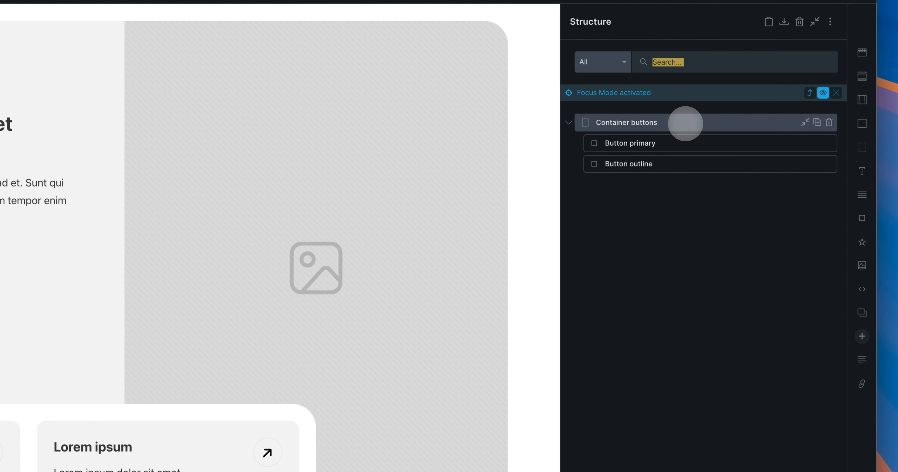
Select the Container buttons, Button primary and Button outline elements in turn within the focused structure.
{"action": "left_click", "coordinate": [686, 125]}
{"action": "left_click", "coordinate": [684, 142]}
{"action": "left_click", "coordinate": [684, 163]}
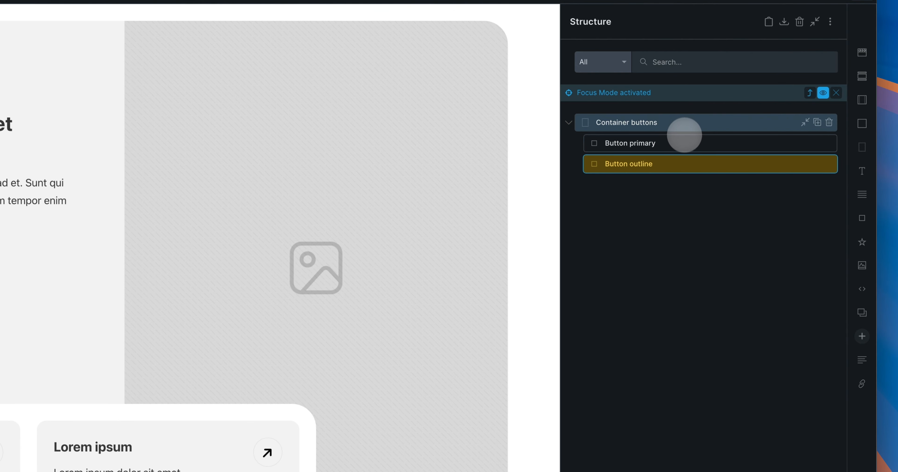
Select Container buttons in the focused structure, move the focus up to its parent Container info, and exit Focus Mode.
{"action": "left_click", "coordinate": [684, 124]}
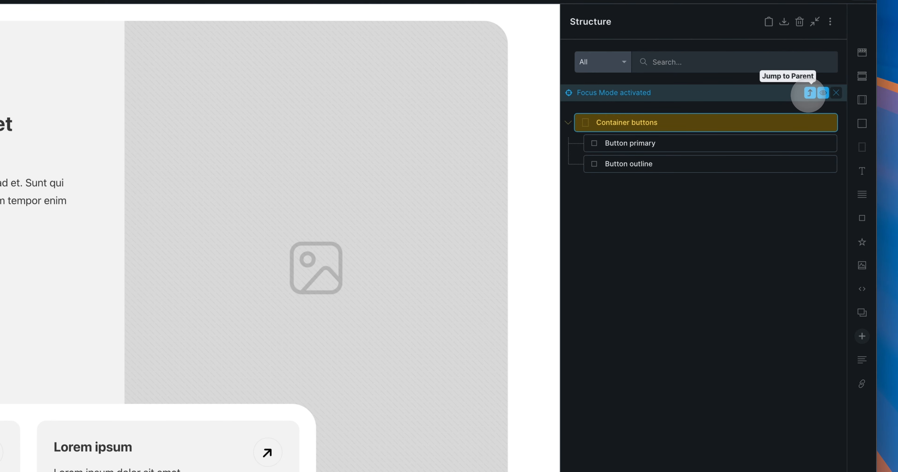
{"action": "left_click", "coordinate": [810, 93]}
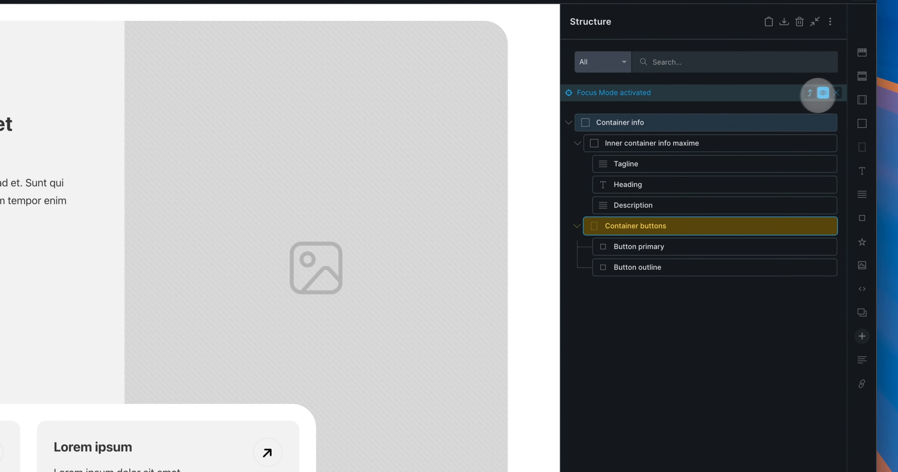
{"action": "left_click", "coordinate": [837, 93]}
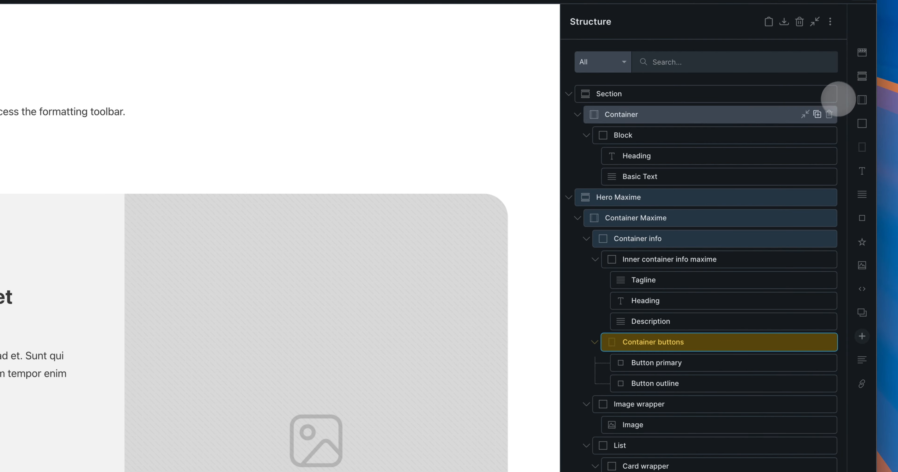
Duplicate the Hero Maxime section.
{"action": "left_click", "coordinate": [818, 197]}
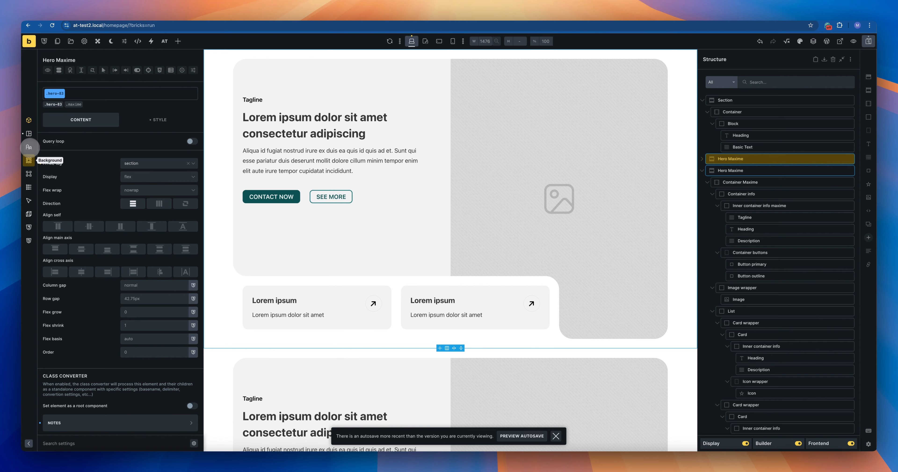
{"action": "left_click", "coordinate": [29, 160]}
{"action": "left_click", "coordinate": [193, 165]}
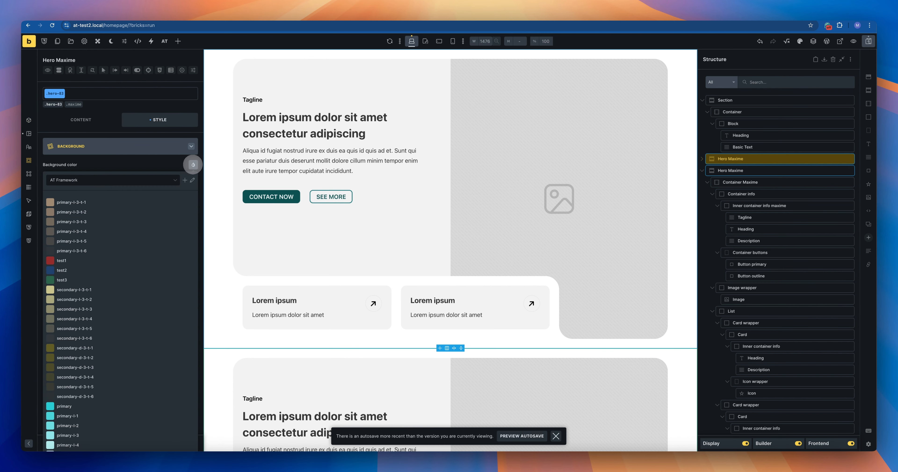
{"action": "left_click", "coordinate": [125, 199]}
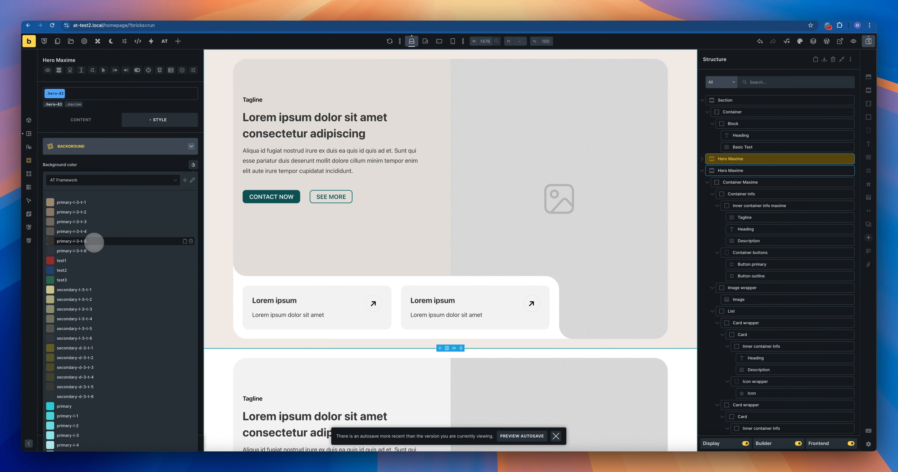
{"action": "left_click", "coordinate": [92, 281]}
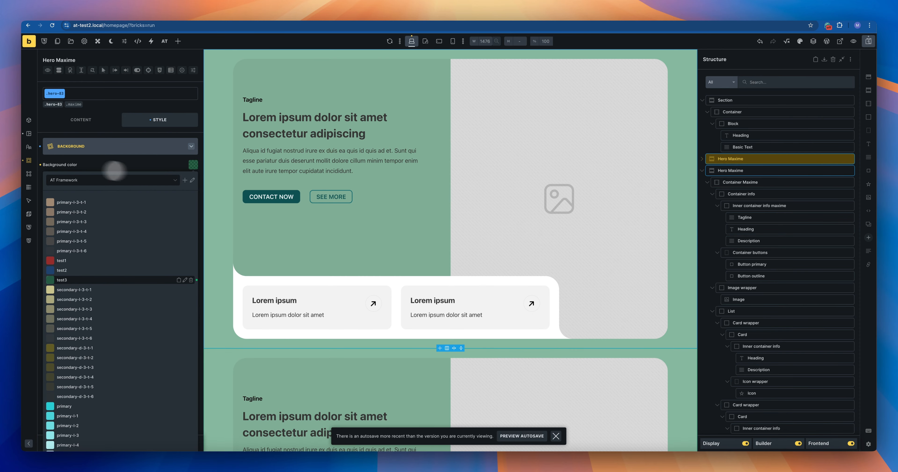
{"action": "left_click", "coordinate": [40, 164]}
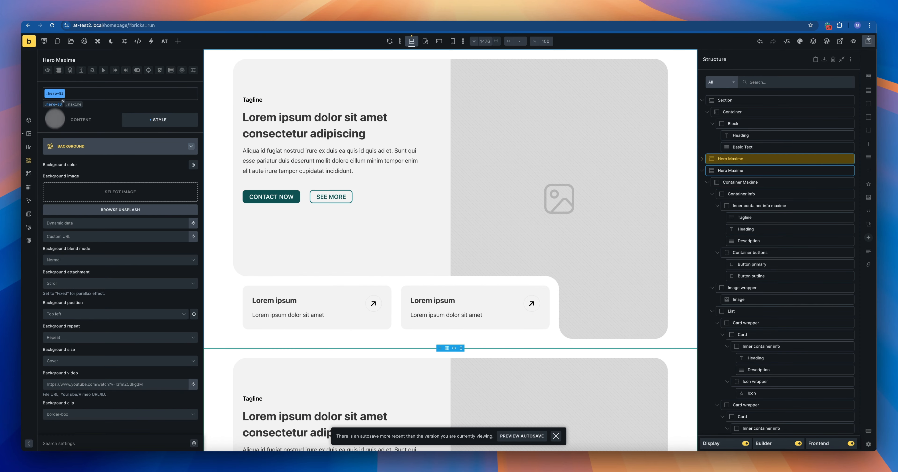
Set the first Hero Maxime section's background color to test3 at the element's ID level, with no class active.
{"action": "left_click", "coordinate": [55, 93]}
{"action": "left_click", "coordinate": [157, 119]}
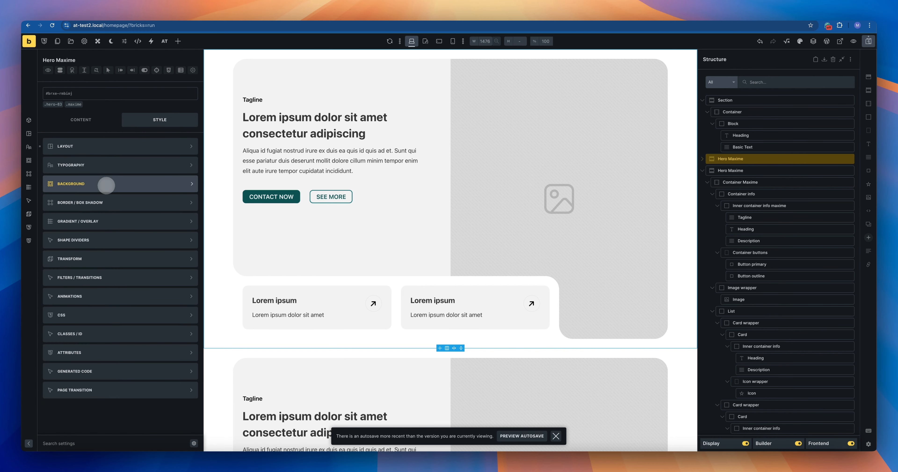
{"action": "left_click", "coordinate": [104, 183]}
{"action": "left_click", "coordinate": [193, 164]}
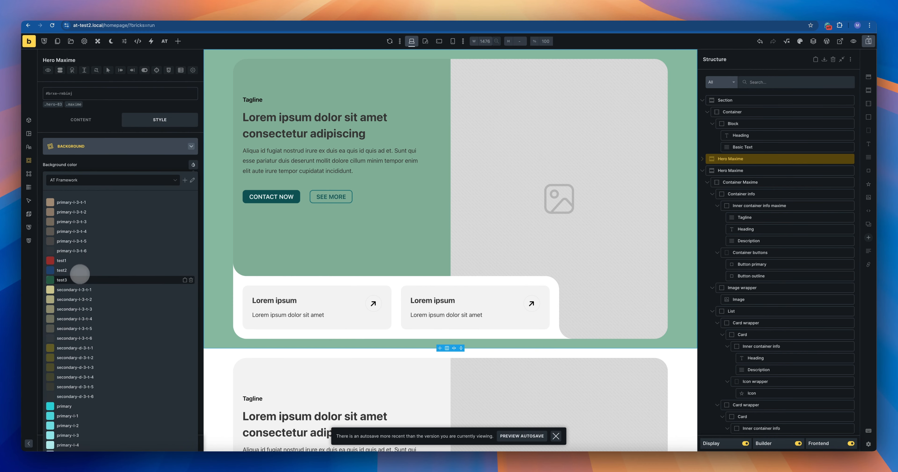
{"action": "left_click", "coordinate": [80, 280]}
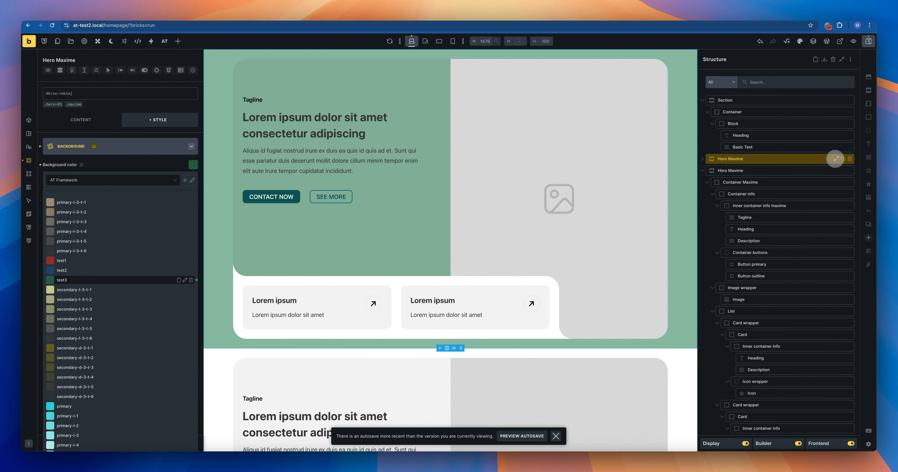
Collapse all children of both Hero Maxime sections in the structure.
{"action": "left_click", "coordinate": [836, 158]}
{"action": "left_click", "coordinate": [835, 159]}
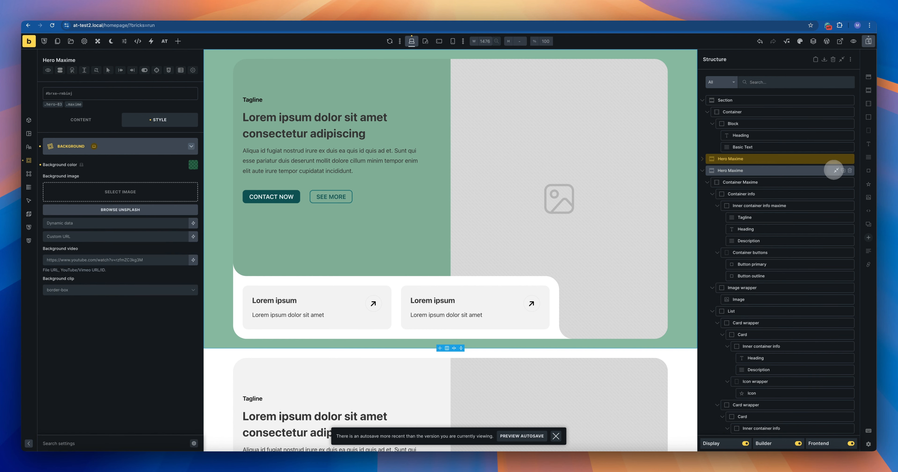
{"action": "left_click", "coordinate": [832, 171]}
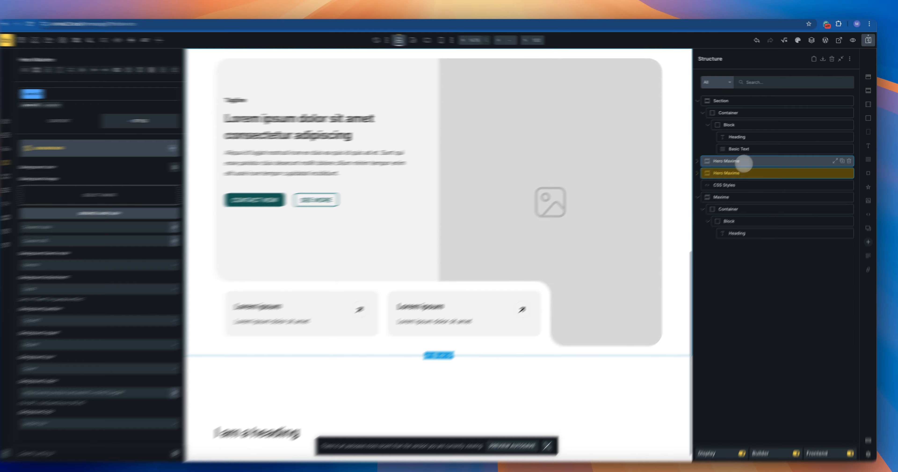
Rename the two Hero Maxime sections as Hero Maxime 1 and Hero Maxime 2.
{"action": "double_click", "coordinate": [745, 163]}
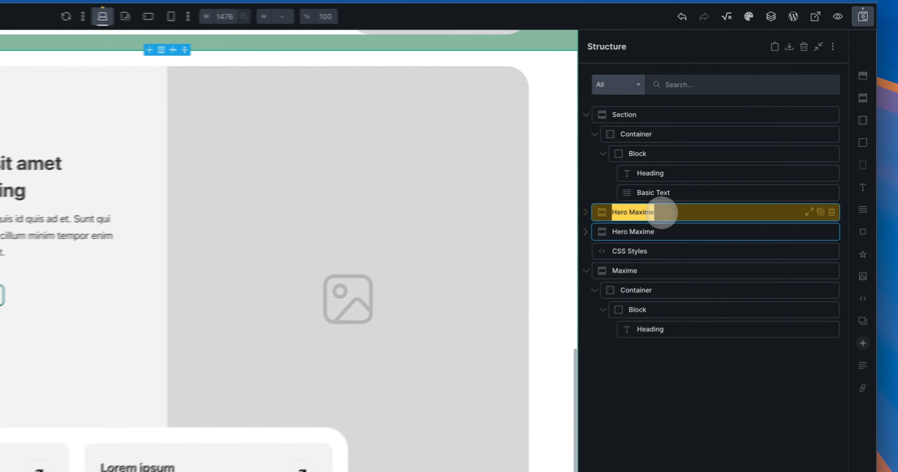
{"action": "type", "text": "1"}
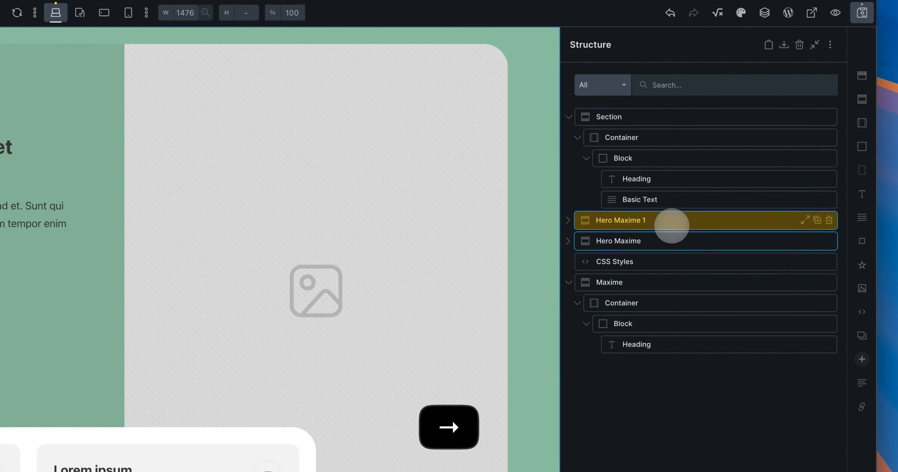
{"action": "double_click", "coordinate": [672, 240]}
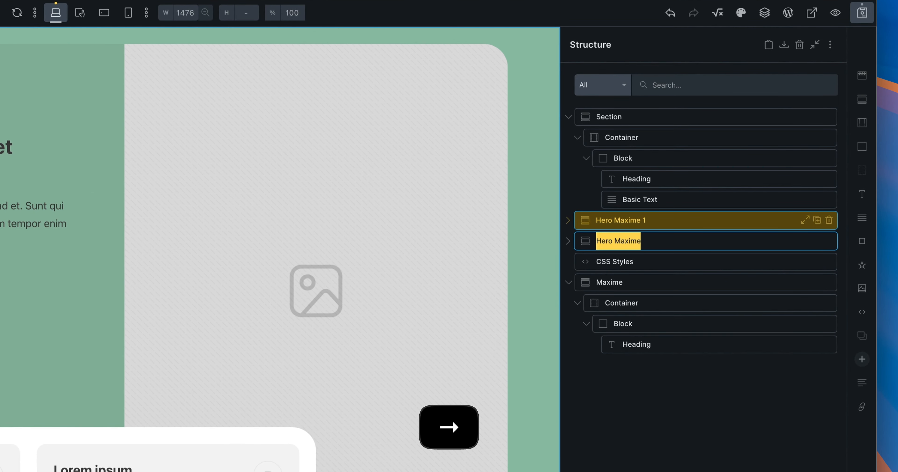
{"action": "key", "text": "Tab"}
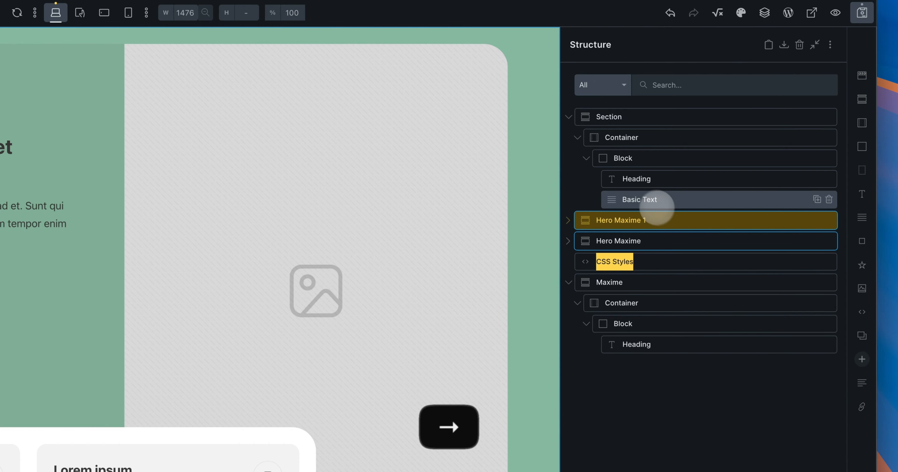
{"action": "double_click", "coordinate": [651, 240]}
{"action": "key", "text": "Right"}
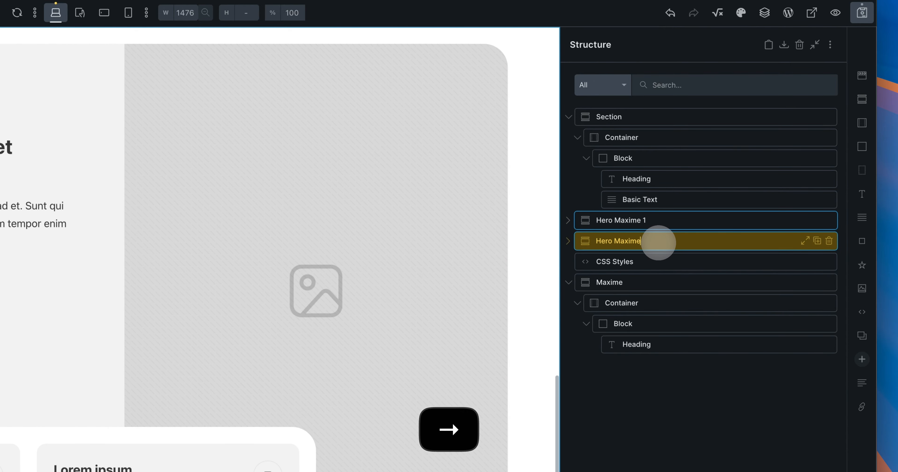
{"action": "type", "text": "2"}
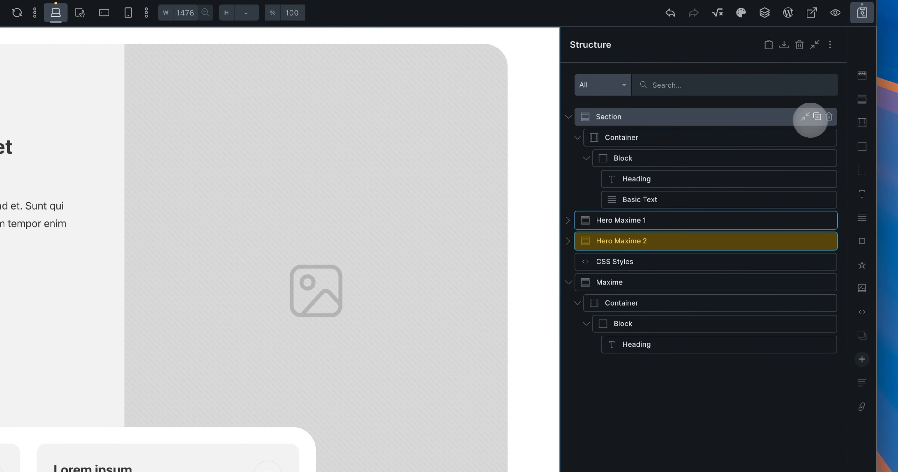
Delete the first section, named Section, and the Maxime section from the page structure.
{"action": "left_click", "coordinate": [830, 116]}
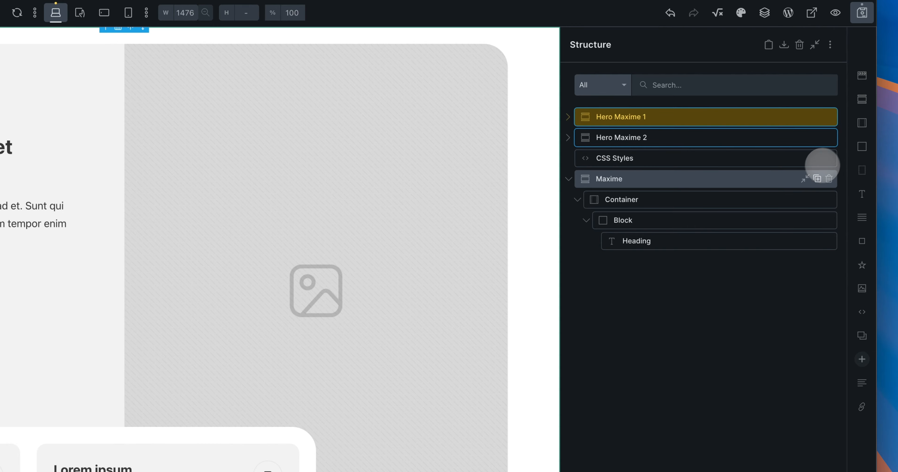
{"action": "left_click", "coordinate": [829, 178]}
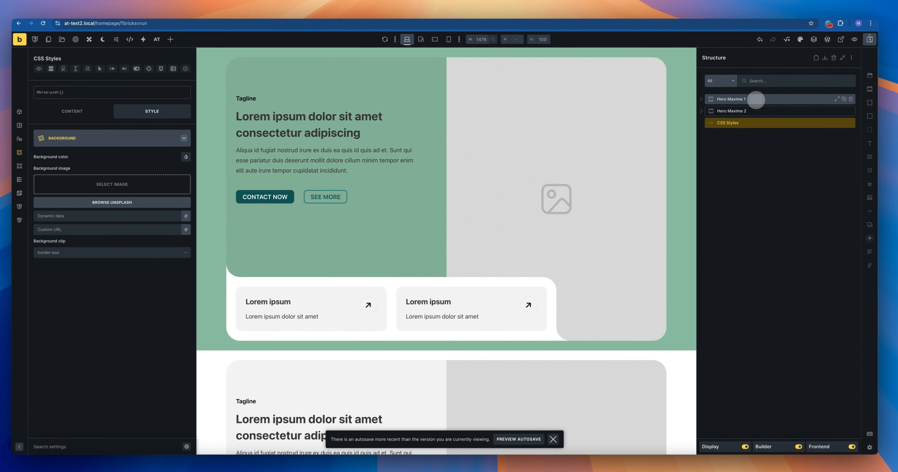
Expand the whole structure tree and activate Focus Mode on Inner container info maxime inside Hero Maxime 1.
{"action": "left_click", "coordinate": [740, 38]}
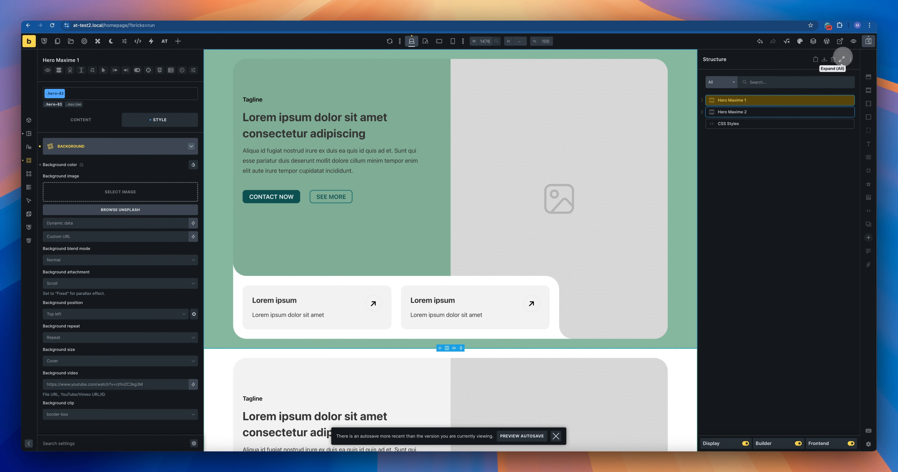
{"action": "left_click", "coordinate": [842, 59]}
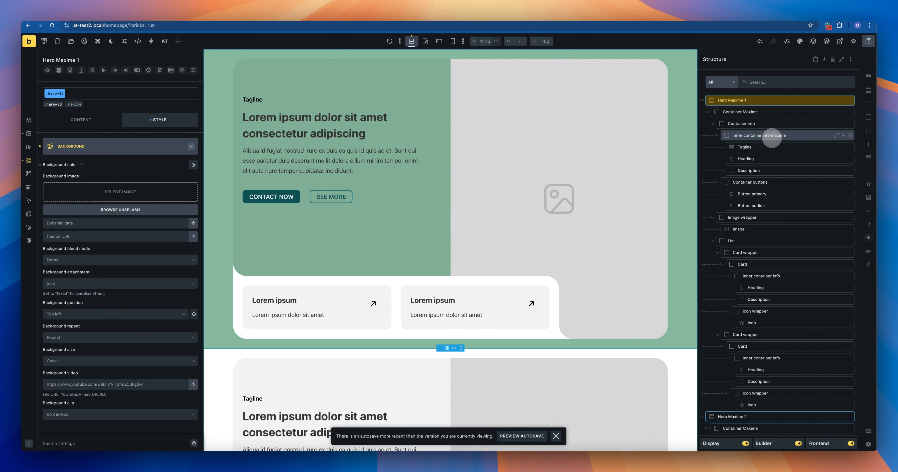
{"action": "left_click", "coordinate": [773, 136], "text": "alt"}
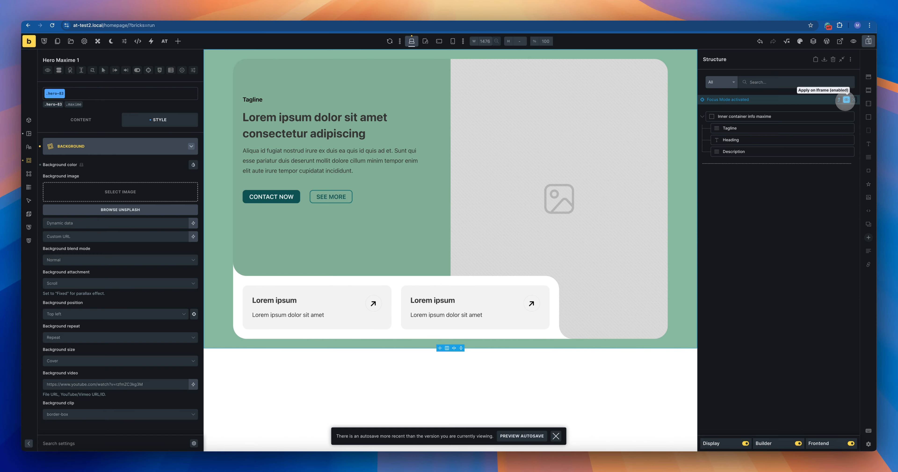
Turn off applying Focus Mode to the iframe, check both hero sections on the canvas, and exit Focus Mode.
{"action": "left_click", "coordinate": [847, 100]}
{"action": "scroll", "coordinate": [511, 200], "scroll_direction": "down", "scroll_amount": 3}
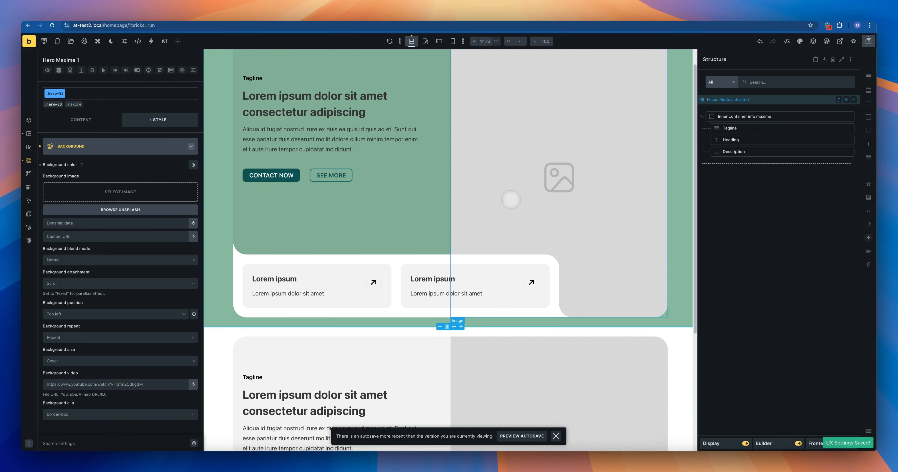
{"action": "scroll", "coordinate": [511, 199], "scroll_direction": "down", "scroll_amount": 1}
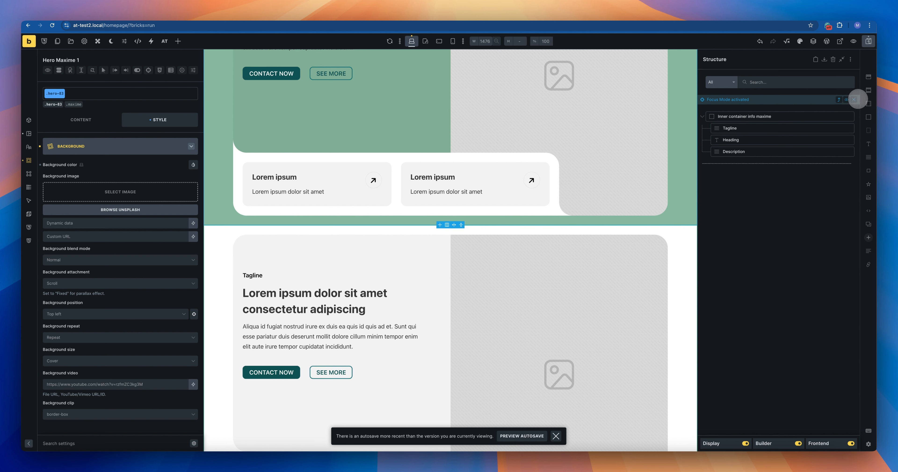
{"action": "left_click", "coordinate": [854, 99]}
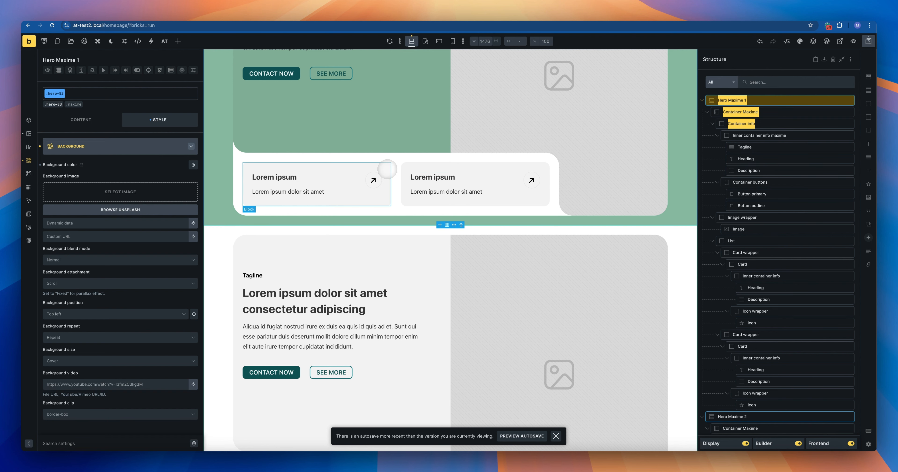
Focus on the Hero Maxime 1 heading from the canvas, move the focus up parent by parent to the section, and exit Focus Mode.
{"action": "scroll", "coordinate": [389, 169], "scroll_direction": "up", "scroll_amount": 4}
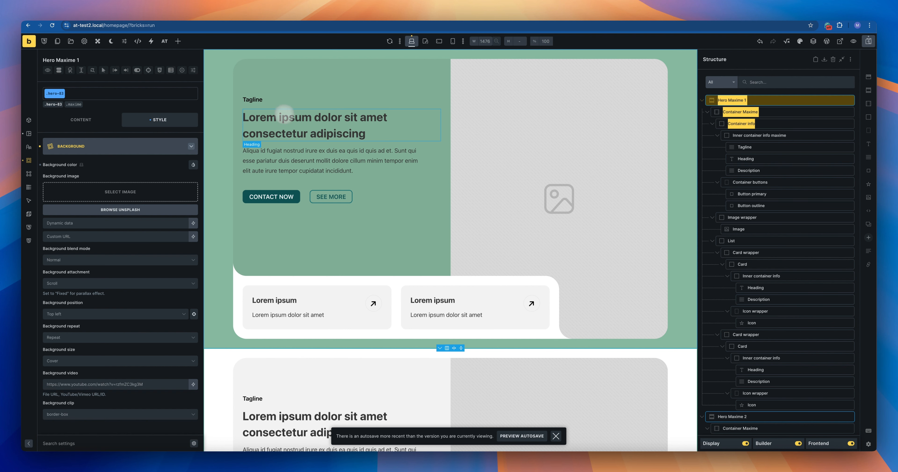
{"action": "left_click", "coordinate": [304, 120], "text": "super"}
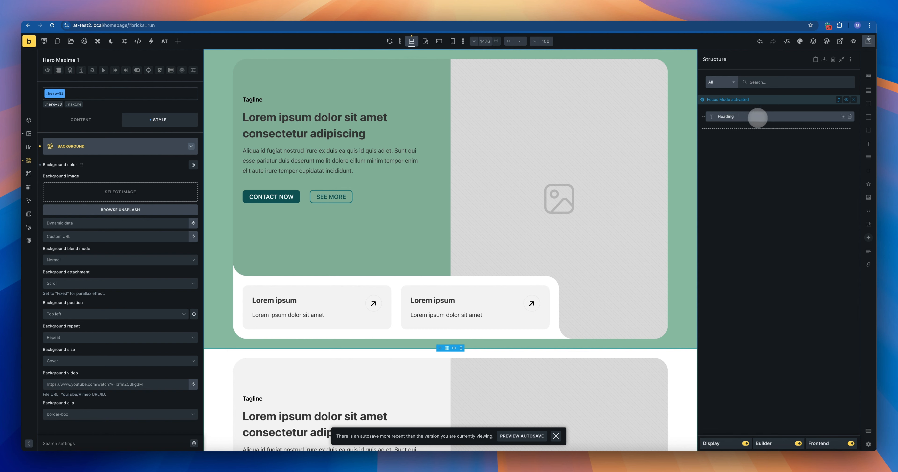
{"action": "left_click", "coordinate": [838, 99]}
{"action": "left_click", "coordinate": [839, 100]}
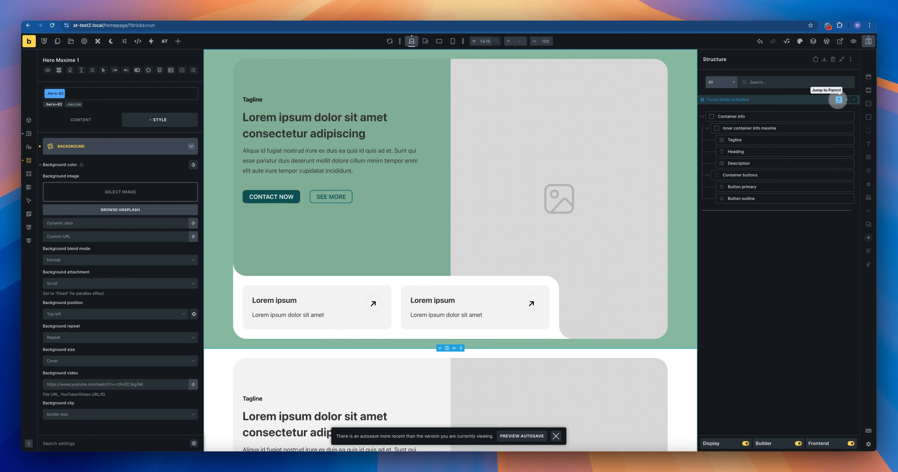
{"action": "left_click", "coordinate": [838, 100]}
{"action": "left_click", "coordinate": [839, 100]}
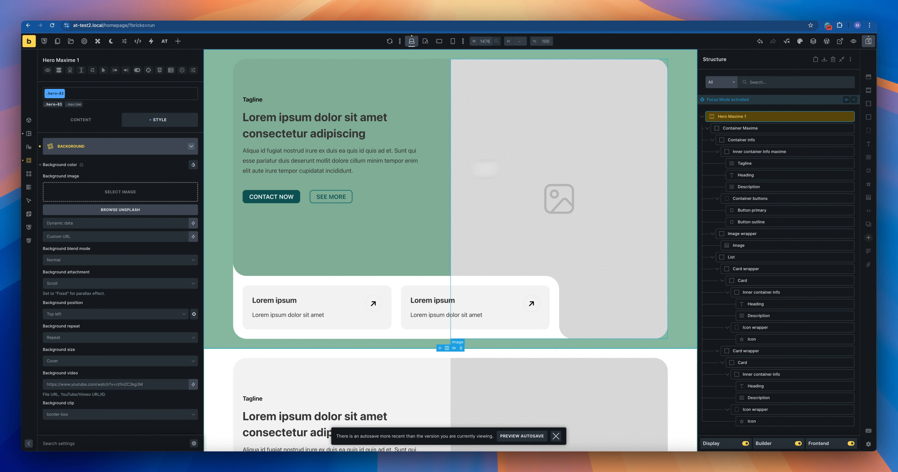
{"action": "left_click", "coordinate": [855, 100]}
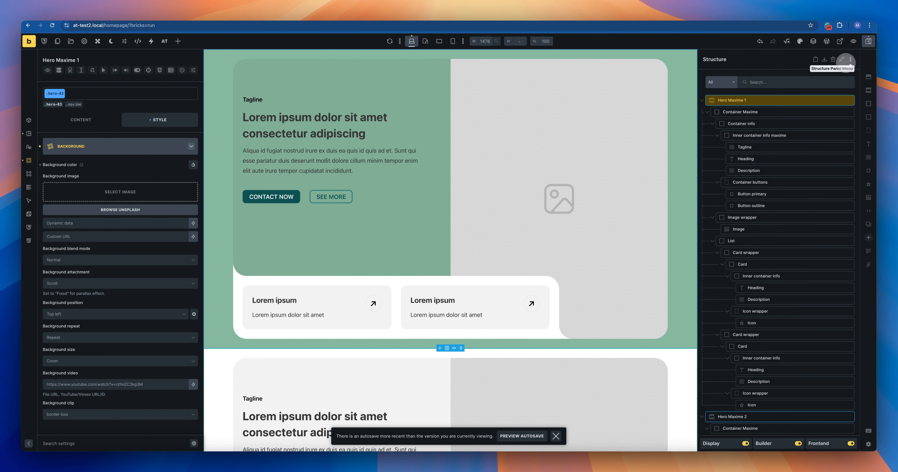
Review the structure panel's feature options, including Focus Mode and Filterable Structure Panel.
{"action": "left_click", "coordinate": [851, 59]}
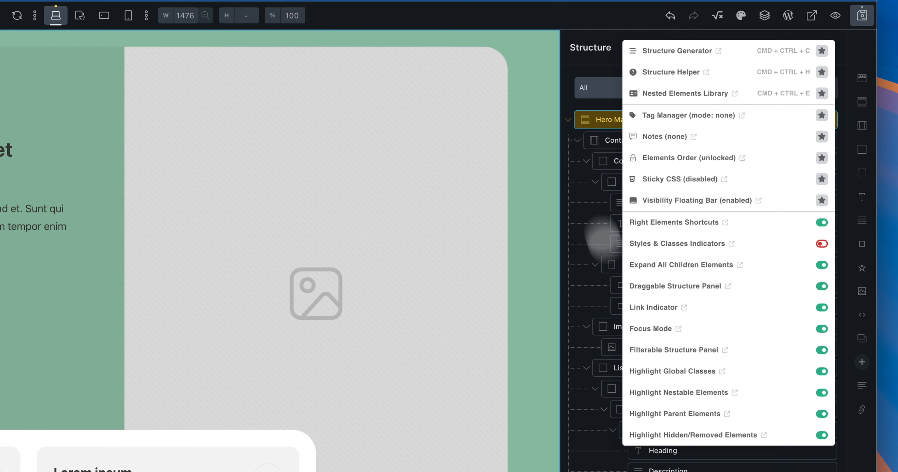
{"action": "left_click", "coordinate": [573, 63]}
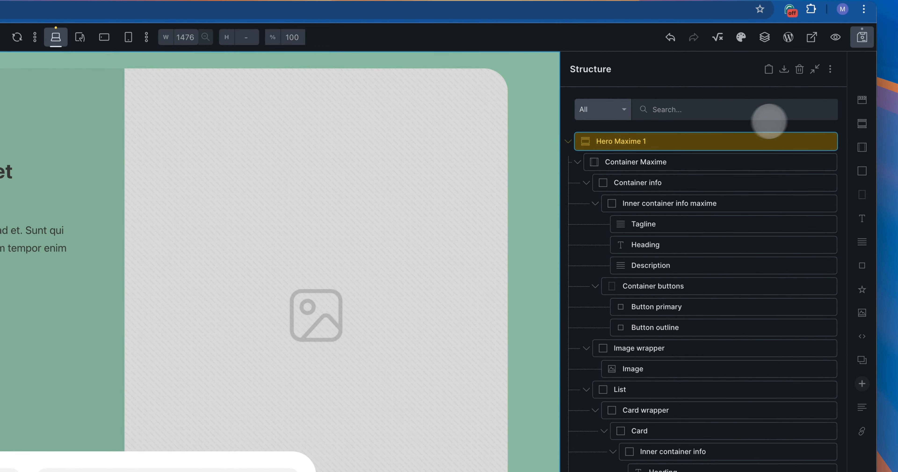
{"action": "left_click", "coordinate": [831, 70]}
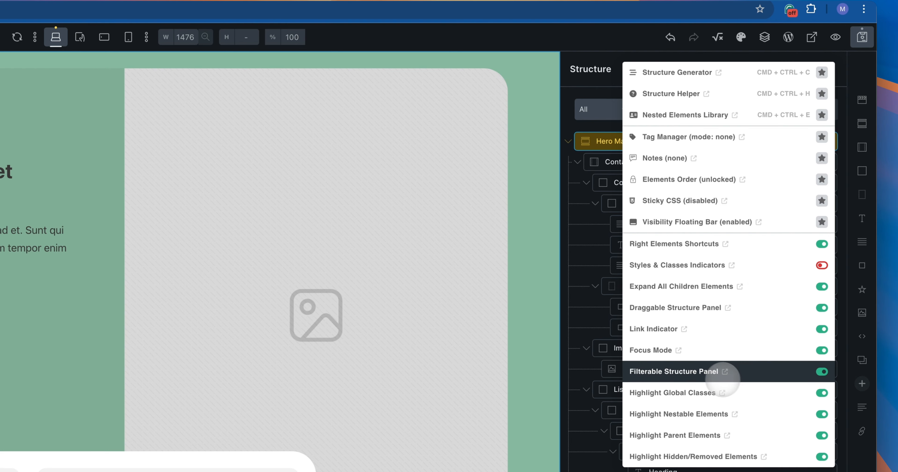
Turn the Filterable Structure Panel feature off and back on.
{"action": "left_click", "coordinate": [726, 372]}
{"action": "left_click", "coordinate": [593, 96]}
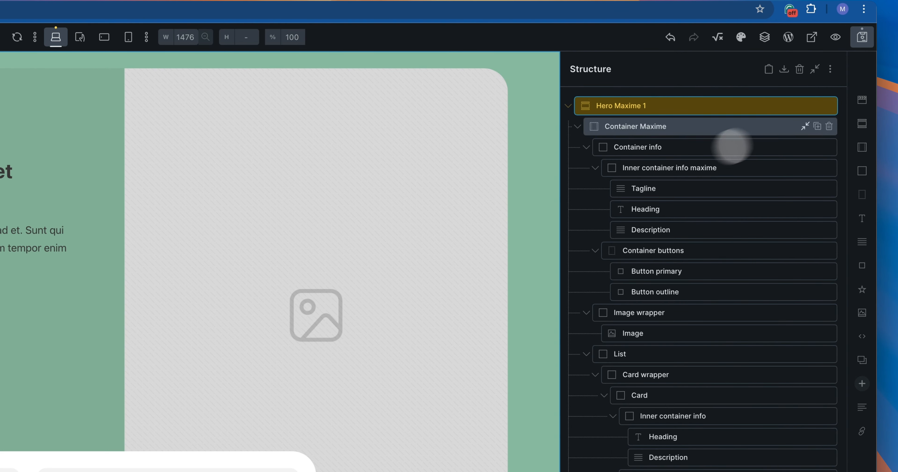
{"action": "left_click", "coordinate": [831, 70]}
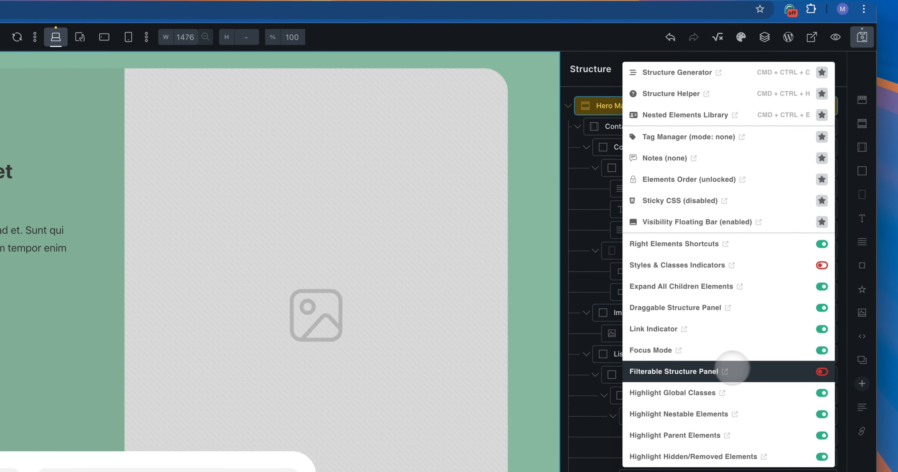
{"action": "left_click", "coordinate": [705, 371]}
{"action": "left_click", "coordinate": [586, 92]}
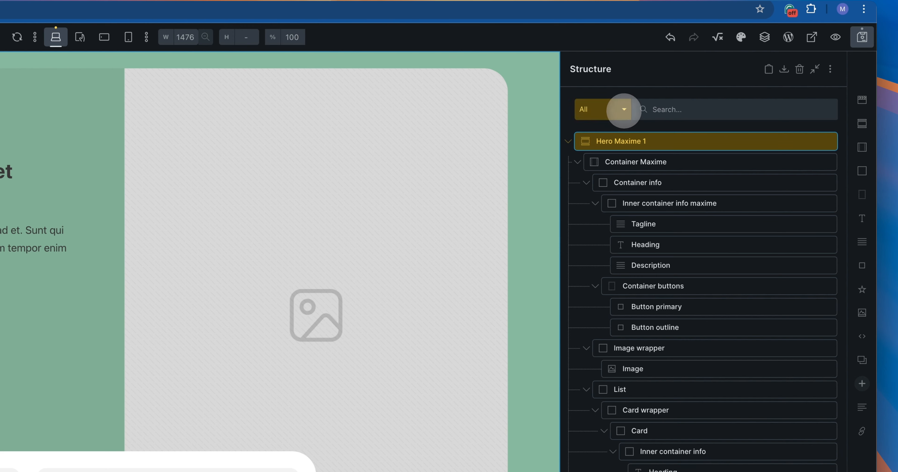
Try the CSS Class filter scope, return it to All, and search the structure for Tagline.
{"action": "left_click", "coordinate": [621, 108]}
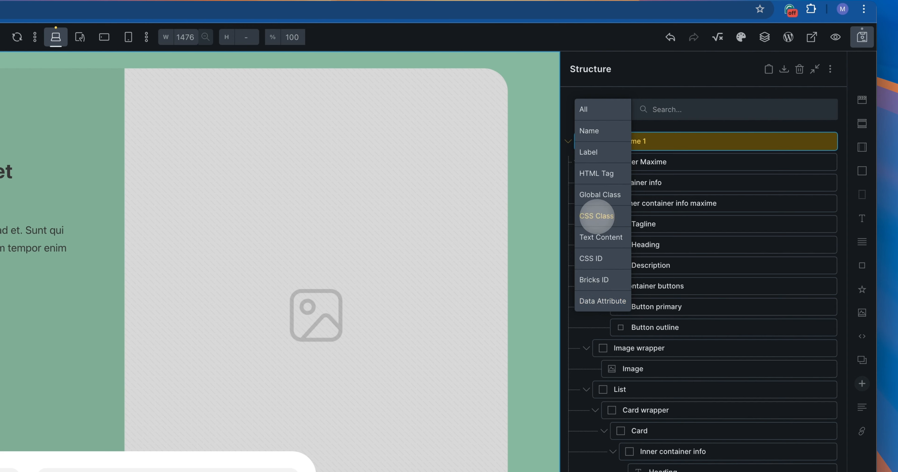
{"action": "left_click", "coordinate": [595, 215]}
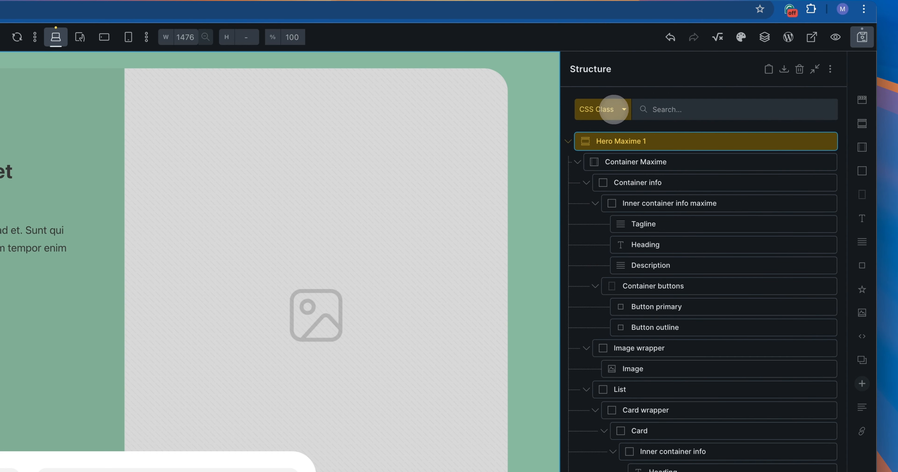
{"action": "left_click", "coordinate": [614, 109]}
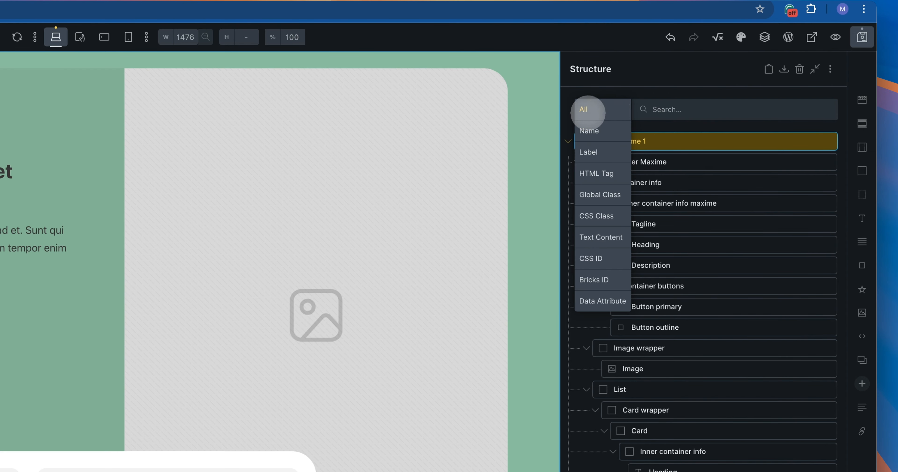
{"action": "left_click", "coordinate": [589, 109]}
{"action": "left_click", "coordinate": [725, 113]}
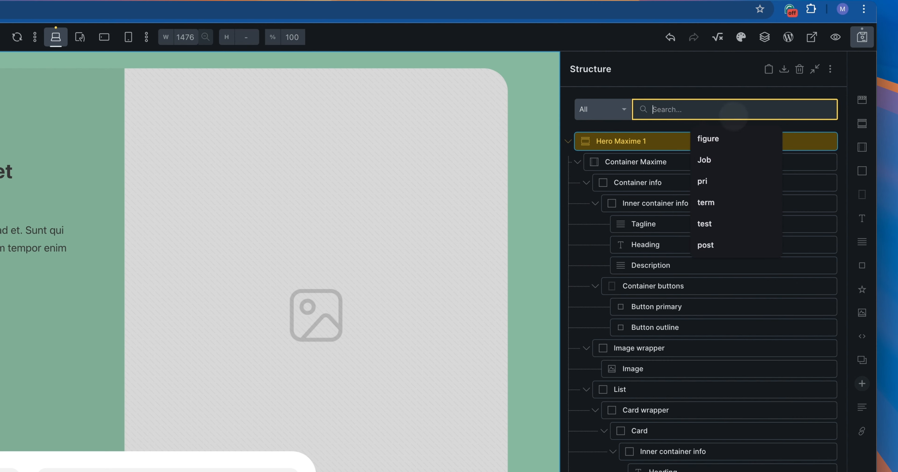
{"action": "type", "text": "Tagline"}
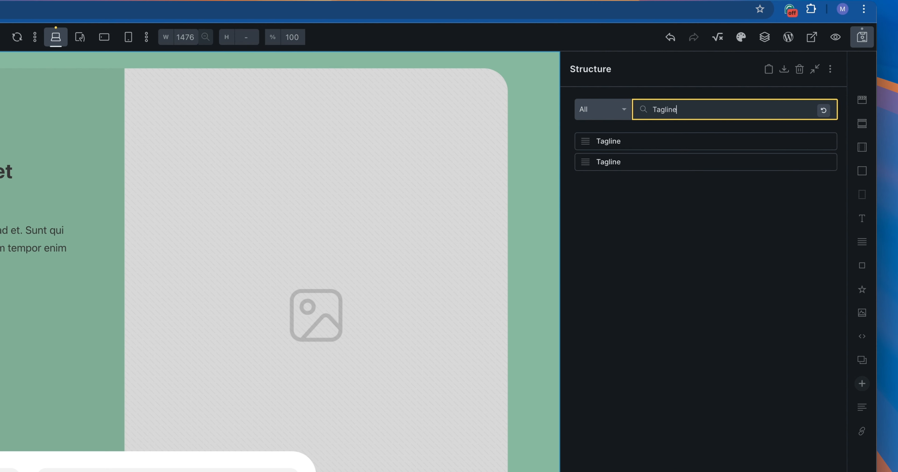
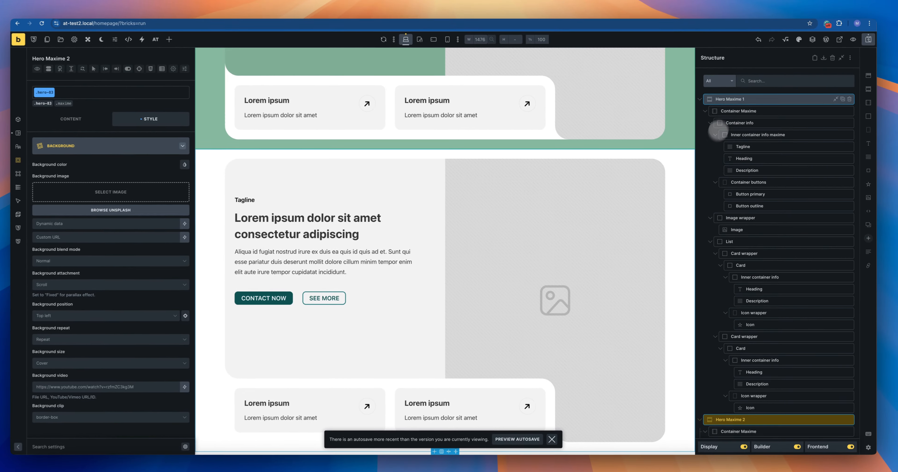
Select Hero Maxime 1, deactivate its maxime class, and examine the structure for elements highlighted as sharing its active global class.
{"action": "left_click", "coordinate": [731, 98]}
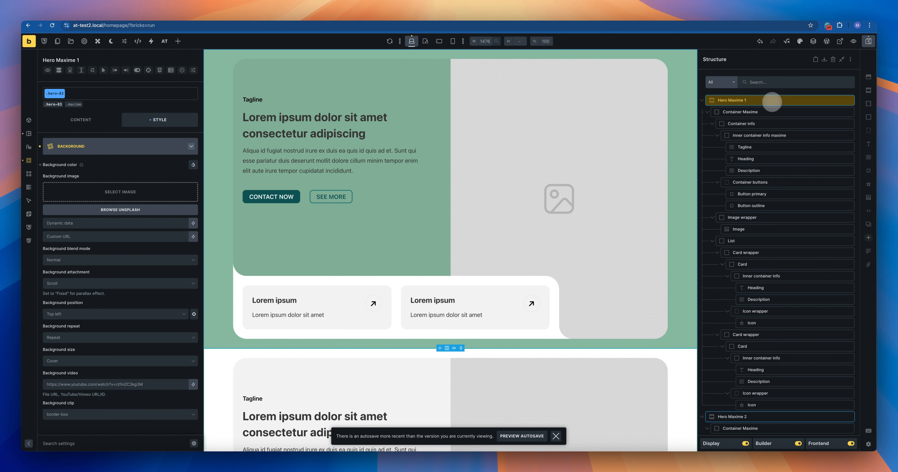
{"action": "scroll", "coordinate": [772, 150], "scroll_direction": "down", "scroll_amount": 7}
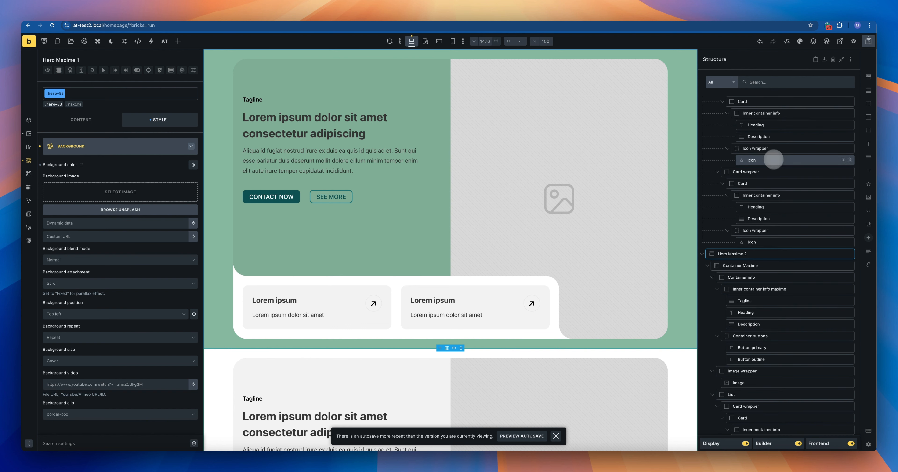
{"action": "scroll", "coordinate": [756, 254], "scroll_direction": "up", "scroll_amount": 7}
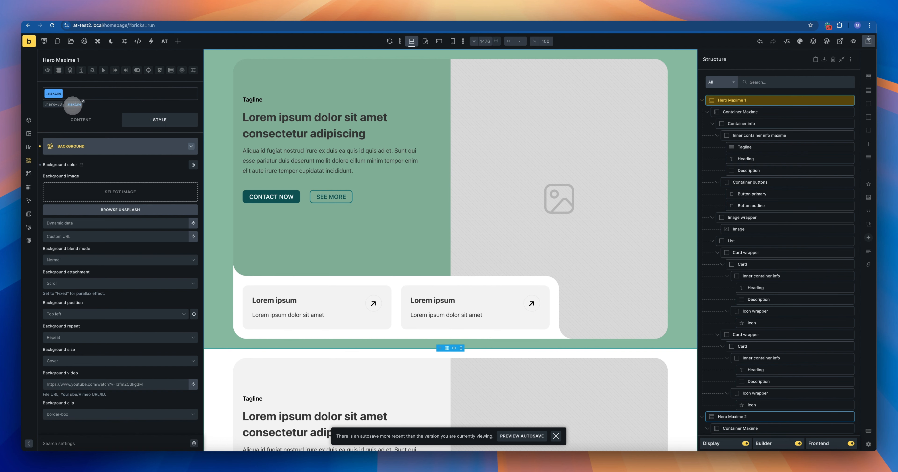
{"action": "left_click", "coordinate": [73, 104]}
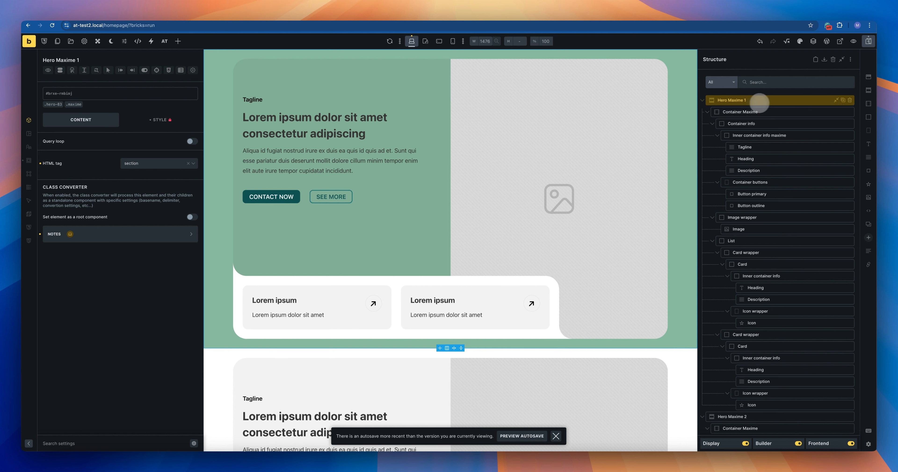
{"action": "scroll", "coordinate": [769, 103], "scroll_direction": "down", "scroll_amount": 4}
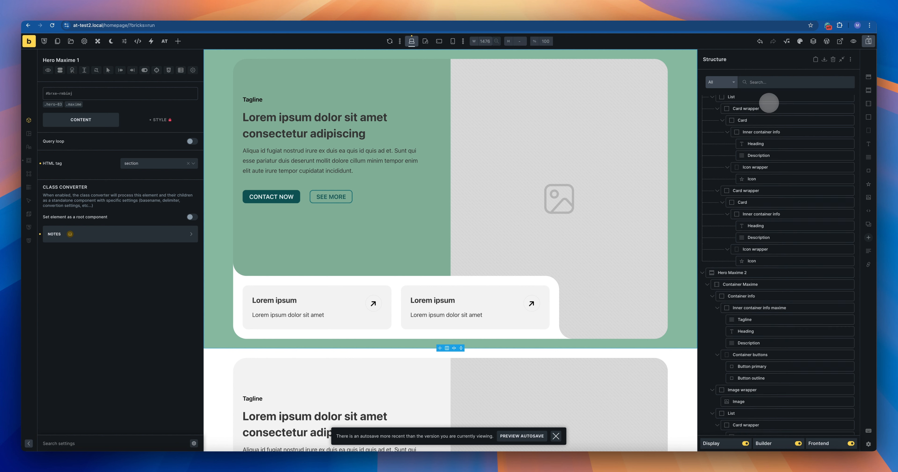
{"action": "scroll", "coordinate": [769, 102], "scroll_direction": "up", "scroll_amount": 4}
{"action": "scroll", "coordinate": [769, 103], "scroll_direction": "up", "scroll_amount": 1}
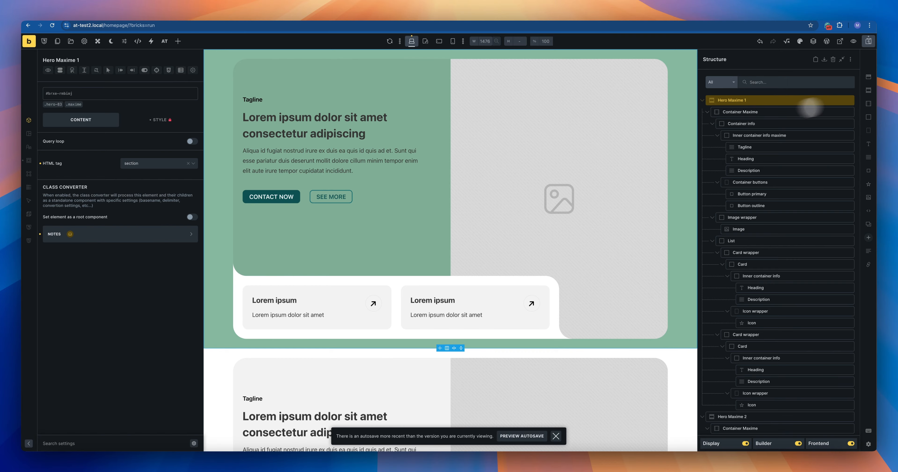
Review the structure panel's highlight options and collapse the whole structure tree.
{"action": "left_click", "coordinate": [851, 59]}
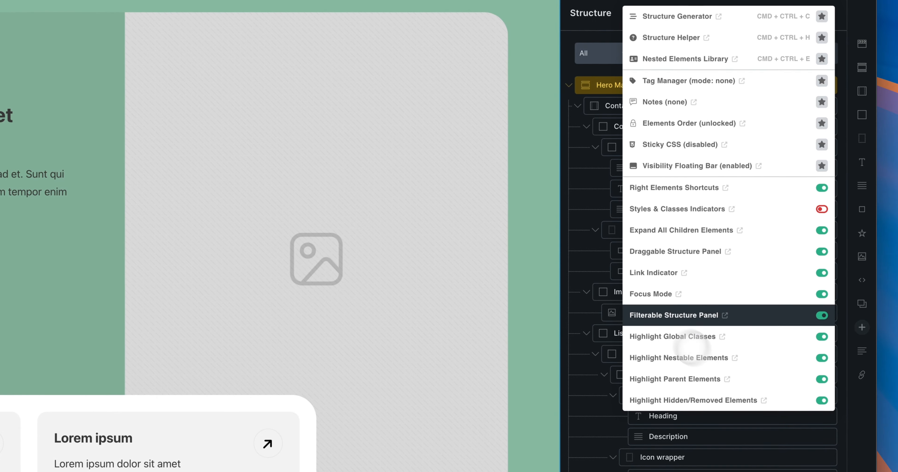
{"action": "left_click", "coordinate": [583, 255]}
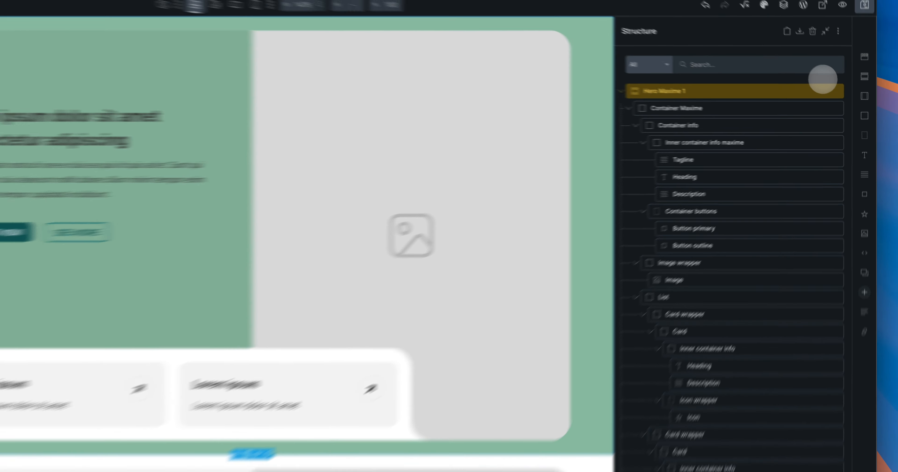
{"action": "left_click", "coordinate": [815, 12]}
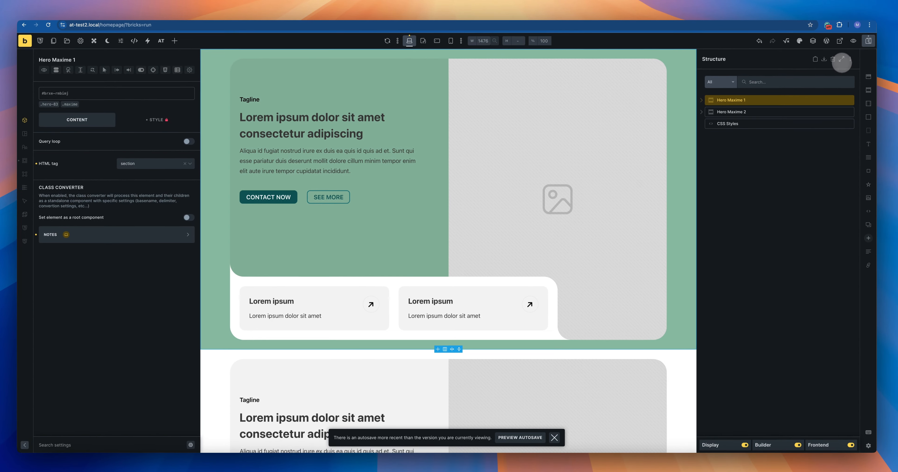
Search the elements for "nesta" and add an Accordion (Nestable) to the page.
{"action": "left_click", "coordinate": [809, 157]}
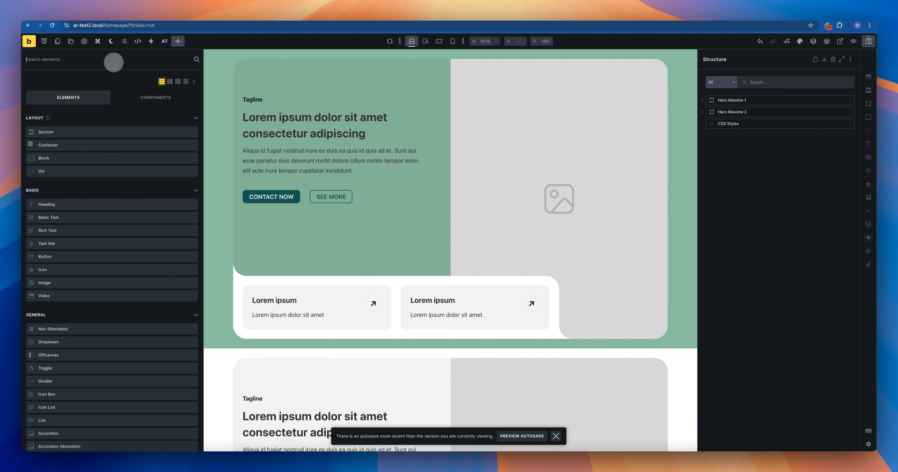
{"action": "left_click", "coordinate": [114, 62]}
{"action": "type", "text": "nesta"}
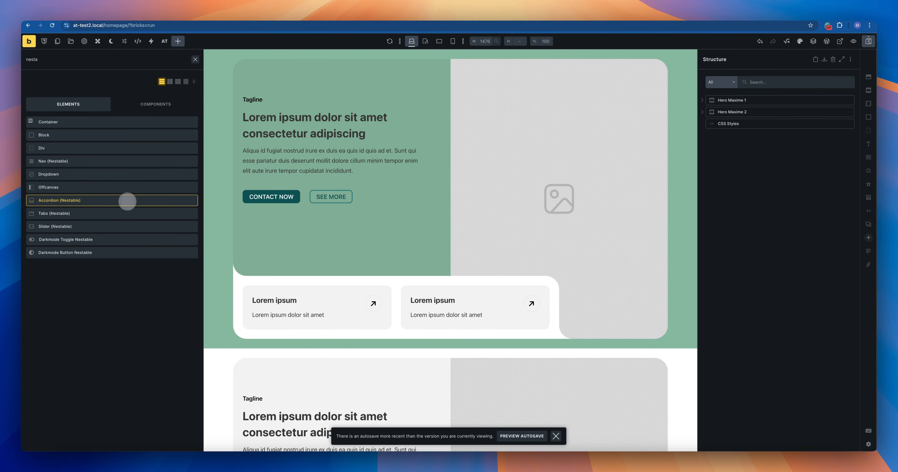
{"action": "left_click", "coordinate": [788, 136]}
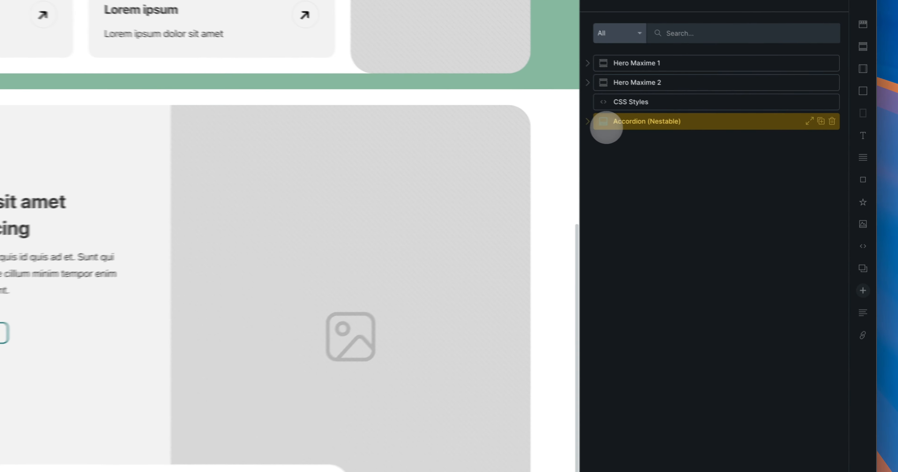
Check the nestable highlight on the Accordion (Nestable) by selecting CSS Styles, and expand all of the accordion's children.
{"action": "left_click", "coordinate": [701, 135]}
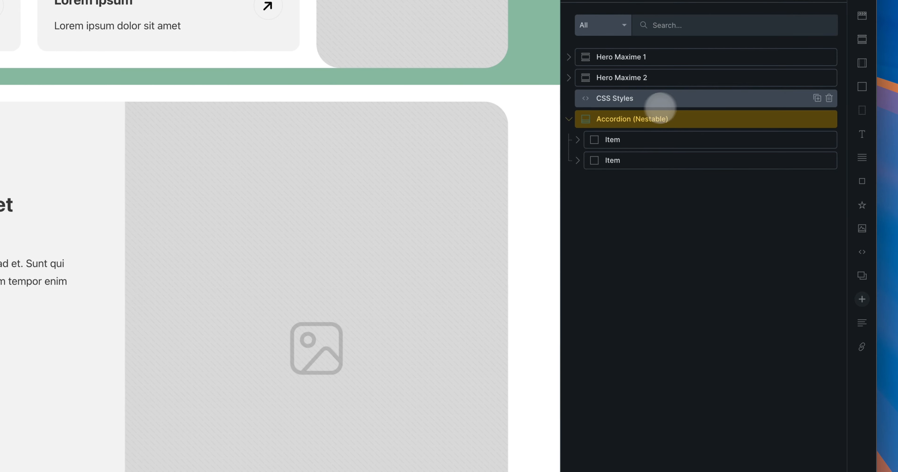
{"action": "left_click", "coordinate": [765, 125]}
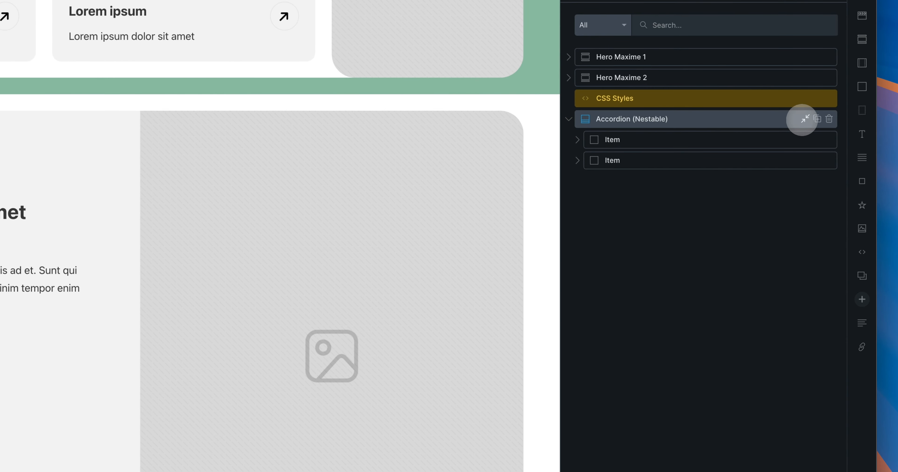
{"action": "left_click", "coordinate": [804, 119]}
{"action": "left_click", "coordinate": [805, 119]}
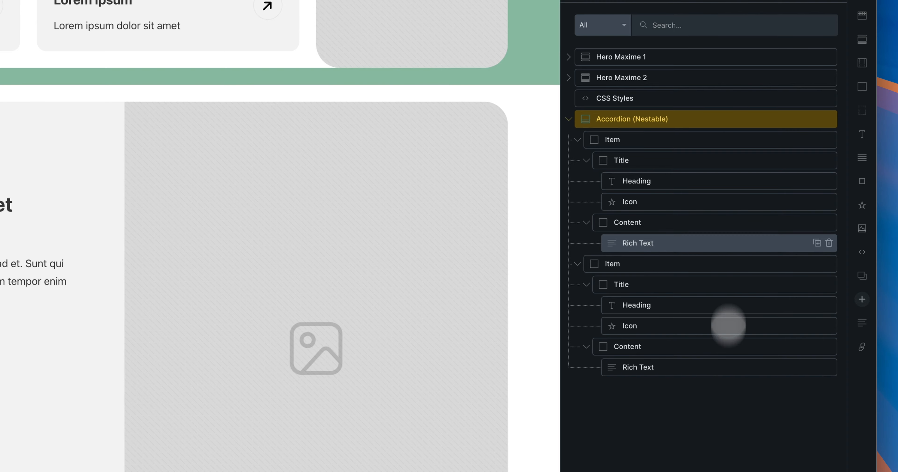
Alternate the selection between the first accordion item's Content and the Accordion (Nestable) to compare parent highlighting.
{"action": "left_click", "coordinate": [732, 221]}
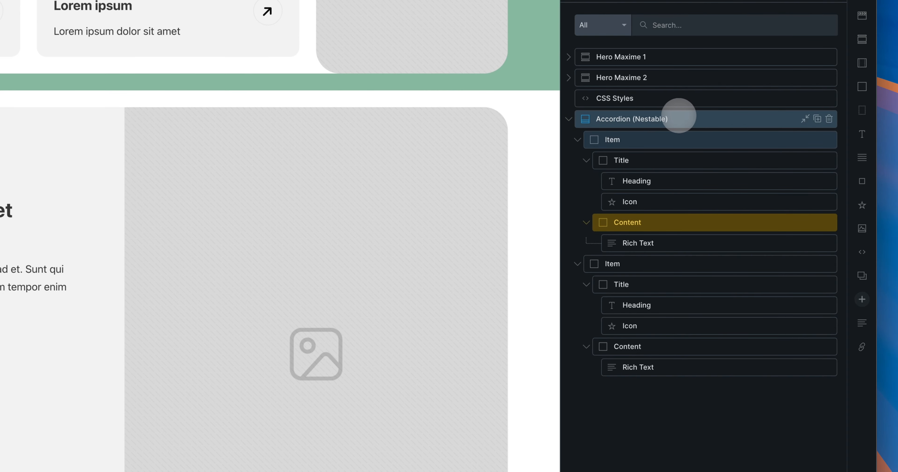
{"action": "left_click", "coordinate": [713, 120]}
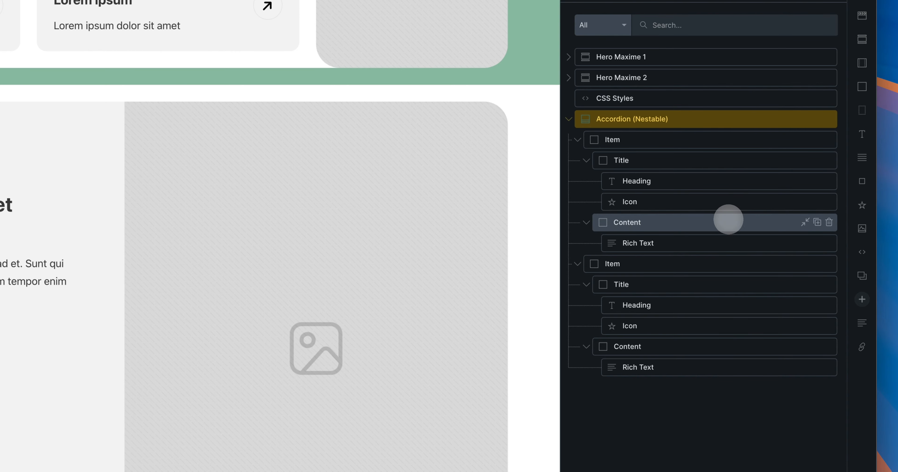
{"action": "left_click", "coordinate": [729, 221]}
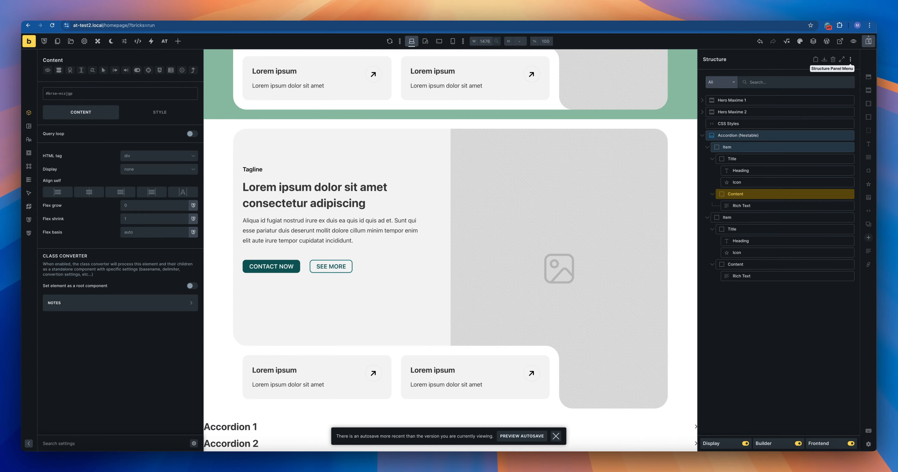
Review the Highlight Parent Elements option and select the Icon in each accordion item to check its highlighted parents.
{"action": "left_click", "coordinate": [850, 59]}
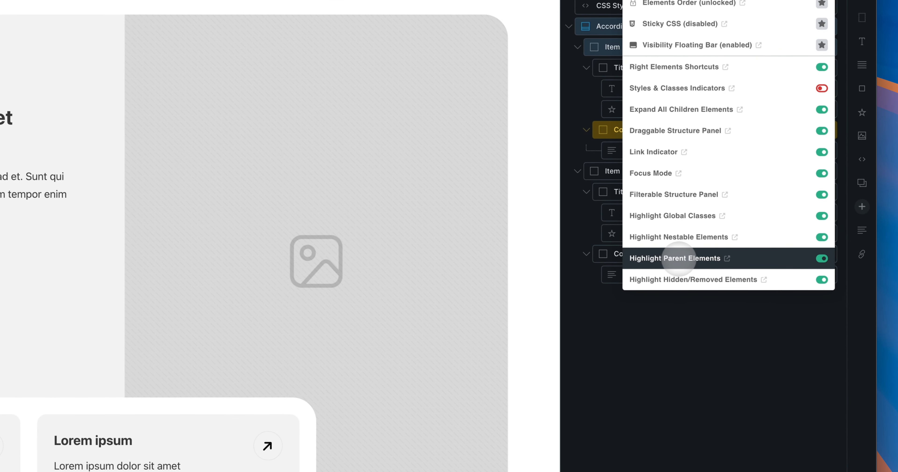
{"action": "left_click", "coordinate": [687, 335]}
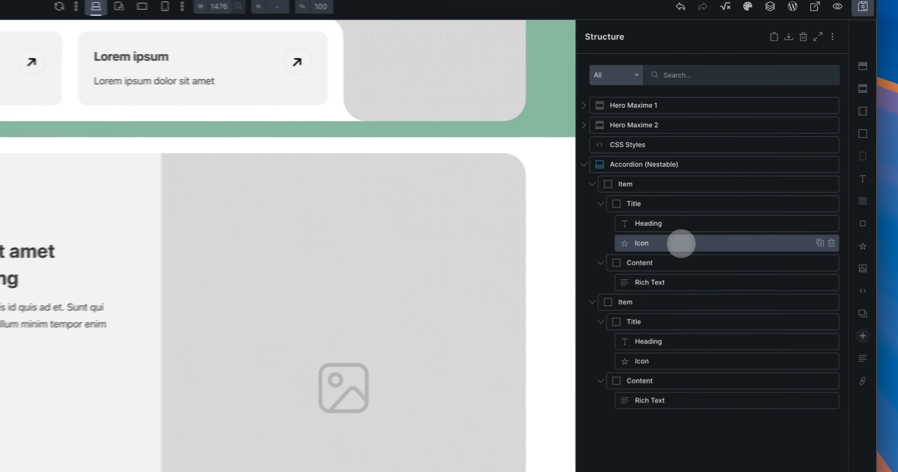
{"action": "left_click", "coordinate": [759, 182]}
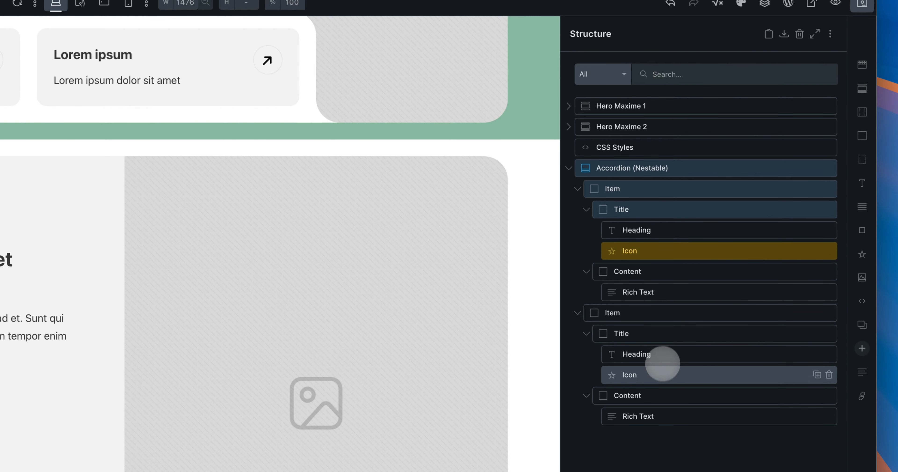
{"action": "left_click", "coordinate": [674, 374]}
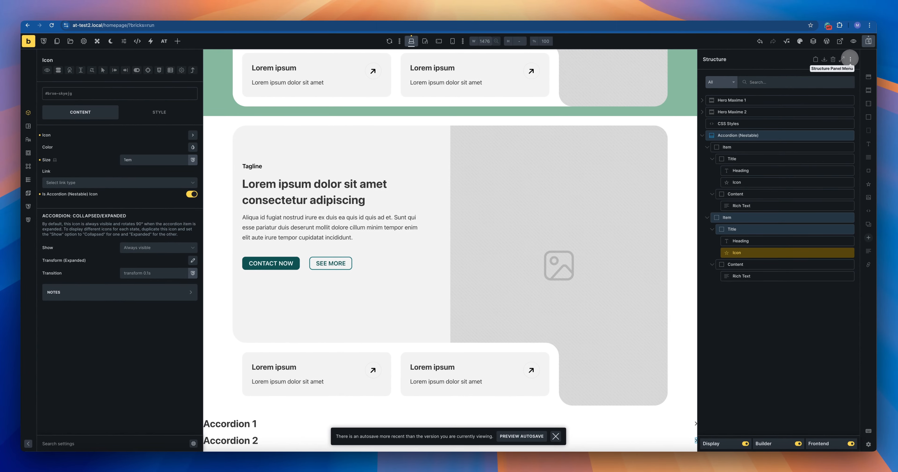
Review the Highlight Hidden/Removed Elements option, select Hero Maxime 1, and expand all its children.
{"action": "left_click", "coordinate": [851, 59]}
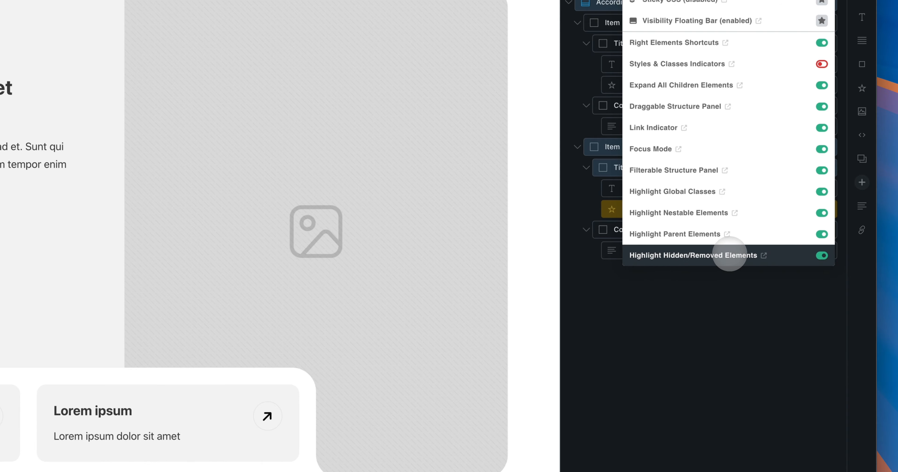
{"action": "left_click", "coordinate": [720, 315]}
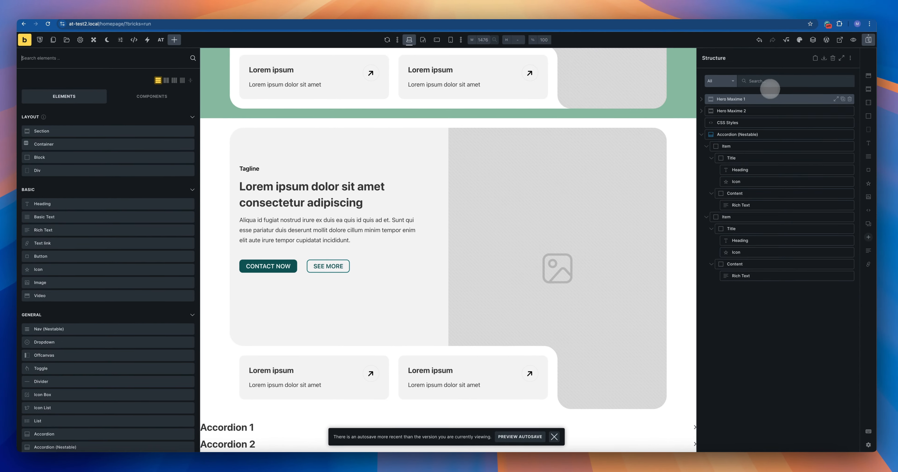
{"action": "left_click", "coordinate": [732, 88]}
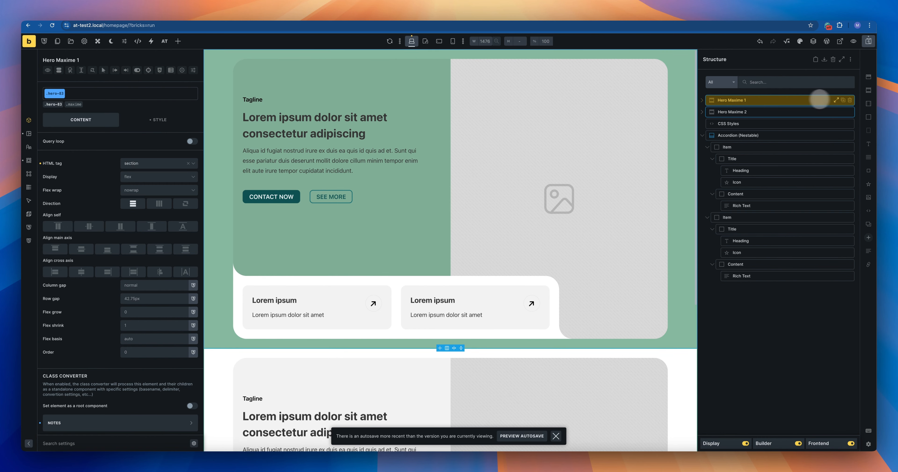
{"action": "left_click", "coordinate": [837, 100]}
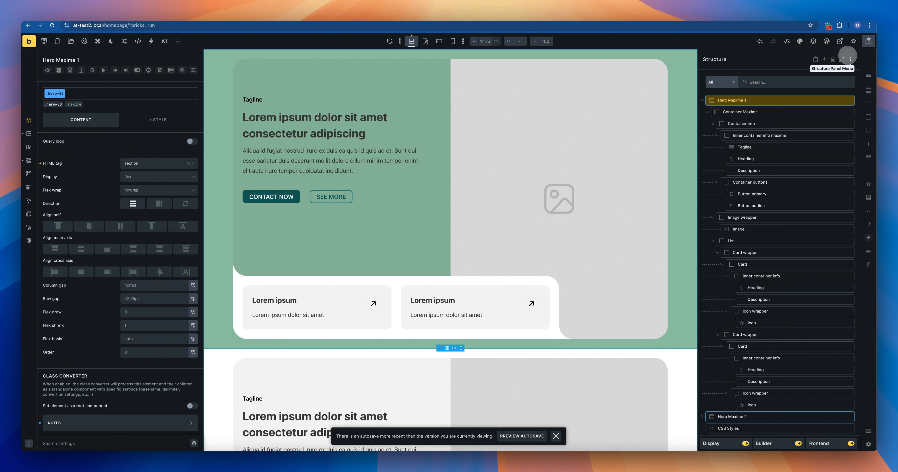
Turn off the Highlight Hidden/Removed Elements option and hide Hero Maxime 1 in both the builder and the frontend.
{"action": "left_click", "coordinate": [850, 59]}
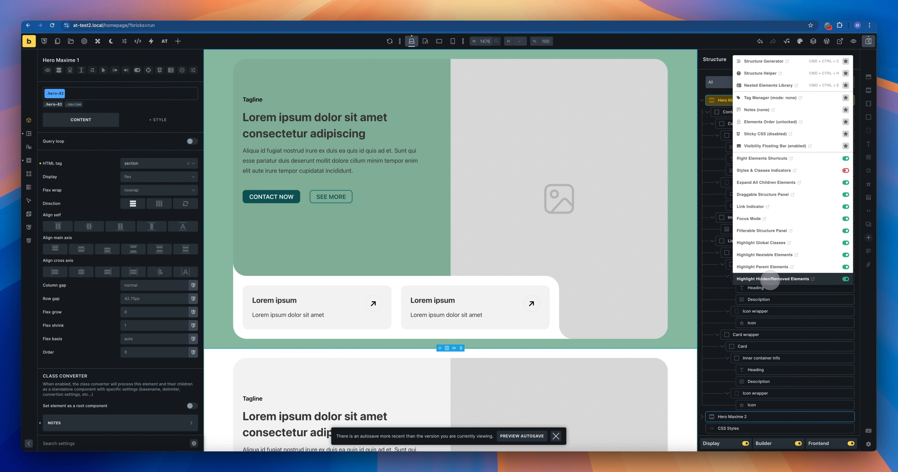
{"action": "left_click", "coordinate": [770, 279]}
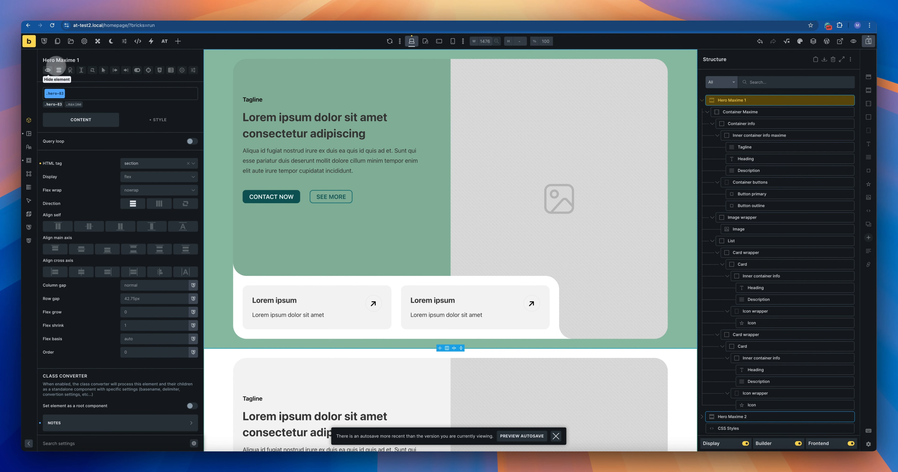
{"action": "left_click", "coordinate": [47, 71]}
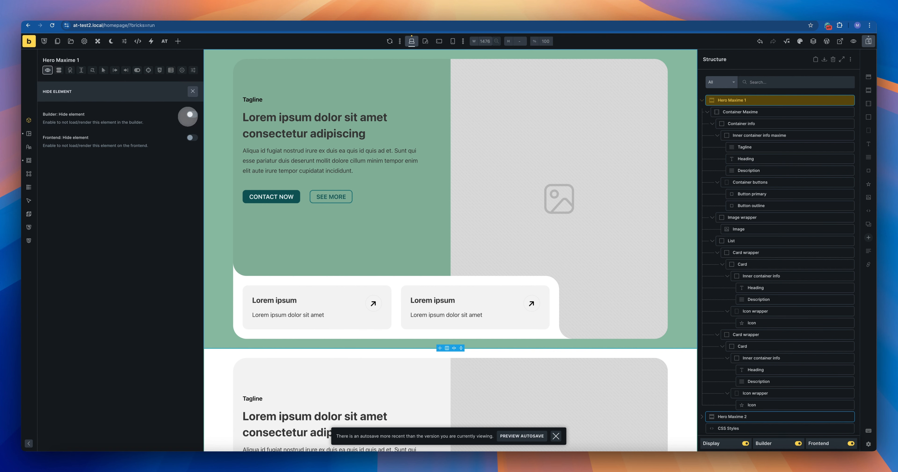
{"action": "left_click", "coordinate": [191, 115]}
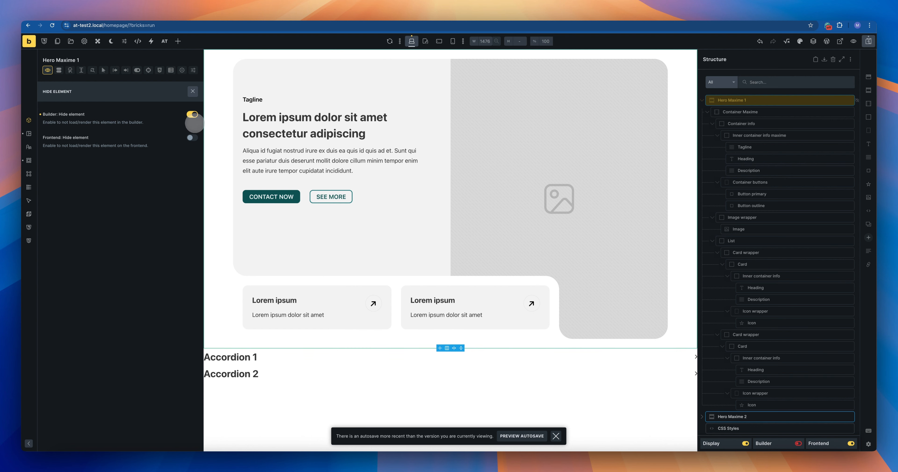
{"action": "left_click", "coordinate": [192, 138]}
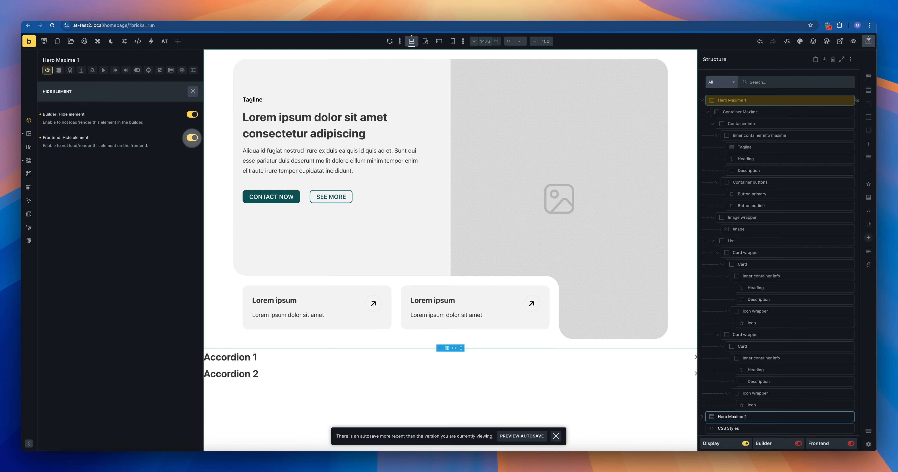
Show Hero Maxime 1 in the builder and hide it again, and turn on the Highlight Hidden/Removed Elements option.
{"action": "left_click", "coordinate": [192, 114]}
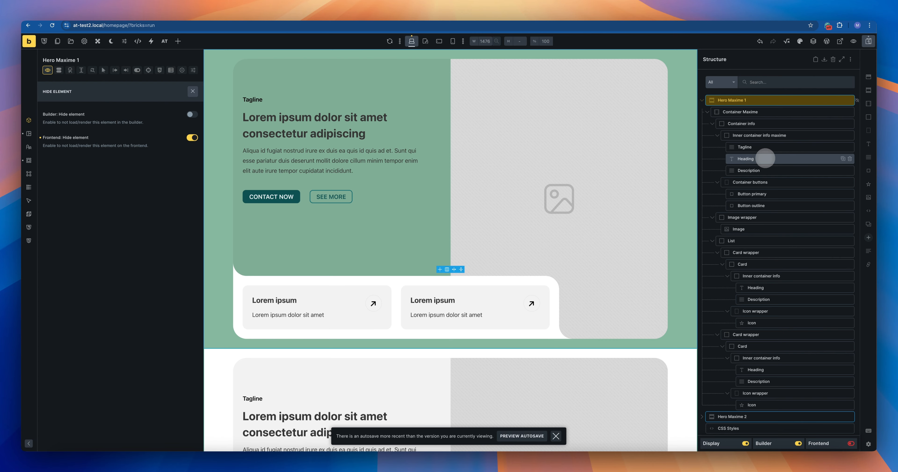
{"action": "left_click", "coordinate": [192, 115]}
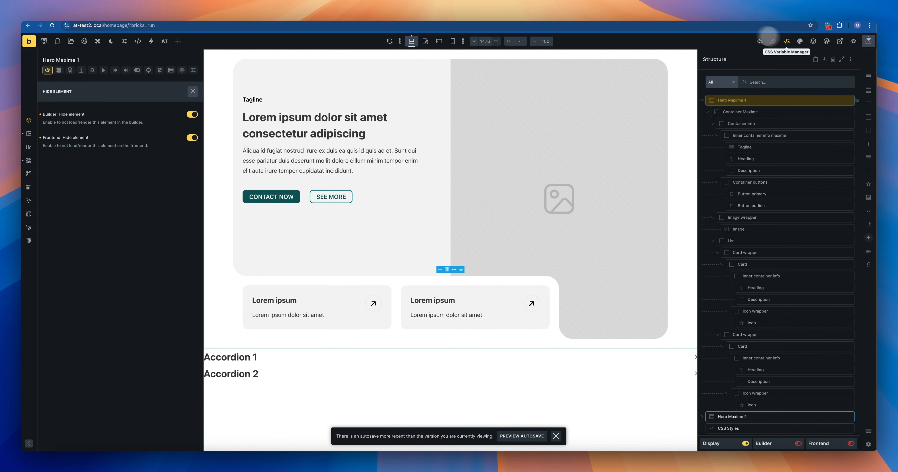
{"action": "left_click", "coordinate": [850, 59]}
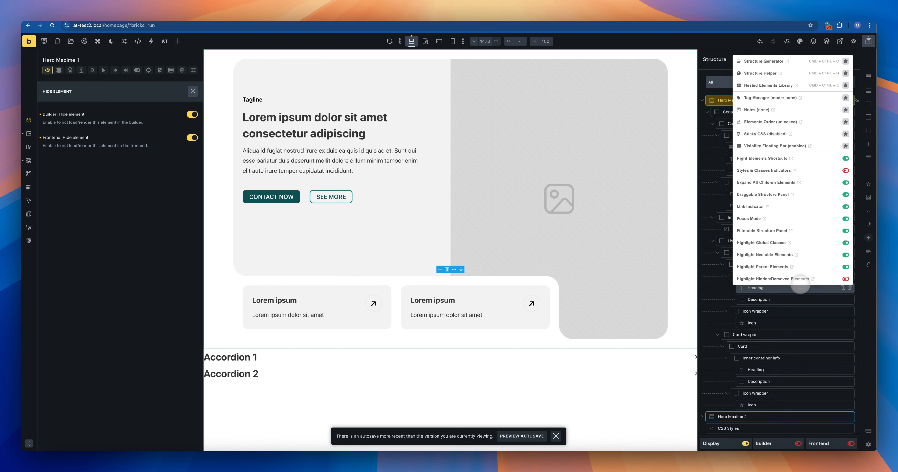
{"action": "left_click", "coordinate": [788, 279]}
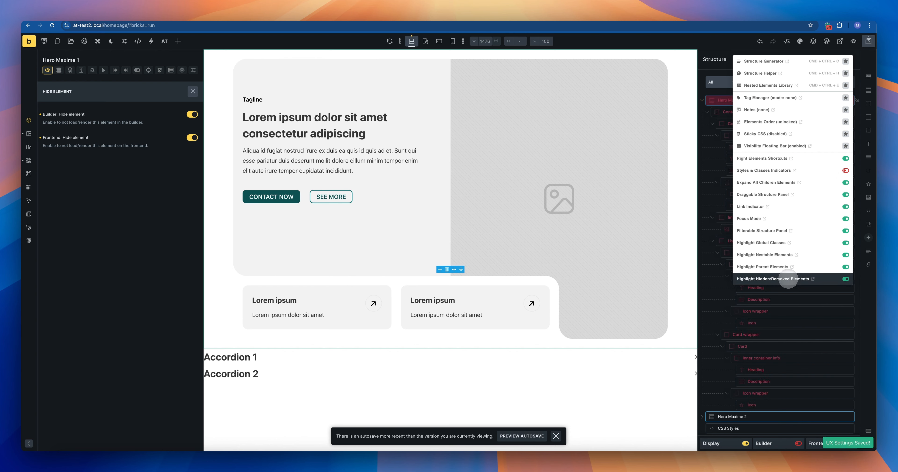
{"action": "left_click", "coordinate": [133, 223]}
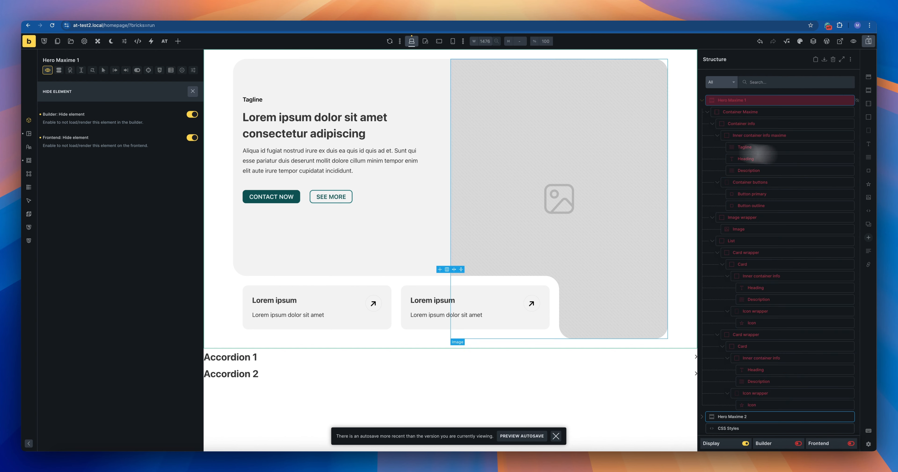
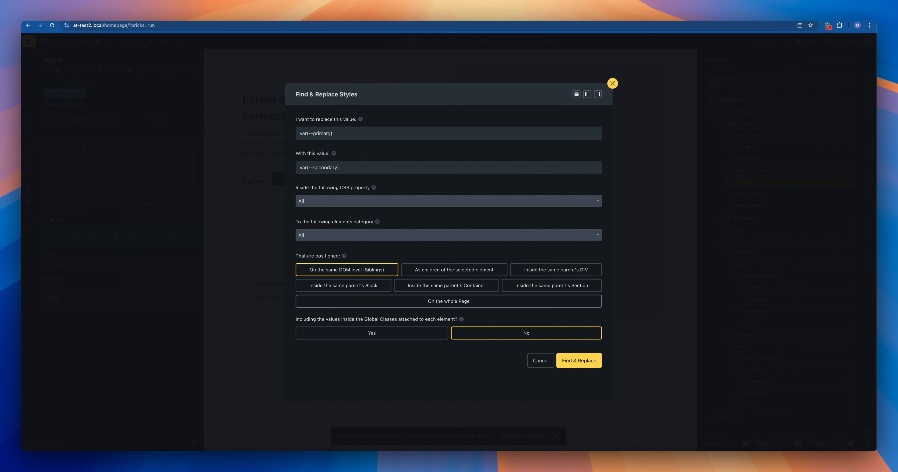
Close the Find & Replace Styles dialog and select and collapse Hero Maxime 2 in the structure.
{"action": "left_click", "coordinate": [613, 83]}
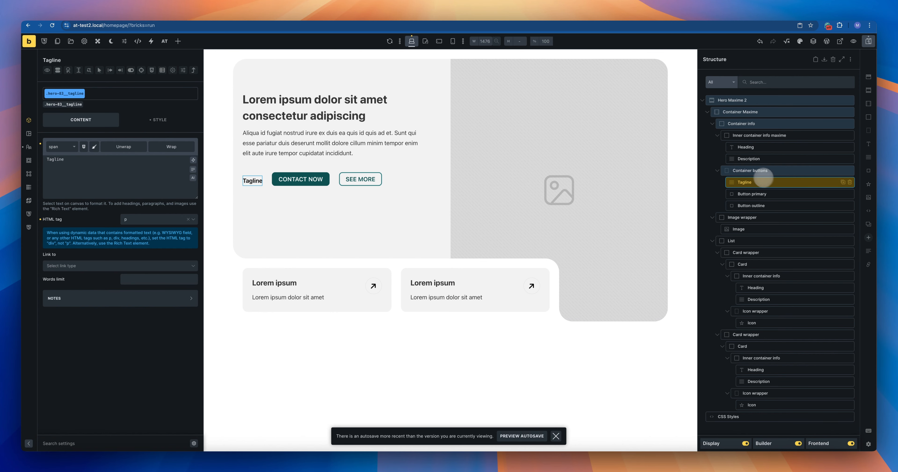
{"action": "right_click", "coordinate": [765, 180]}
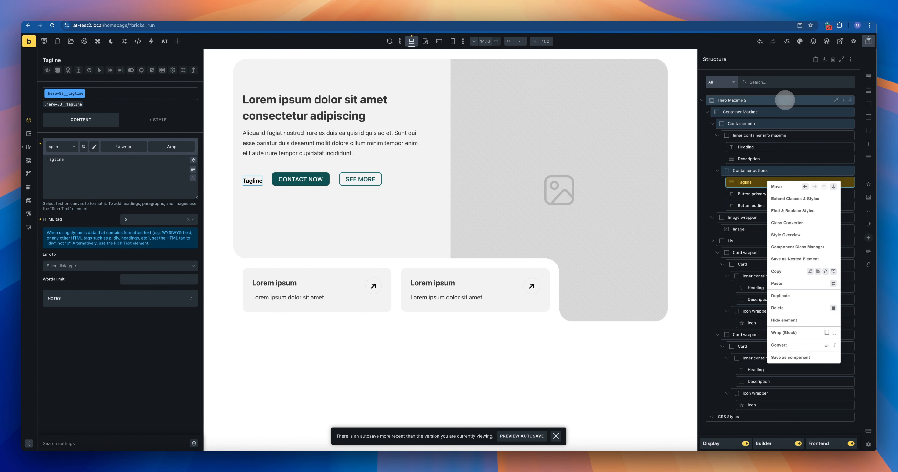
{"action": "left_click", "coordinate": [785, 100]}
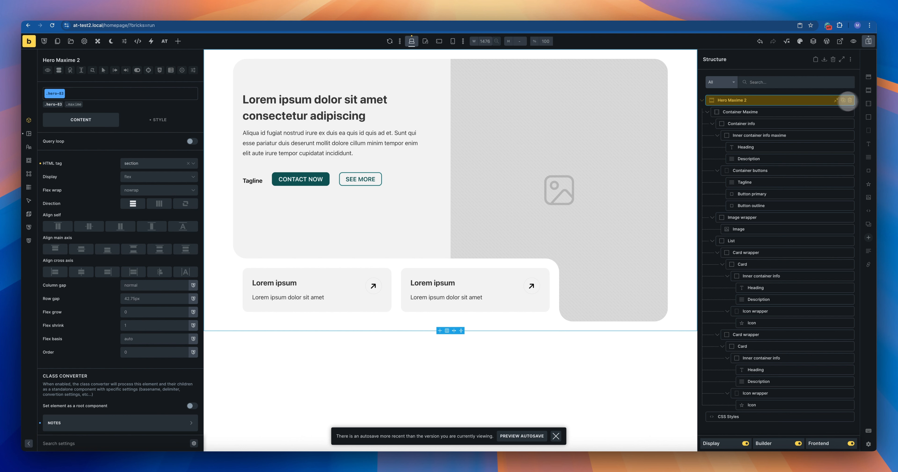
{"action": "left_click", "coordinate": [701, 100]}
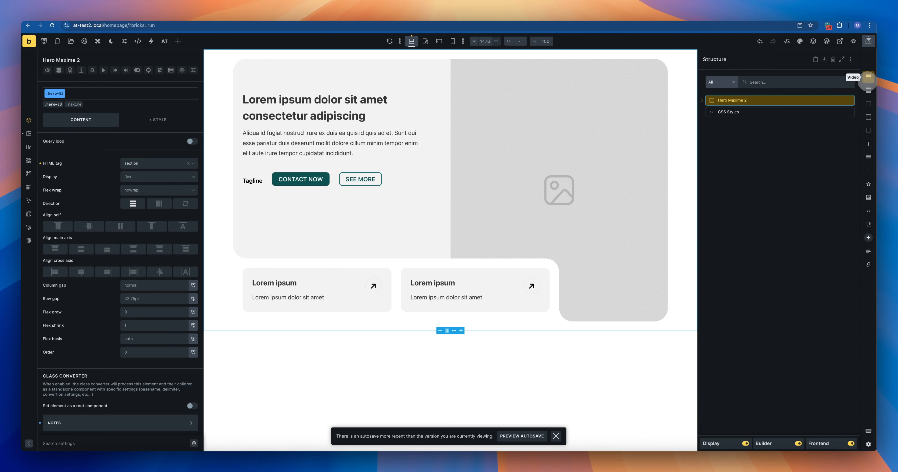
{"action": "left_click", "coordinate": [868, 77]}
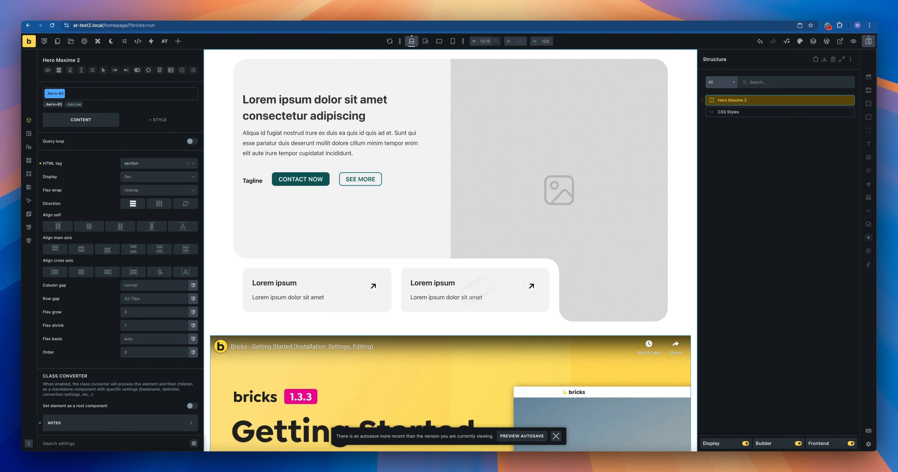
{"action": "left_click", "coordinate": [702, 100]}
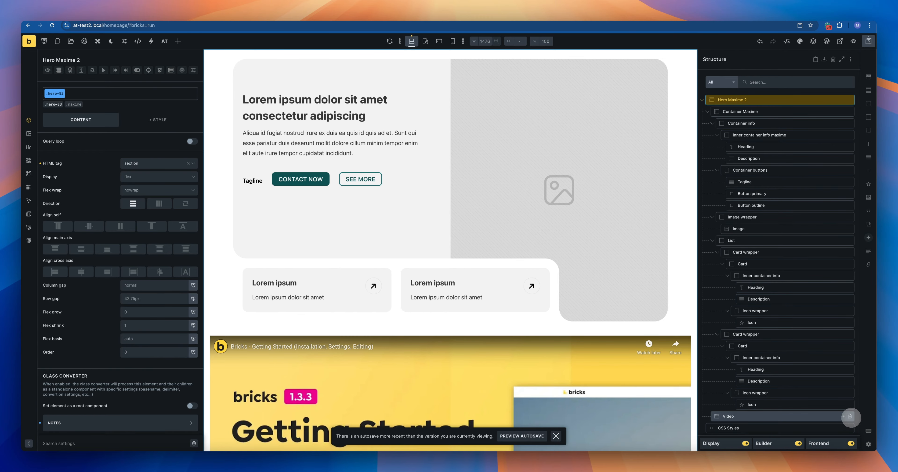
{"action": "left_click", "coordinate": [850, 416]}
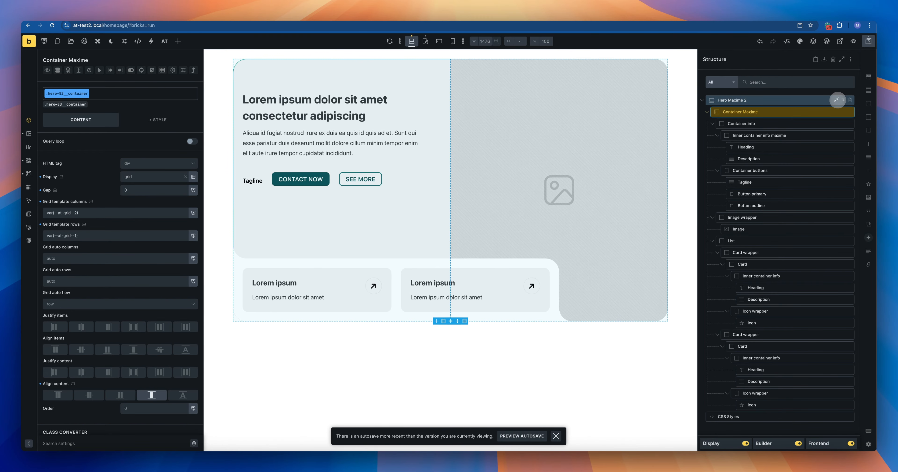
Collapse Hero Maxime 2 and add a new section containing a heading, a basic text and a button.
{"action": "left_click", "coordinate": [837, 101]}
{"action": "left_click", "coordinate": [868, 90]}
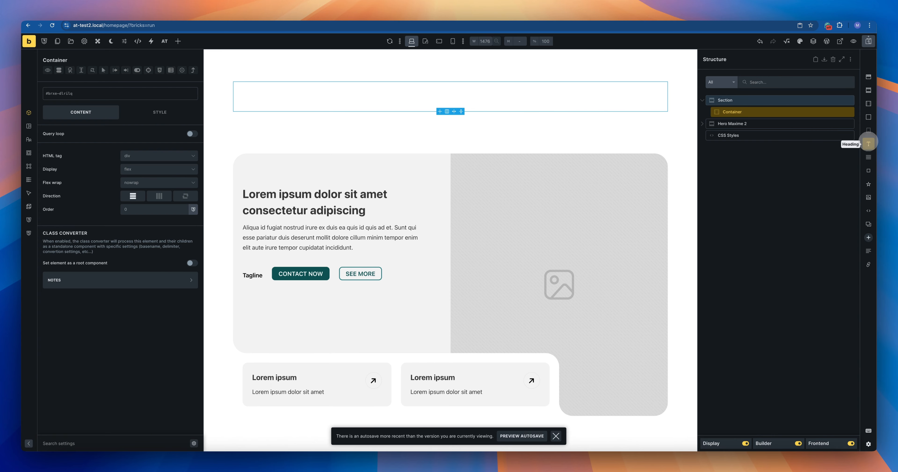
{"action": "left_click", "coordinate": [868, 144]}
{"action": "left_click", "coordinate": [869, 157]}
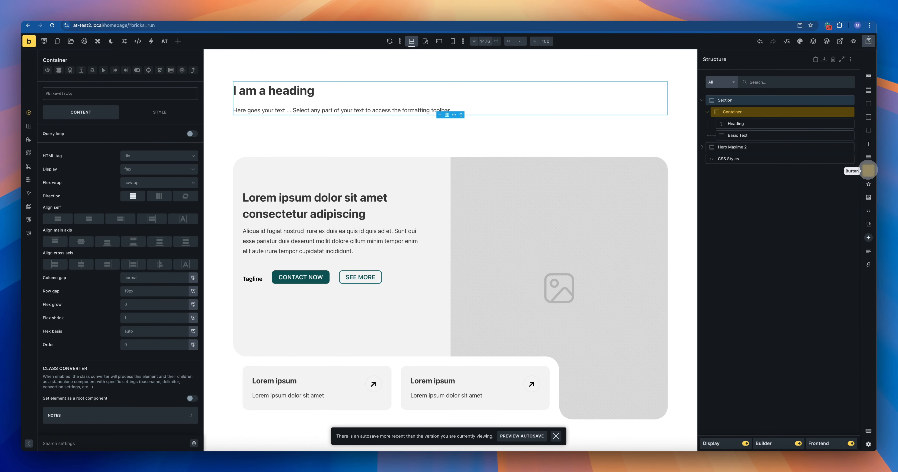
{"action": "left_click", "coordinate": [869, 171]}
Open the Class Converter for the new Section and set the basename to "maxime".
{"action": "left_click", "coordinate": [778, 100]}
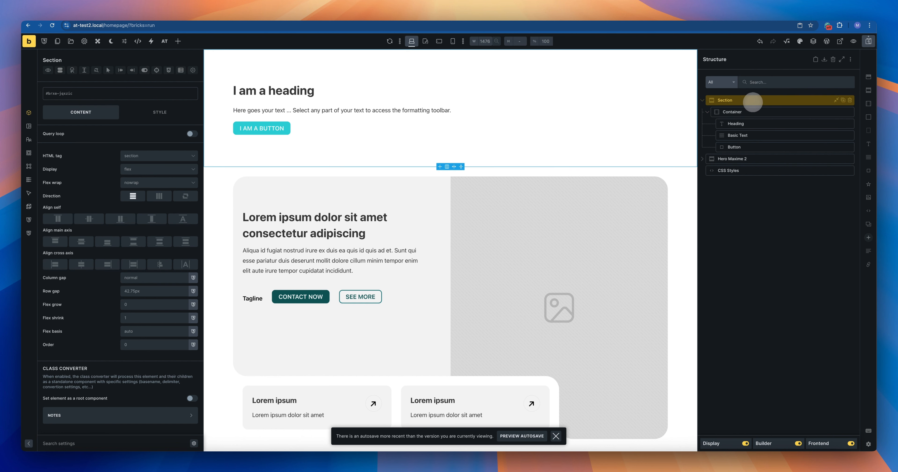
{"action": "double_click", "coordinate": [754, 101]}
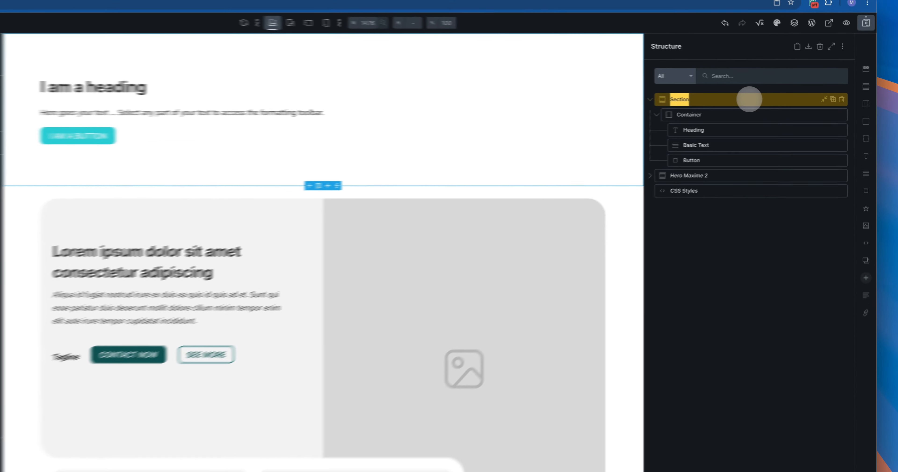
{"action": "right_click", "coordinate": [778, 100]}
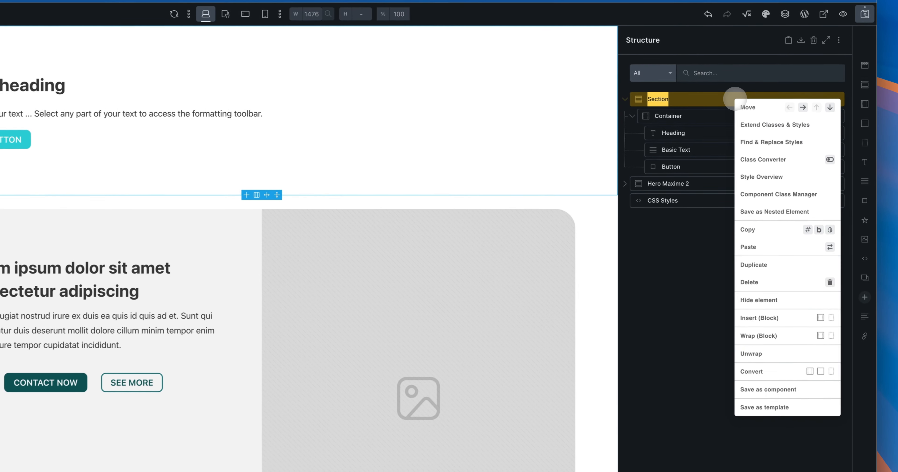
{"action": "left_click", "coordinate": [748, 160]}
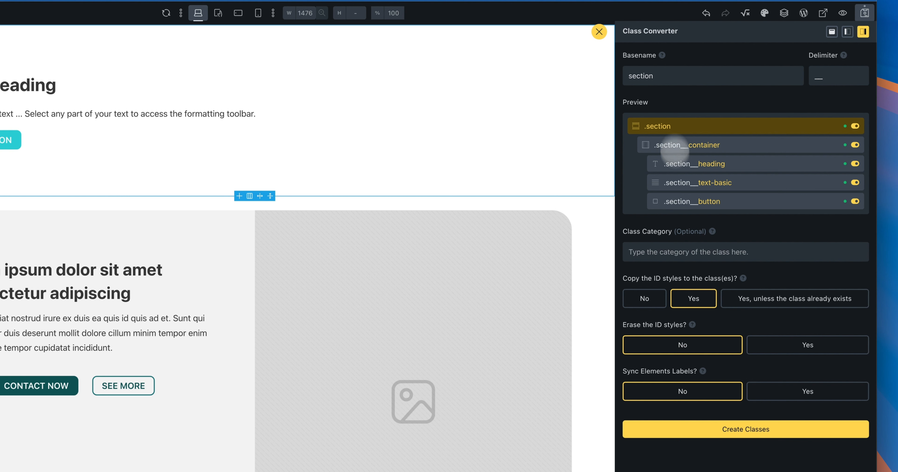
{"action": "left_click_drag", "start_coordinate": [662, 76], "coordinate": [619, 73]}
{"action": "type", "text": "maxime"}
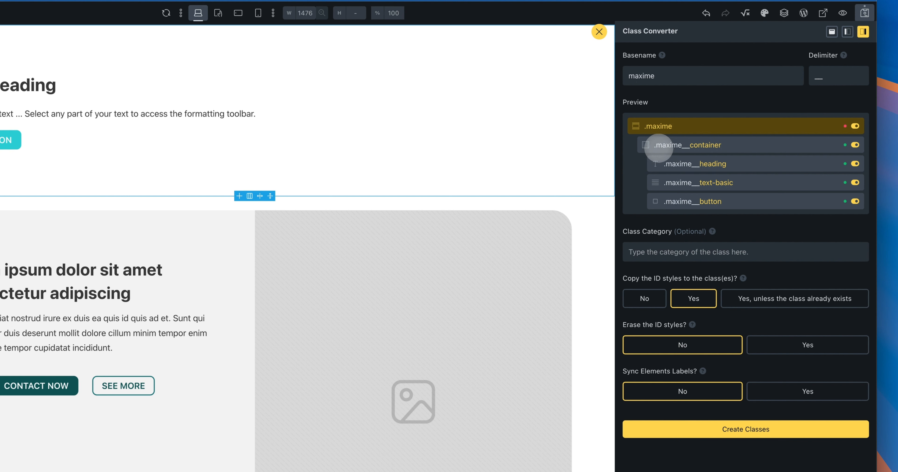
Try "-" as the class delimiter, restore it to "__", and create the classes for the section and its children.
{"action": "double_click", "coordinate": [812, 77]}
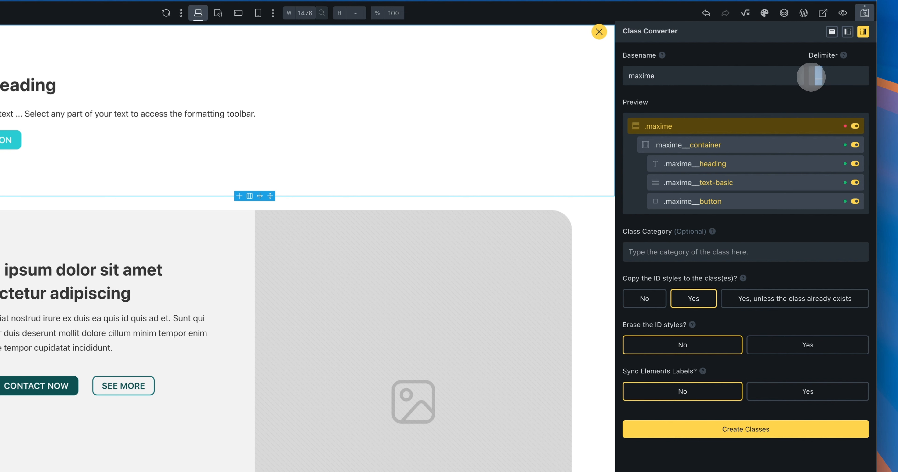
{"action": "key", "text": "BackSpace"}
{"action": "type", "text": "-"}
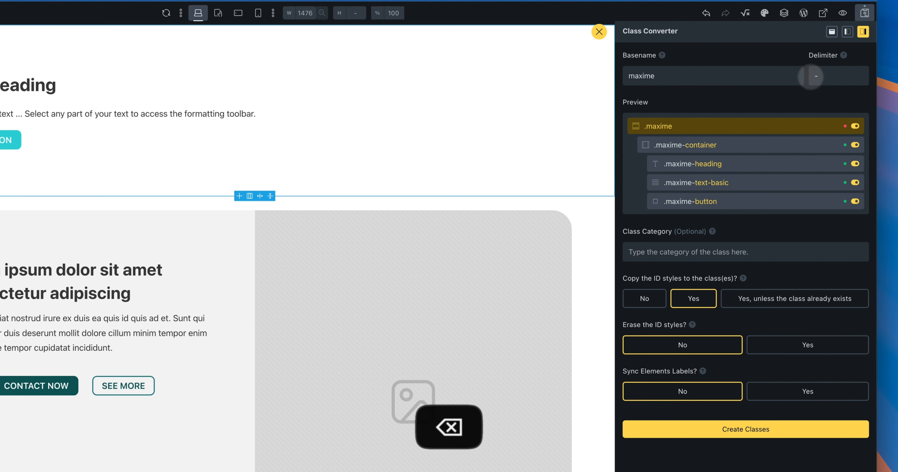
{"action": "key", "text": "BackSpace"}
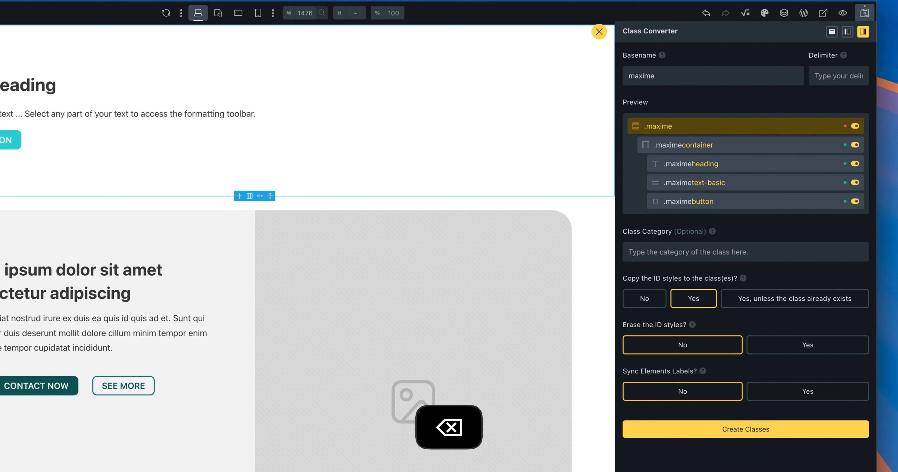
{"action": "type", "text": "_"}
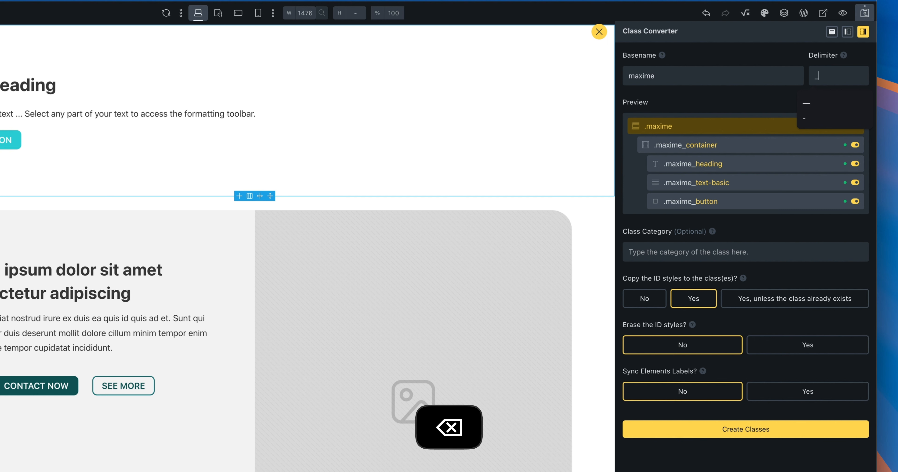
{"action": "type", "text": "_"}
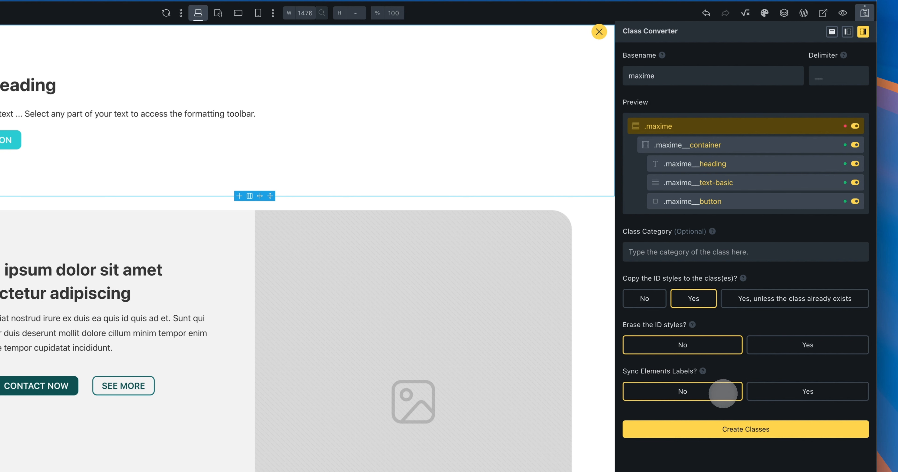
{"action": "left_click", "coordinate": [736, 432]}
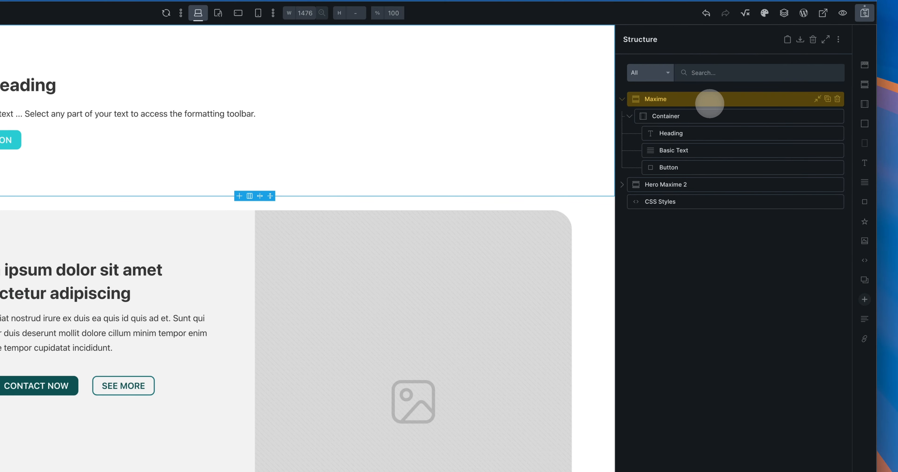
Enable the Styles & Classes Indicators option and select the Maxime section.
{"action": "left_click", "coordinate": [839, 39]}
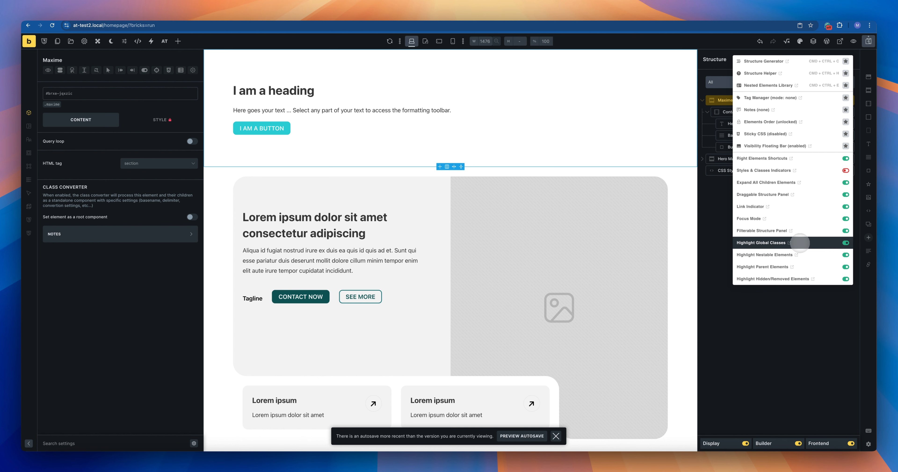
{"action": "left_click", "coordinate": [780, 170]}
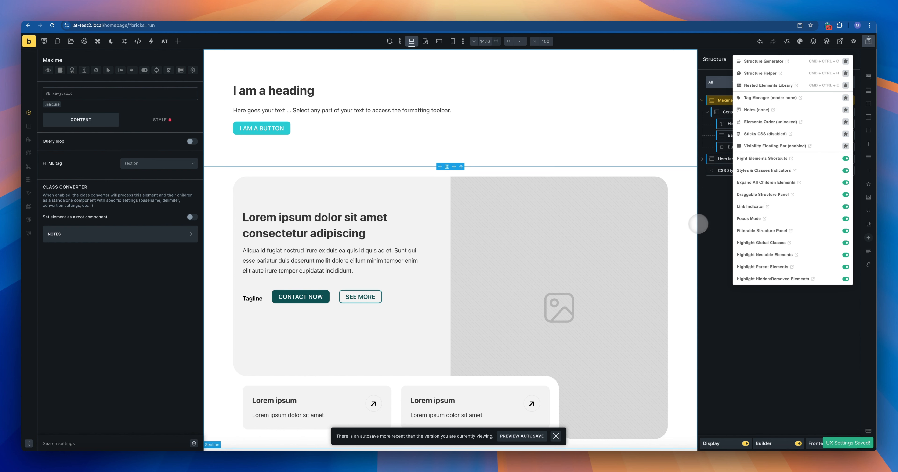
{"action": "left_click", "coordinate": [713, 217]}
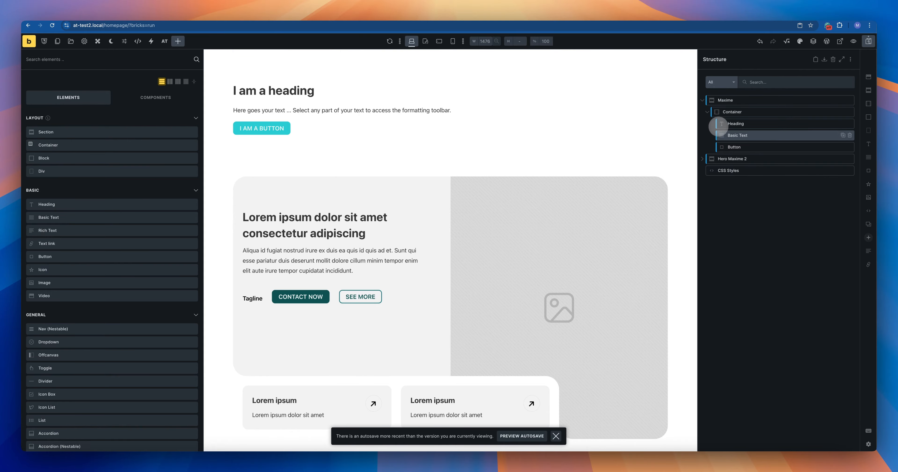
{"action": "left_click", "coordinate": [731, 99]}
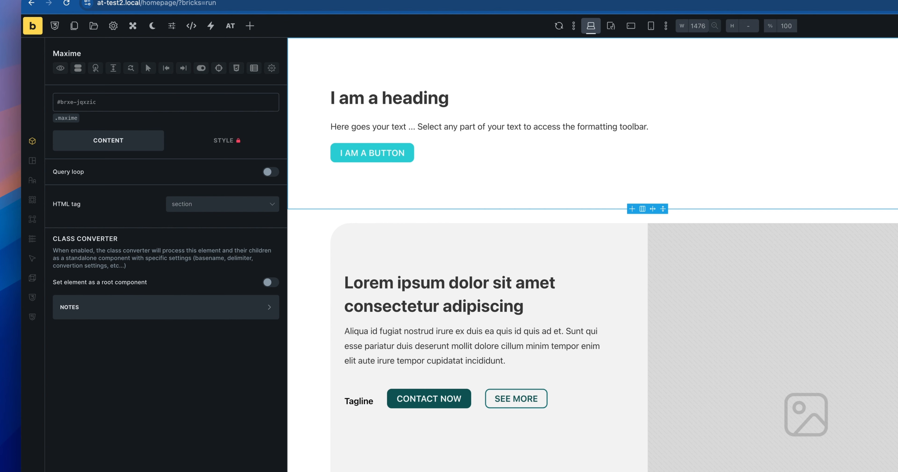
Inspect the classes assigned to the new section's heading, basic text and button, and view the structure panel options.
{"action": "left_click", "coordinate": [648, 153]}
{"action": "left_click", "coordinate": [389, 98]}
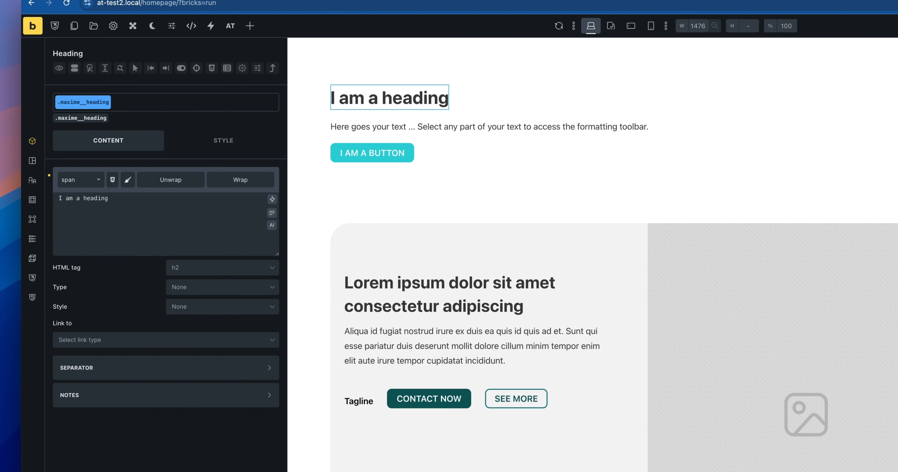
{"action": "left_click", "coordinate": [489, 126]}
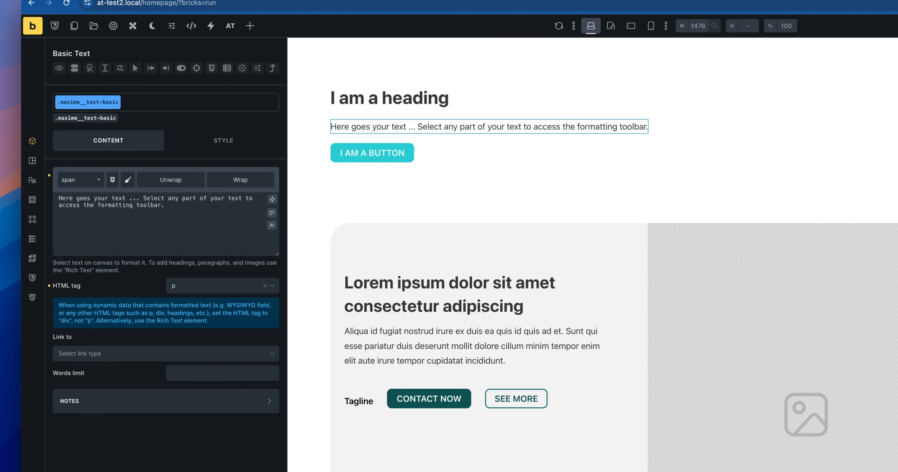
{"action": "left_click", "coordinate": [372, 153]}
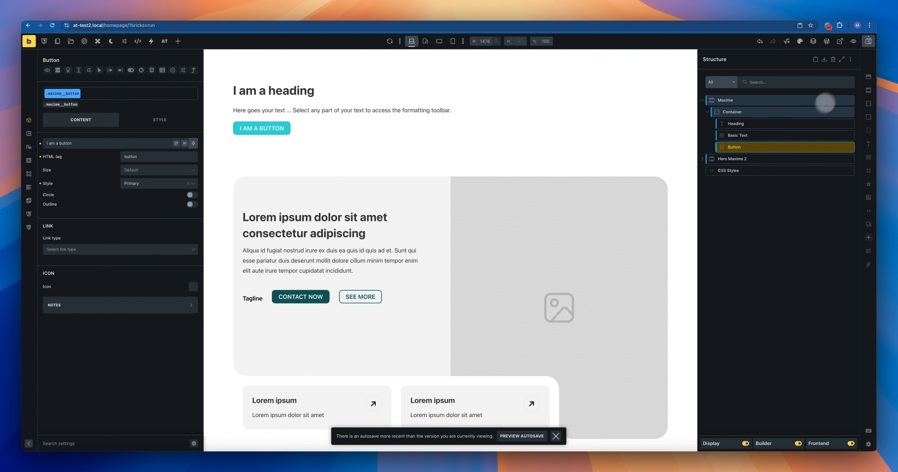
{"action": "left_click", "coordinate": [852, 59]}
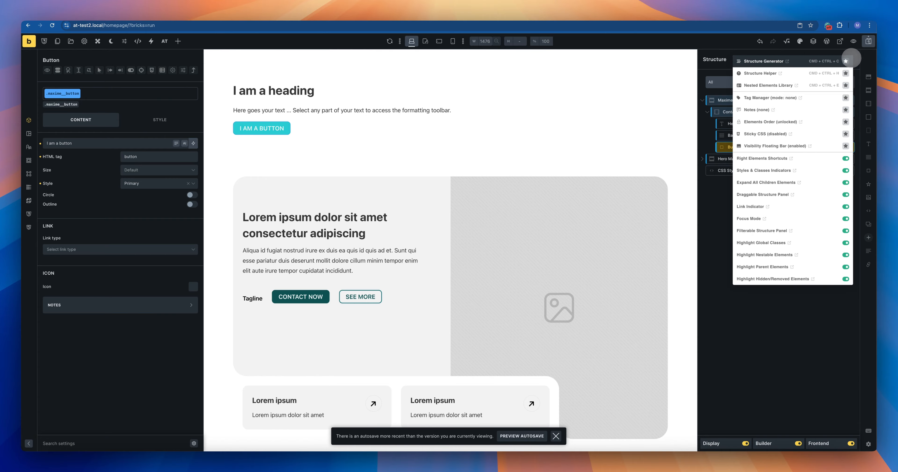
{"action": "left_click", "coordinate": [859, 55]}
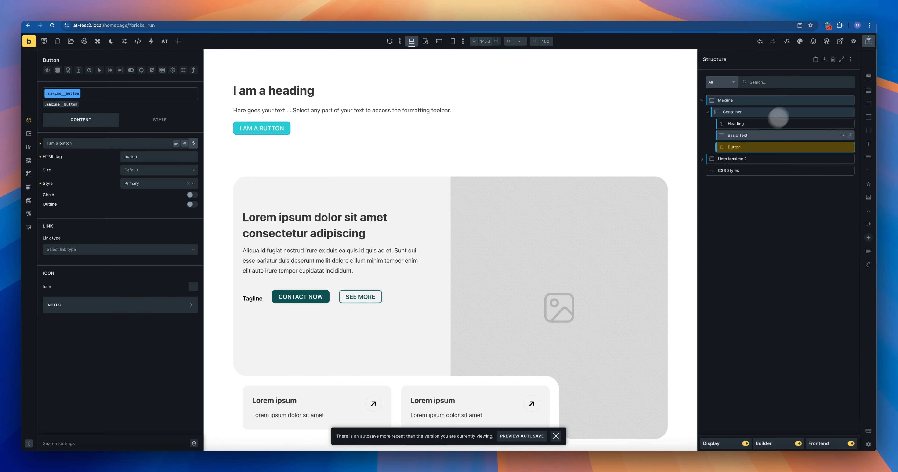
Open the Style Overview from the Maxime section, show the Tagline's styles and unlock its ID-level styles.
{"action": "right_click", "coordinate": [798, 101]}
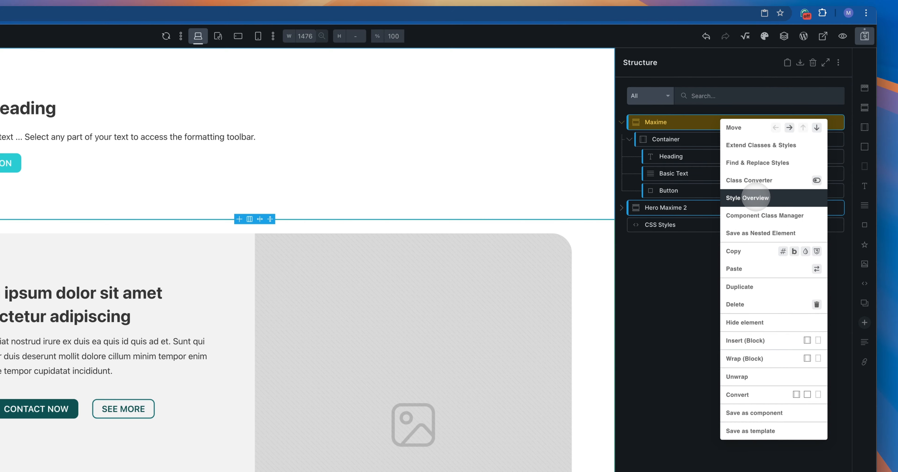
{"action": "left_click", "coordinate": [755, 198]}
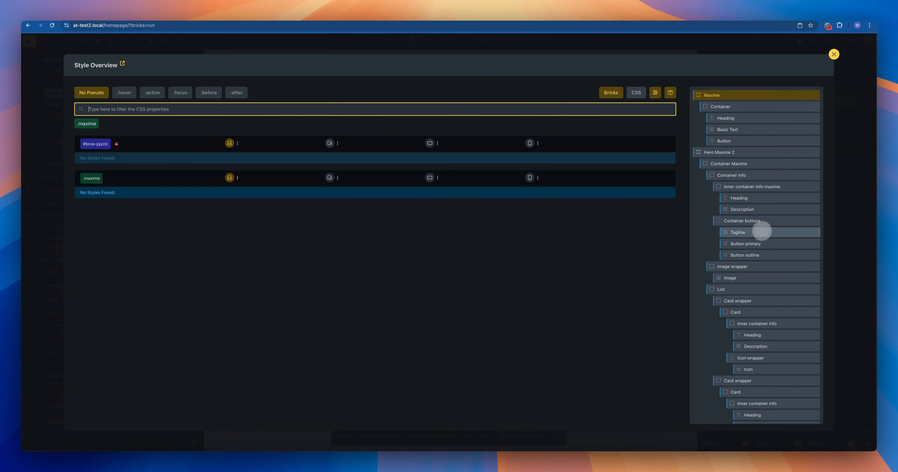
{"action": "left_click", "coordinate": [762, 232]}
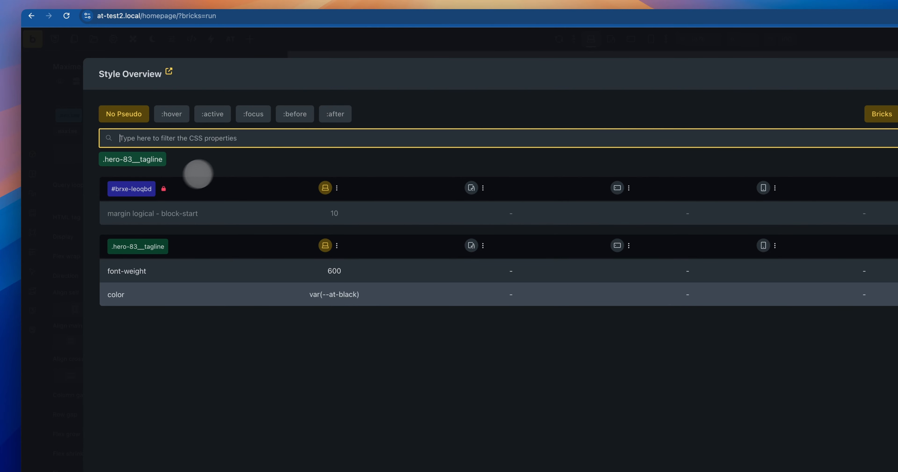
{"action": "left_click", "coordinate": [164, 188]}
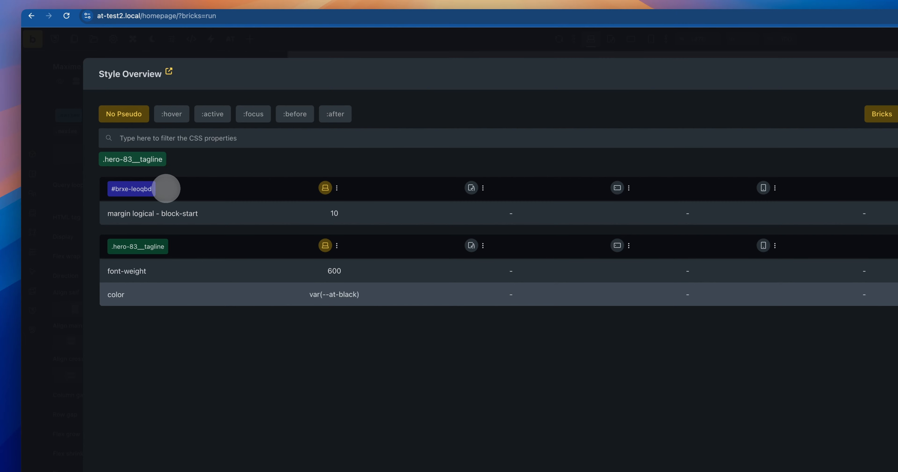
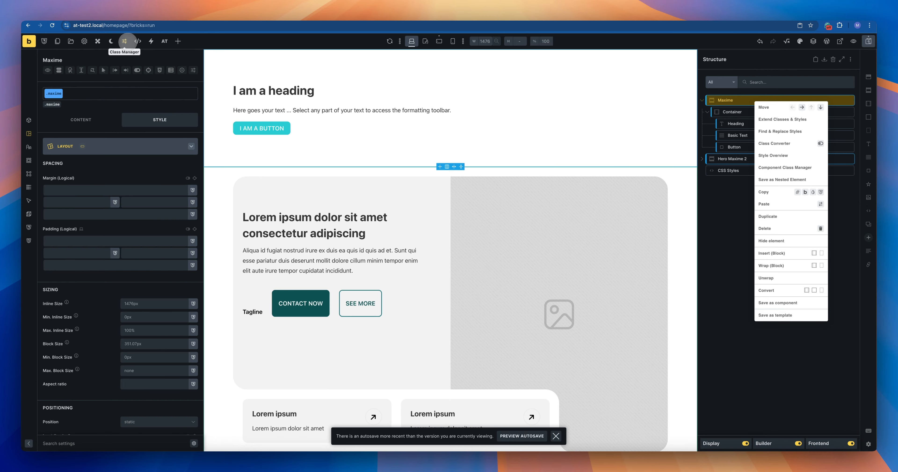
Browse the full list of global classes in the Class Manager and close it.
{"action": "left_click", "coordinate": [124, 41]}
{"action": "scroll", "coordinate": [231, 151], "scroll_direction": "down", "scroll_amount": 5}
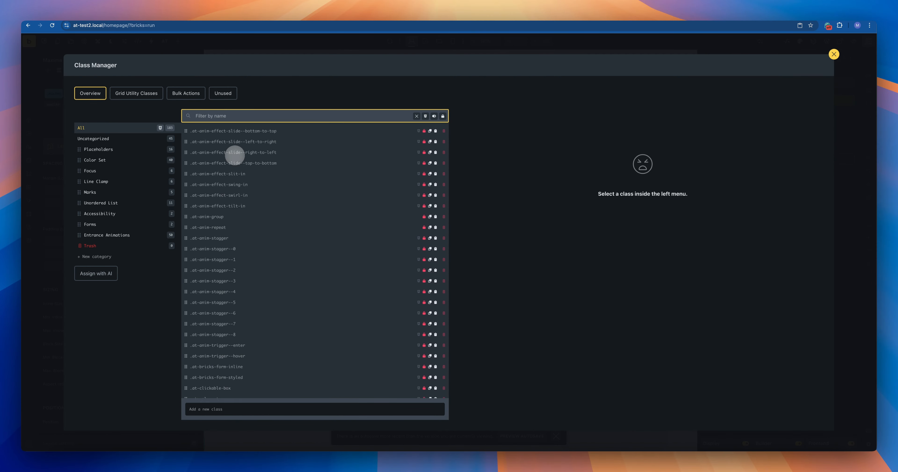
{"action": "scroll", "coordinate": [235, 155], "scroll_direction": "down", "scroll_amount": 2}
{"action": "scroll", "coordinate": [231, 152], "scroll_direction": "up", "scroll_amount": 8}
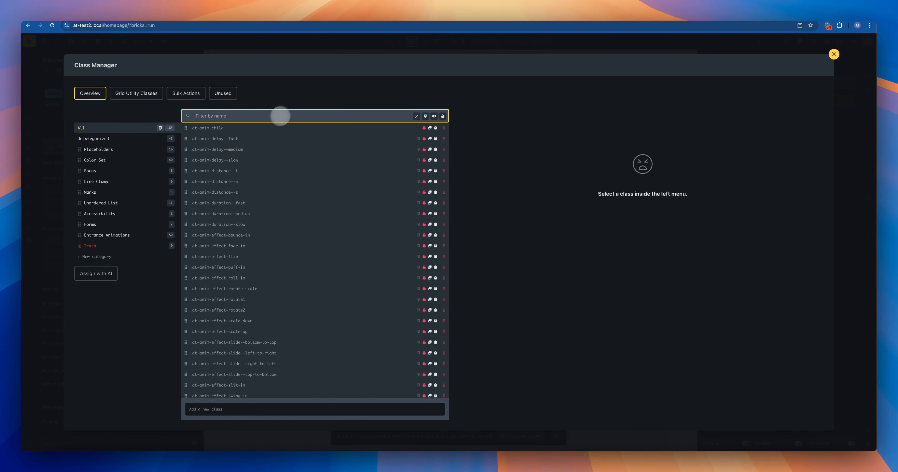
{"action": "left_click", "coordinate": [369, 47]}
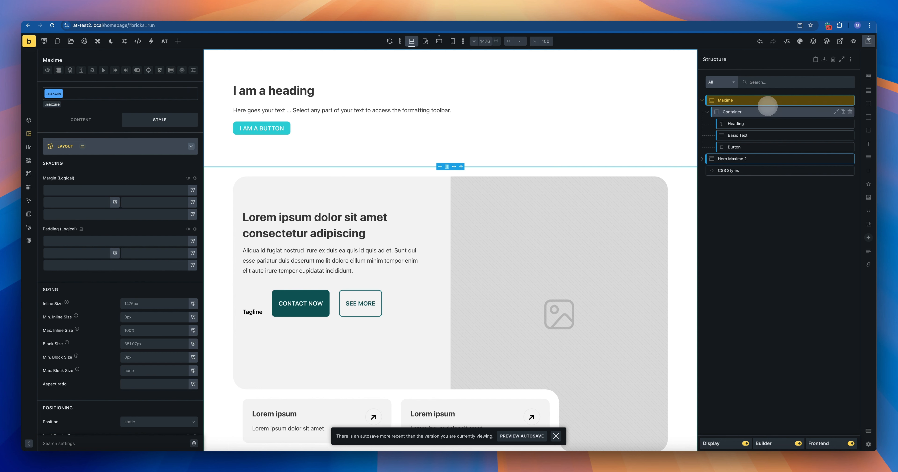
Open the Component Class Manager for the Maxime section, view its bulk actions and the maxime__heading class details, and close it.
{"action": "right_click", "coordinate": [757, 102]}
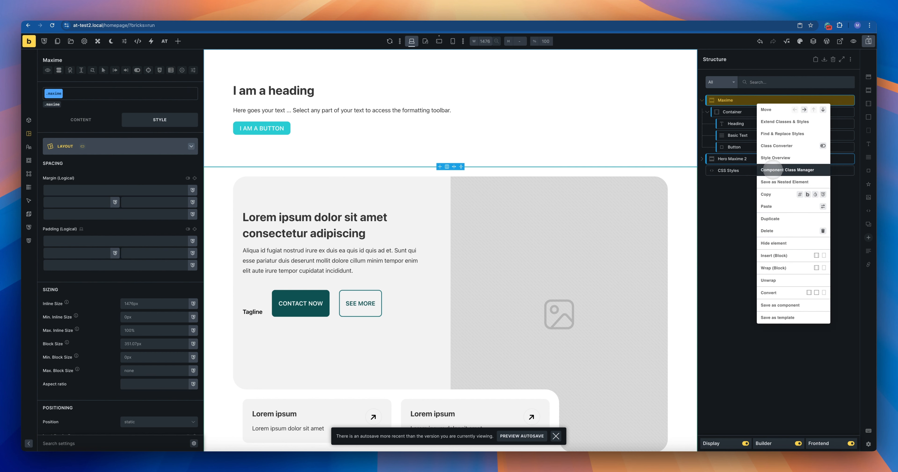
{"action": "left_click", "coordinate": [772, 170]}
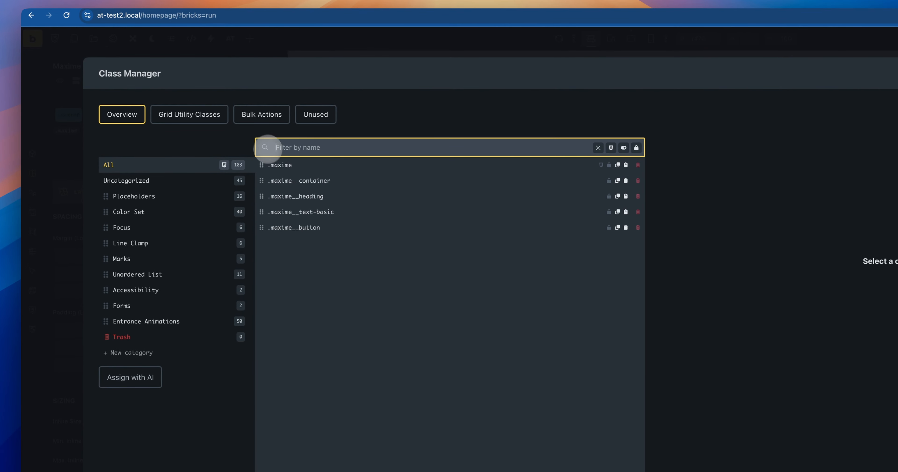
{"action": "left_click", "coordinate": [258, 111]}
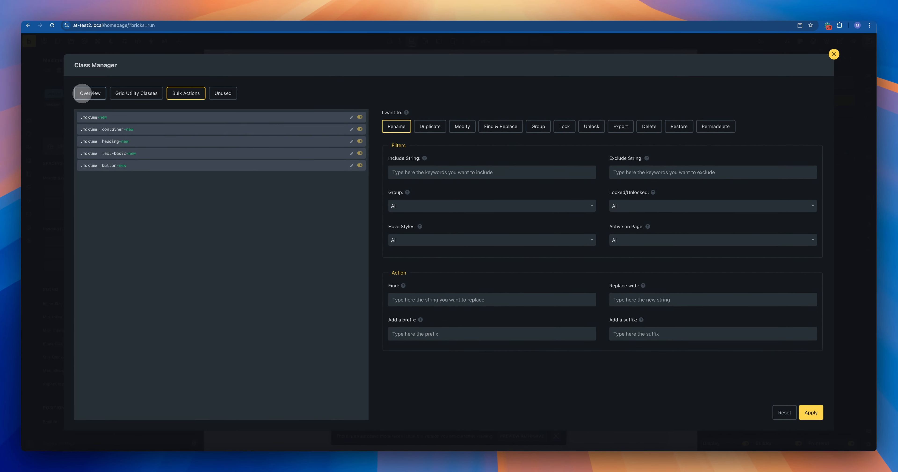
{"action": "left_click", "coordinate": [81, 94]}
{"action": "left_click", "coordinate": [201, 139]}
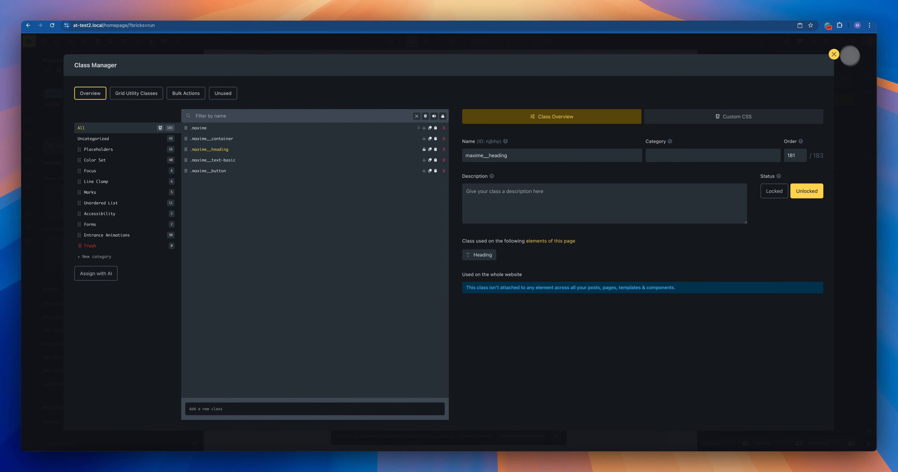
{"action": "left_click", "coordinate": [835, 55]}
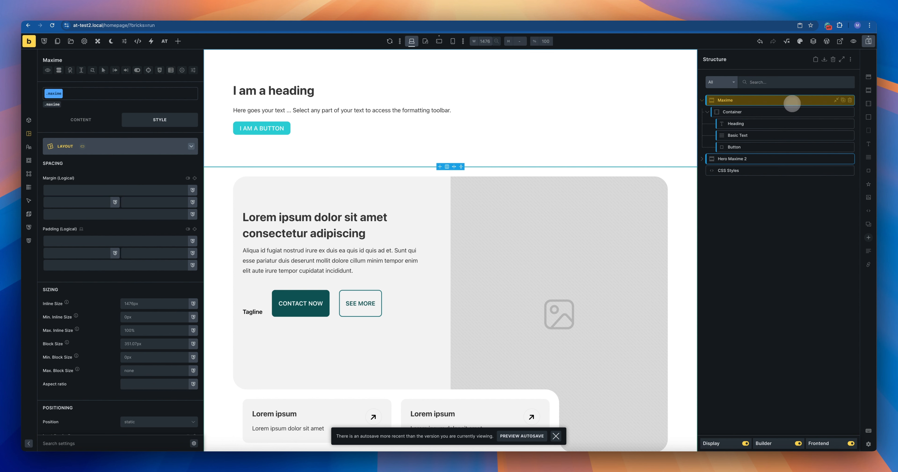
Copy Hero Section 82 from the Brixies Advanced Themer Framework library and return to the homepage builder.
{"action": "right_click", "coordinate": [793, 101]}
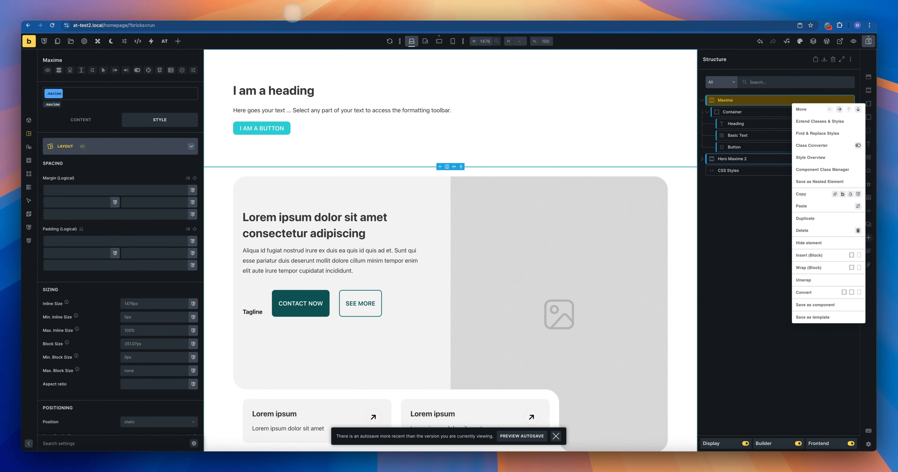
{"action": "left_click", "coordinate": [302, 10]}
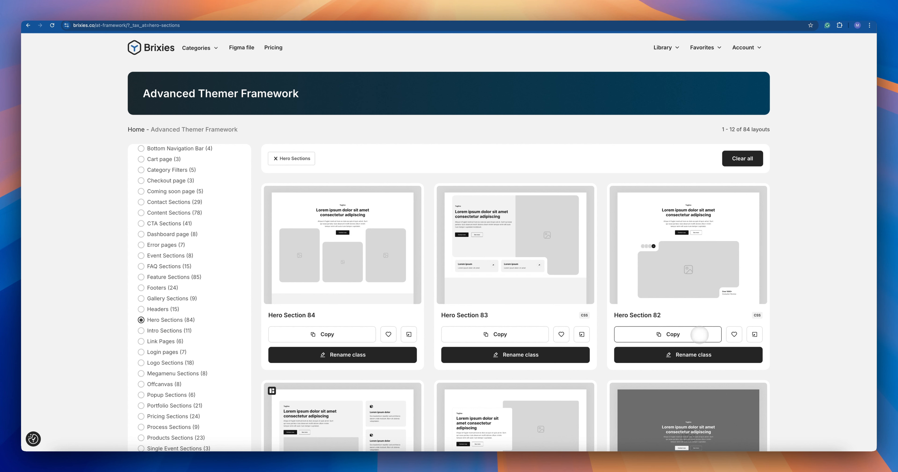
{"action": "left_click", "coordinate": [294, 12]}
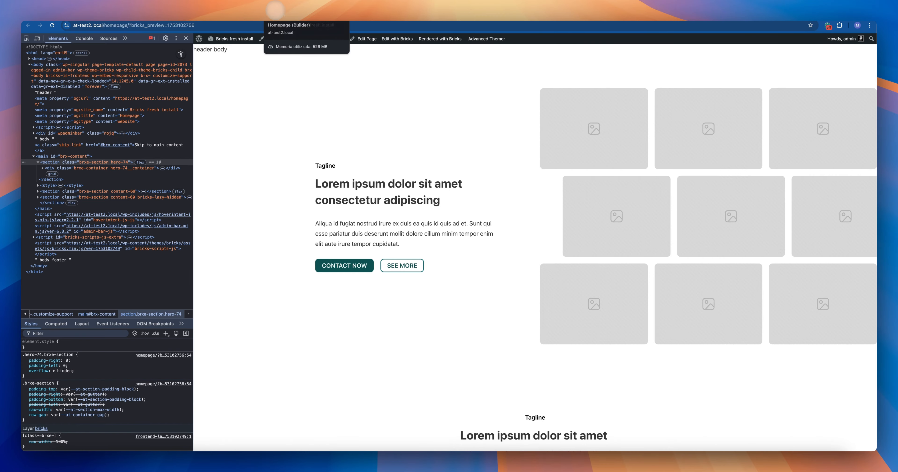
{"action": "left_click", "coordinate": [255, 10]}
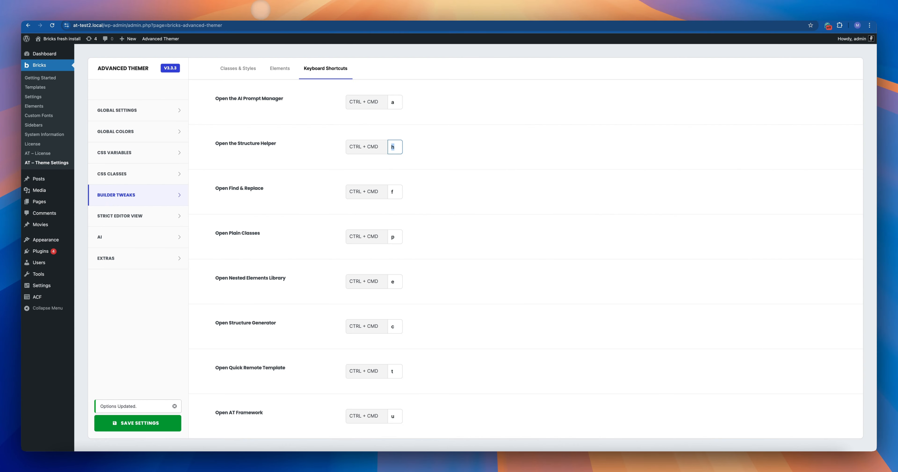
{"action": "left_click", "coordinate": [273, 11]}
{"action": "left_click", "coordinate": [765, 230]}
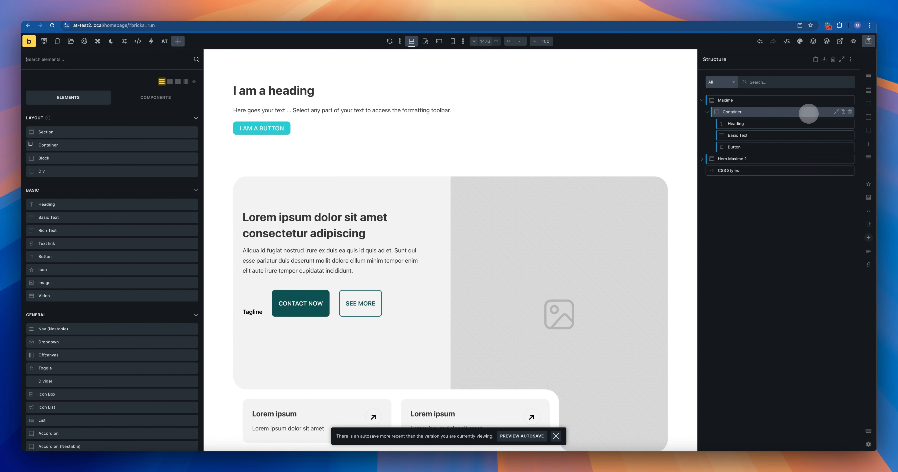
Delete the Maxime section, Hero Maxime 2 and CSS Styles from the page structure.
{"action": "mouse_move", "coordinate": [829, 99]}
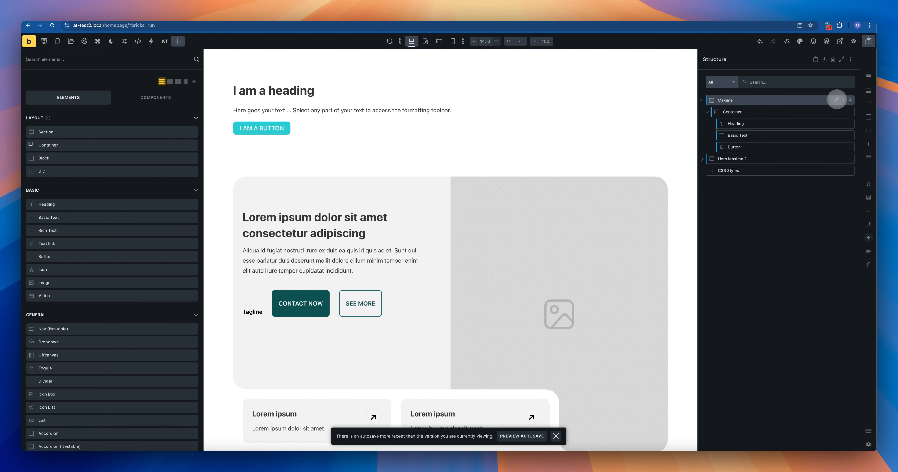
{"action": "left_click", "coordinate": [850, 99]}
{"action": "left_click", "coordinate": [850, 100]}
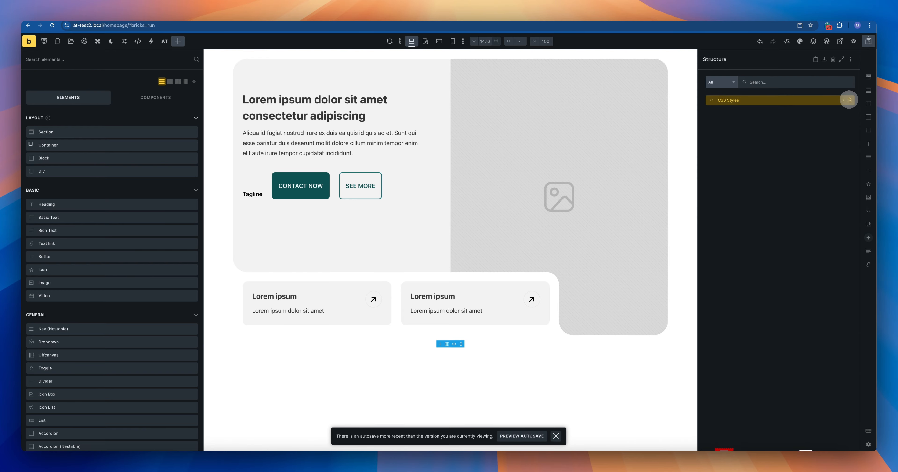
{"action": "left_click", "coordinate": [850, 100]}
Add a Video element and paste the copied hero layout after it with its logical properties converted.
{"action": "left_click", "coordinate": [869, 77]}
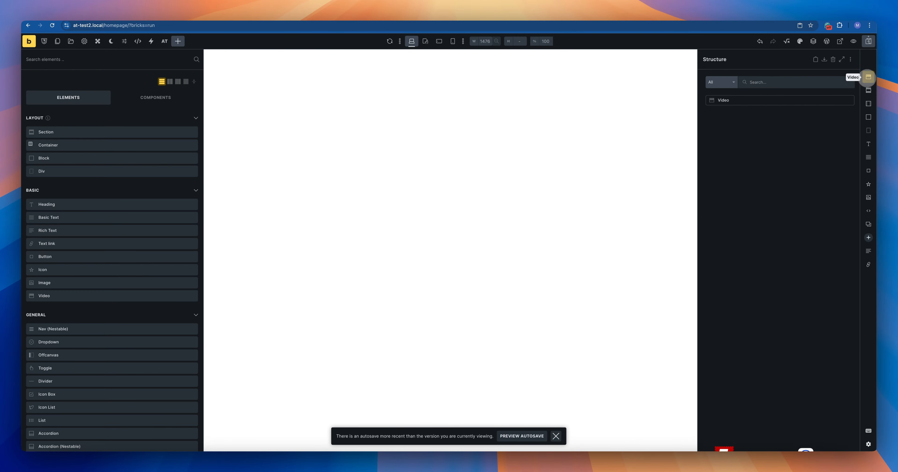
{"action": "right_click", "coordinate": [788, 100]}
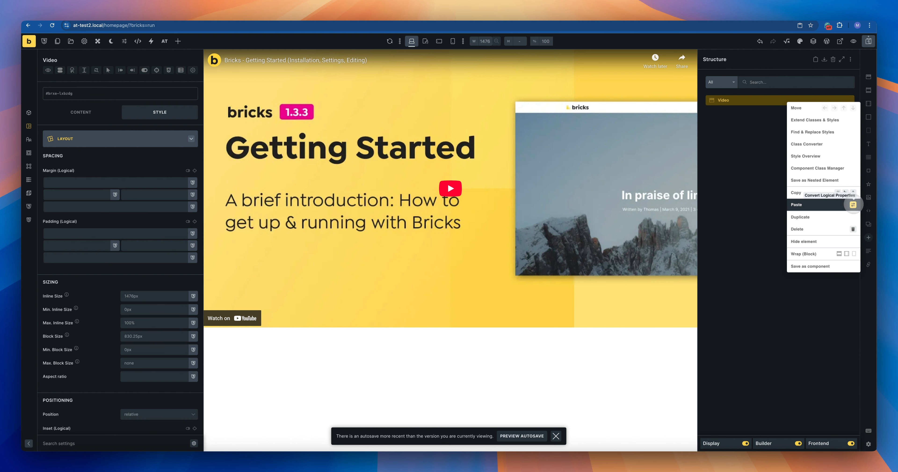
{"action": "left_click", "coordinate": [853, 205]}
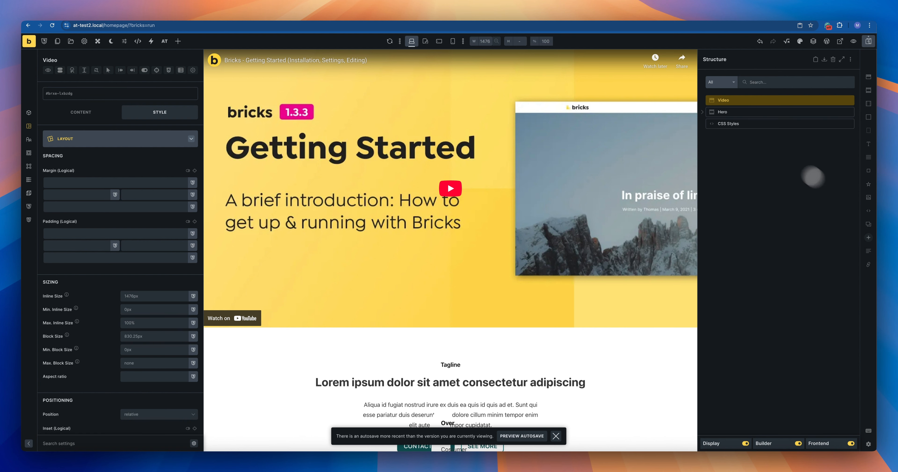
{"action": "scroll", "coordinate": [560, 343], "scroll_direction": "down", "scroll_amount": 2}
{"action": "scroll", "coordinate": [560, 343], "scroll_direction": "down", "scroll_amount": 5}
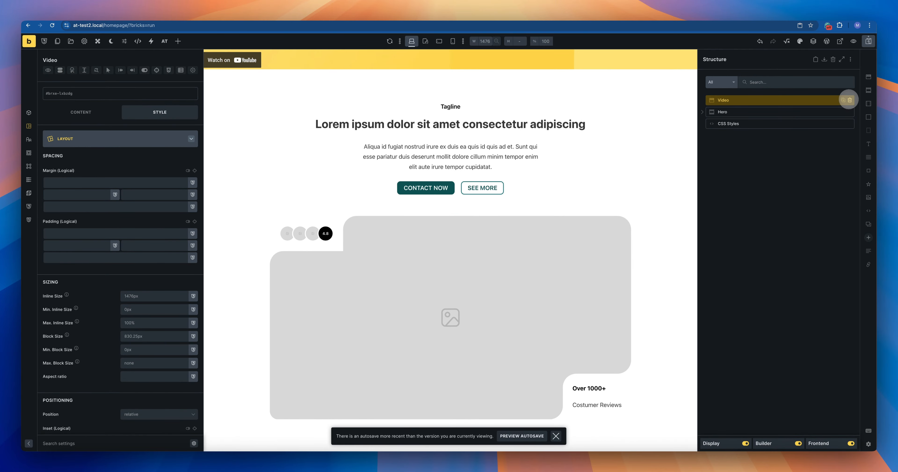
Delete the Video element, expand the Hero section and activate its .hero-82 class for editing.
{"action": "left_click", "coordinate": [850, 100]}
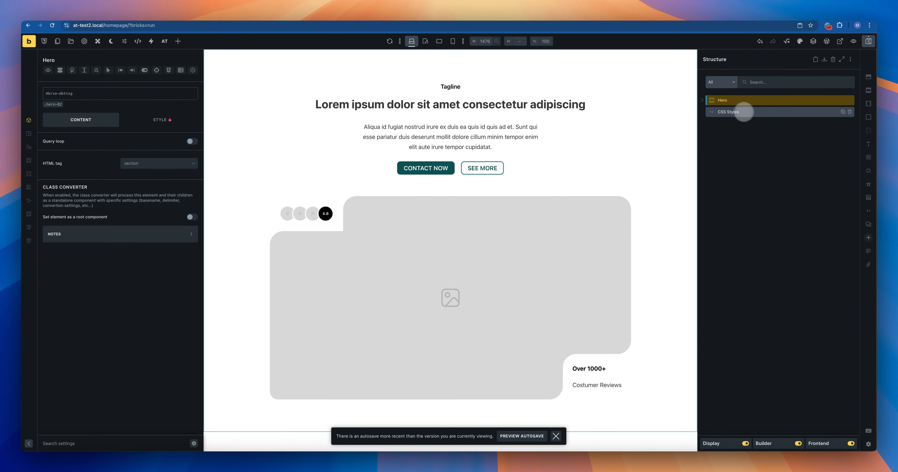
{"action": "left_click", "coordinate": [703, 100]}
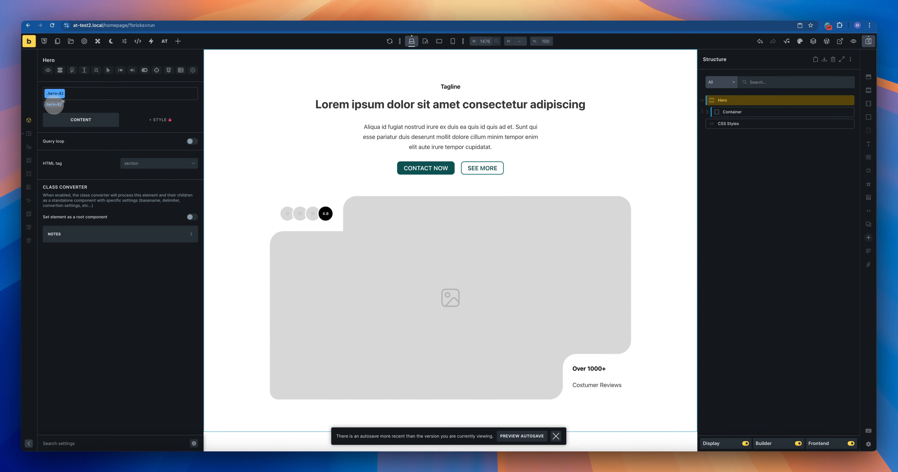
{"action": "left_click", "coordinate": [54, 104]}
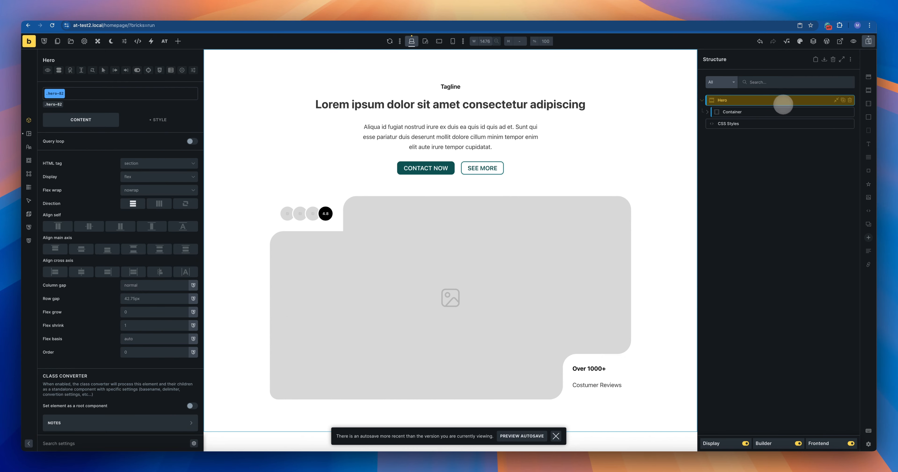
Open the Style Overview for the Hero section and view the CSS of Inner container info.
{"action": "right_click", "coordinate": [784, 103]}
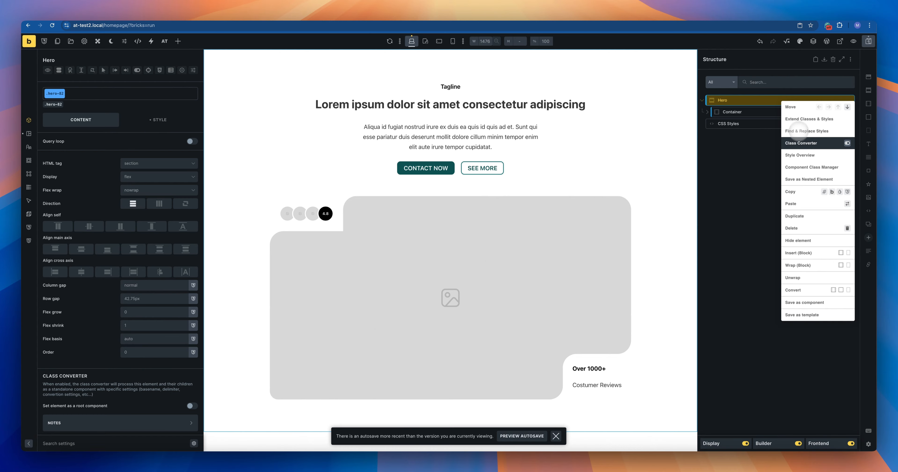
{"action": "left_click", "coordinate": [799, 154]}
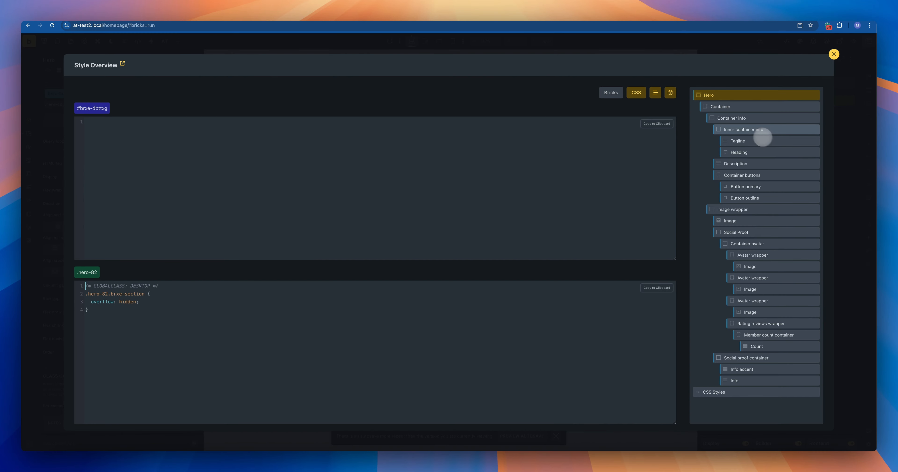
{"action": "left_click", "coordinate": [759, 130]}
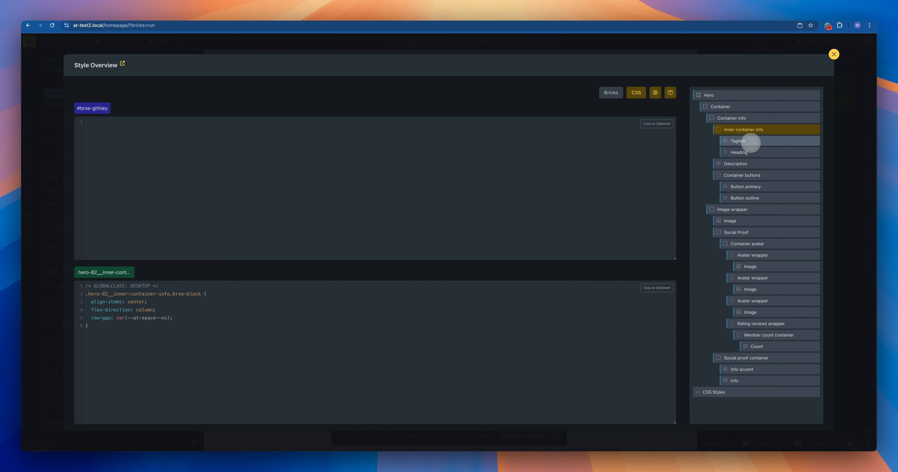
View the CSS of Tagline, Container info and Container, and check Container's max-inline-size in the Bricks view and its layout settings.
{"action": "left_click", "coordinate": [750, 141]}
{"action": "left_click", "coordinate": [748, 117]}
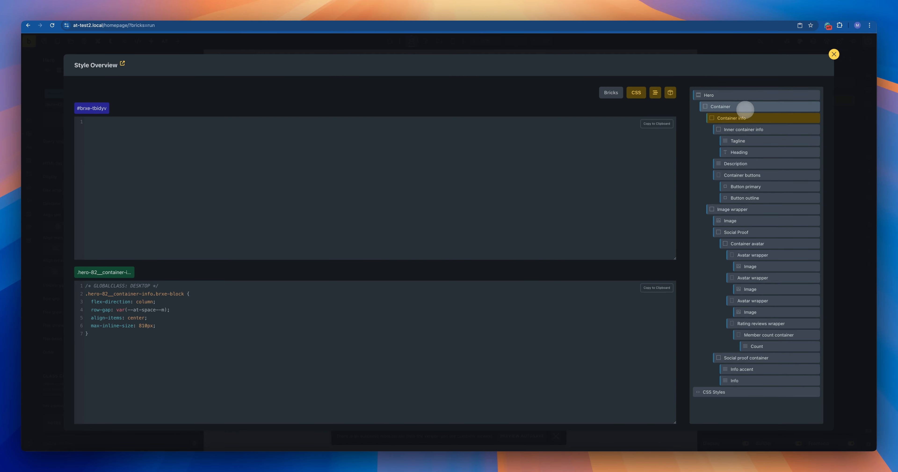
{"action": "left_click", "coordinate": [745, 108]}
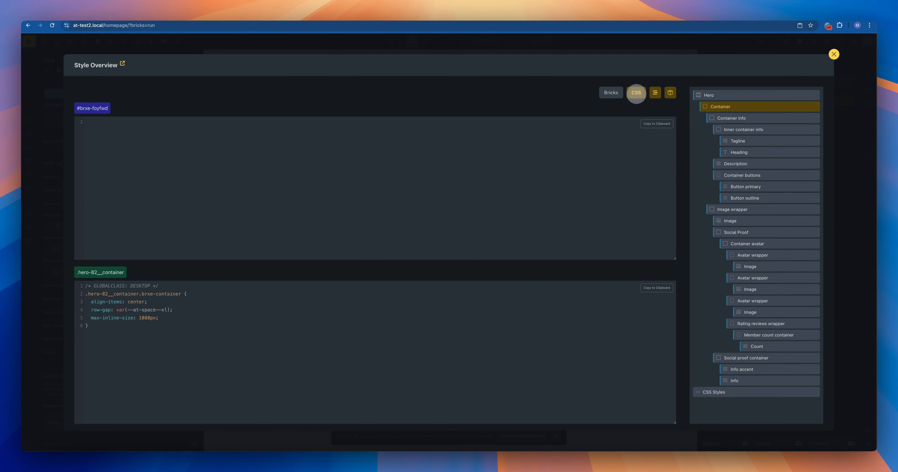
{"action": "left_click", "coordinate": [614, 93]}
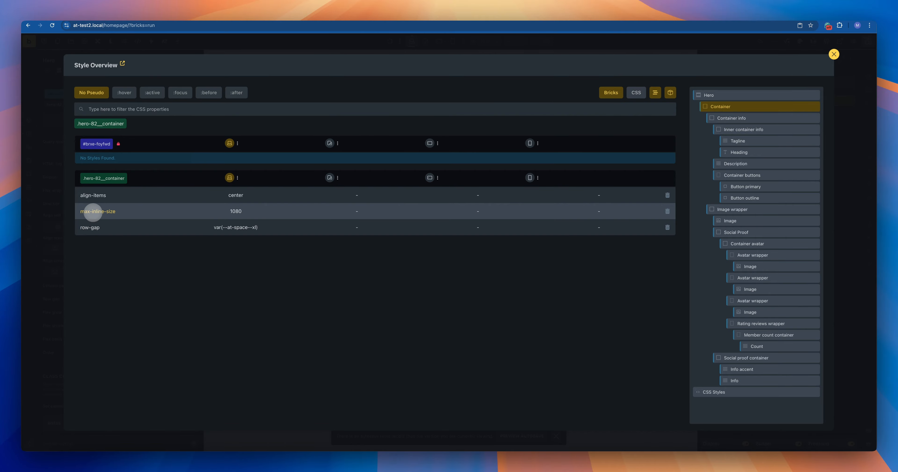
{"action": "key", "text": "Escape"}
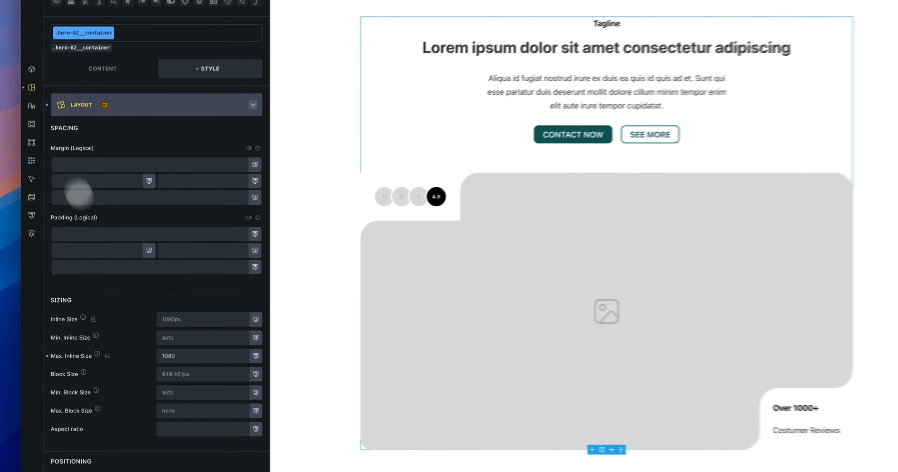
{"action": "mouse_move", "coordinate": [76, 330]}
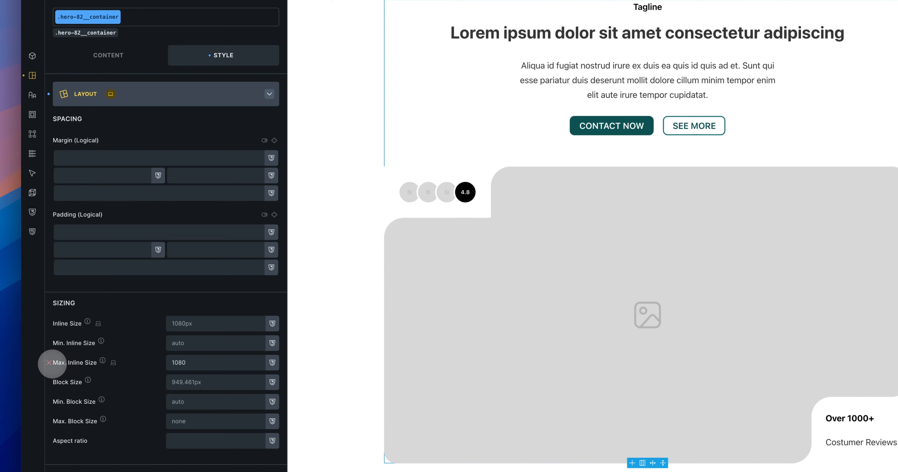
{"action": "mouse_move", "coordinate": [62, 364]}
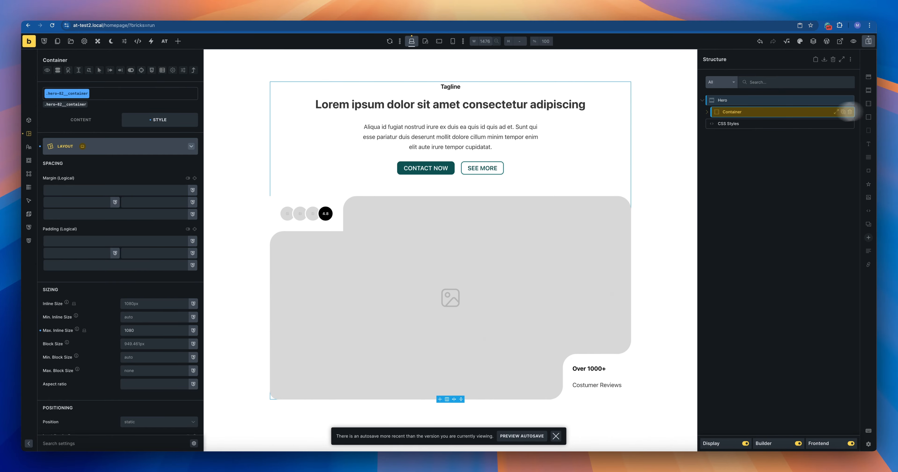
{"action": "right_click", "coordinate": [773, 108]}
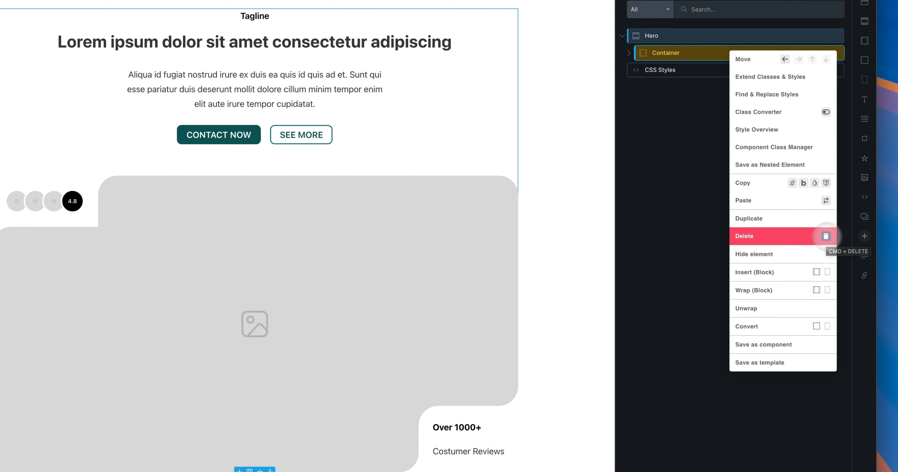
{"action": "left_click", "coordinate": [780, 236]}
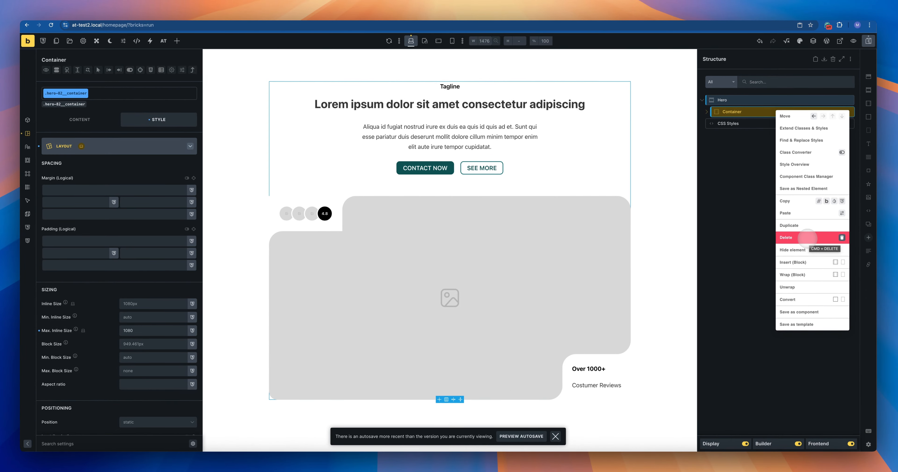
{"action": "left_click", "coordinate": [715, 166]}
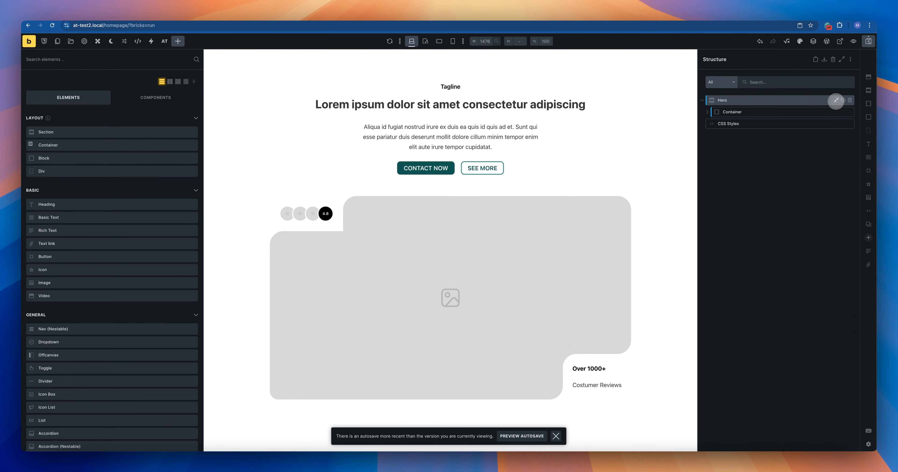
Select the Hero section and expand all of its nested elements in the page structure.
{"action": "left_click", "coordinate": [836, 100]}
{"action": "left_click", "coordinate": [836, 100]}
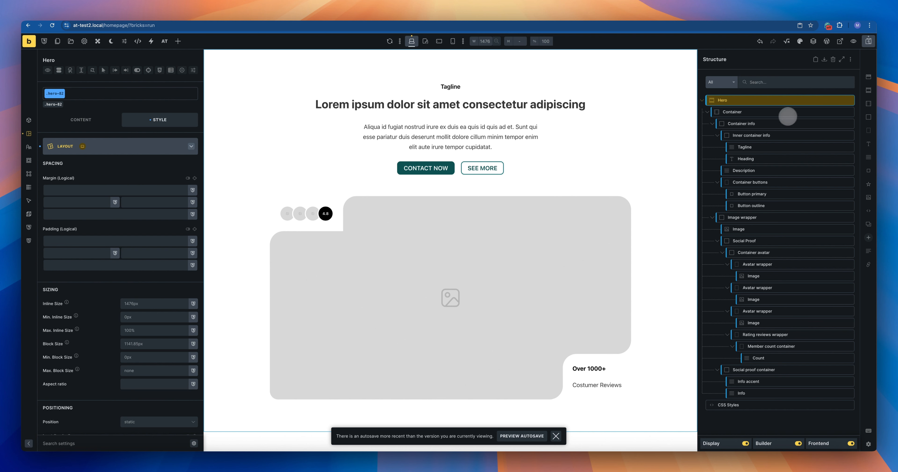
{"action": "mouse_move", "coordinate": [60, 91]}
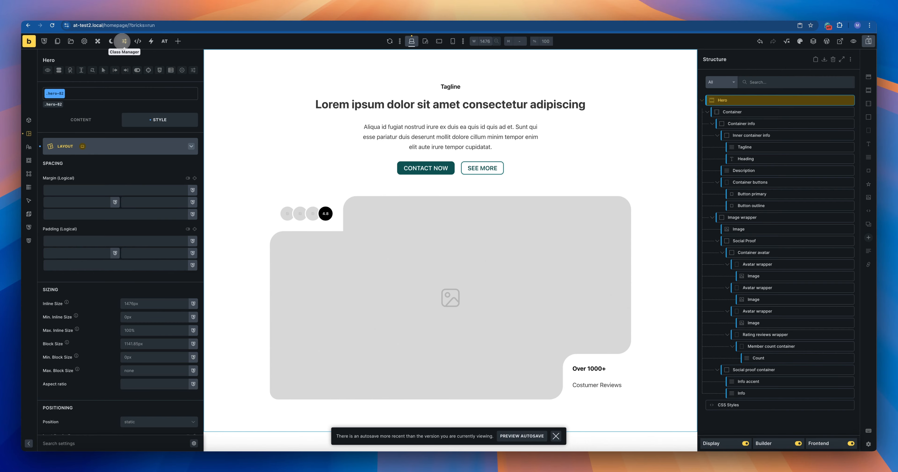
Filter the Uncategorized classes by 82 in the Class Manager to review the hero classes, and close it.
{"action": "left_click", "coordinate": [124, 42]}
{"action": "left_click", "coordinate": [132, 138]}
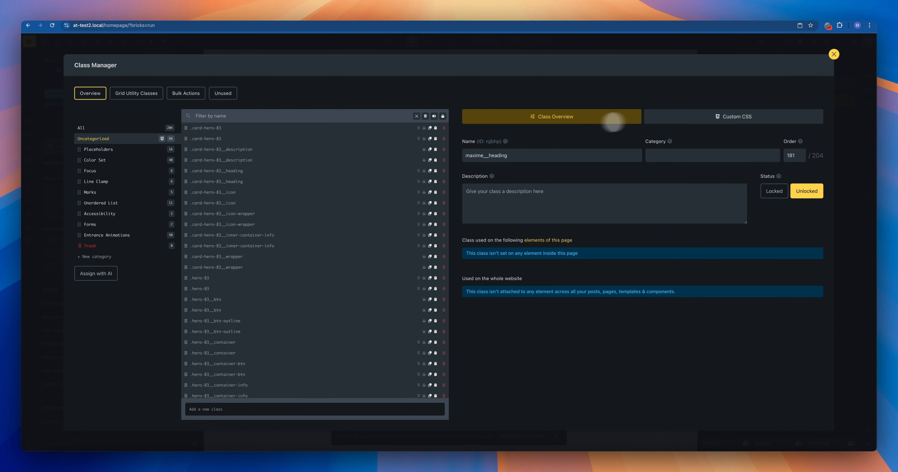
{"action": "left_click", "coordinate": [272, 115]}
{"action": "type", "text": "82"}
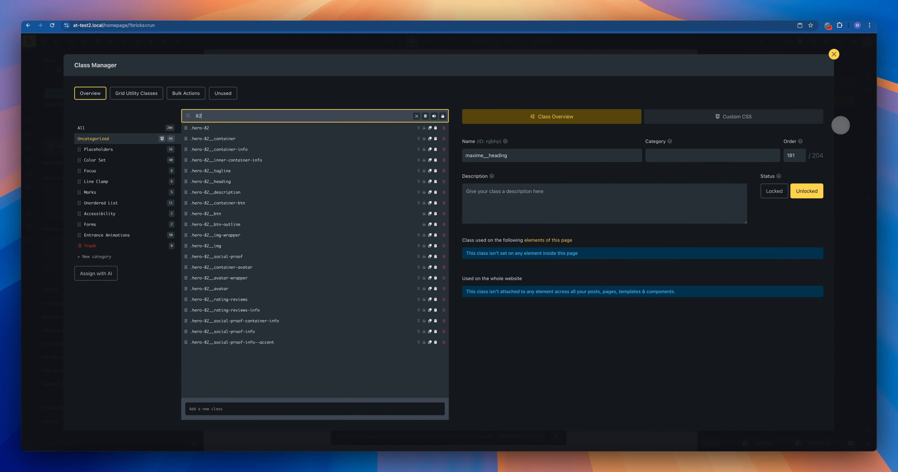
{"action": "left_click", "coordinate": [841, 125]}
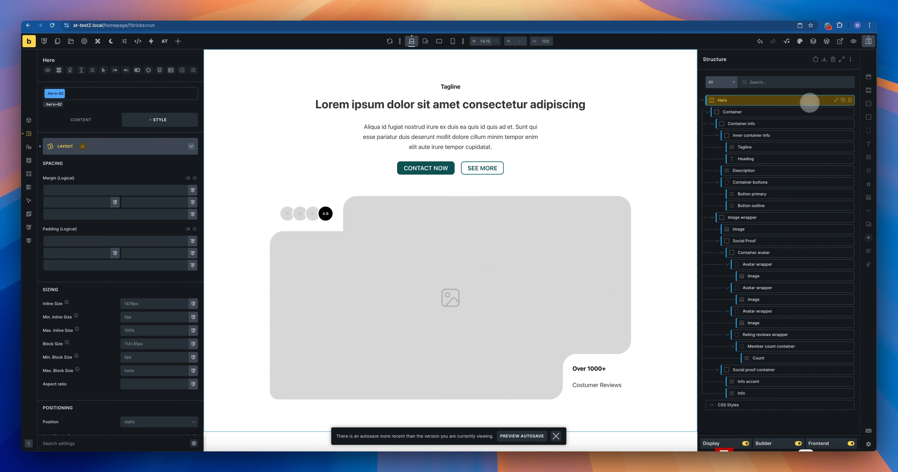
Delete the Hero section from the page structure and move its classes to the trash.
{"action": "right_click", "coordinate": [809, 102]}
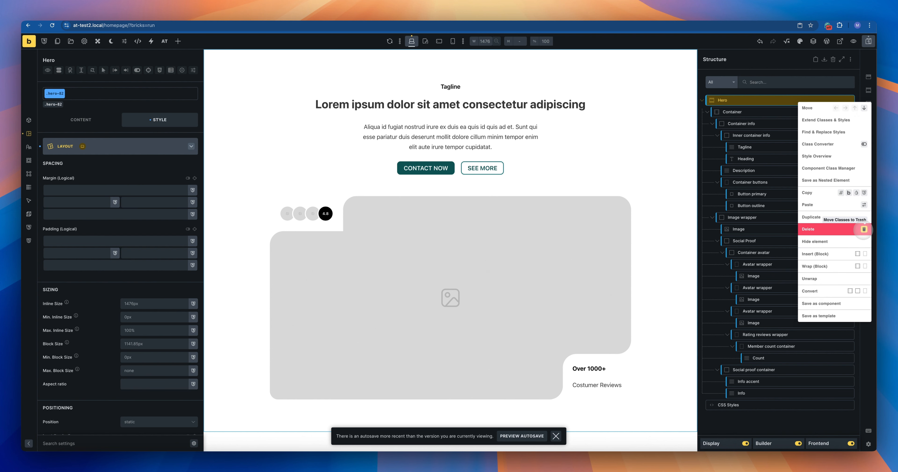
{"action": "left_click", "coordinate": [864, 229]}
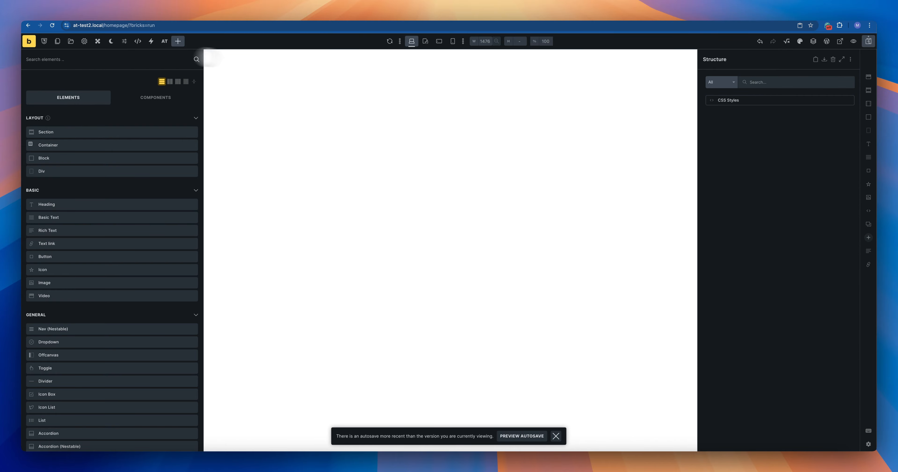
Search the Uncategorized classes for 82 in the Class Manager, clear the filter, and view the Trash category.
{"action": "left_click", "coordinate": [124, 41]}
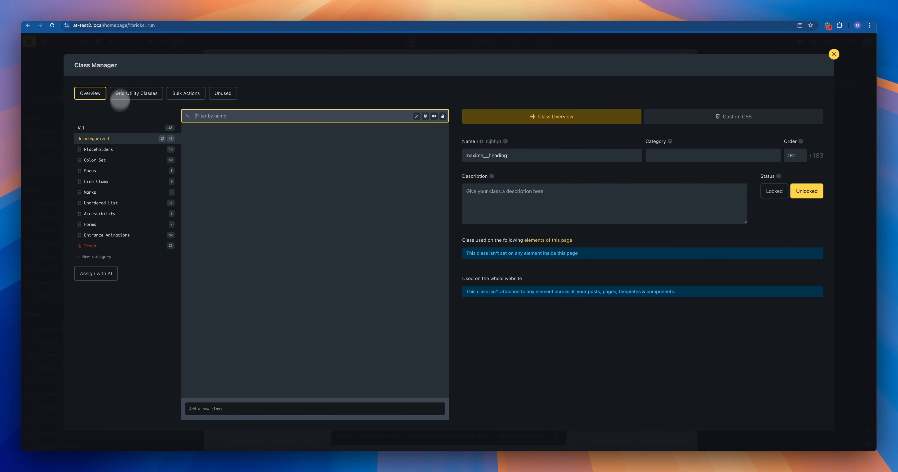
{"action": "left_click", "coordinate": [235, 116]}
{"action": "type", "text": "82"}
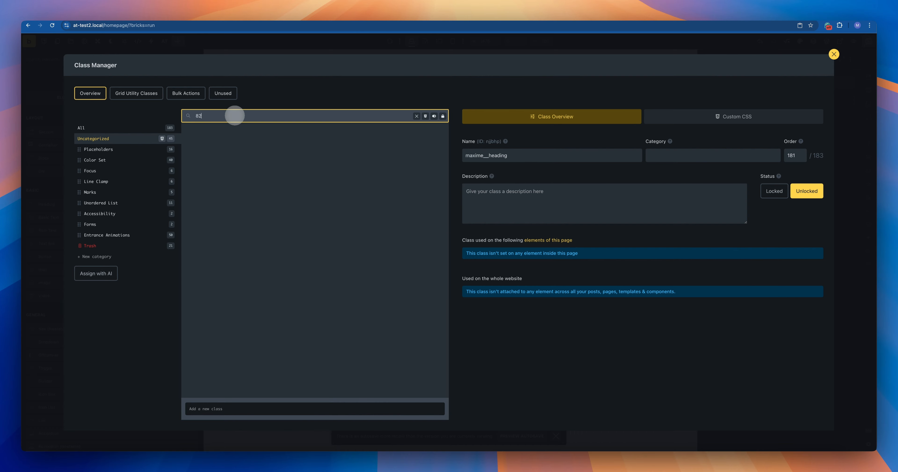
{"action": "key", "text": "BackSpace"}
{"action": "key", "text": "BackSpace"}
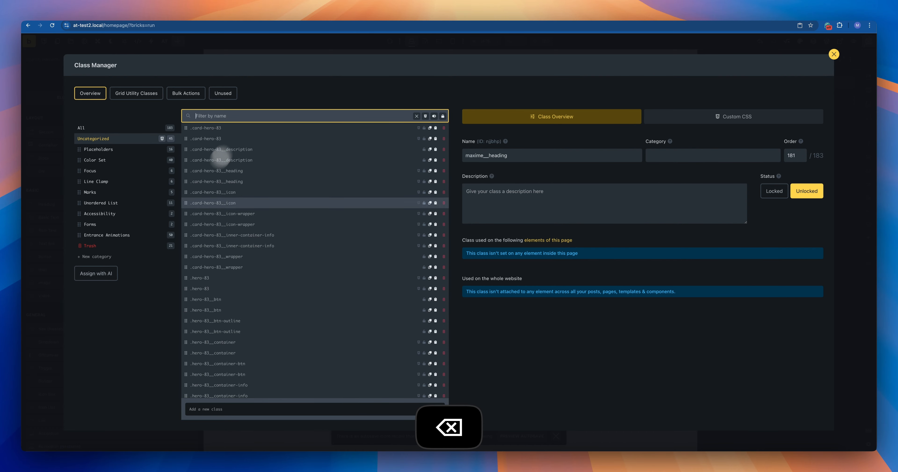
{"action": "left_click", "coordinate": [125, 244]}
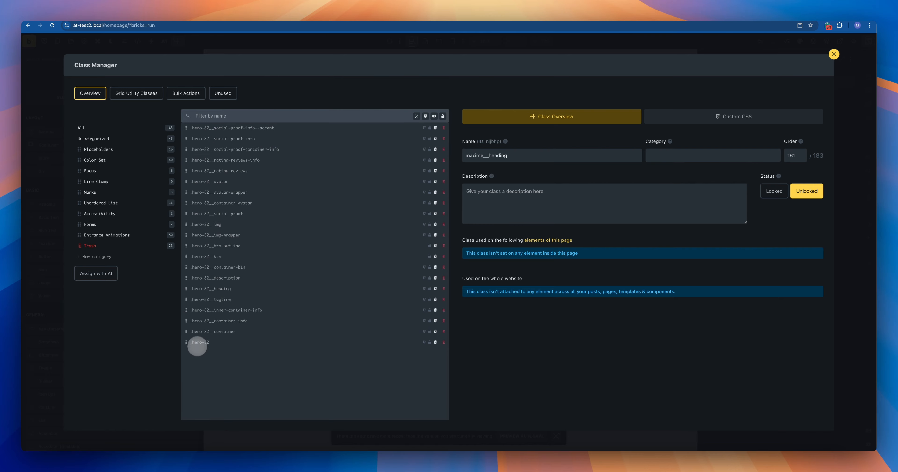
{"action": "left_click", "coordinate": [846, 146]}
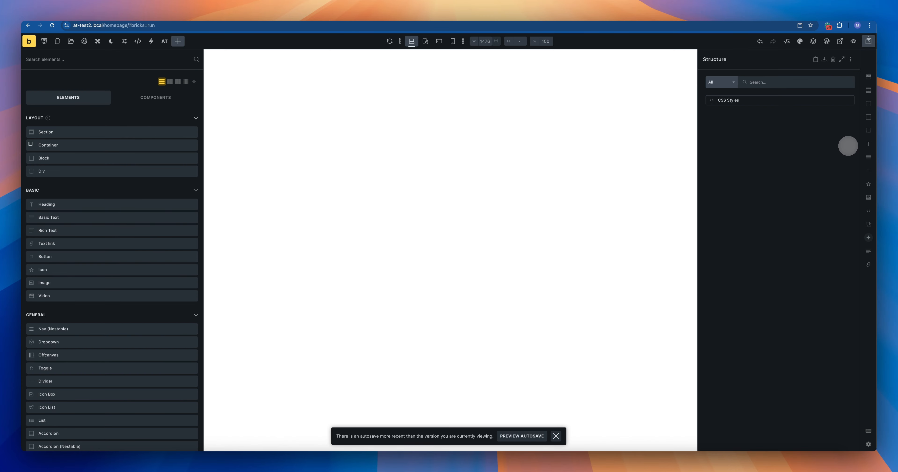